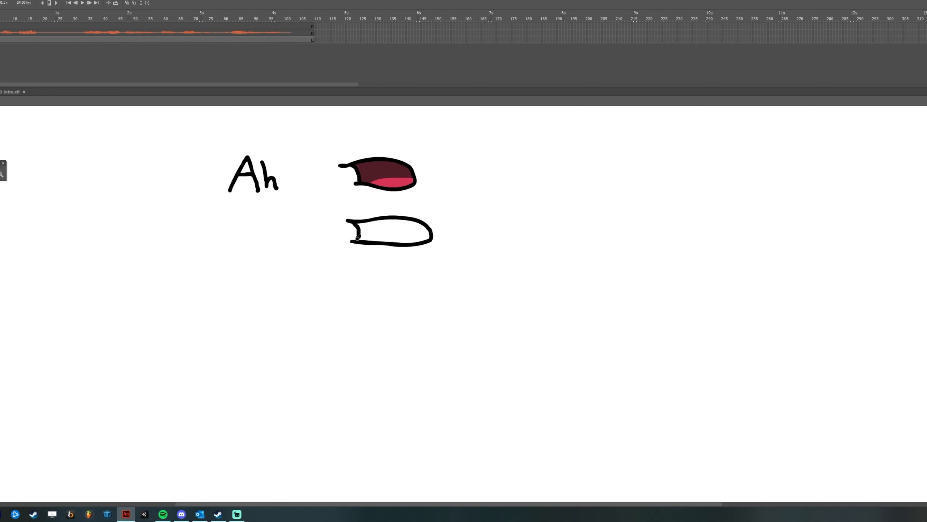
Redraw the upper and lower teeth lines inside the second mouth and fill the gap between them dark maroon
key(ctrl+z)
key(ctrl+z)
drag(364, 240, 434, 235)
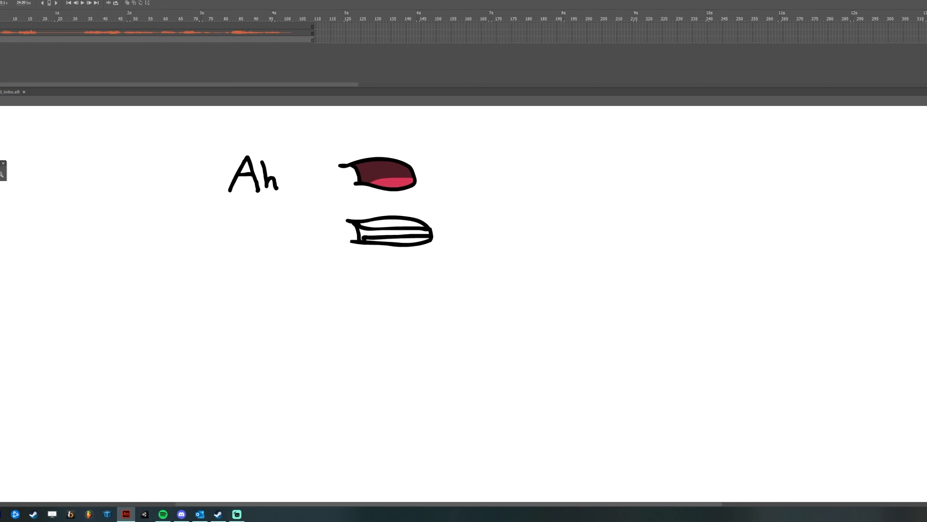
click(412, 232)
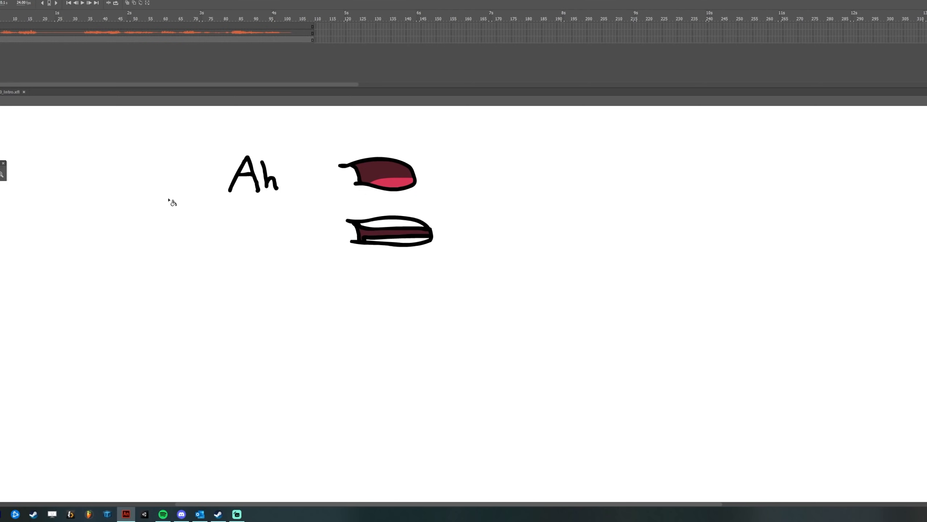
Add a thin pink tongue inside the dark maroon gap of the second mouth
click(0, 201)
click(242, 163)
click(401, 231)
click(452, 234)
Hand-letter the label "Ee, H" in black beside the second mouth
mouse_move(194, 215)
mouse_down()
mouse_move(177, 239)
mouse_move(210, 239)
mouse_up()
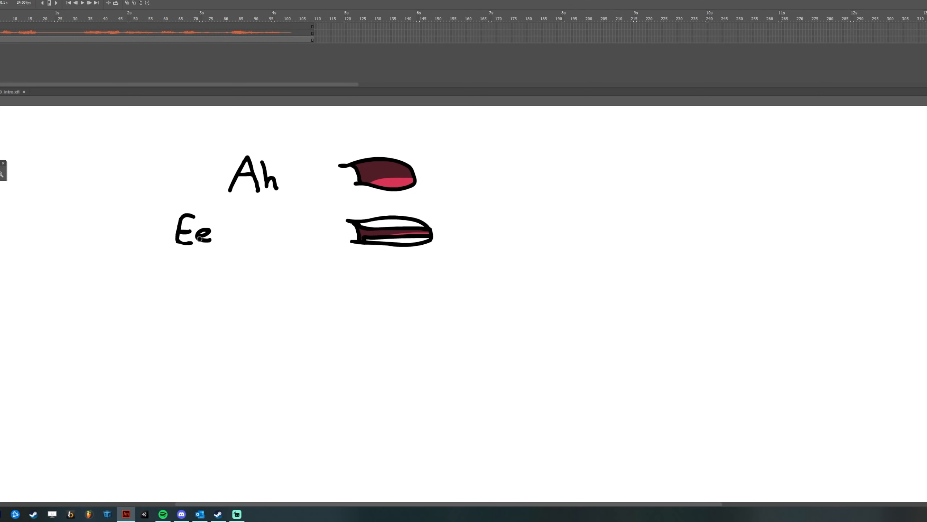
drag(178, 240, 192, 244)
drag(223, 238, 218, 248)
click(236, 218)
drag(236, 218, 235, 245)
mouse_move(236, 231)
mouse_down()
mouse_move(252, 230)
mouse_move(251, 249)
mouse_up()
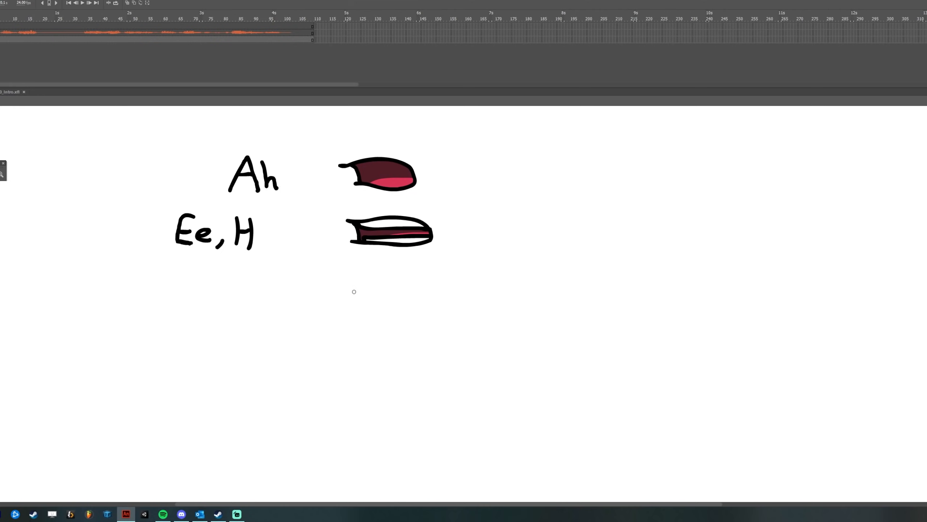
Draw a small round mouth in a third row, label it "Oo" and fill it dark maroon
mouse_move(372, 283)
mouse_down()
mouse_move(374, 298)
mouse_move(380, 284)
mouse_up()
mouse_move(189, 280)
mouse_down()
mouse_move(197, 301)
mouse_move(204, 281)
mouse_up()
drag(215, 287, 216, 287)
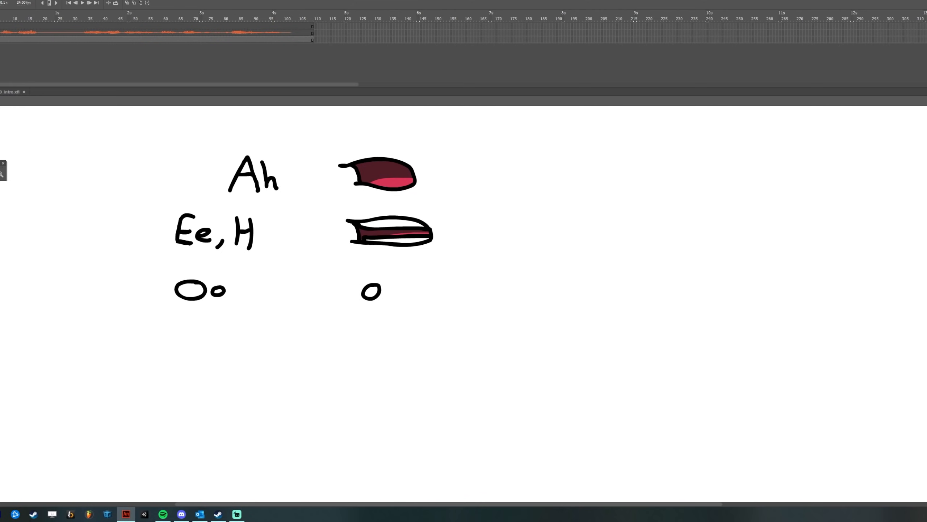
click(366, 233)
click(371, 294)
Hand-letter the label "F, V" below the "Oo" label
drag(309, 248, 434, 288)
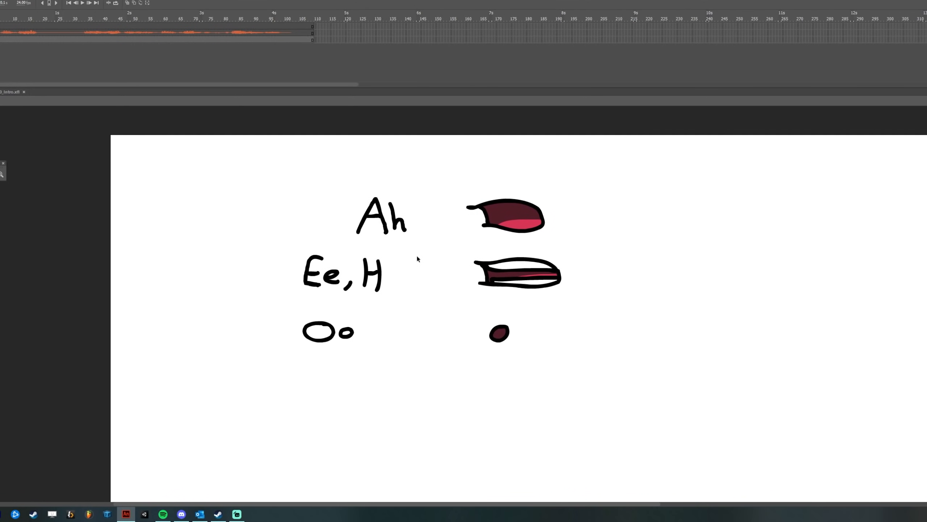
scroll(525, 262, down, 3)
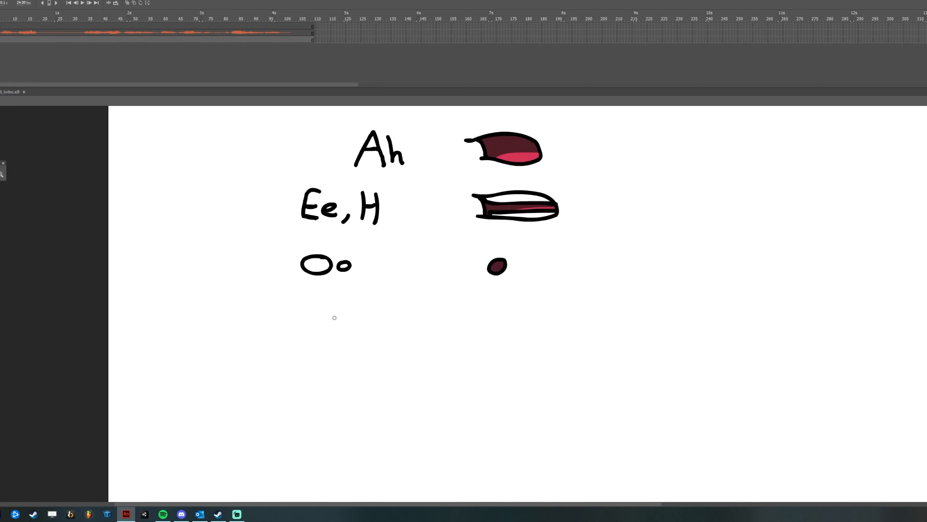
mouse_move(340, 291)
mouse_down()
mouse_move(322, 327)
mouse_move(334, 314)
mouse_move(338, 333)
mouse_up()
mouse_move(351, 306)
mouse_down()
mouse_move(363, 324)
mouse_move(372, 300)
mouse_up()
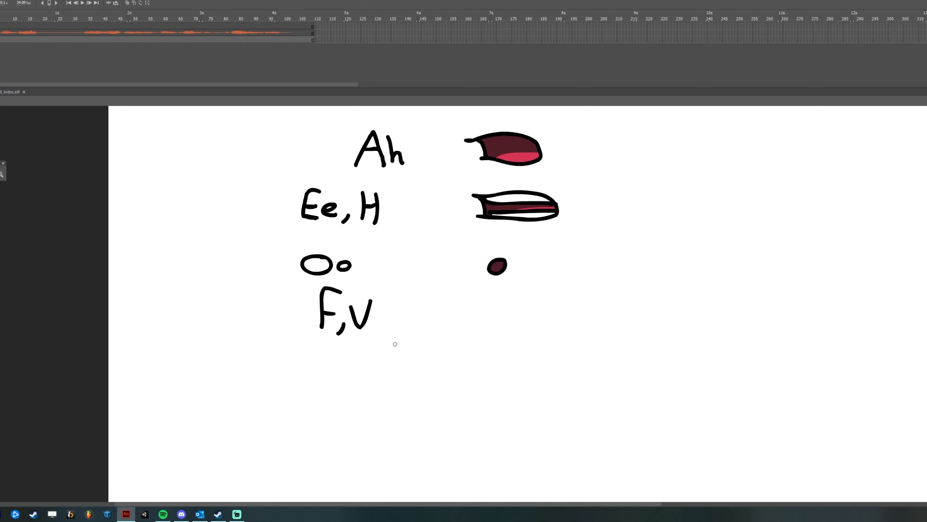
Draw the mouth for "F, V" with upper teeth resting on a curved lower lip and short tooth dividers
mouse_move(464, 303)
mouse_down()
mouse_move(537, 309)
mouse_move(550, 336)
mouse_up()
key(ctrl+z)
mouse_move(462, 300)
mouse_down()
mouse_move(498, 300)
mouse_move(545, 327)
mouse_move(513, 338)
mouse_move(476, 340)
mouse_up()
mouse_move(472, 305)
mouse_down()
mouse_move(473, 326)
mouse_move(459, 336)
mouse_move(472, 347)
mouse_up()
key(e)
drag(529, 336, 517, 350)
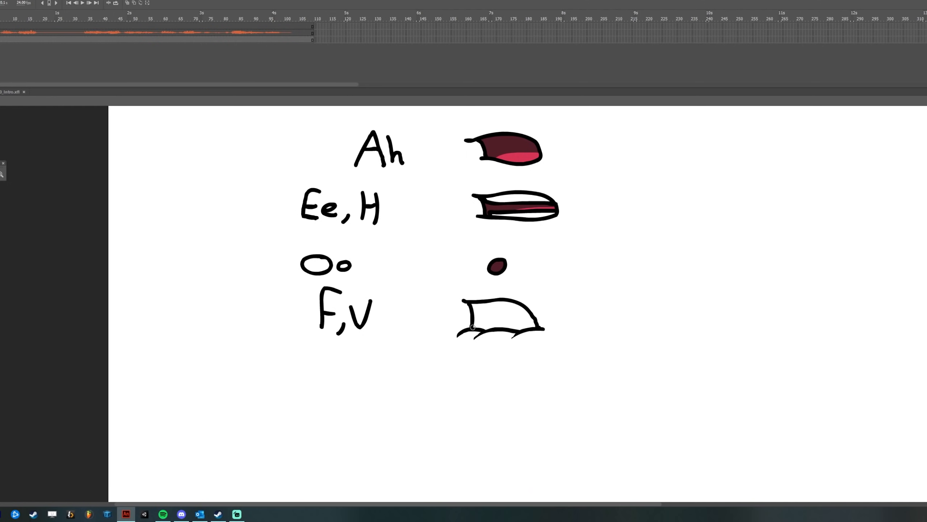
mouse_move(481, 317)
mouse_down()
mouse_move(482, 329)
mouse_move(511, 328)
mouse_up()
key(ctrl+z)
Hand-letter the label "M, P, b" below the "F, V" label
key(v)
drag(367, 251, 377, 290)
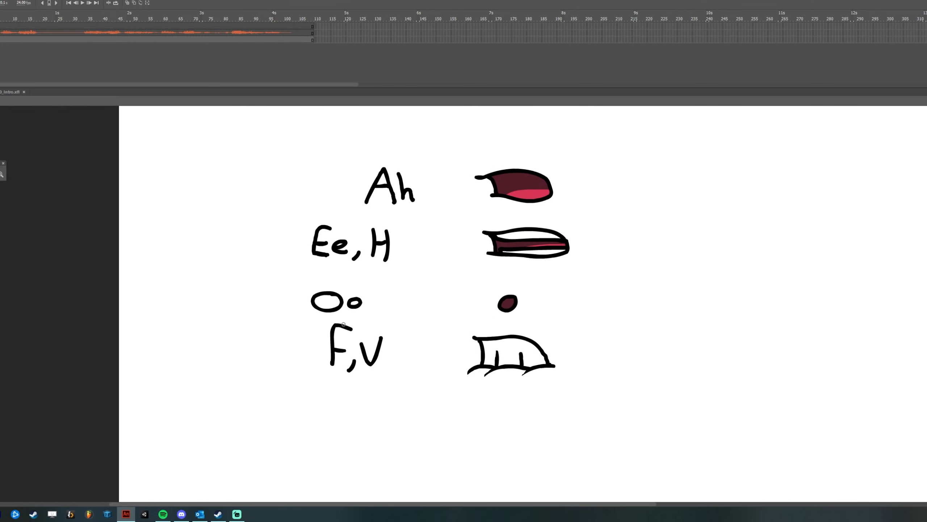
mouse_move(330, 375)
mouse_down()
mouse_move(309, 316)
mouse_move(263, 347)
mouse_move(277, 327)
mouse_move(291, 345)
mouse_move(311, 337)
mouse_move(317, 360)
mouse_up()
drag(333, 323, 339, 349)
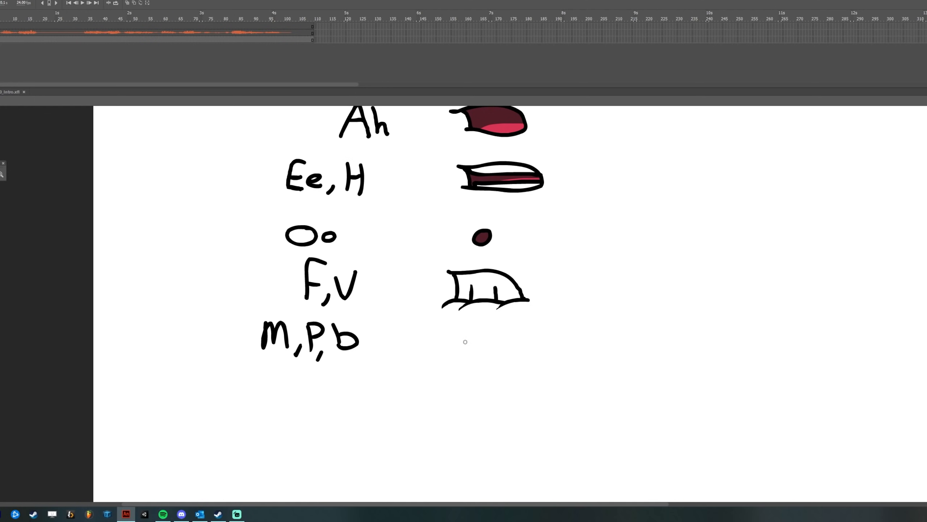
Draw a closed-mouth line beside "M, P, b" and a separate short dash farther to its right
drag(450, 343, 607, 340)
key(ctrl+z)
drag(438, 354, 426, 319)
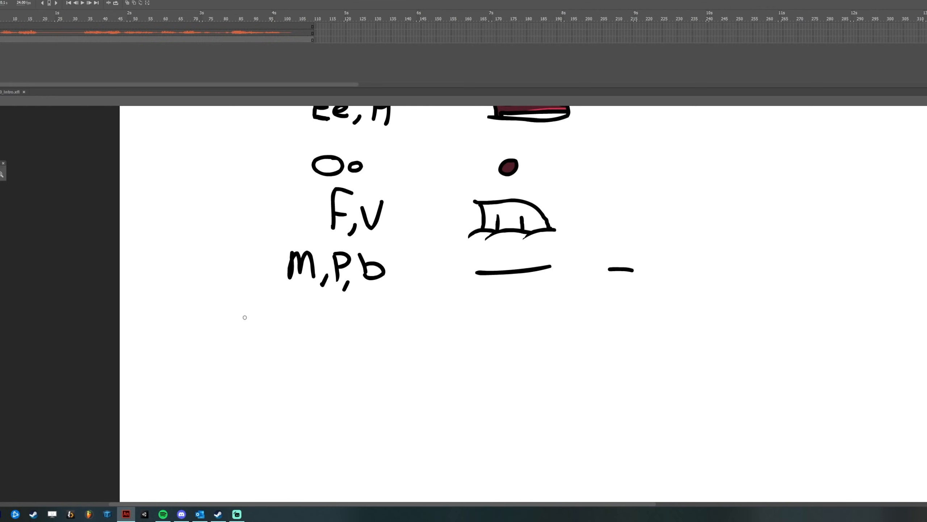
Hand-letter the label "Consonants" in the next row and draw a teardrop-shaped mouth with closed teeth beside it
mouse_move(264, 307)
mouse_down()
mouse_move(266, 329)
mouse_move(284, 318)
mouse_move(305, 330)
mouse_move(341, 319)
mouse_move(346, 330)
mouse_up()
drag(358, 322, 385, 329)
mouse_move(381, 313)
mouse_down()
mouse_move(375, 315)
mouse_move(388, 330)
mouse_up()
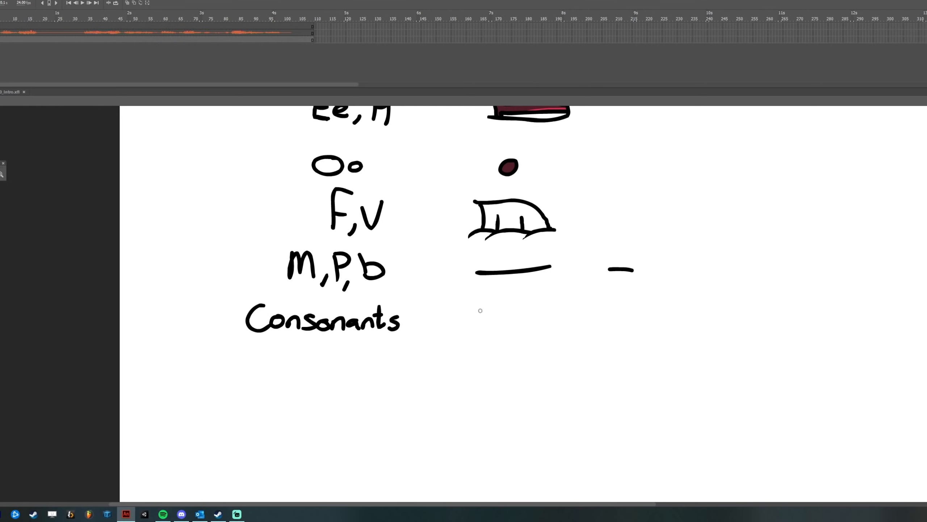
mouse_move(452, 317)
mouse_down()
mouse_move(496, 302)
mouse_move(533, 322)
mouse_move(480, 311)
mouse_move(536, 299)
mouse_move(547, 319)
mouse_move(484, 314)
mouse_move(535, 309)
mouse_move(515, 311)
mouse_up()
key(ctrl+z)
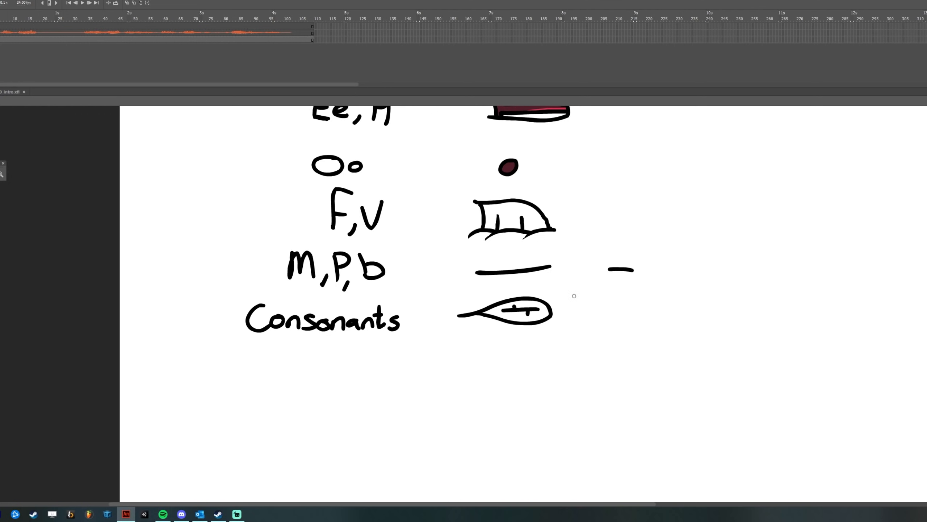
scroll(575, 310, up, 5)
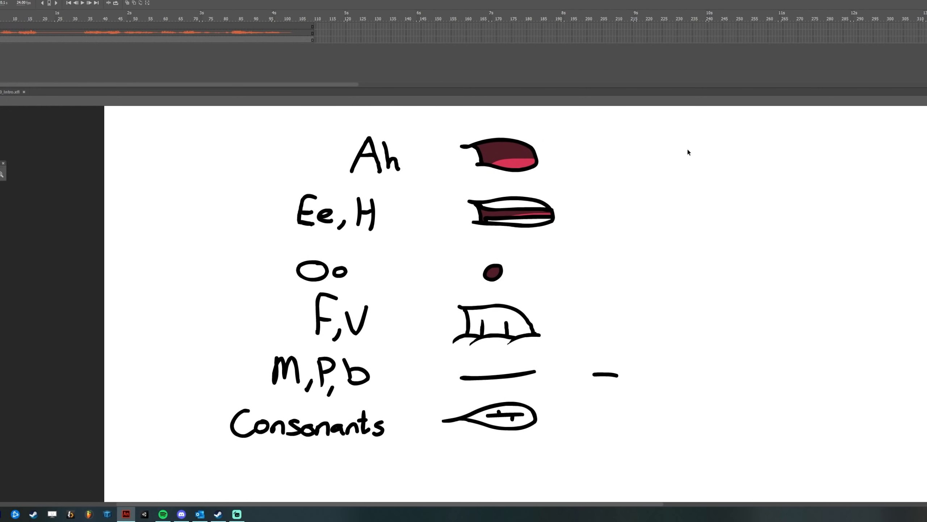
mouse_move(710, 117)
mouse_down()
mouse_move(408, 456)
mouse_move(404, 478)
mouse_up()
click(621, 448)
click(512, 415)
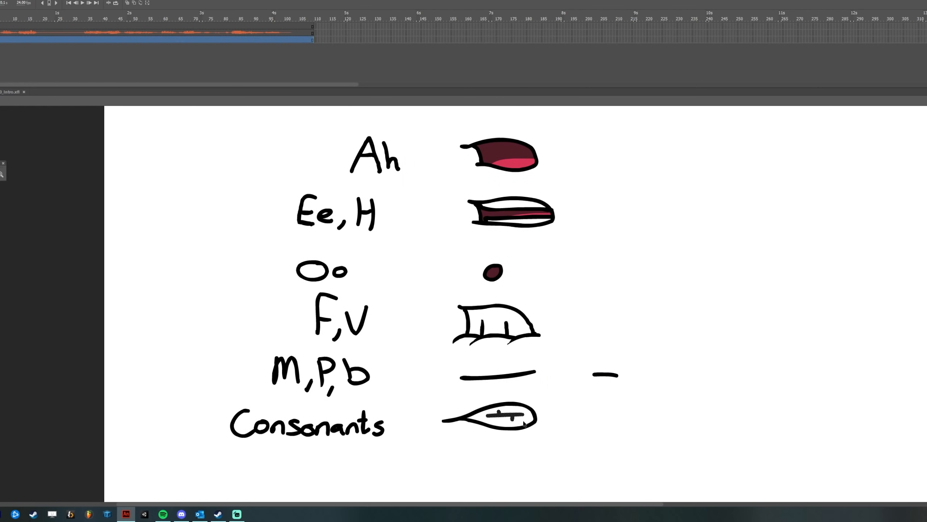
click(547, 432)
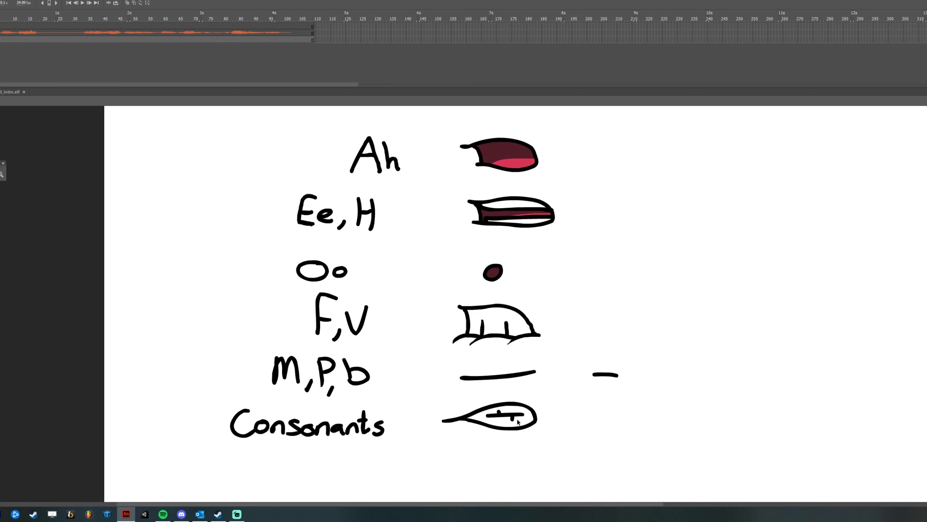
Move the "Oo" label right so that it lines up with the "F, V" label below it
drag(410, 318, 426, 292)
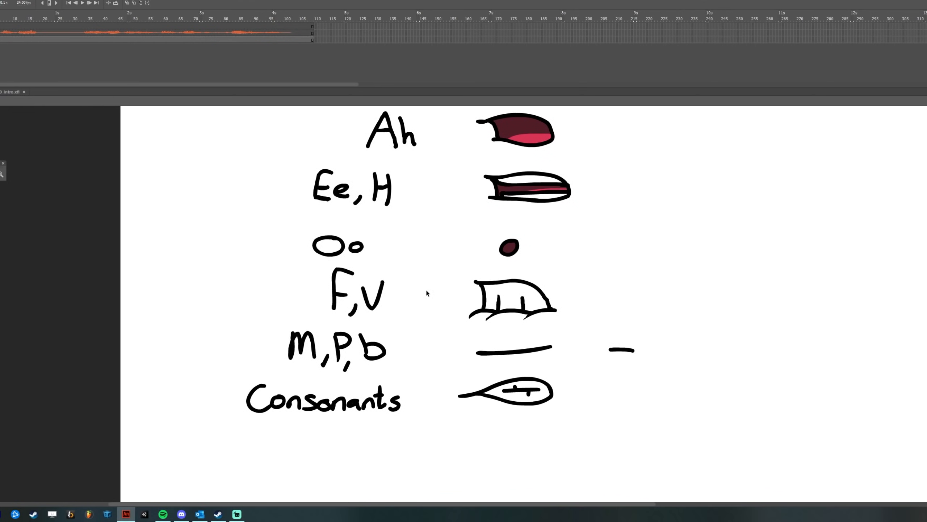
mouse_move(294, 221)
mouse_down()
mouse_move(368, 258)
mouse_move(360, 239)
mouse_up()
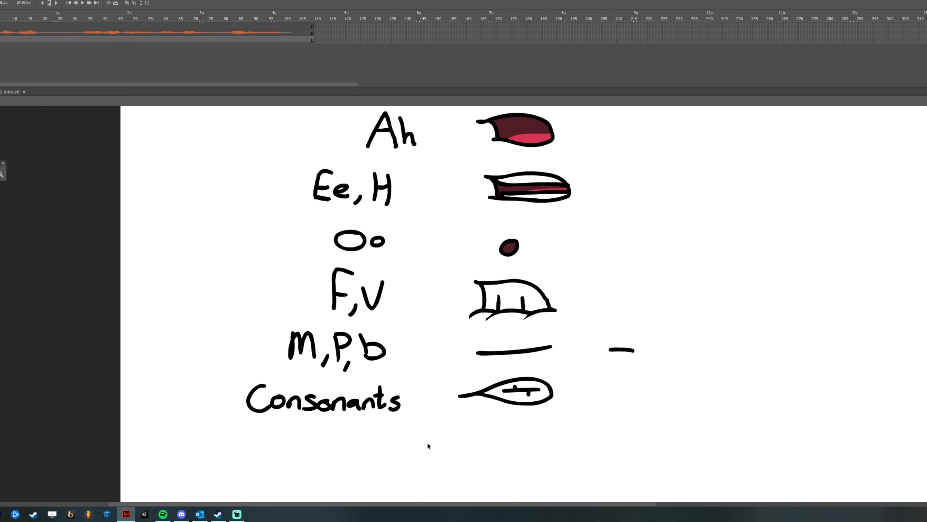
Hand-letter the label "Th" below "Consonants" and shift it right to line up with the labels above
drag(461, 456, 478, 387)
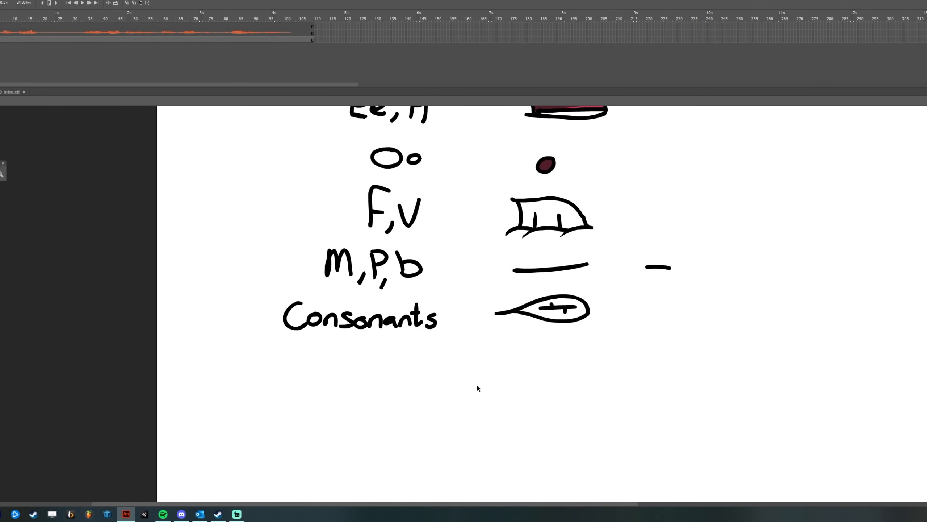
drag(417, 386, 427, 332)
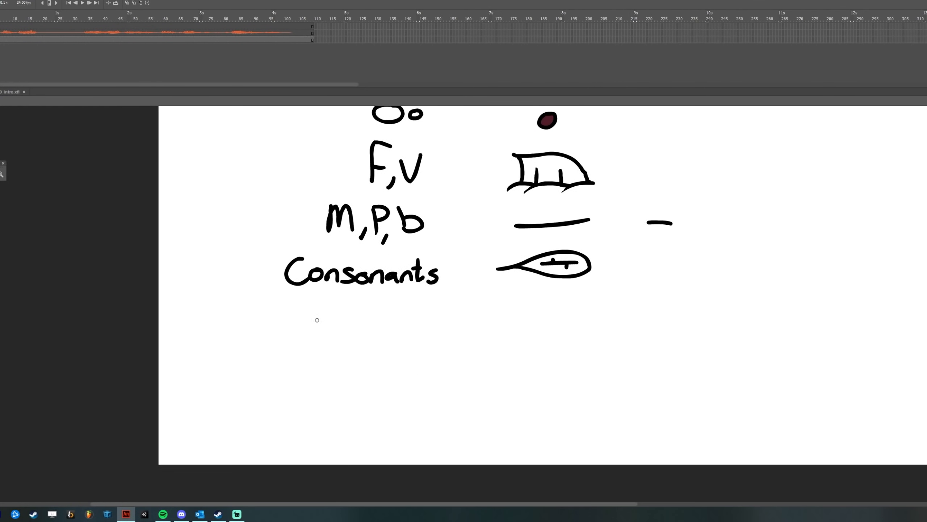
mouse_move(339, 308)
mouse_down()
mouse_move(372, 308)
mouse_move(358, 326)
mouse_move(398, 325)
mouse_move(331, 346)
mouse_up()
key(v)
drag(376, 310, 399, 310)
key(b)
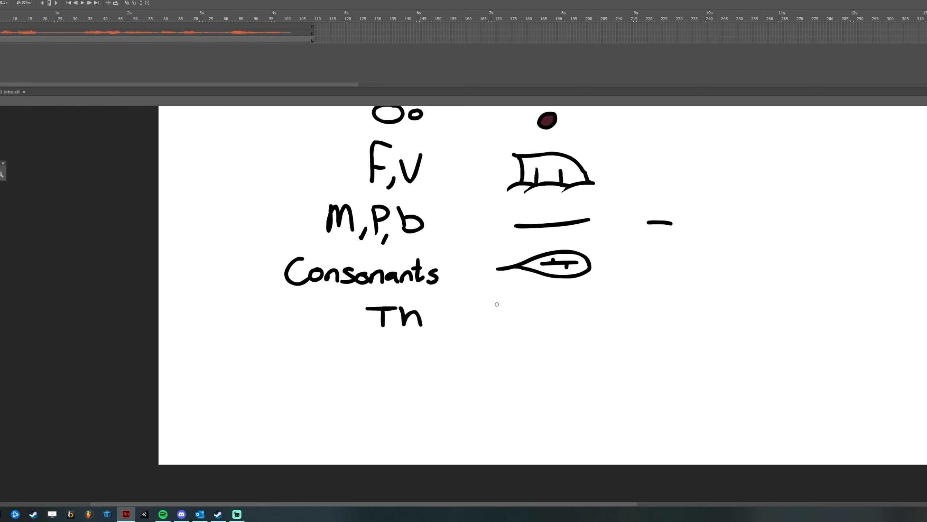
Draw a long open mouth outline beside "Th" and paint a pink tongue in it, using the first mouth's tongue colour
mouse_move(492, 304)
mouse_down()
mouse_move(588, 312)
mouse_move(503, 320)
mouse_move(512, 317)
mouse_up()
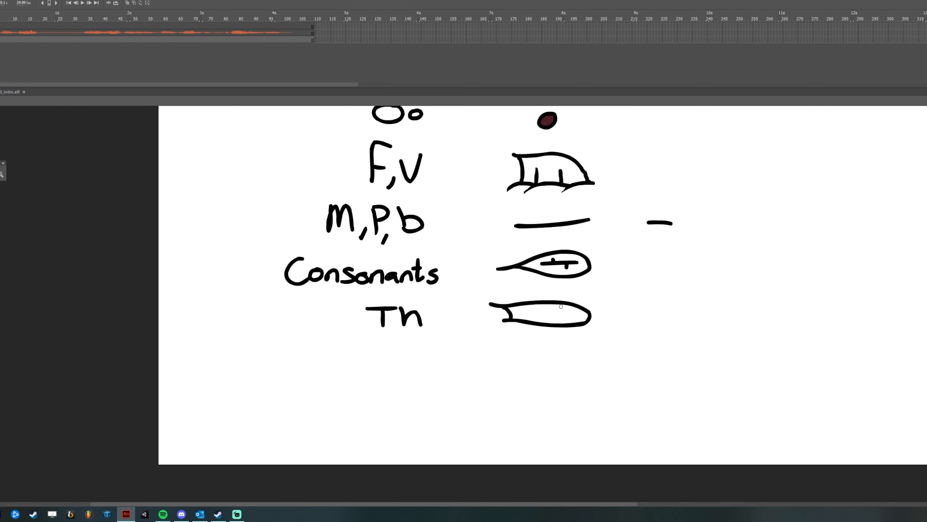
drag(453, 241, 414, 399)
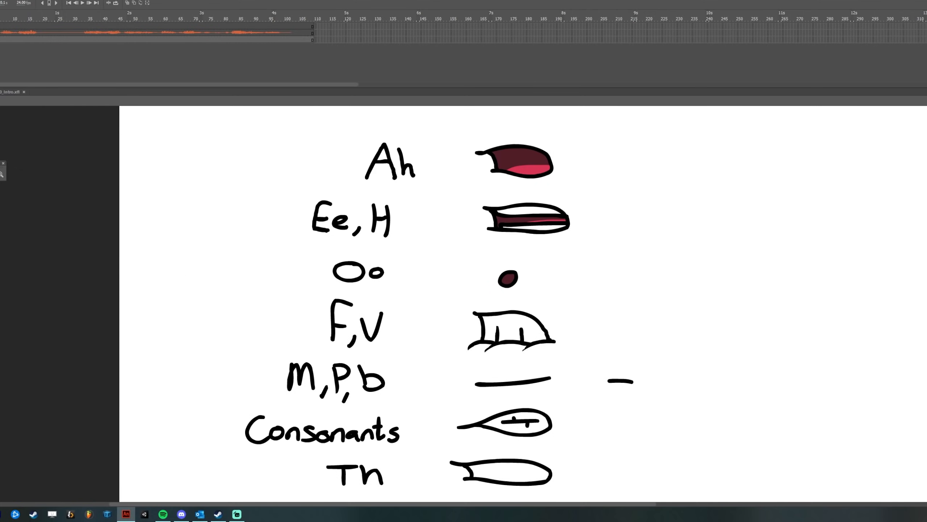
click(1, 191)
click(531, 167)
drag(564, 333, 600, 166)
drag(533, 305, 529, 303)
key(ctrl+z)
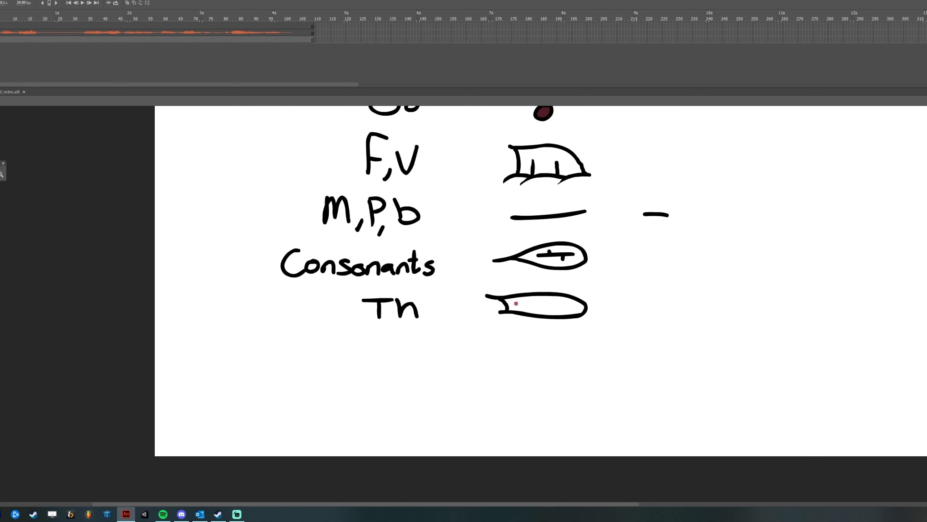
drag(511, 305, 556, 306)
Hand-letter the label "L" below "Th", undoing the extra strokes beside it
drag(361, 338, 381, 360)
drag(399, 342, 395, 358)
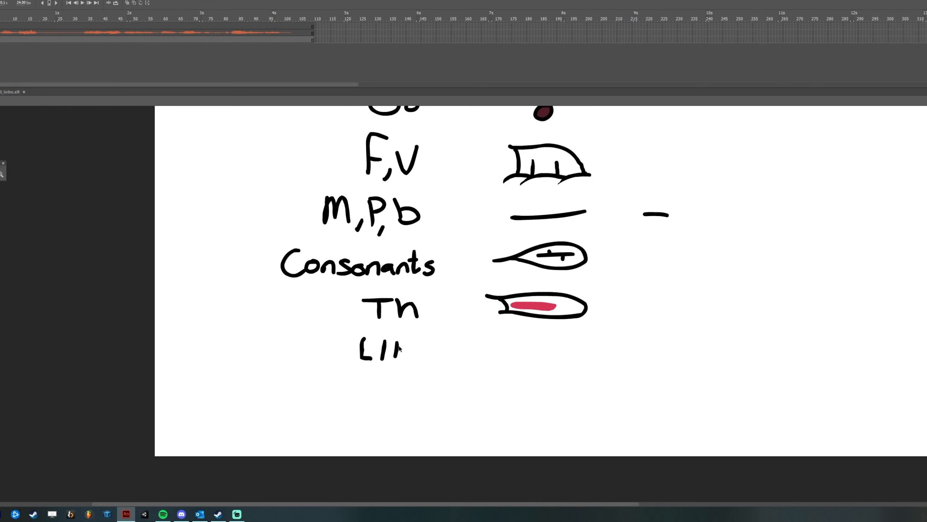
key(ctrl+z)
key(ctrl+z)
Draw a long open mouth outline beside "L" with a line marking the upper teeth
mouse_move(481, 344)
mouse_down()
mouse_move(548, 344)
mouse_move(575, 364)
mouse_move(497, 365)
mouse_move(500, 347)
mouse_move(571, 354)
mouse_up()
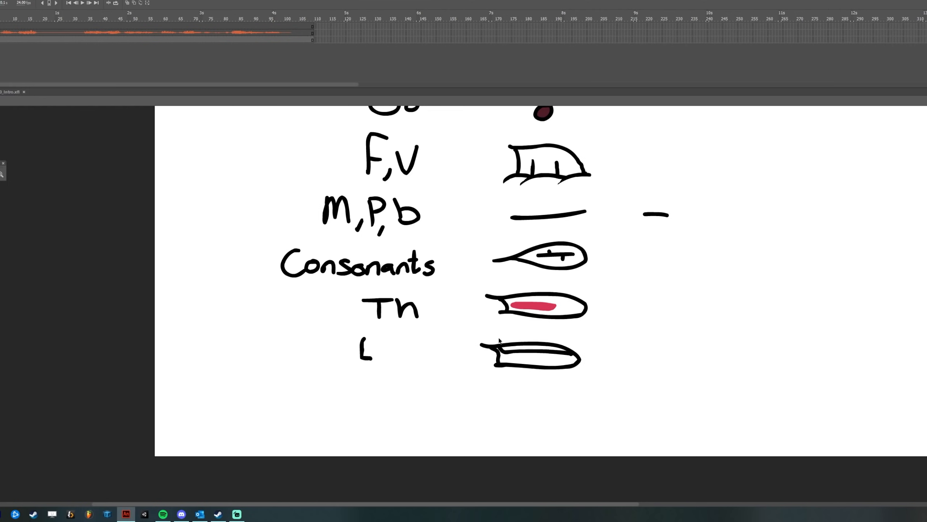
key(ctrl+z)
drag(498, 347, 577, 354)
Fill the "L" mouth below the teeth line with the dark maroon sampled from the "Oo" mouth
click(0, 199)
click(1, 199)
click(1, 199)
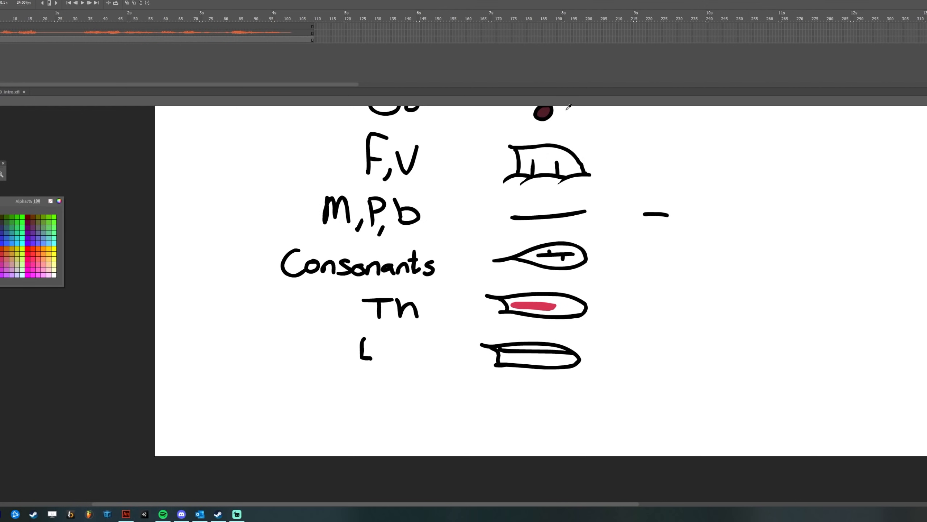
click(548, 111)
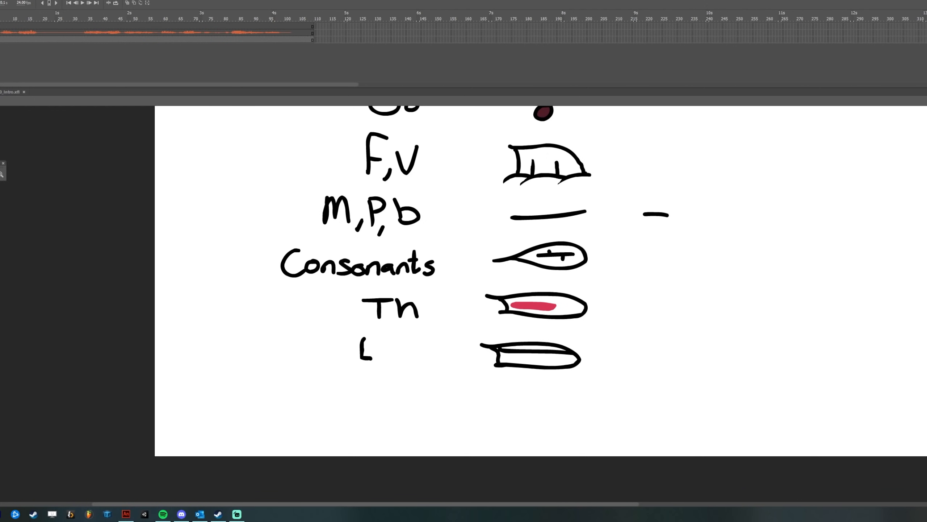
click(555, 367)
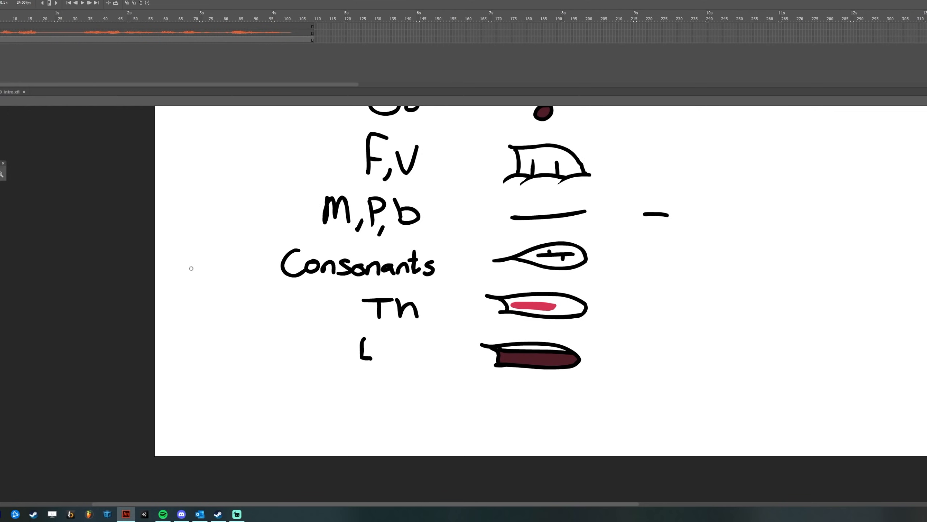
Paint a pink tongue rising toward the upper teeth inside the dark area of the "L" mouth
click(530, 356)
drag(515, 356, 563, 364)
key(ctrl+shift+a)
drag(618, 402, 466, 335)
click(611, 390)
double_click(551, 356)
click(593, 357)
drag(377, 365, 341, 354)
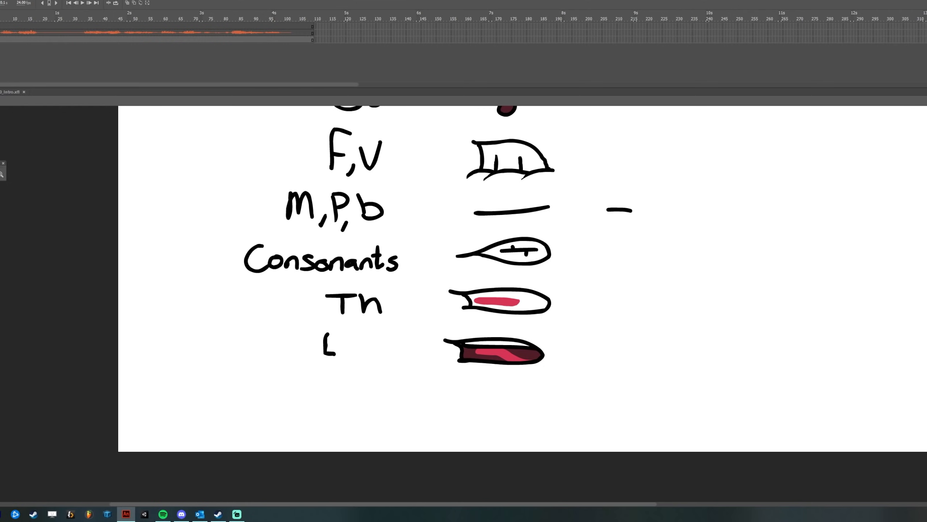
Hand-letter the label "R" in the last row below "L"
drag(558, 334, 531, 309)
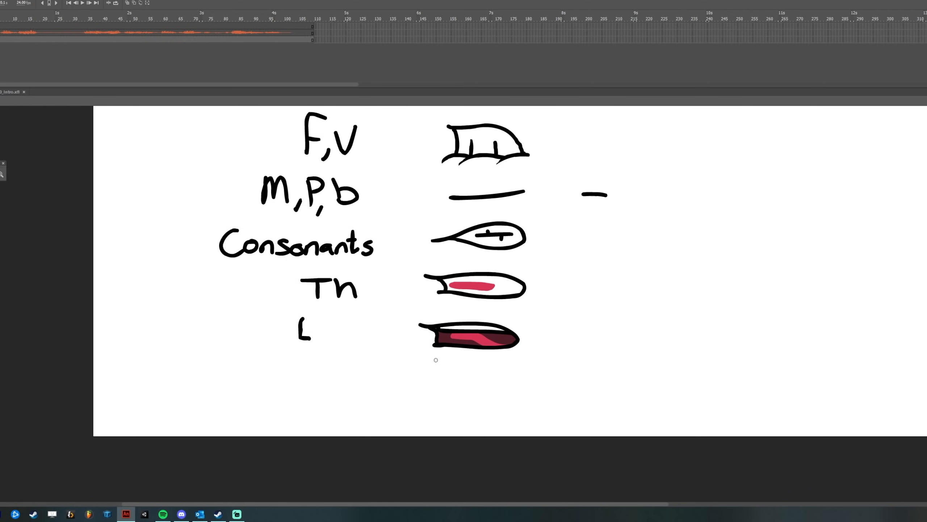
drag(438, 365, 474, 361)
key(ctrl+z)
drag(317, 365, 341, 384)
mouse_move(437, 367)
mouse_down()
mouse_move(481, 369)
mouse_move(458, 390)
mouse_up()
key(ctrl+z)
mouse_move(529, 212)
mouse_down()
mouse_move(465, 219)
mouse_move(493, 216)
mouse_up()
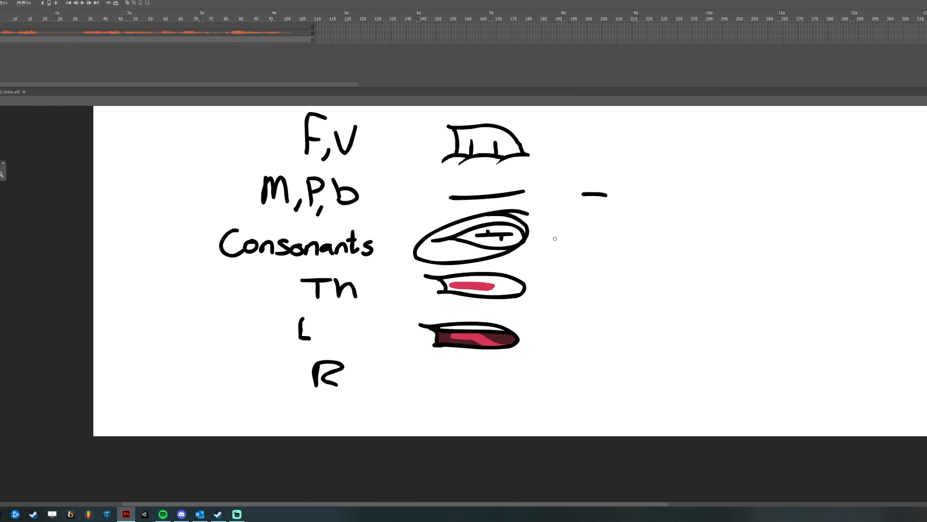
key(ctrl+z)
Draw a small rounded, D-shaped mouth outline beside the "R" label
drag(441, 369, 451, 350)
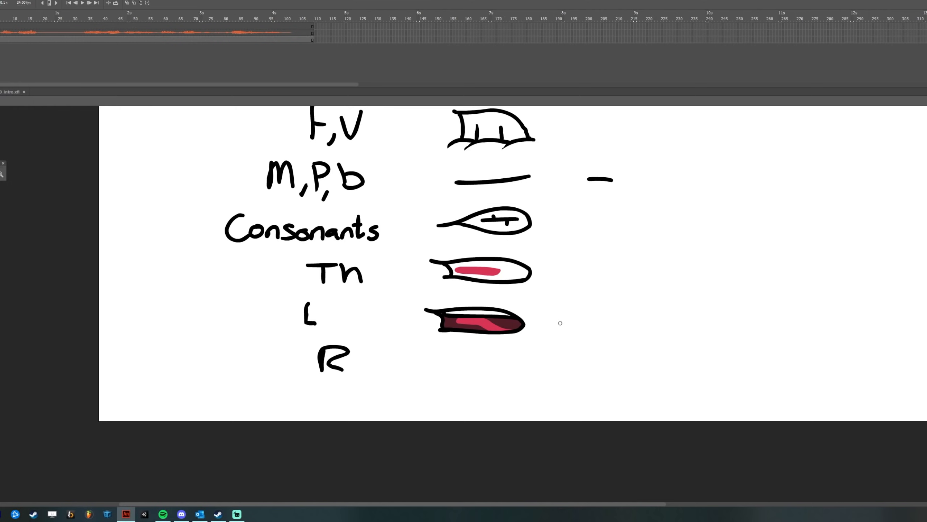
mouse_move(433, 348)
mouse_down()
mouse_move(475, 352)
mouse_move(481, 368)
mouse_move(442, 372)
mouse_up()
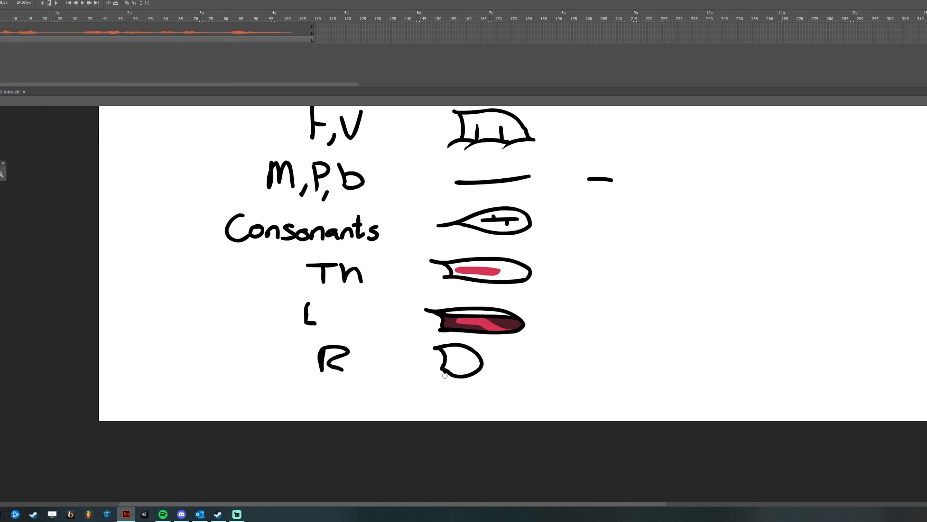
Fill the "R" mouth with the dark maroon and paint a pink tongue patch in its lower right part
click(464, 354)
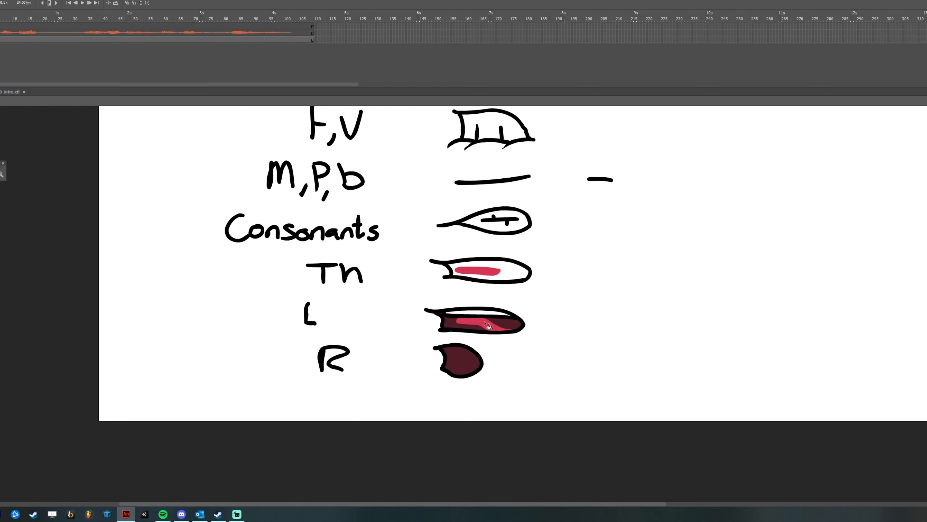
click(469, 365)
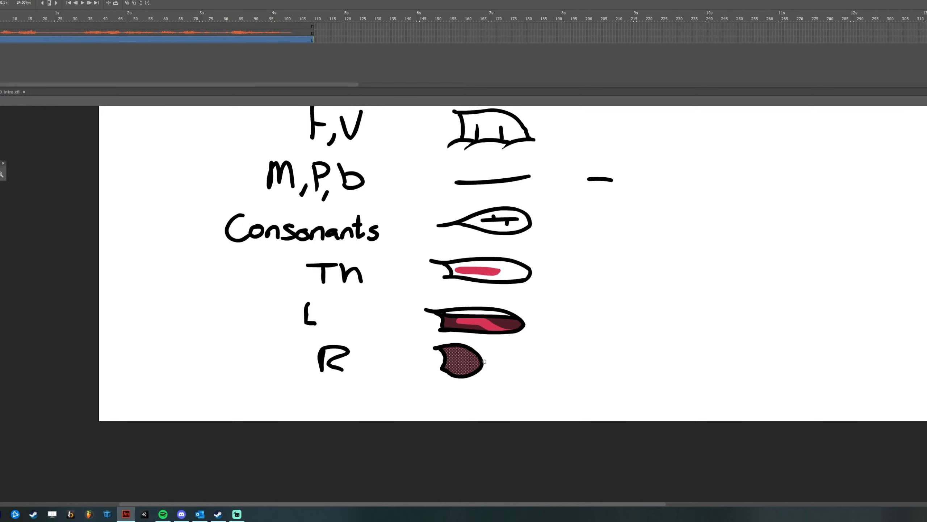
key(b)
drag(466, 375, 495, 360)
key(Escape)
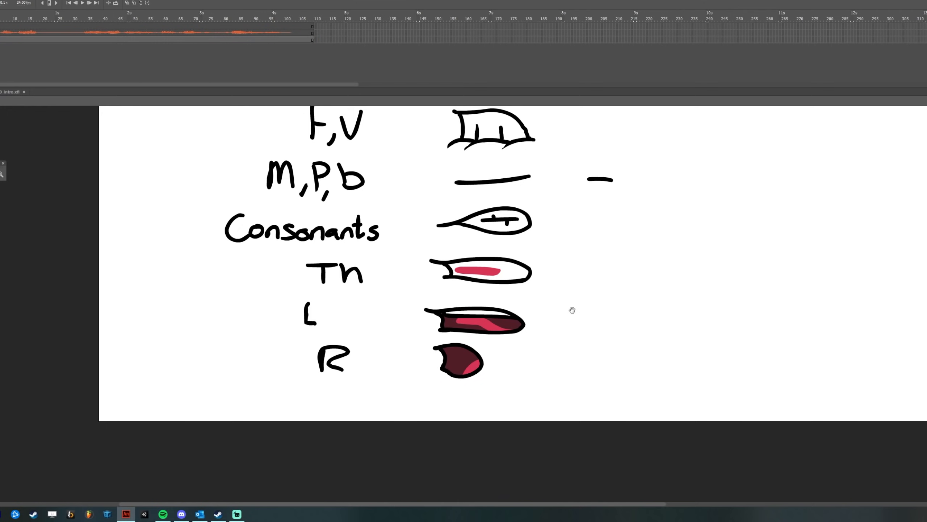
Place the completed mouth chart off the stage, beside its left edge
key(space)
drag(575, 284, 515, 396)
mouse_move(537, 336)
mouse_down()
mouse_move(517, 412)
mouse_move(519, 375)
mouse_up()
key(ctrl+z)
key(ctrl+z)
drag(414, 436, 408, 449)
key(Escape)
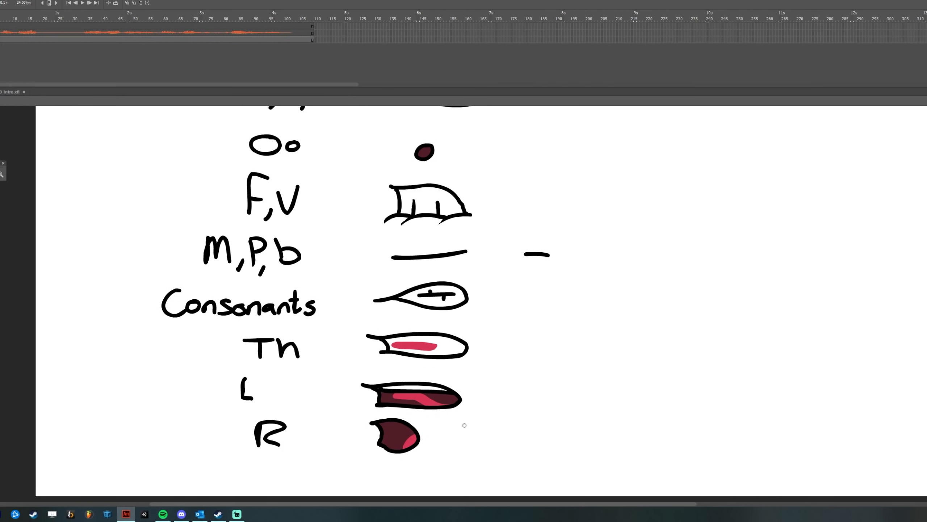
key(ctrl+minus)
drag(452, 315, 452, 358)
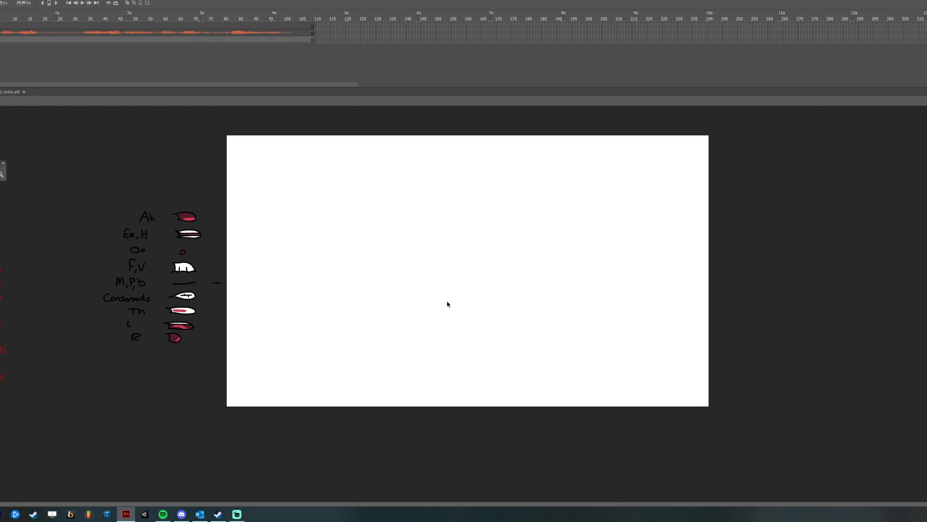
Shift the "L" label slightly right to line it up with the "R" label below
double_click(129, 325)
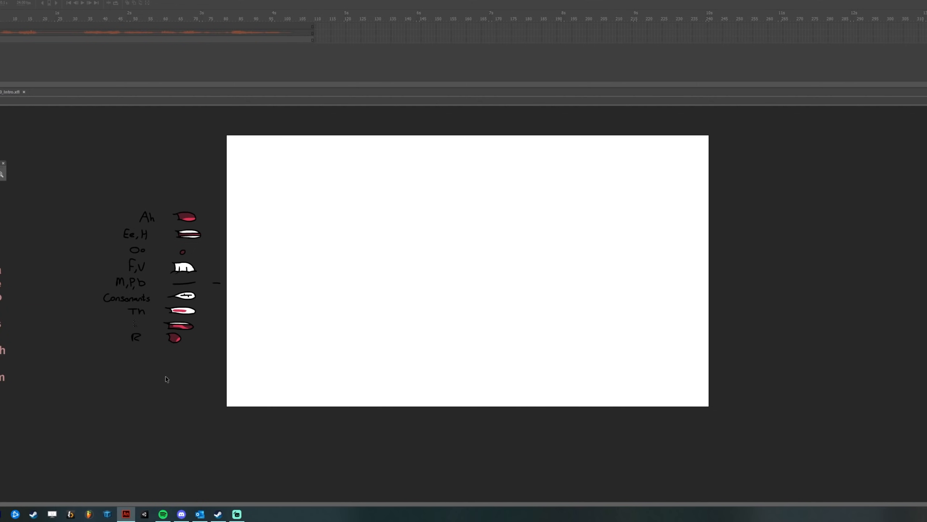
double_click(347, 423)
click(65, 169)
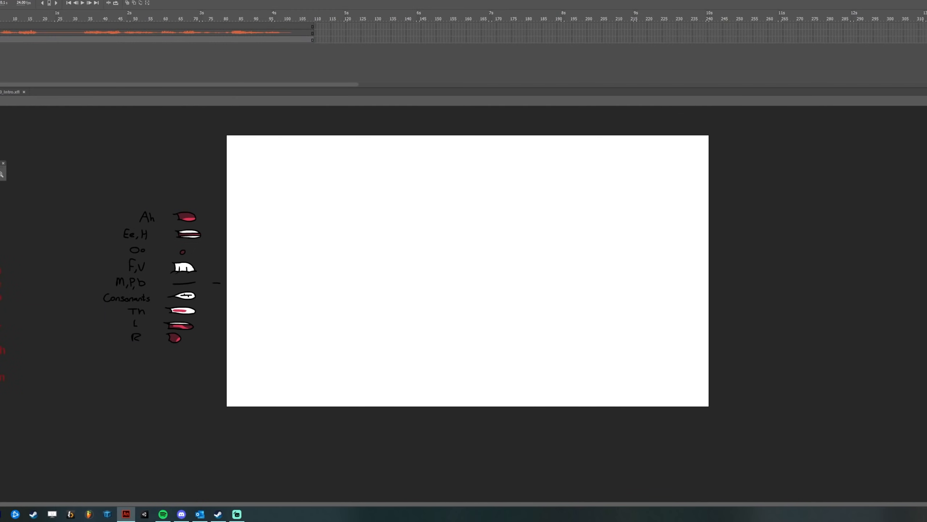
Add a new layer directly above the audio layer in the timeline
key(Return)
click(14, 21)
click(1, 25)
click(1, 26)
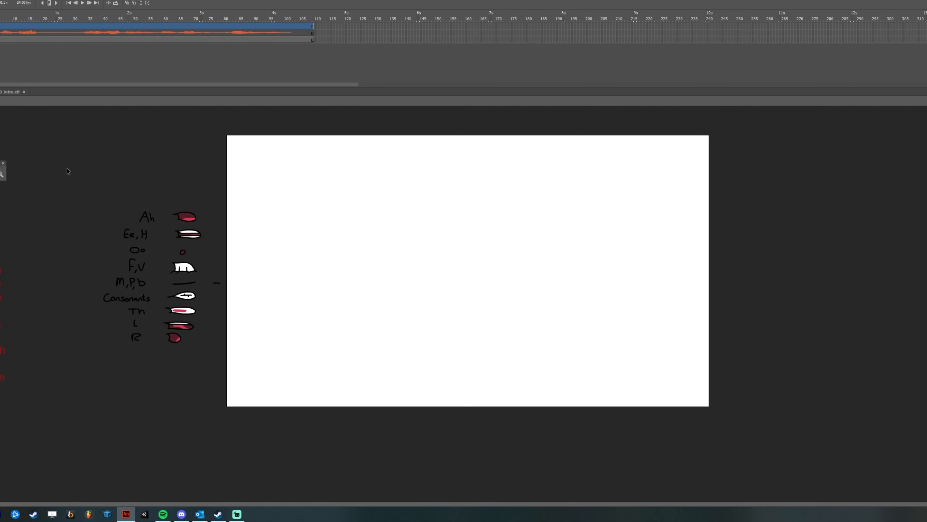
click(1, 33)
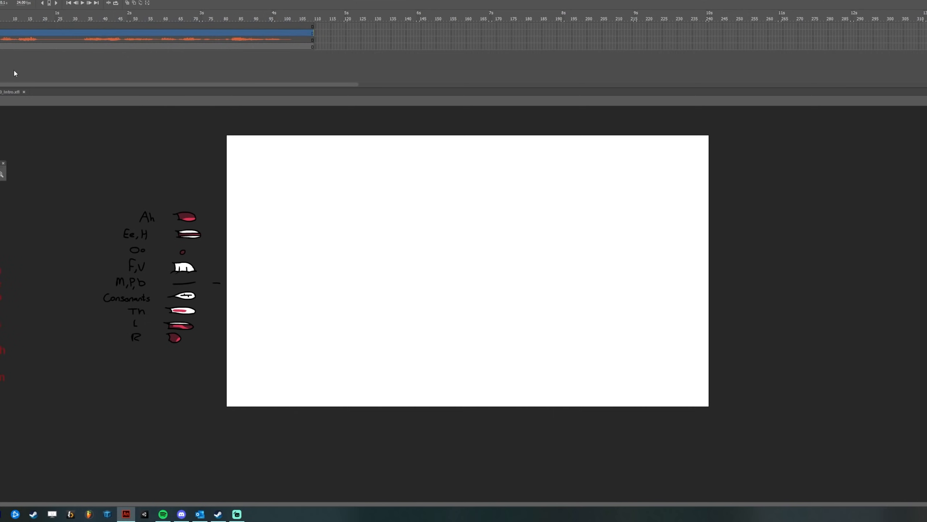
click(96, 162)
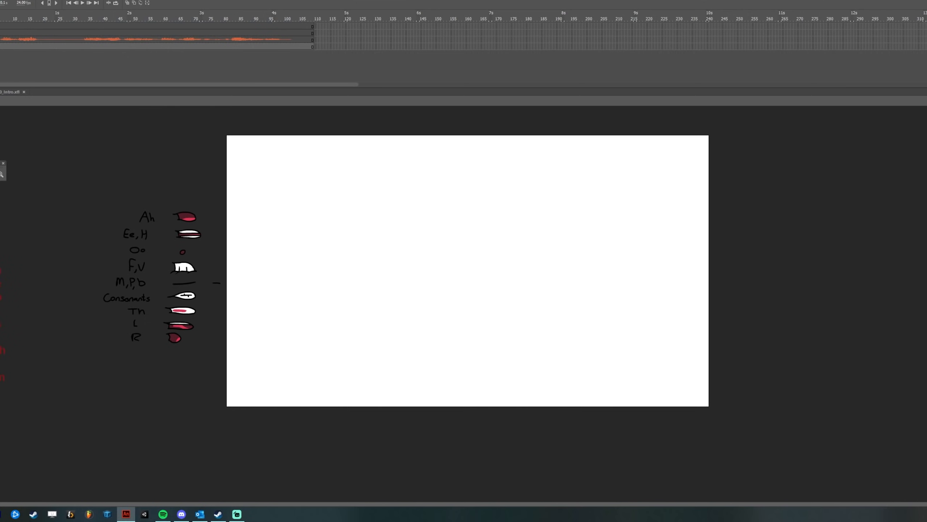
Sketch a green stick figure on the stage with an oval head, straight torso, one raised bent arm and one hanging arm
key(ctrl+g)
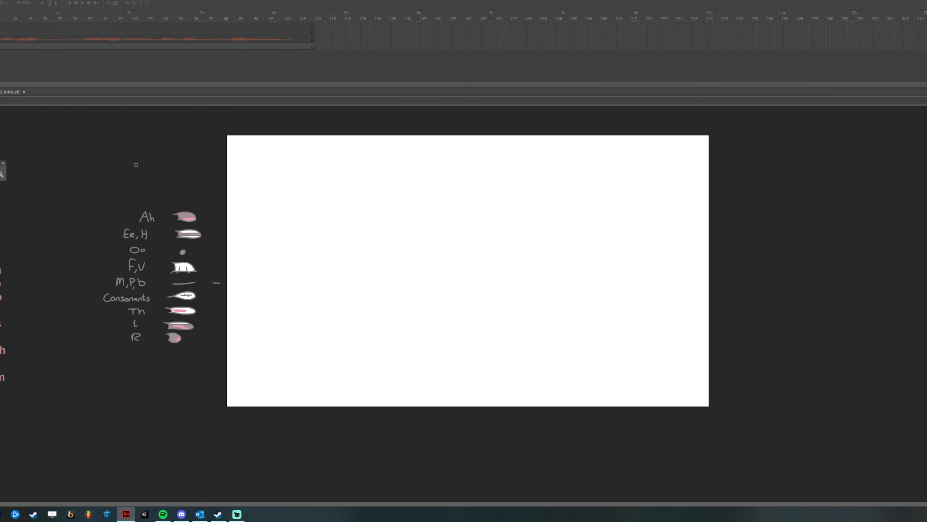
mouse_move(457, 220)
mouse_down()
mouse_move(437, 291)
mouse_move(415, 276)
mouse_move(459, 218)
mouse_move(508, 231)
mouse_move(524, 256)
mouse_move(520, 275)
mouse_move(446, 289)
mouse_move(512, 230)
mouse_move(481, 311)
mouse_move(485, 424)
mouse_up()
key(ctrl+z)
mouse_move(480, 307)
mouse_down()
mouse_move(374, 284)
mouse_move(526, 398)
mouse_up()
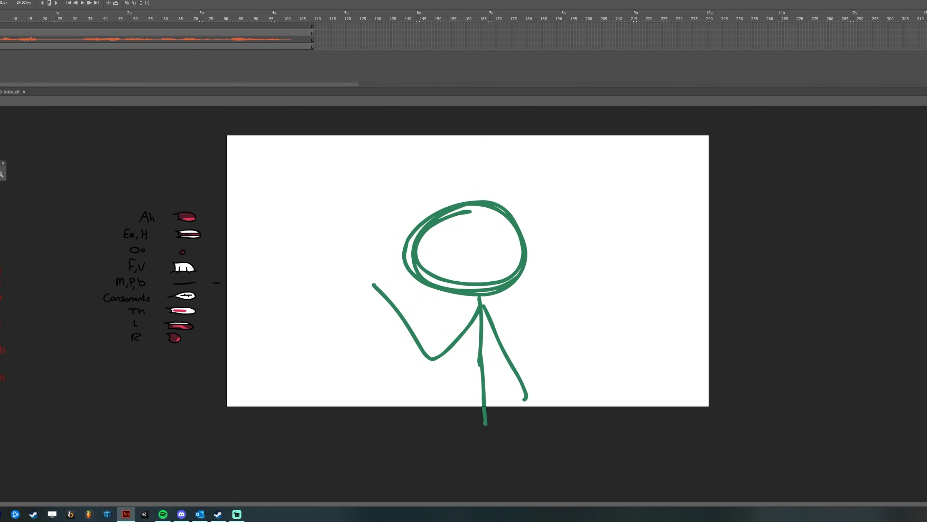
Insert a keyframe at about 1.1 s on the figure layer, clear its drawing and turn on onion skinning
drag(2, 18, 51, 19)
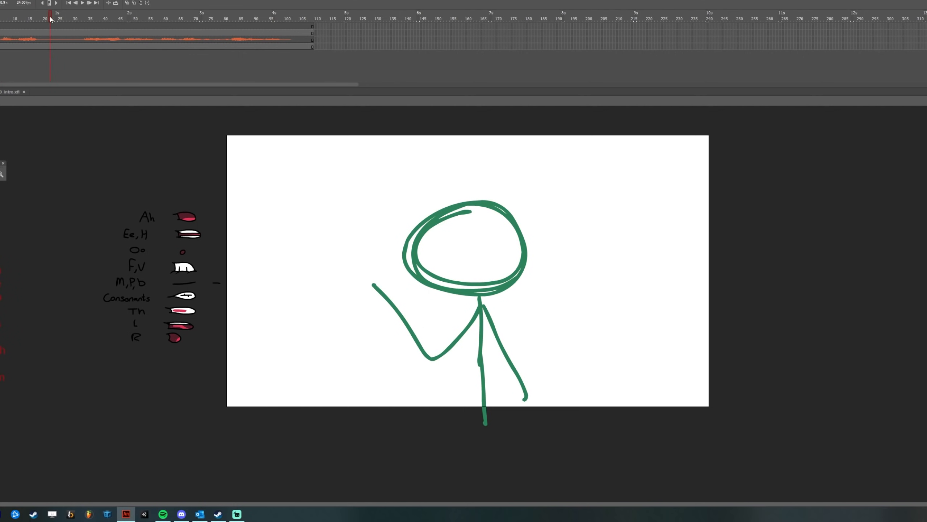
click(68, 32)
key(F6)
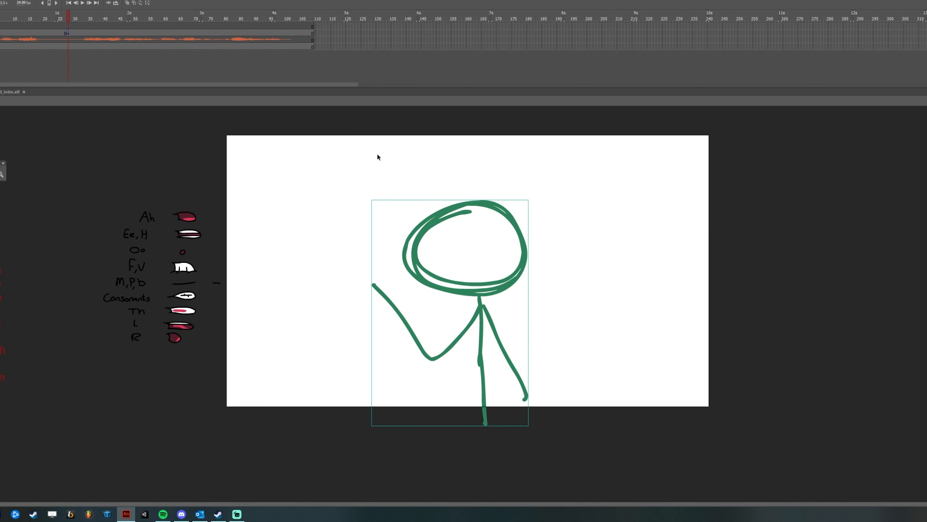
key(Delete)
key(alt+shift+o)
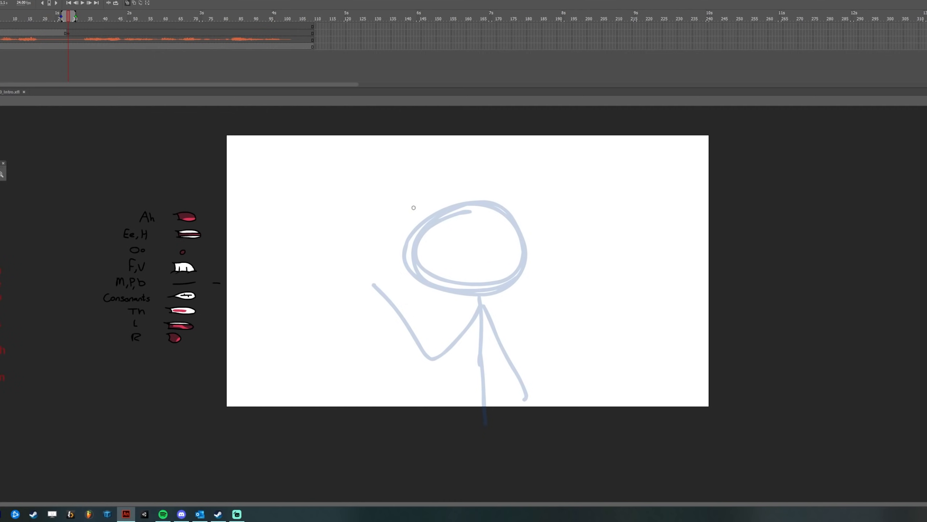
Draw a second pose leaning left, with a curved torso, one arm bent up to the chin and the other hanging
drag(414, 208, 411, 206)
drag(468, 237, 369, 256)
mouse_move(457, 298)
mouse_down()
mouse_move(481, 345)
mouse_move(485, 409)
mouse_up()
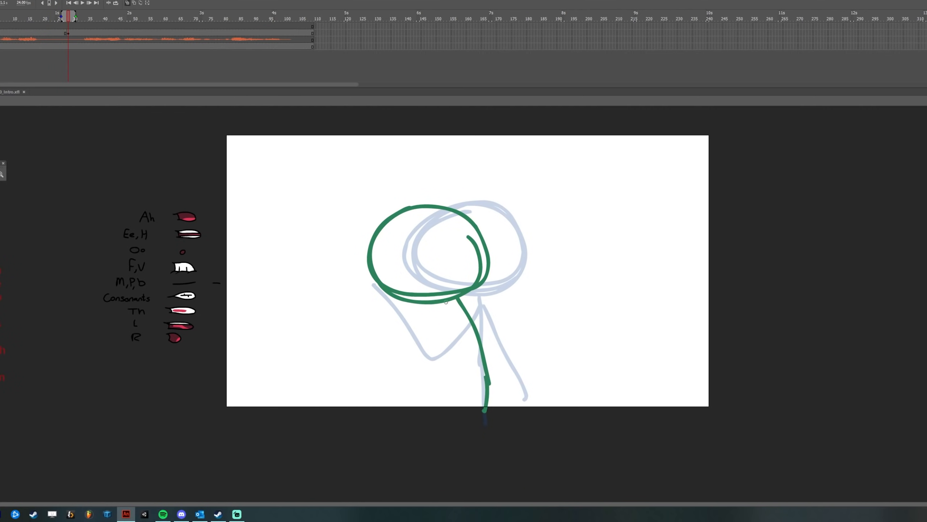
mouse_move(409, 297)
mouse_down()
mouse_move(457, 298)
mouse_move(520, 380)
mouse_up()
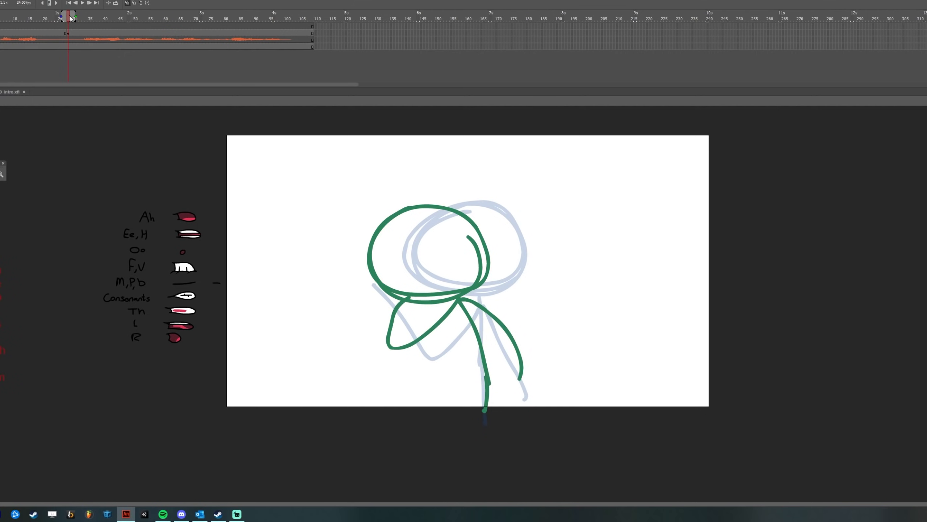
Add an empty pose keyframe at about 2.4 s with onion skinning of the leaning pose turned on
click(128, 4)
drag(68, 18, 159, 18)
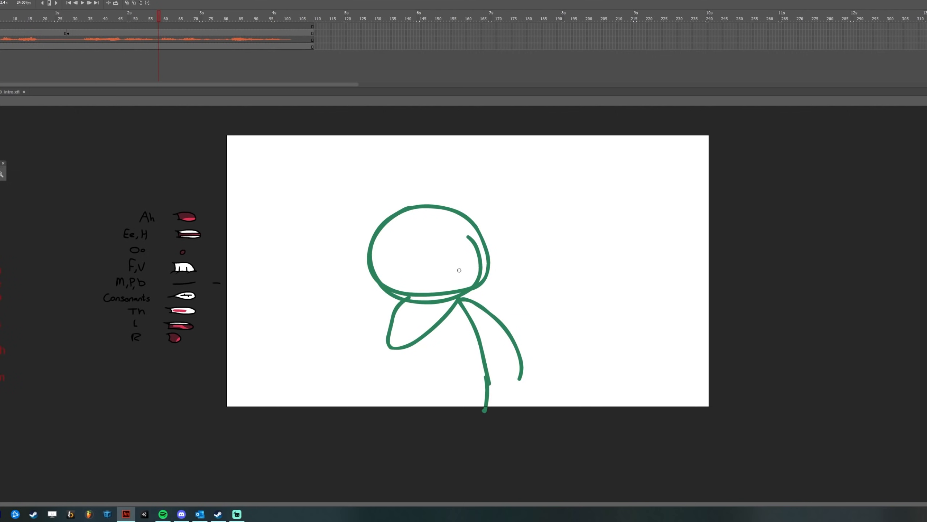
key(ctrl+a)
key(Delete)
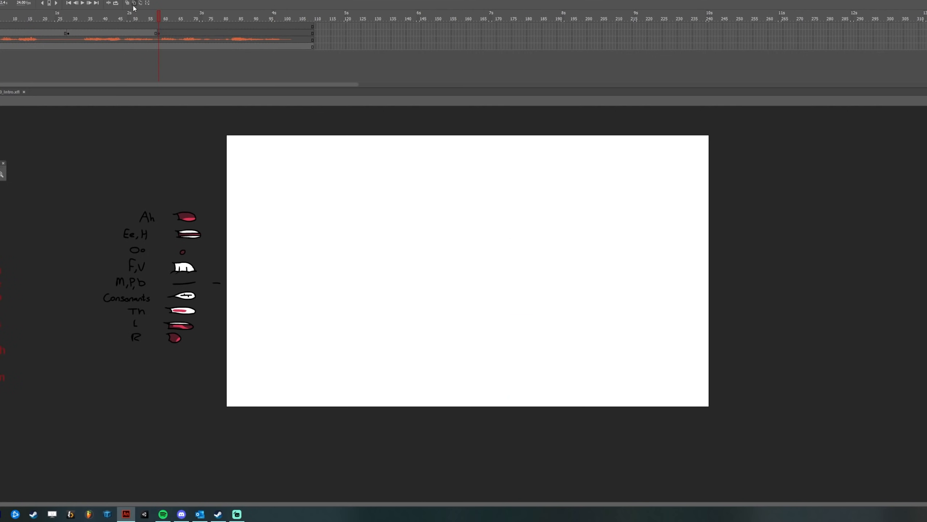
click(127, 2)
Draw a third pose with an upright head and torso and both arms spread outward in a shrug
mouse_move(490, 212)
mouse_down()
mouse_move(429, 235)
mouse_move(528, 241)
mouse_up()
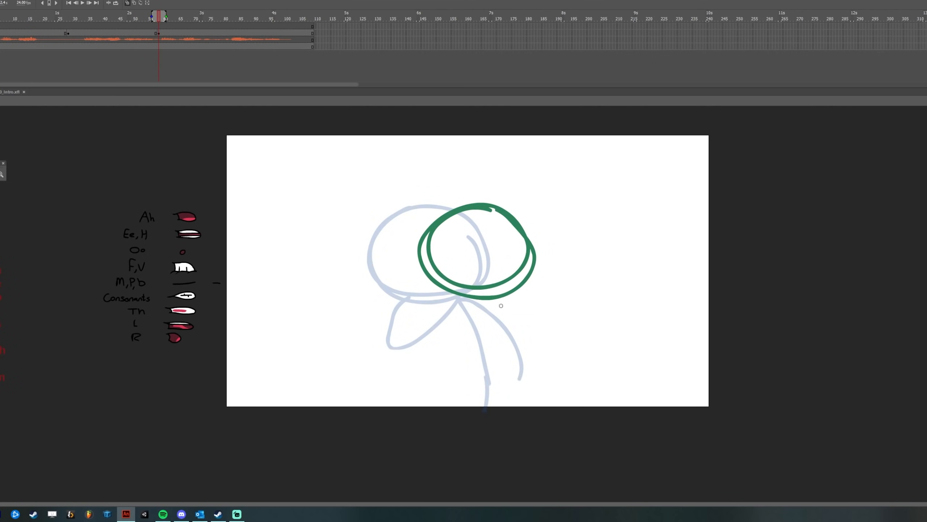
mouse_move(482, 410)
mouse_down()
mouse_move(487, 300)
mouse_move(495, 300)
mouse_move(397, 302)
mouse_up()
key(ctrl+a)
key(b)
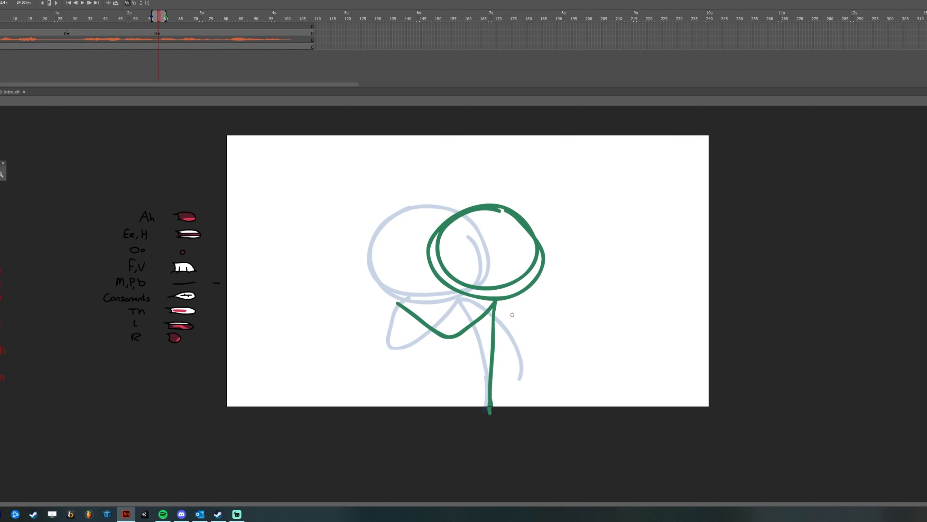
drag(497, 301, 598, 297)
Insert a keyframe at about 3.3 s on the figure layer and clear the shrug drawing from it
click(162, 15)
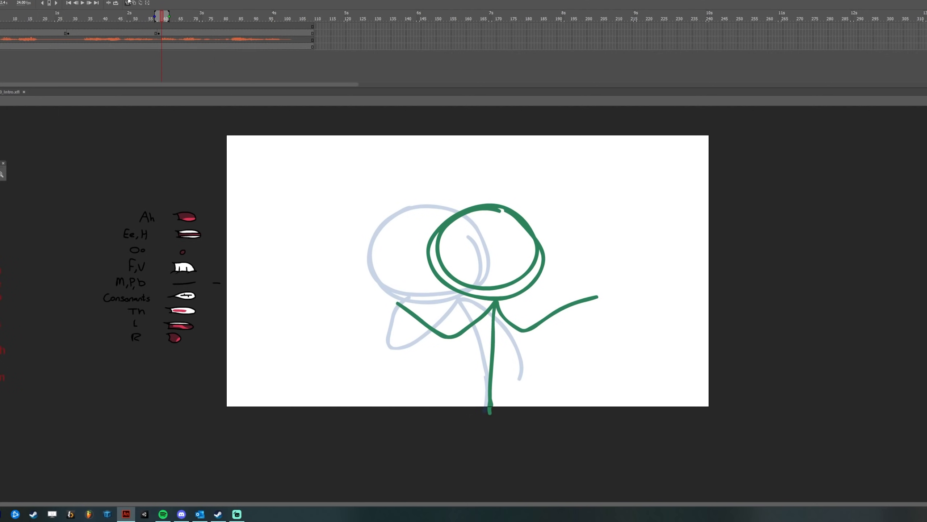
drag(162, 16, 223, 16)
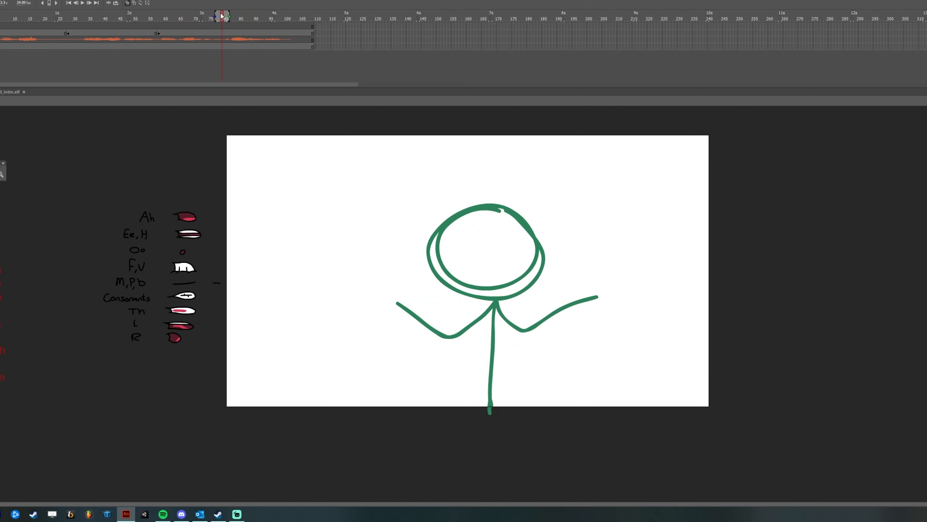
key(F6)
key(Delete)
Draw a fourth pose with the head tilted left, a slightly bent torso and both arms lowered with bent elbows
mouse_move(449, 212)
mouse_down()
mouse_move(442, 290)
mouse_move(422, 236)
mouse_move(489, 248)
mouse_up()
drag(482, 301, 490, 412)
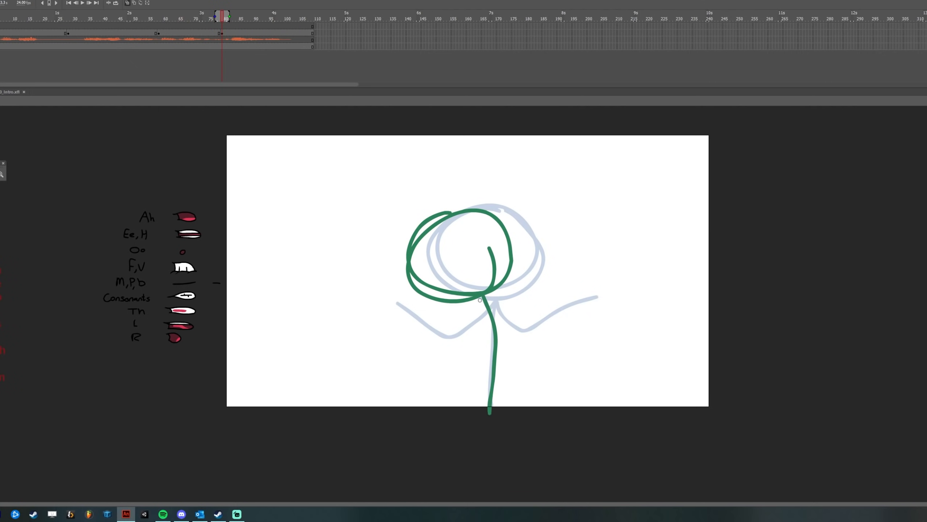
mouse_move(483, 298)
mouse_down()
mouse_move(477, 322)
mouse_move(423, 349)
mouse_move(541, 349)
mouse_move(556, 338)
mouse_up()
drag(422, 350, 408, 336)
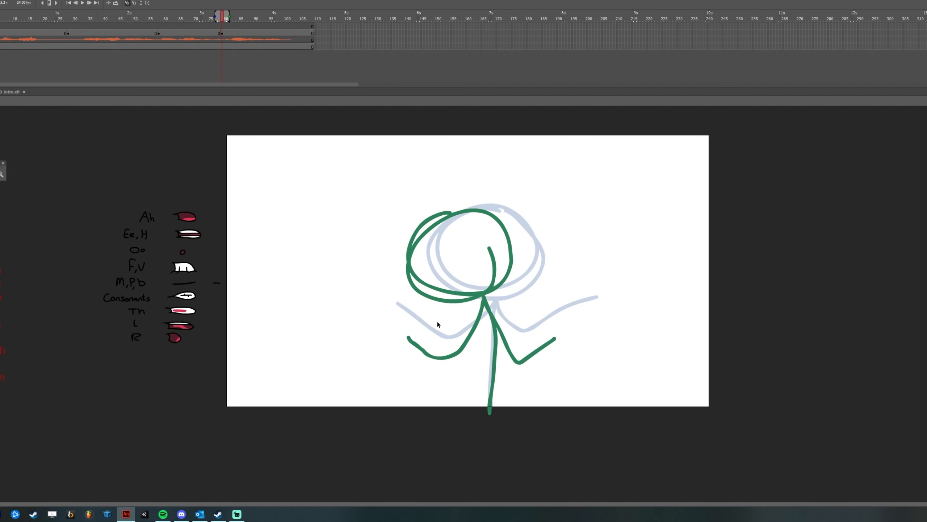
Add an empty pose keyframe at about 3.9 s and show the bent-elbow pose through onion skinning
key(v)
key(alt+shift+o)
drag(224, 20, 268, 25)
click(266, 35)
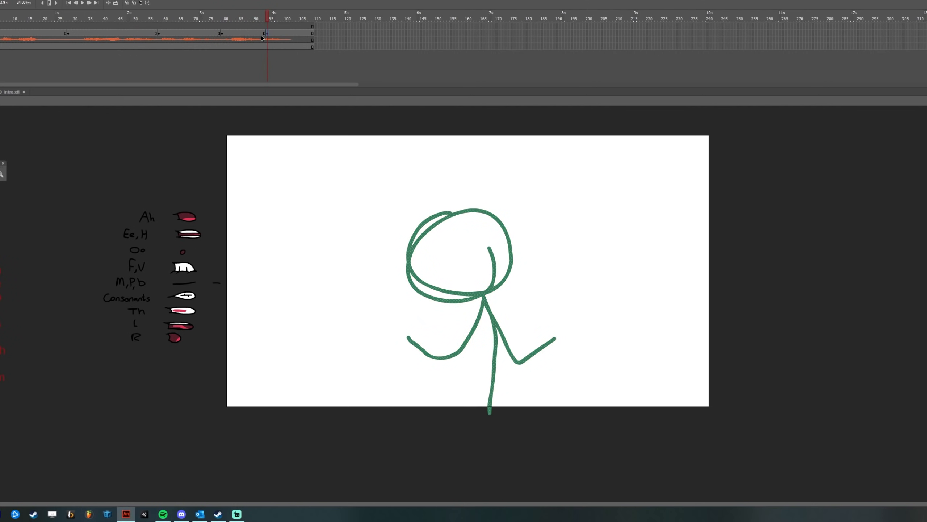
key(Delete)
click(127, 2)
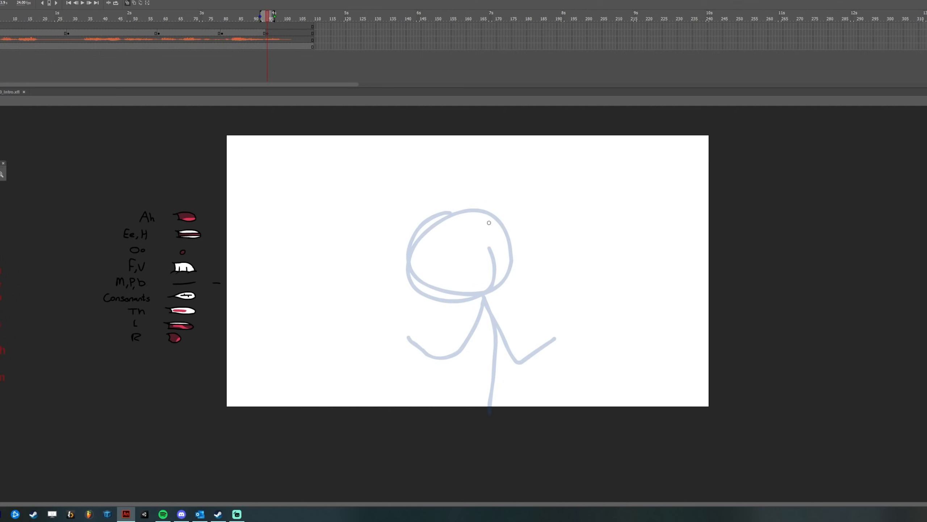
Draw a fifth pose with an upright head and torso and both arms hanging straight down, then turn off onion skinning
mouse_move(518, 225)
mouse_down()
mouse_move(534, 248)
mouse_move(496, 259)
mouse_up()
drag(496, 296, 490, 415)
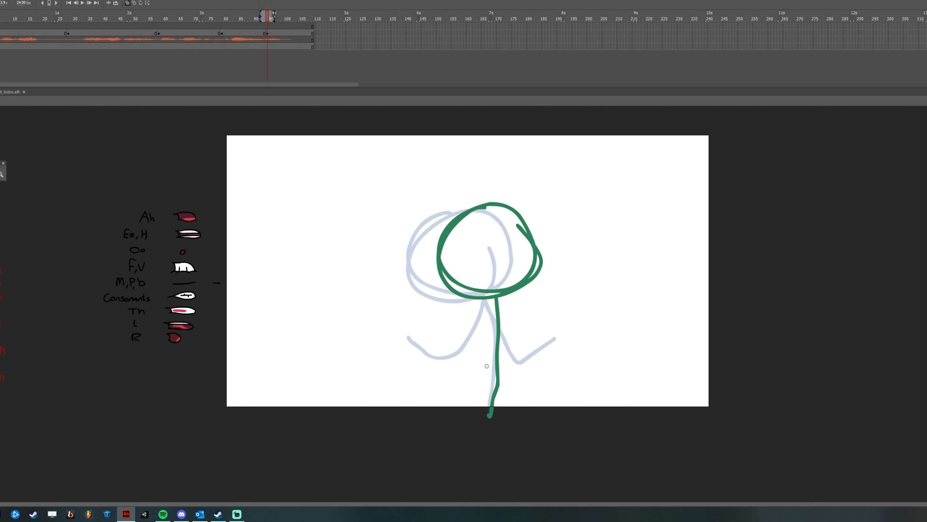
drag(498, 300, 518, 406)
key(ctrl+z)
drag(499, 300, 517, 438)
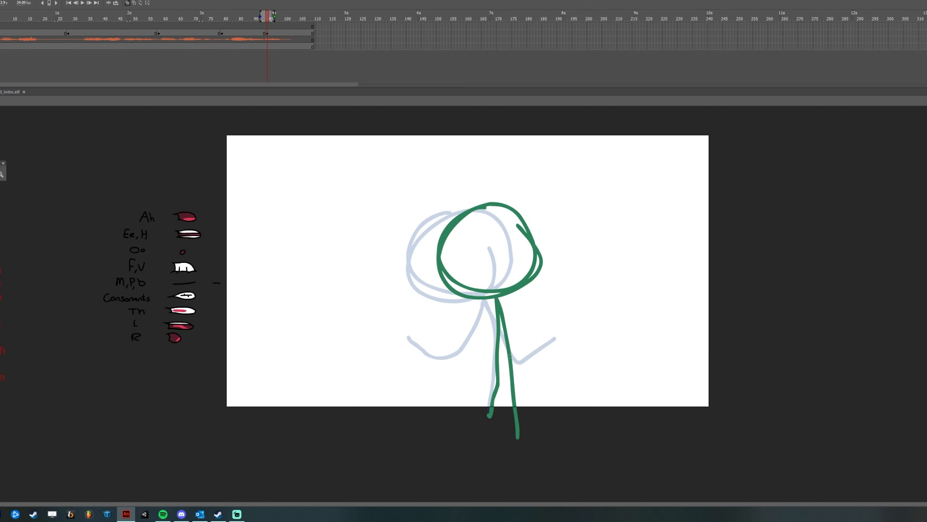
drag(497, 302, 459, 418)
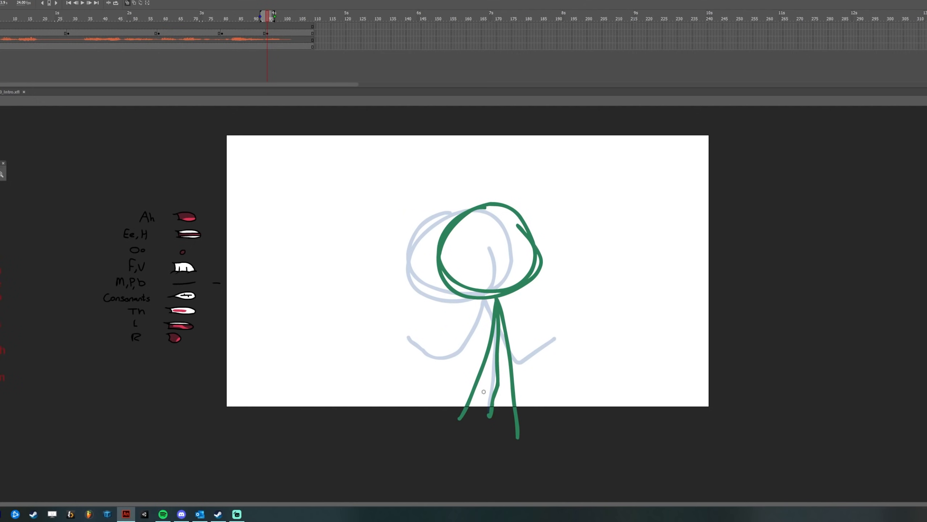
click(127, 3)
Clear the four pose keyframes from about 1.1 s to 3.9 s on the figure layer and return to the 1 s mark
mouse_move(275, 18)
mouse_down()
mouse_move(0, 19)
mouse_move(288, 25)
mouse_up()
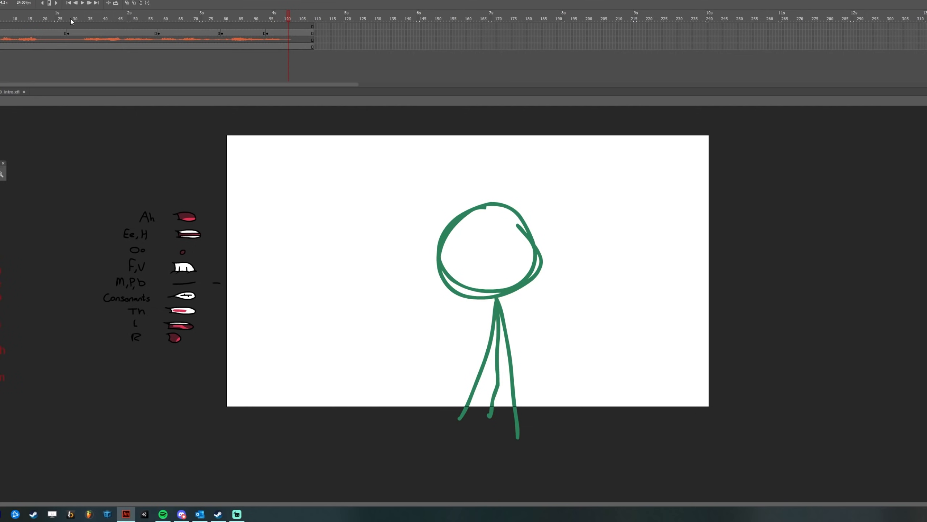
drag(68, 19, 120, 18)
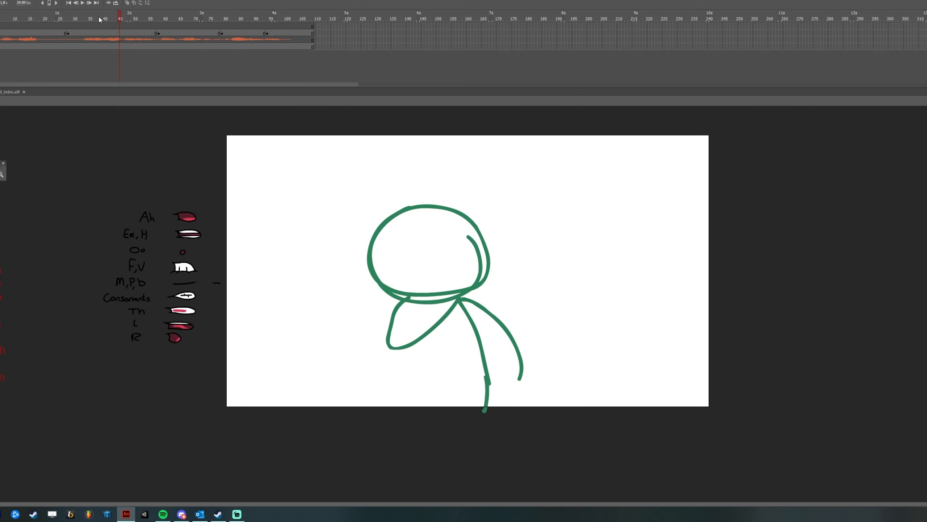
click(53, 19)
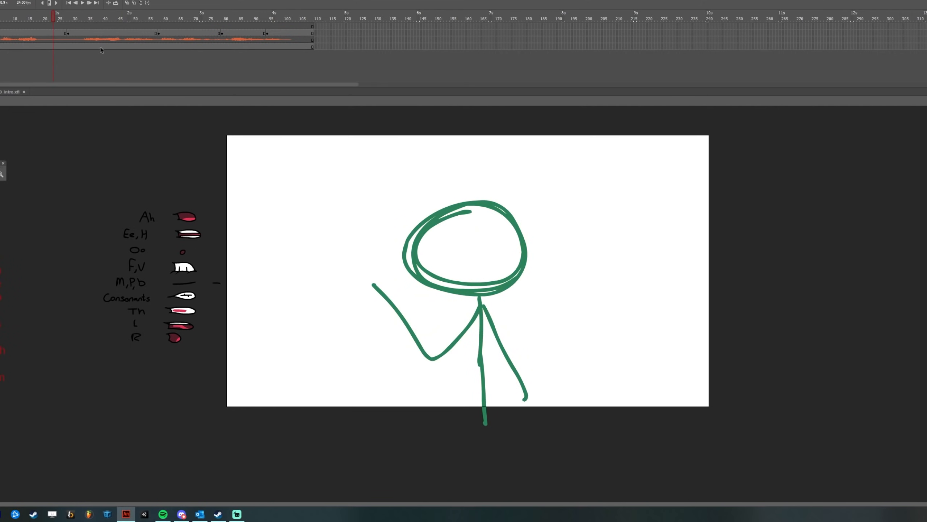
drag(66, 33, 266, 33)
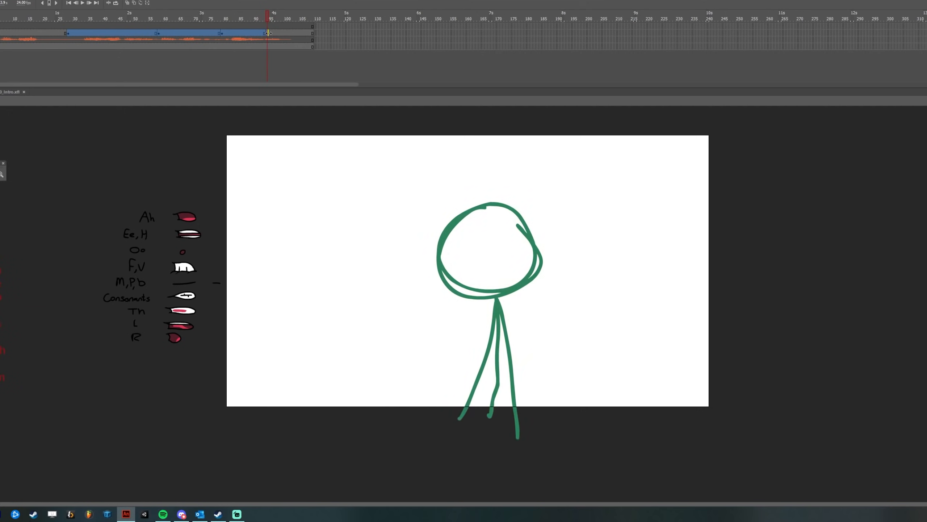
right_click(265, 33)
click(292, 110)
click(57, 19)
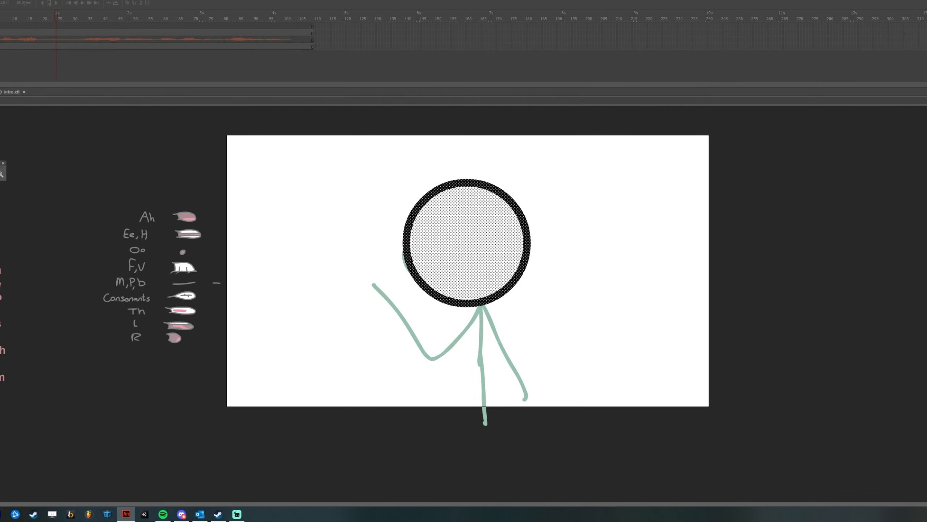
Draw the head as a large white circle with a black outline and shade its lower edge light blue-grey
click(404, 215)
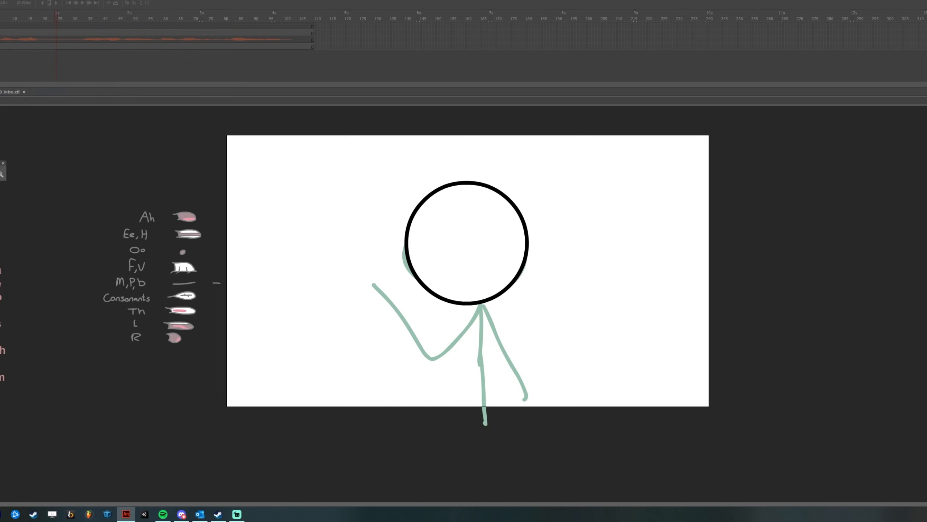
click(497, 226)
drag(420, 278, 507, 201)
click(505, 255)
double_click(408, 206)
Draw a small open hand with thumb and fingers at the end of the raised arm, in its own group
key(ctrl+g)
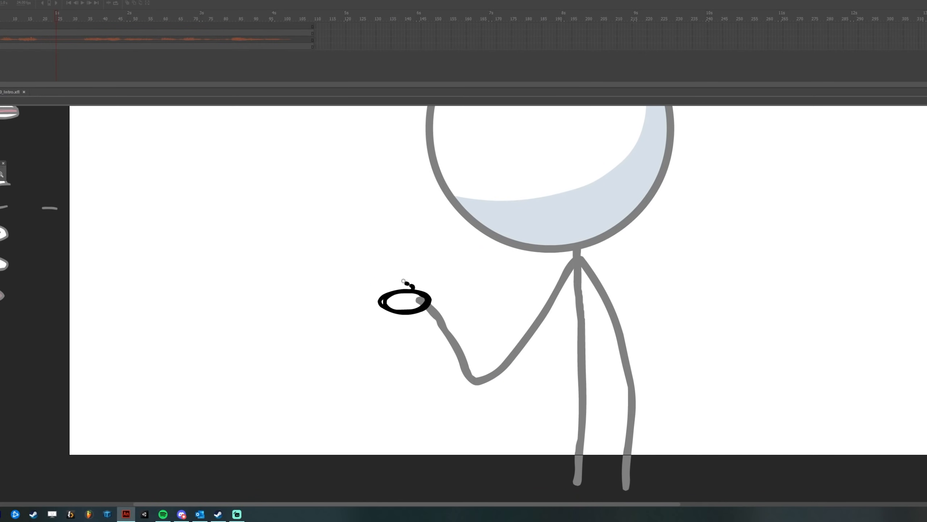
mouse_move(404, 281)
mouse_down()
mouse_move(425, 293)
mouse_move(395, 311)
mouse_up()
mouse_move(384, 300)
mouse_down()
mouse_move(393, 309)
mouse_move(368, 283)
mouse_up()
drag(369, 280, 391, 297)
drag(385, 293, 388, 300)
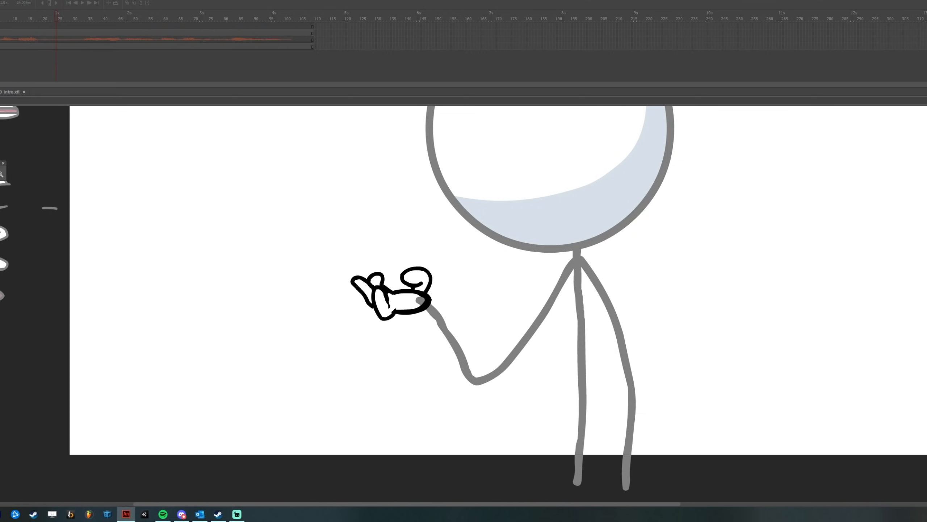
key(v)
double_click(468, 278)
Draw two tall curved line eyes on the face and two short thinner eyebrows above the head, in a separate group
key(ctrl+1)
key(ctrl+g)
key(b)
mouse_move(422, 234)
mouse_down()
mouse_move(421, 307)
mouse_move(396, 308)
mouse_up()
key(v)
drag(416, 270, 419, 271)
key(b)
key(bracketleft)
drag(401, 194, 382, 213)
drag(417, 194, 438, 202)
Draw a cap outline with a forward-facing brim over the top of the head, in a new group
key(ctrl+g)
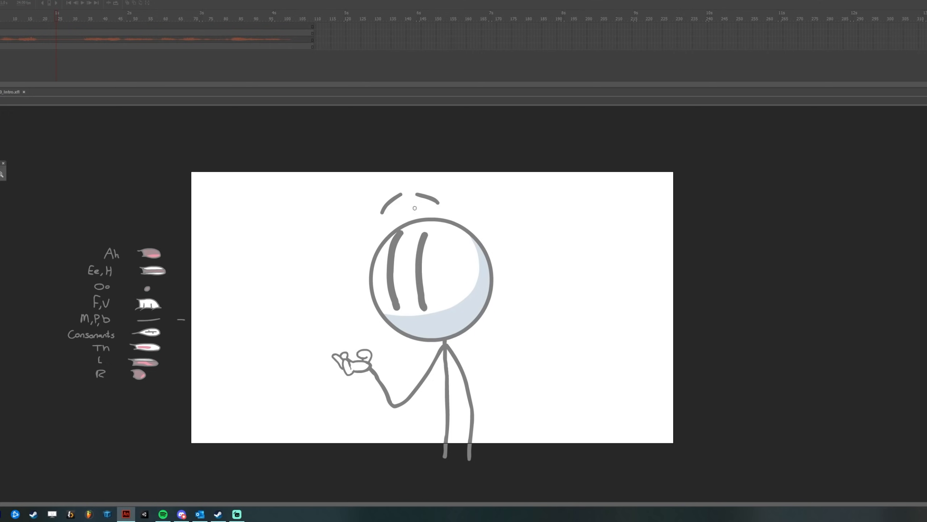
mouse_move(357, 227)
mouse_down()
mouse_move(420, 225)
mouse_move(482, 242)
mouse_up()
drag(357, 226, 434, 226)
drag(391, 212, 496, 216)
drag(495, 217, 481, 242)
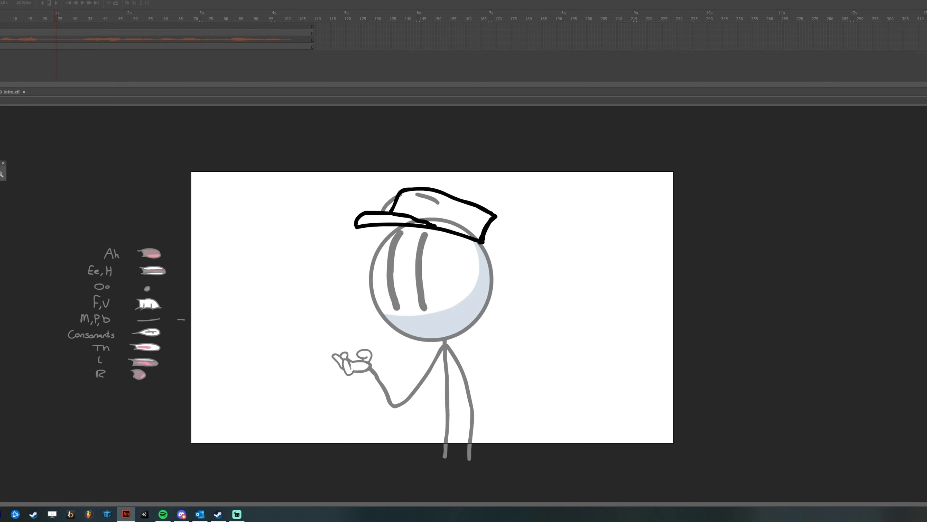
Fill the cap with purple and add darker purple shading to its back and under the brim
key(k)
click(431, 225)
click(383, 219)
click(412, 209)
drag(465, 204, 439, 227)
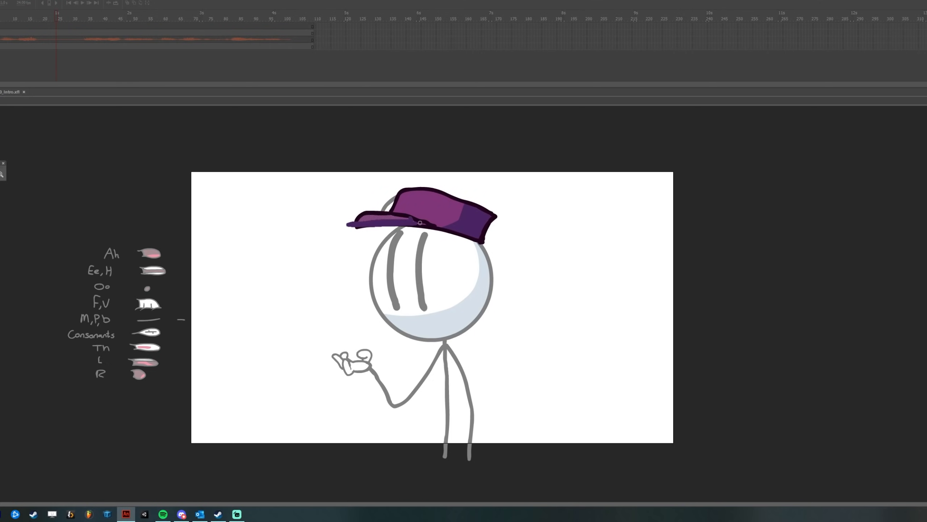
key(v)
double_click(476, 216)
Reposition the eyebrows so they sit over the front of the cap, and save the file
mouse_move(350, 222)
mouse_down()
mouse_move(425, 223)
mouse_move(429, 201)
mouse_up()
double_click(427, 199)
drag(391, 204, 384, 197)
double_click(617, 266)
key(ctrl+s)
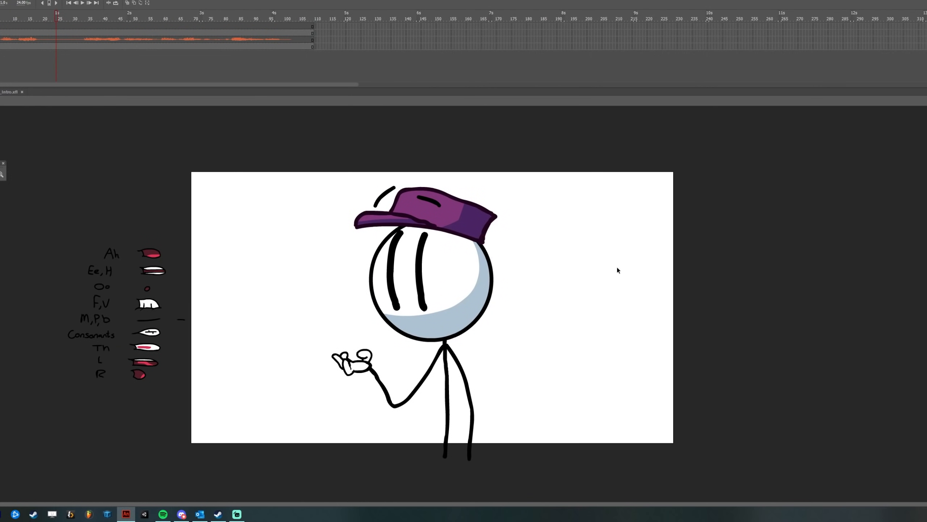
Draw a short, slightly curved closed mouth in the shaded lower part of the face
click(1, 31)
key(ctrl+=)
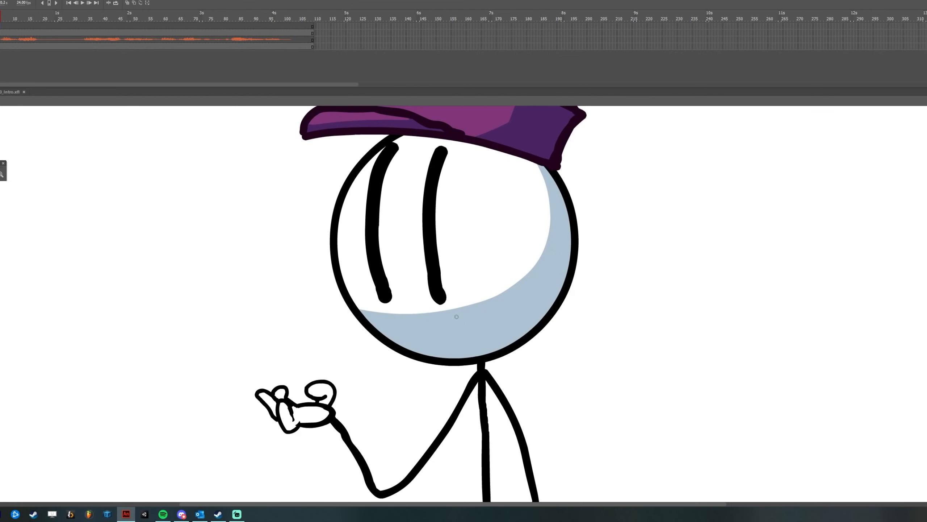
mouse_move(450, 320)
mouse_down()
mouse_move(507, 310)
mouse_move(492, 314)
mouse_move(500, 309)
mouse_move(483, 343)
mouse_move(627, 367)
mouse_move(571, 338)
mouse_up()
key(ctrl+z)
mouse_move(613, 292)
mouse_down()
mouse_move(643, 292)
mouse_move(623, 275)
mouse_move(625, 296)
mouse_move(618, 287)
mouse_up()
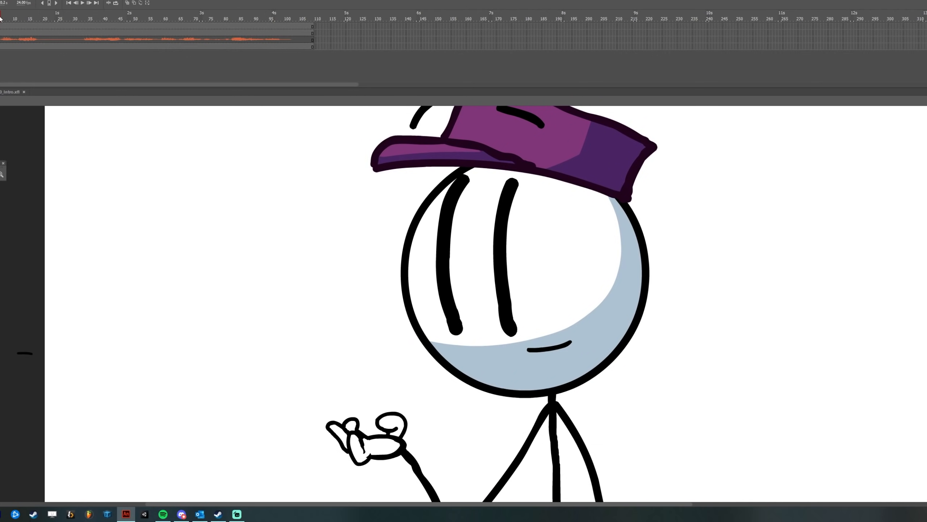
click(137, 182)
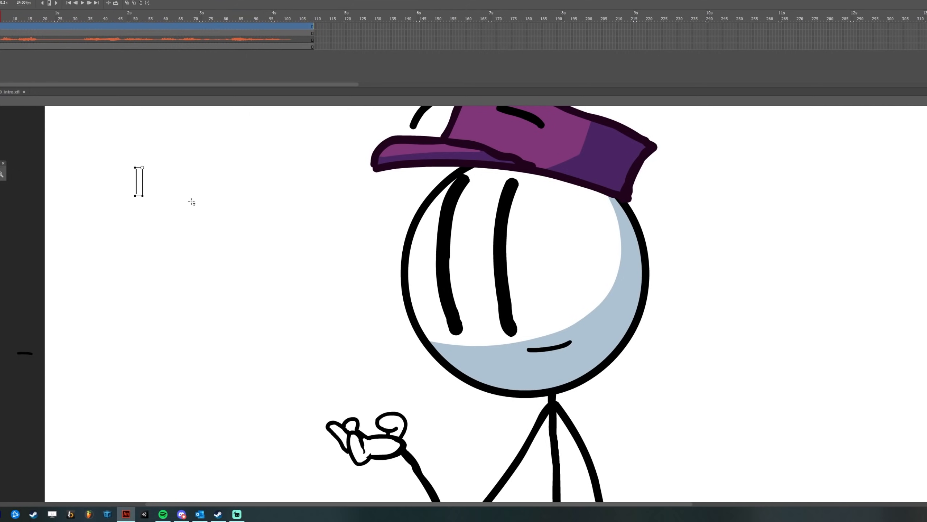
text(grojn)
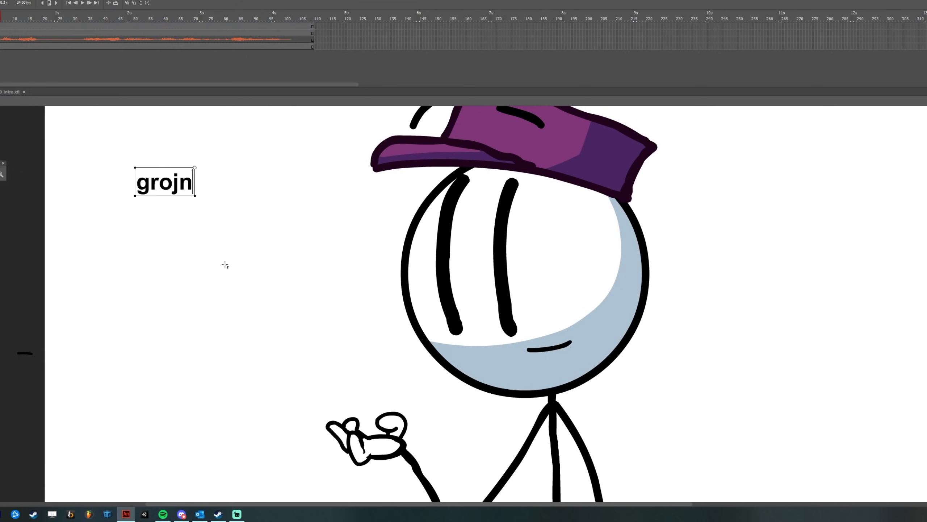
key(Escape)
drag(175, 181, 92, 310)
key(Delete)
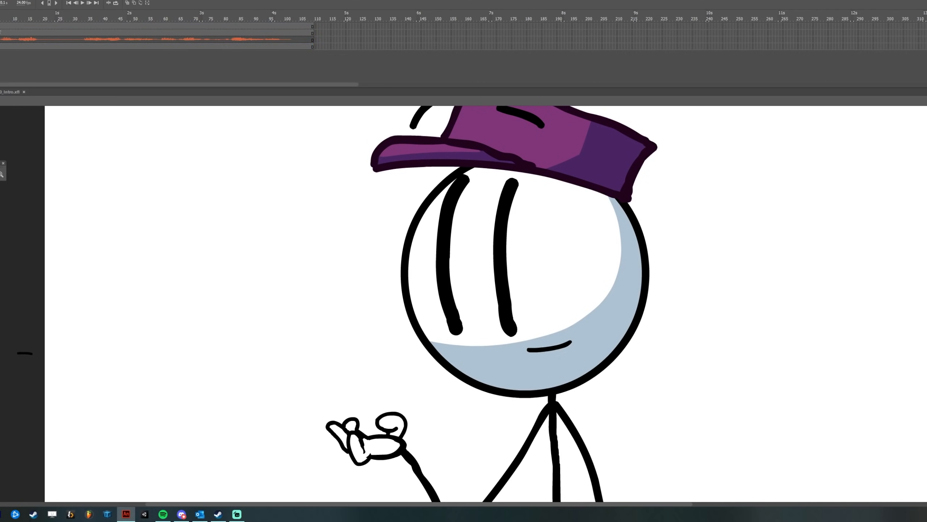
Turn on onion skinning and shift the dialogue audio to start at about frame 21
click(0, 27)
click(749, 295)
click(127, 2)
click(0, 16)
drag(56, 39, 50, 40)
Extend the layers to about frame 130 so the shifted dialogue fits
click(304, 16)
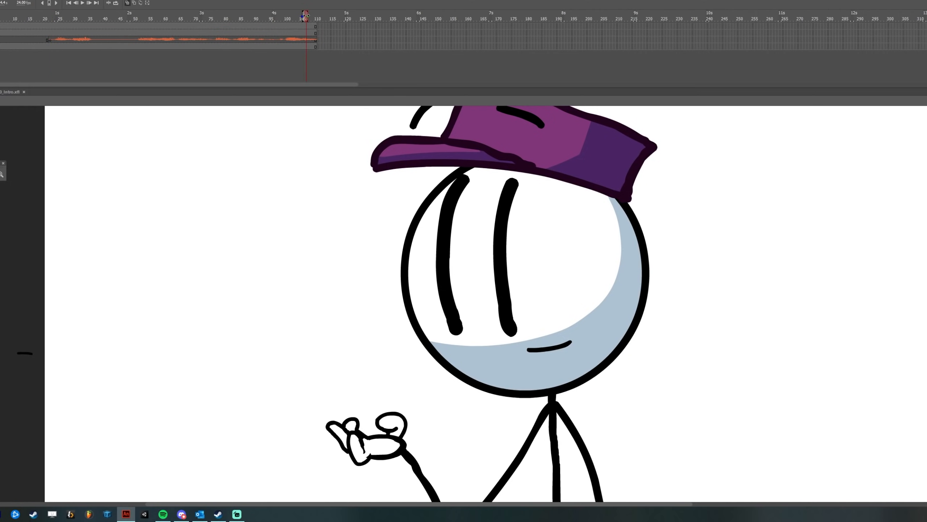
key(F5)
key(F5)
key(F5)
key(F5)
key(F5)
key(F5)
key(F5)
key(F5)
key(F5)
key(F5)
key(F5)
key(F5)
key(F5)
key(F5)
key(F5)
key(F5)
key(F5)
key(F5)
key(F5)
key(F5)
key(F5)
Add a blank keyframe on the mouth layer at the 1 s mark and draw an open mouth showing teeth
click(52, 44)
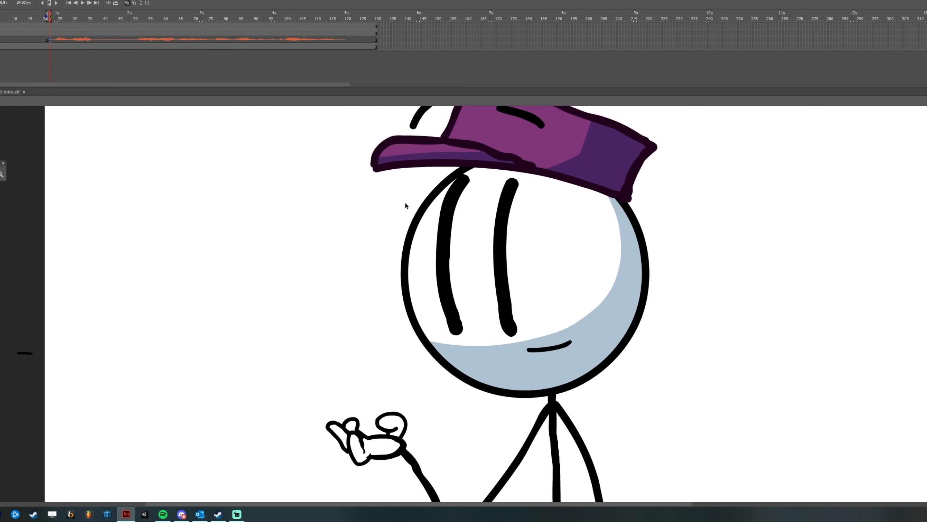
click(50, 25)
drag(49, 15, 92, 12)
drag(56, 20, 60, 17)
key(F7)
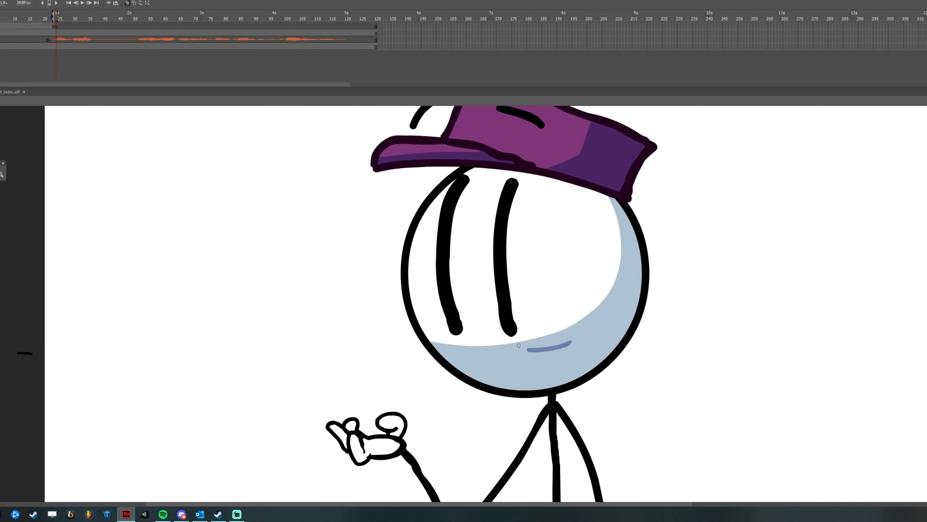
mouse_move(519, 345)
mouse_down()
mouse_move(578, 339)
mouse_move(542, 361)
mouse_move(528, 360)
mouse_move(528, 349)
mouse_move(581, 343)
mouse_move(568, 352)
mouse_move(580, 351)
mouse_move(527, 358)
mouse_up()
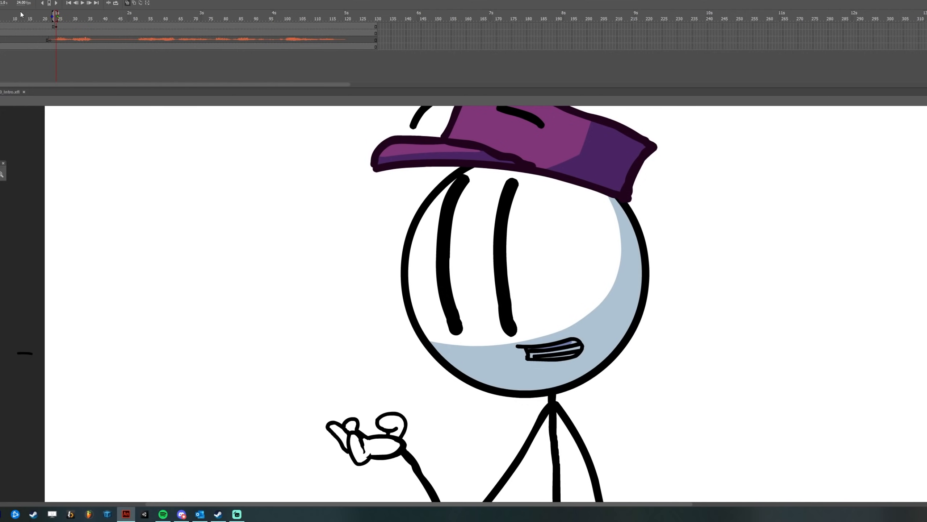
Add a mouth keyframe at frame 25 and draw a rounded open mouth outline over the onion-skinned teeth shape
drag(50, 15, 54, 16)
drag(45, 18, 59, 16)
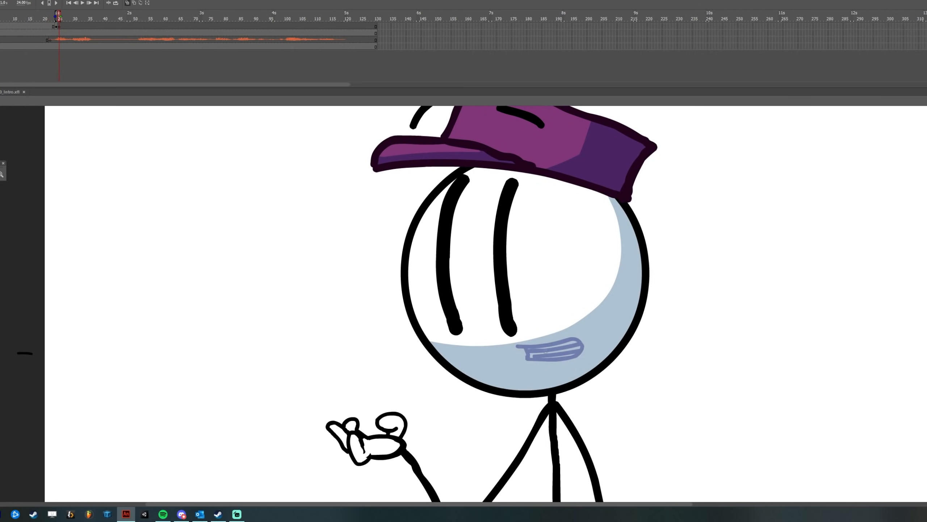
mouse_move(517, 346)
mouse_down()
mouse_move(570, 342)
mouse_move(574, 356)
mouse_move(526, 363)
mouse_up()
key(ctrl+z)
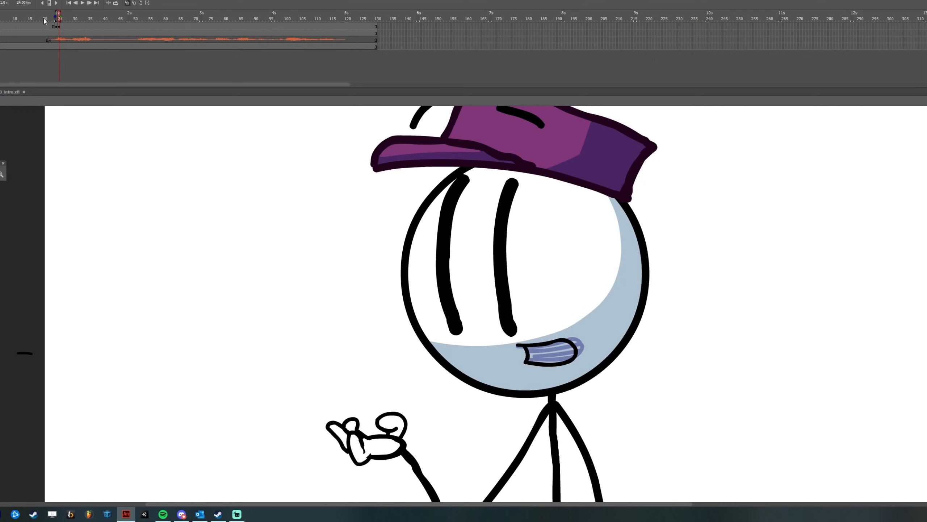
Add a blank mouth keyframe at frame 26 and draw a narrower, nearly closed mouth with an upper lip line
drag(55, 17, 63, 18)
key(F7)
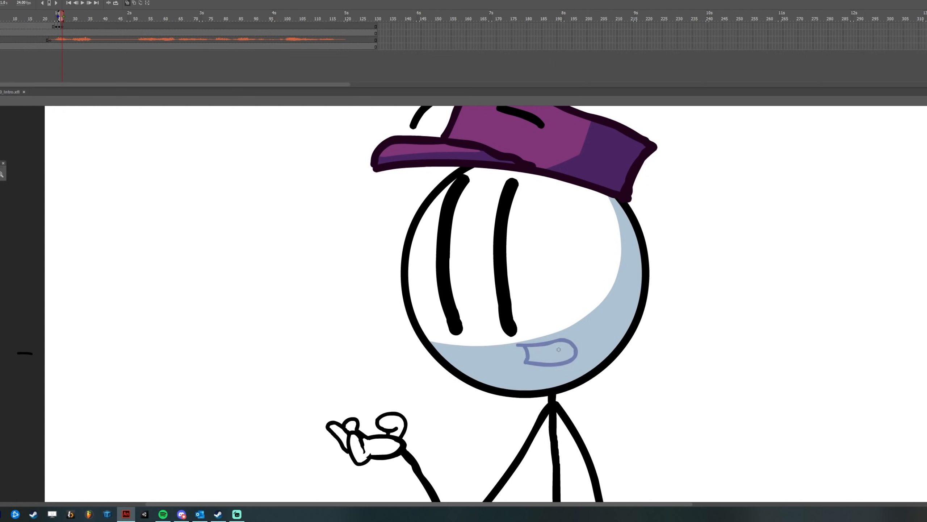
mouse_move(513, 349)
mouse_down()
mouse_move(574, 340)
mouse_move(585, 349)
mouse_move(538, 359)
mouse_move(521, 350)
mouse_move(582, 346)
mouse_move(560, 349)
mouse_move(587, 345)
mouse_up()
key(ctrl+z)
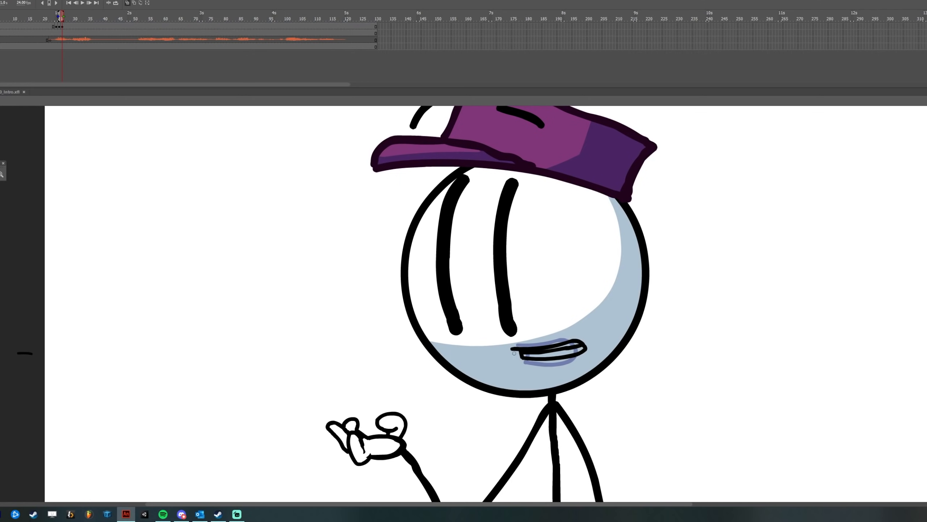
Remove one frame ahead of the first toothed mouth on the mouth layer and step through the talking mouths
drag(54, 18, 59, 18)
right_click(50, 27)
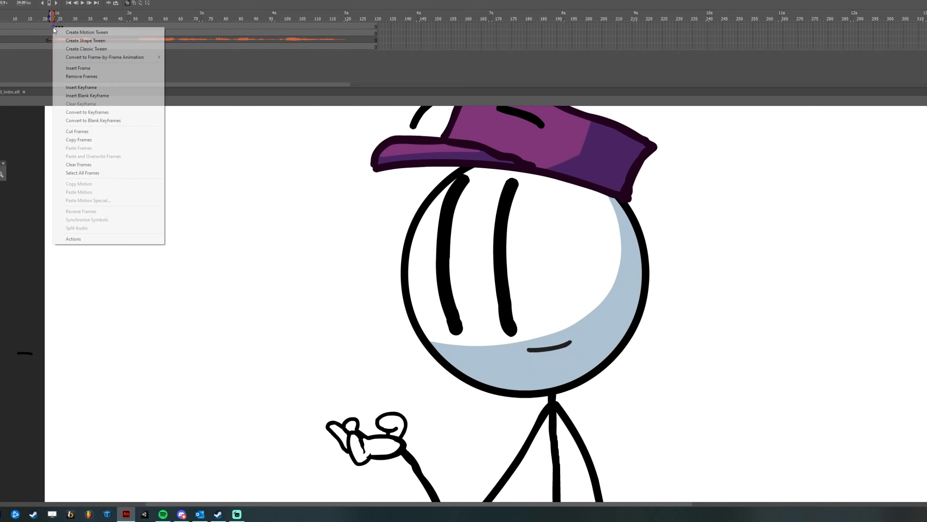
click(75, 76)
drag(48, 17, 53, 18)
click(60, 27)
key(.)
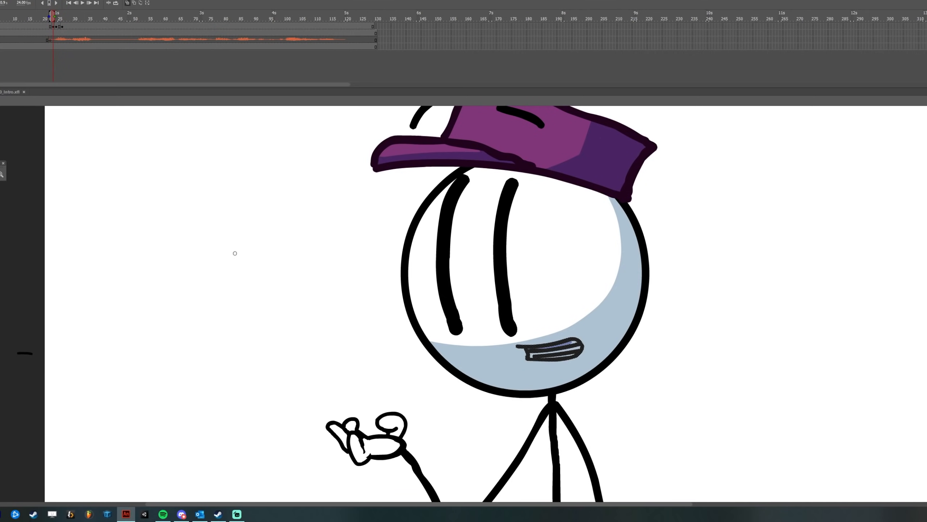
key(Escape)
key(.)
key(.)
key(.)
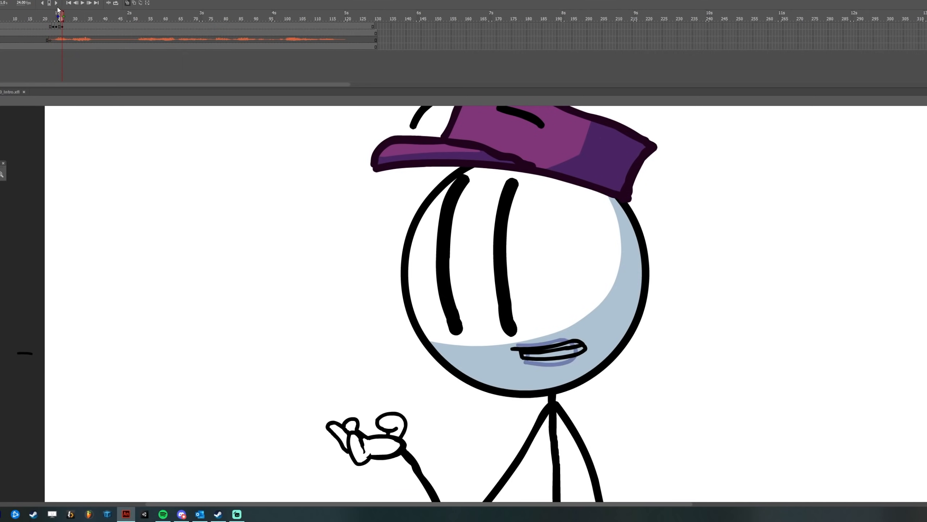
Delete the narrow mouth at frame 26 and redraw it as an open mouth with teeth lines
mouse_move(60, 16)
mouse_down()
mouse_move(47, 17)
mouse_move(61, 17)
mouse_up()
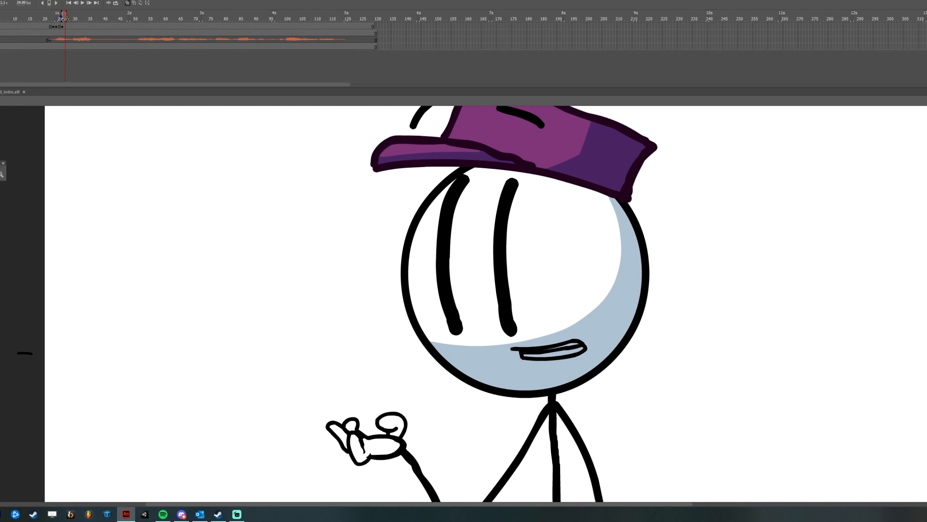
key(Delete)
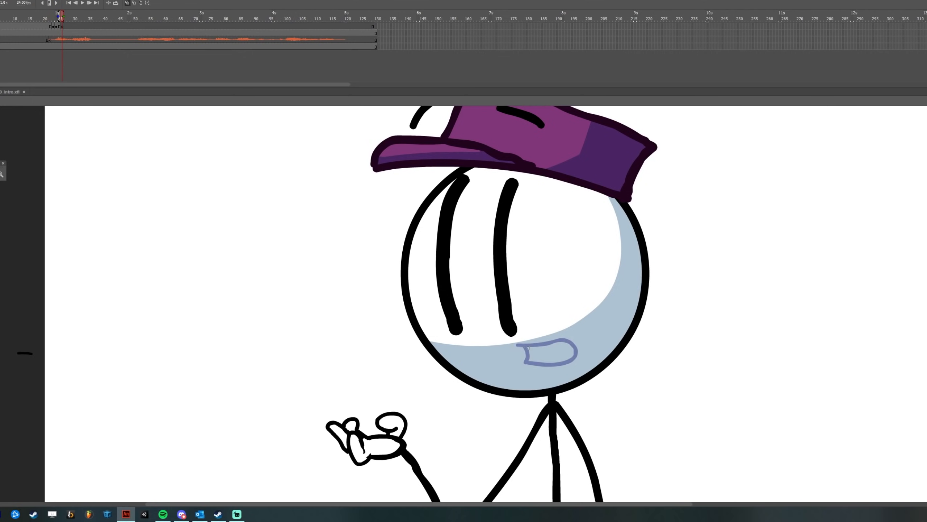
mouse_move(515, 348)
mouse_down()
mouse_move(575, 341)
mouse_move(583, 352)
mouse_move(523, 359)
mouse_move(524, 349)
mouse_move(579, 346)
mouse_move(540, 359)
mouse_move(532, 357)
mouse_move(584, 351)
mouse_up()
key(ctrl+z)
key(v)
key(b)
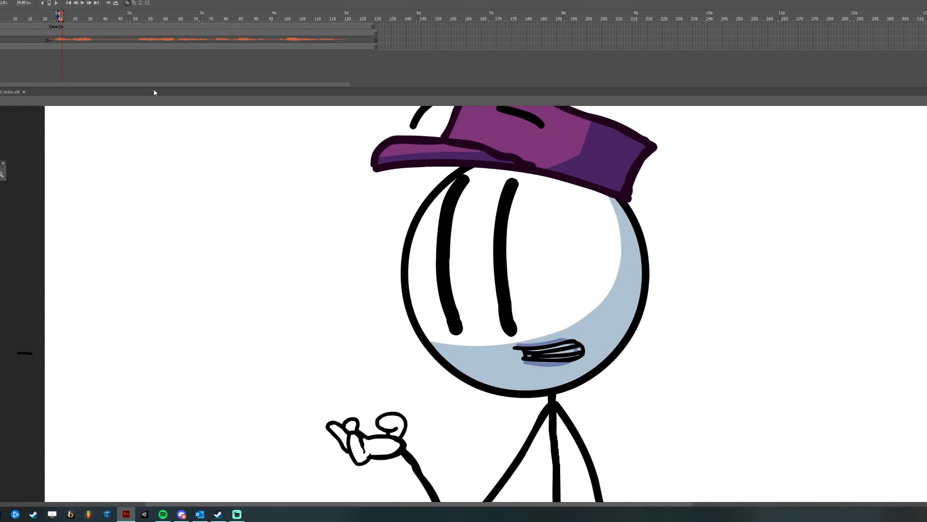
Add a blank mouth keyframe at about frame 28 and draw a short closed-mouth line
mouse_move(54, 19)
mouse_down()
mouse_move(80, 15)
mouse_move(67, 17)
mouse_up()
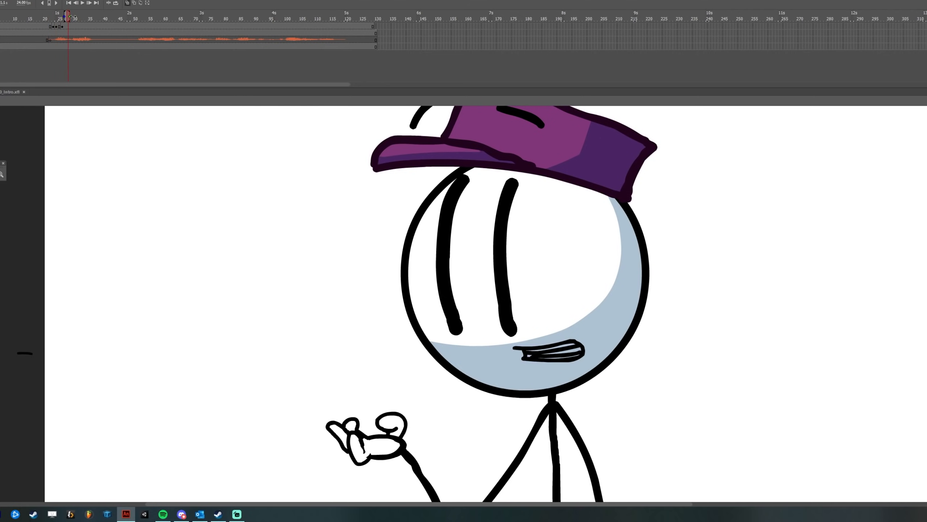
key(F7)
drag(515, 352, 563, 350)
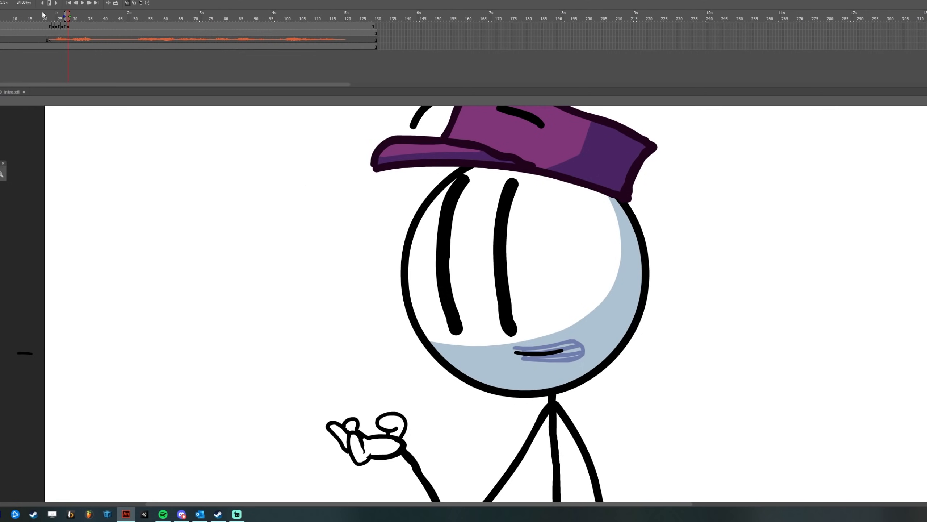
Add a blank mouth keyframe at frame 30 and draw an open, rounded mouth outline
drag(51, 16, 74, 16)
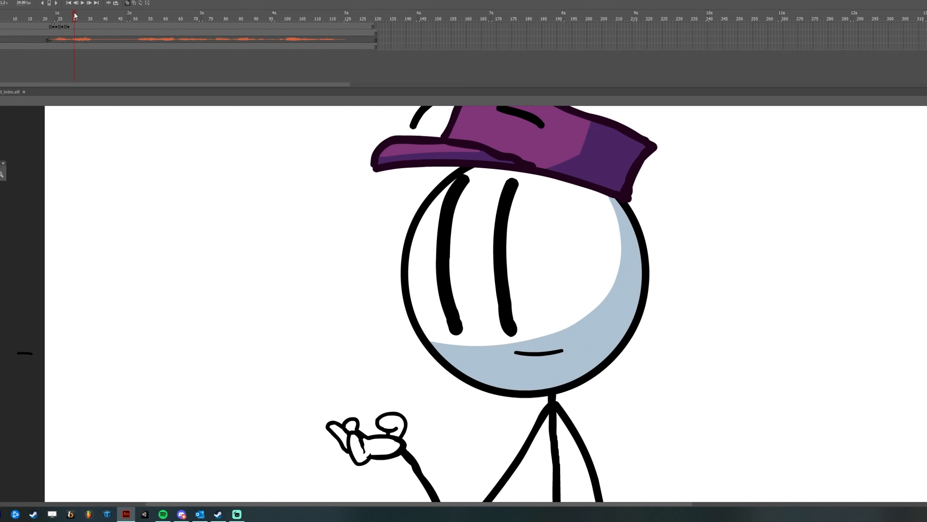
key(F7)
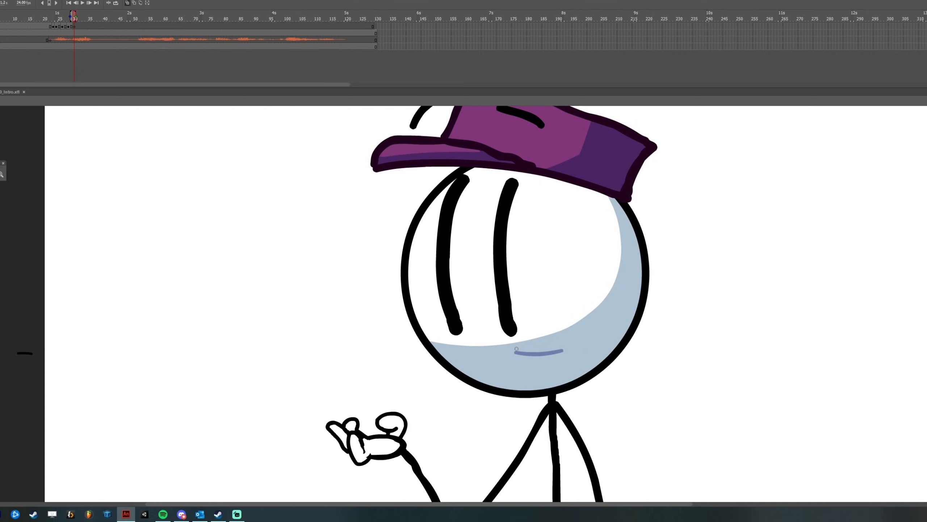
mouse_move(517, 349)
mouse_down()
mouse_move(561, 347)
mouse_move(528, 349)
mouse_move(552, 345)
mouse_move(561, 361)
mouse_move(525, 365)
mouse_up()
key(ctrl+z)
Sketch quick outline versions of the chart's mouth shapes, from Ah down to L, on the canvas beside the mouth chart
mouse_move(261, 341)
mouse_down()
mouse_move(461, 321)
mouse_move(430, 327)
mouse_move(428, 307)
mouse_up()
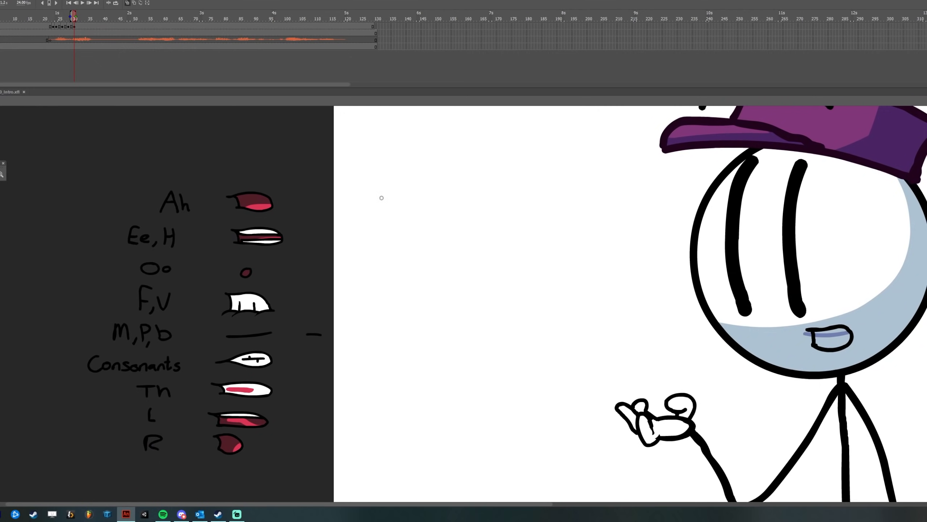
mouse_move(356, 192)
mouse_down()
mouse_move(420, 205)
mouse_move(369, 211)
mouse_move(355, 193)
mouse_move(399, 207)
mouse_move(367, 194)
mouse_up()
key(ctrl+z)
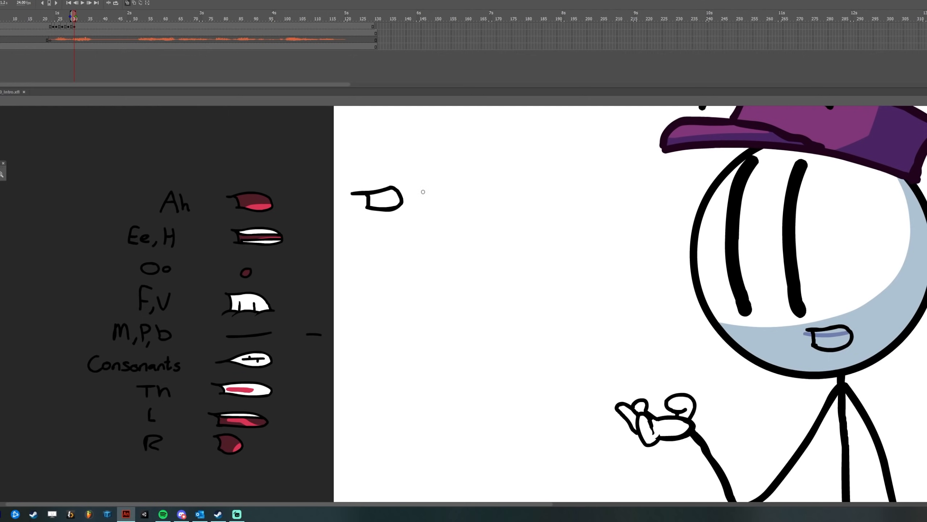
mouse_move(423, 191)
mouse_down()
mouse_move(466, 193)
mouse_move(434, 200)
mouse_up()
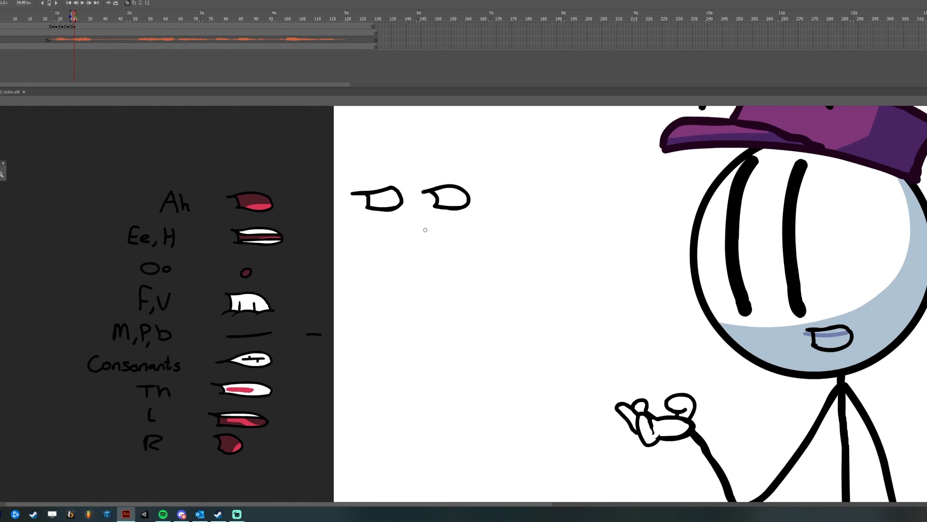
mouse_move(355, 230)
mouse_down()
mouse_move(409, 228)
mouse_move(410, 246)
mouse_move(364, 232)
mouse_up()
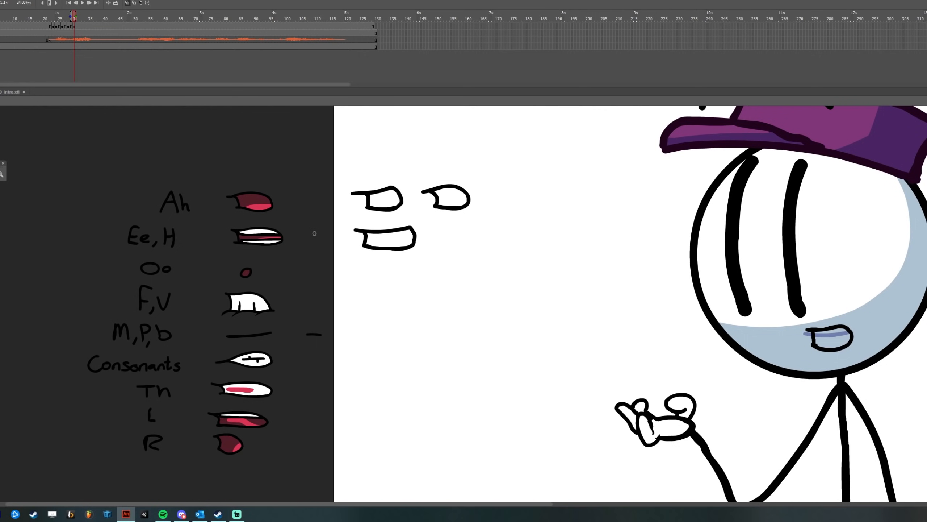
mouse_move(360, 289)
mouse_down()
mouse_move(408, 283)
mouse_move(414, 304)
mouse_move(365, 304)
mouse_move(377, 263)
mouse_up()
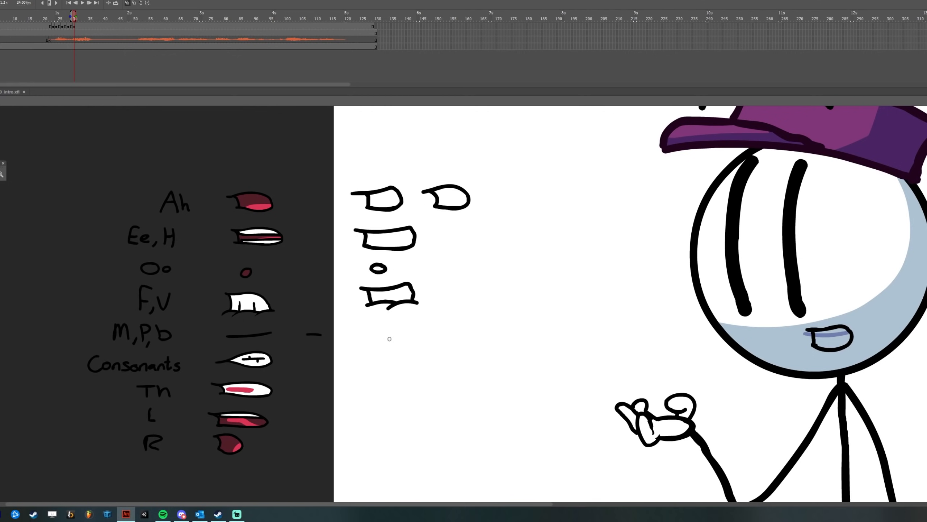
mouse_move(365, 358)
mouse_down()
mouse_move(412, 348)
mouse_move(418, 359)
mouse_move(375, 358)
mouse_move(409, 357)
mouse_up()
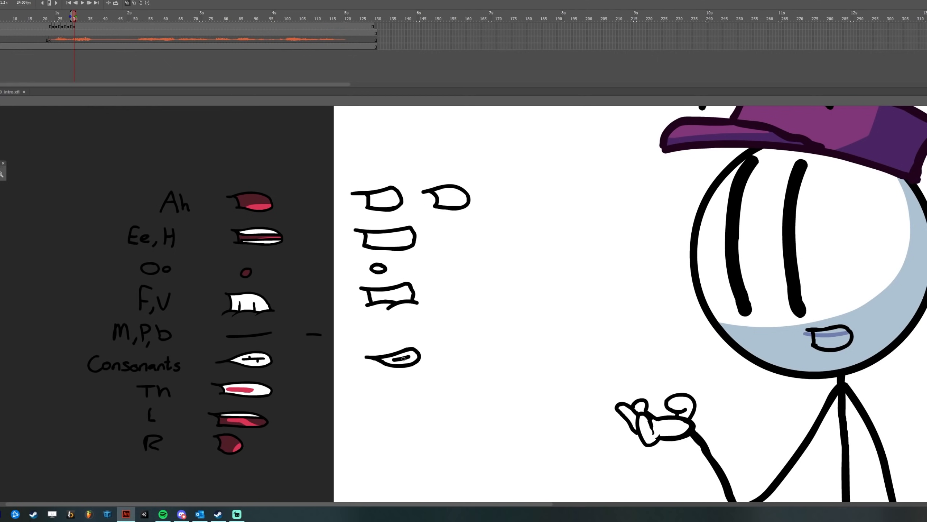
mouse_move(370, 386)
mouse_down()
mouse_move(416, 380)
mouse_move(396, 400)
mouse_move(376, 400)
mouse_up()
mouse_move(376, 388)
mouse_down()
mouse_move(413, 397)
mouse_move(417, 431)
mouse_move(376, 428)
mouse_up()
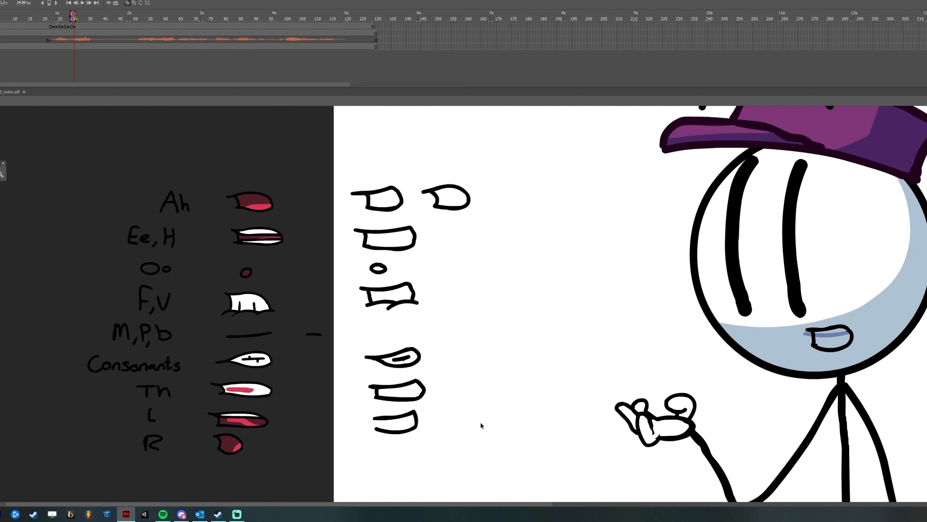
Delete all the practice mouth outlines beside the chart and return to the character's face
mouse_move(525, 165)
mouse_down()
mouse_move(354, 469)
mouse_move(339, 470)
mouse_up()
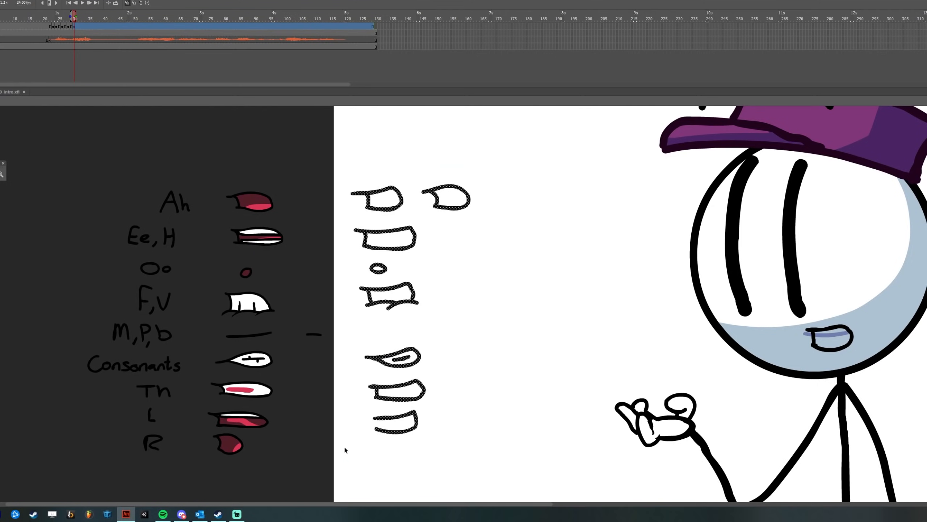
key(Delete)
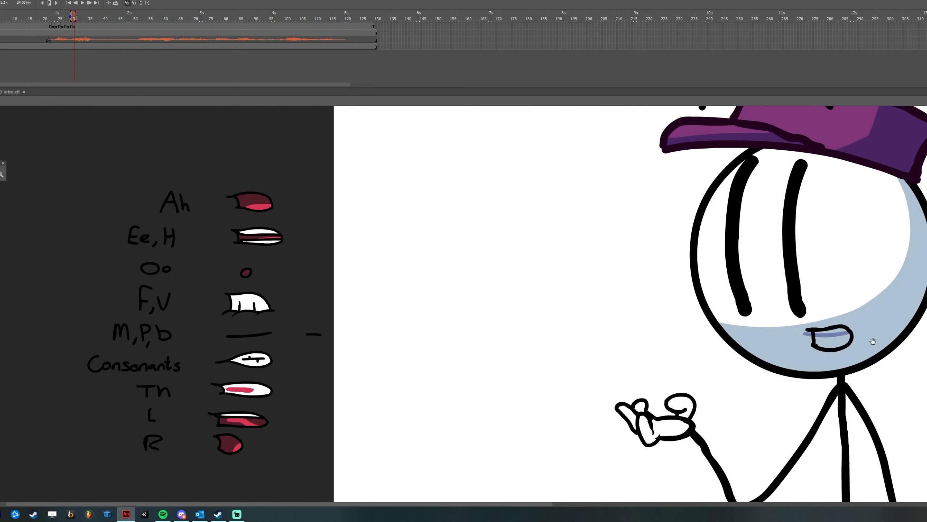
drag(872, 341, 507, 339)
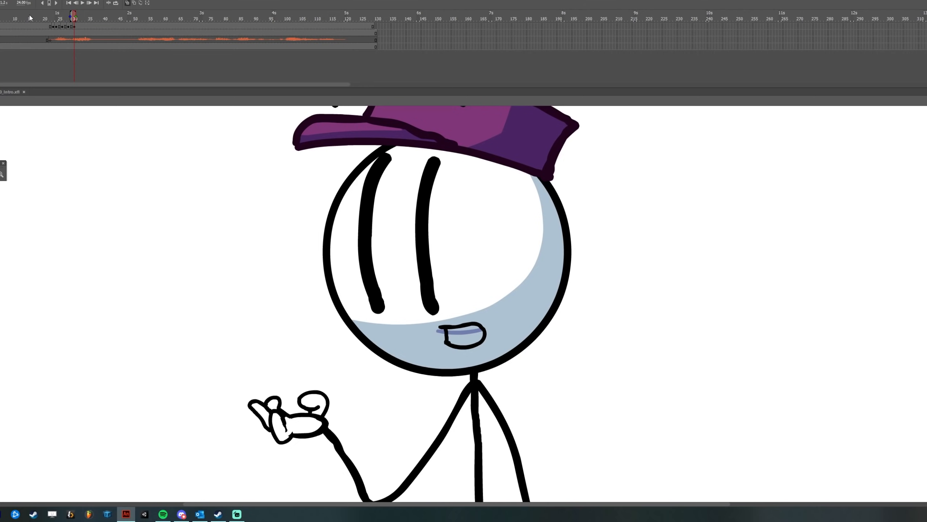
Scrub the dialogue, add a blank mouth keyframe at about frame 36 and draw a short closed-mouth line
mouse_move(40, 18)
mouse_down()
mouse_move(160, 22)
mouse_move(75, 26)
mouse_up()
drag(55, 20, 92, 14)
key(F7)
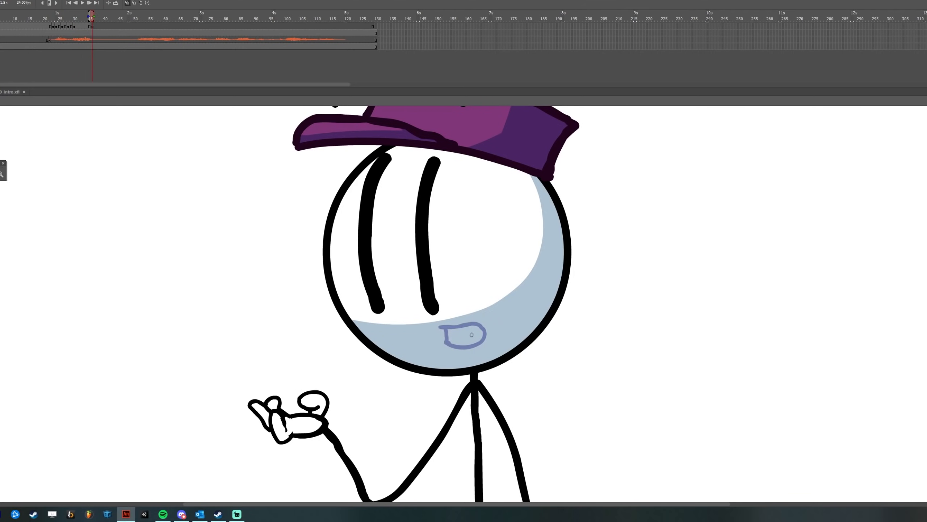
drag(437, 332, 484, 325)
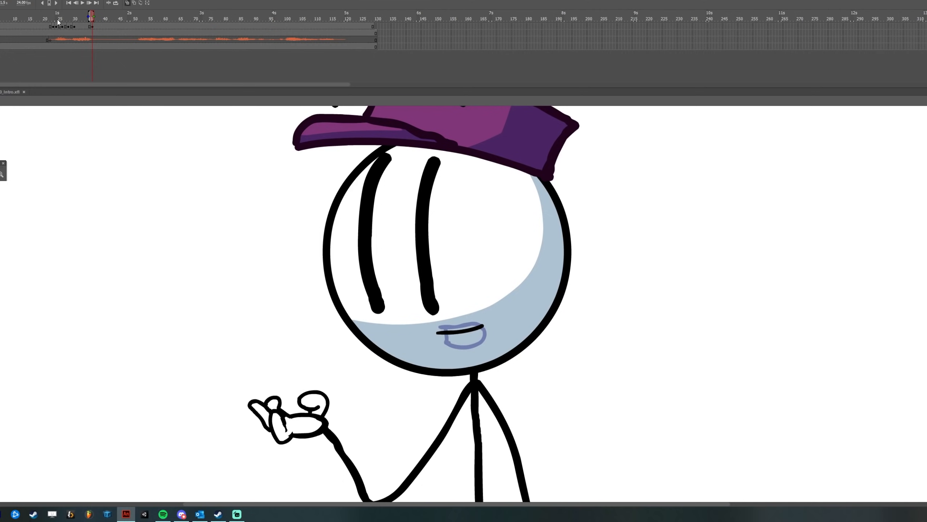
Add blank mouth keyframes at about frames 51 and 52, drawing an open mouth with teeth lines and a rounded open mouth
drag(57, 19, 136, 27)
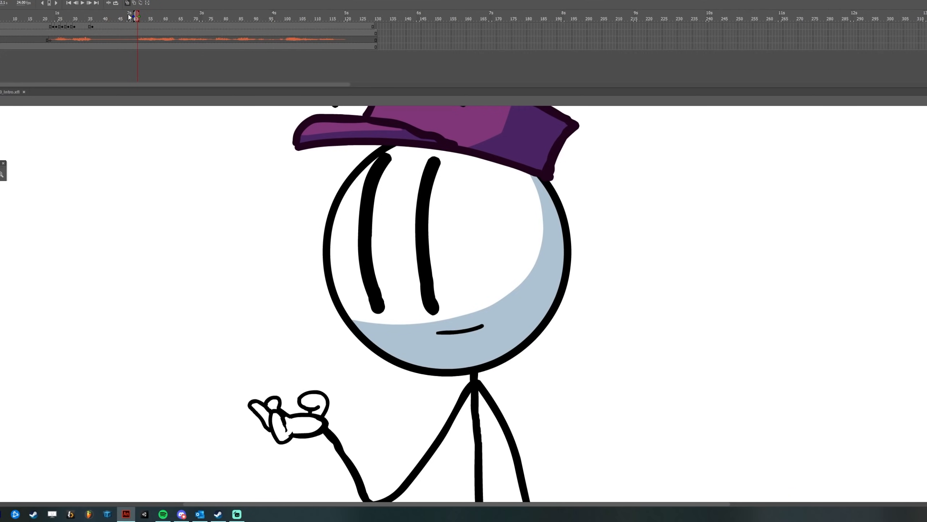
click(141, 17)
drag(132, 16, 137, 15)
key(F7)
mouse_move(431, 330)
mouse_down()
mouse_move(487, 333)
mouse_move(444, 341)
mouse_move(485, 331)
mouse_move(457, 341)
mouse_move(448, 324)
mouse_move(475, 336)
mouse_move(459, 347)
mouse_move(459, 322)
mouse_move(468, 343)
mouse_move(440, 343)
mouse_up()
key(F7)
key(ctrl+z)
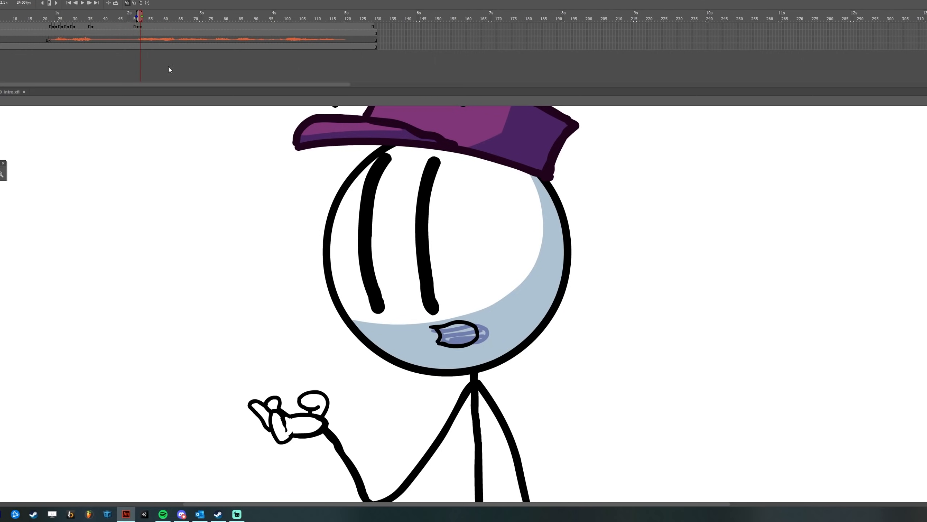
Scrub the dialogue around frame 52 and move the rounded open mouth's keyframe one frame earlier
drag(121, 18, 141, 18)
click(141, 29)
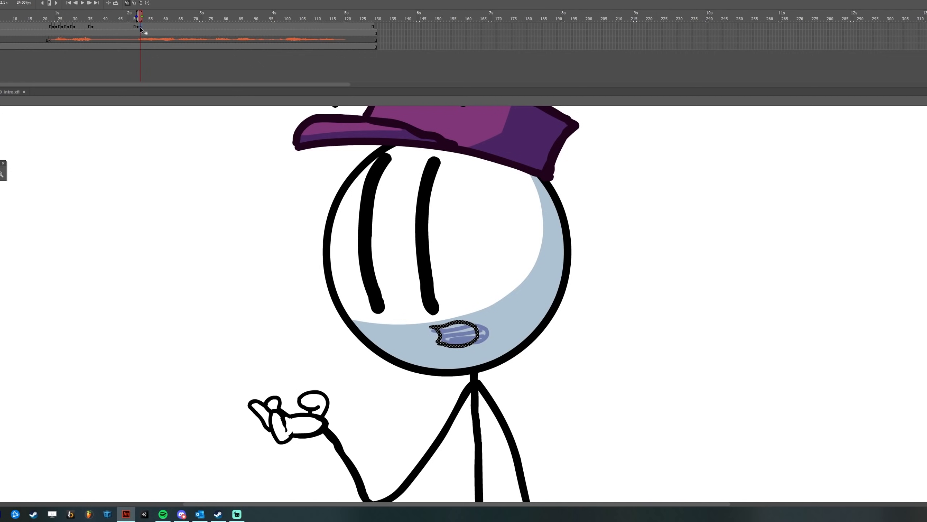
mouse_move(140, 19)
mouse_down()
mouse_move(127, 18)
mouse_move(146, 18)
mouse_up()
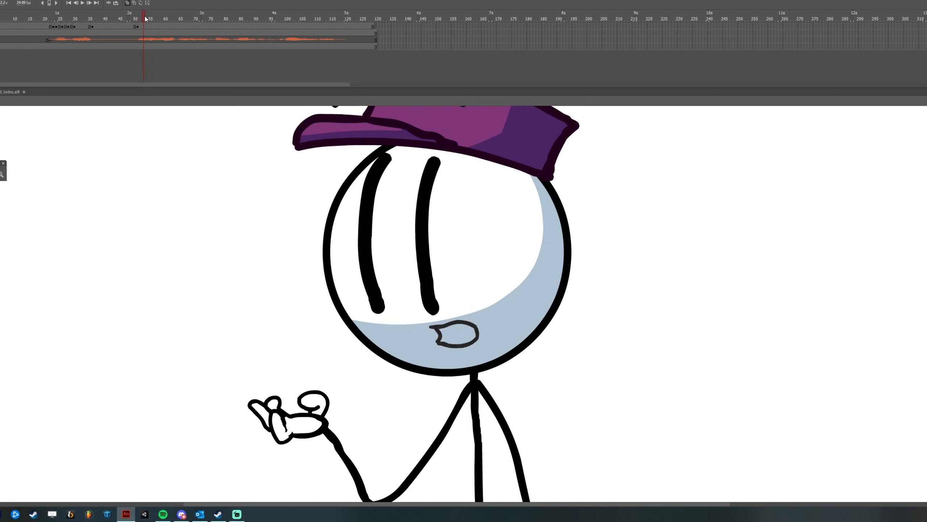
Add a blank mouth keyframe at about frame 53, draw a small round mouth and compare it with the preceding frame
key(F7)
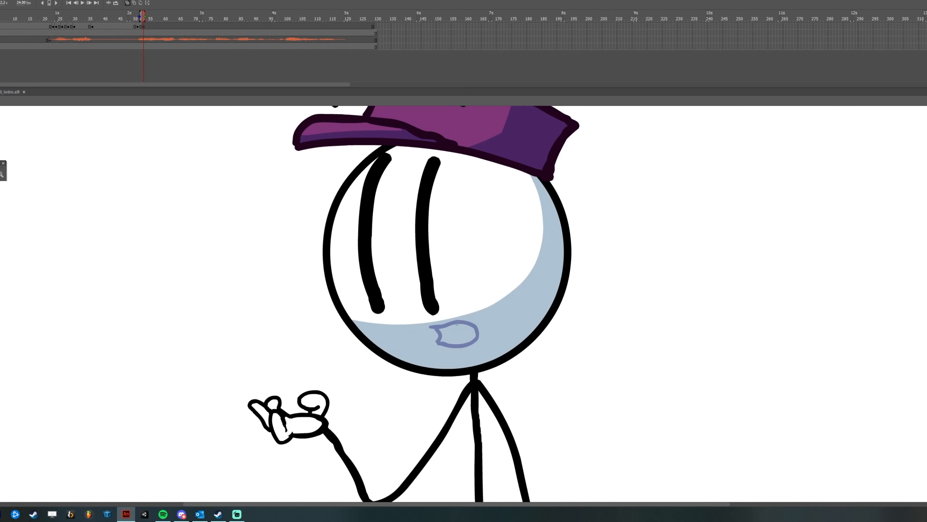
drag(424, 328, 423, 327)
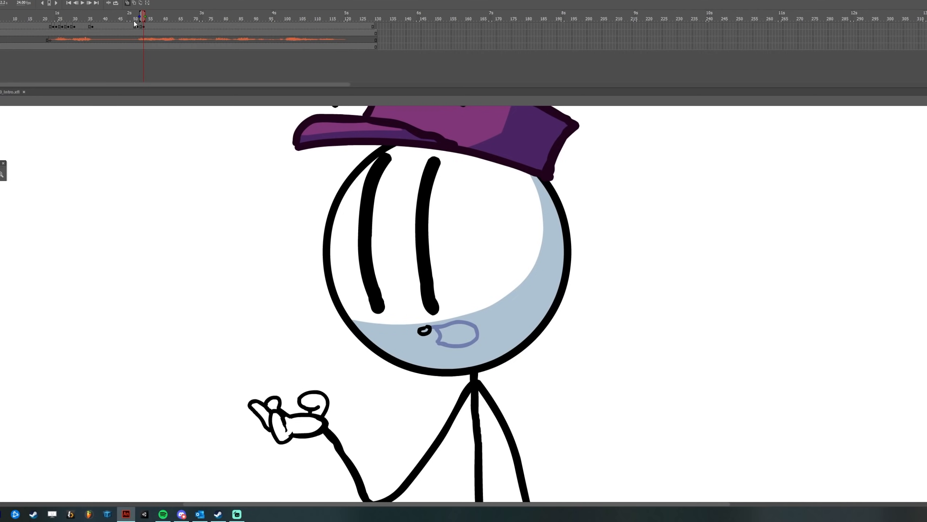
click(147, 27)
key(period)
key(comma)
key(comma)
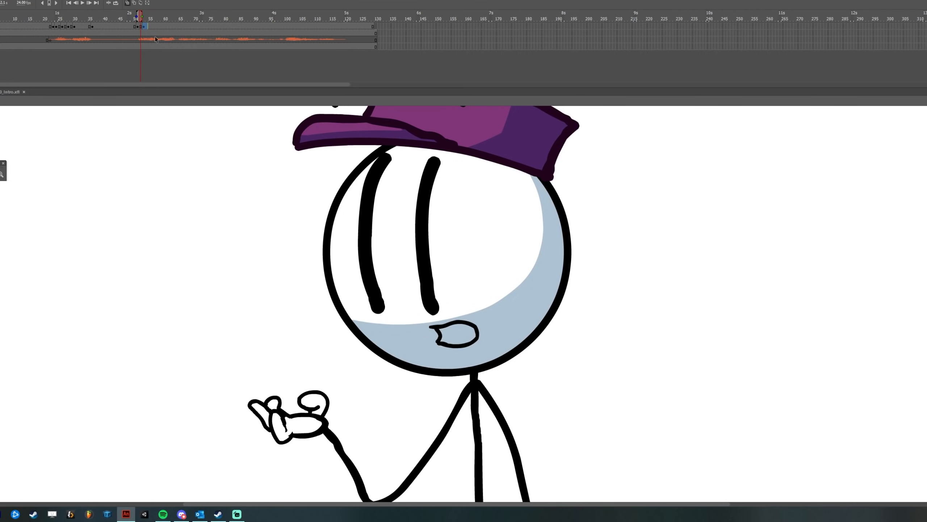
Undo the small round mouth at about frame 53 and draw a wide open mouth with teeth lines instead
drag(122, 16, 140, 15)
key(period)
key(ctrl+z)
mouse_move(420, 329)
mouse_down()
mouse_move(484, 325)
mouse_move(487, 338)
mouse_move(440, 343)
mouse_move(433, 331)
mouse_move(432, 341)
mouse_move(478, 327)
mouse_move(446, 339)
mouse_move(484, 334)
mouse_up()
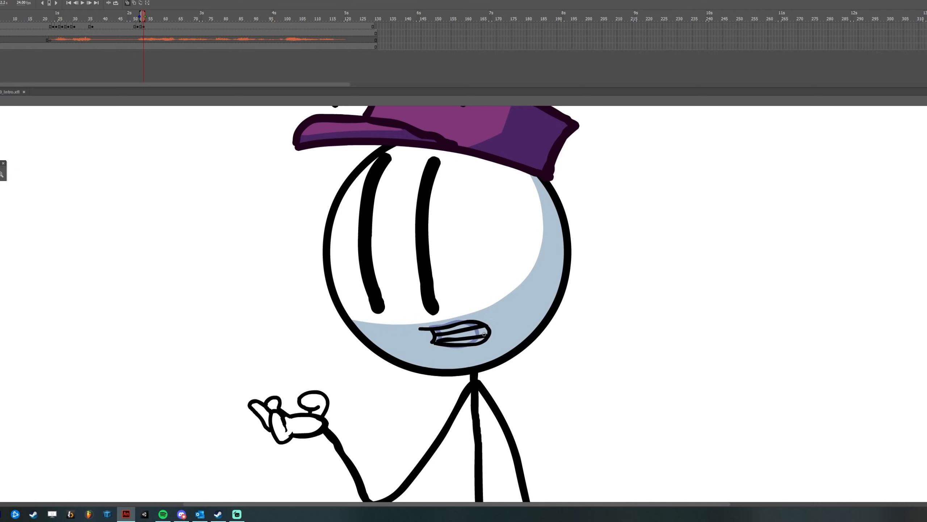
Add a blank mouth keyframe at about frame 56 and draw a small round Oo mouth
drag(131, 16, 153, 16)
key(F7)
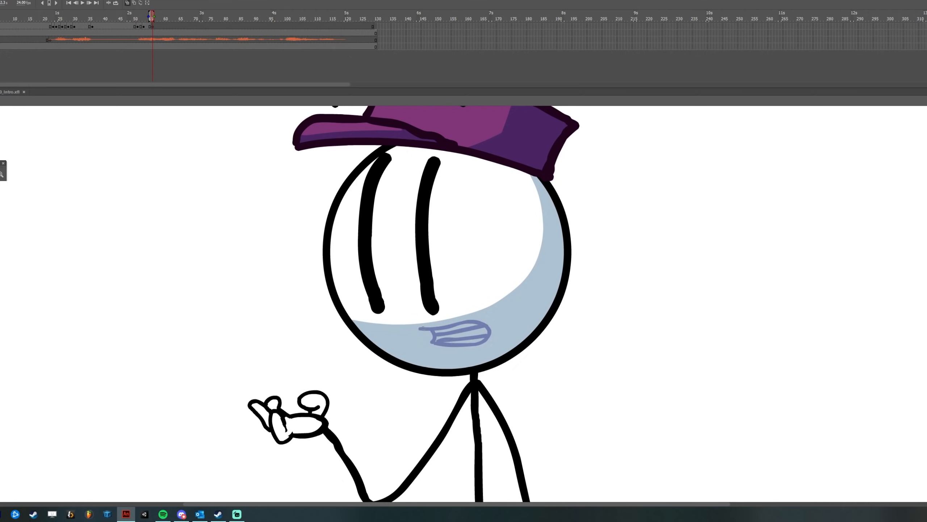
drag(137, 16, 154, 17)
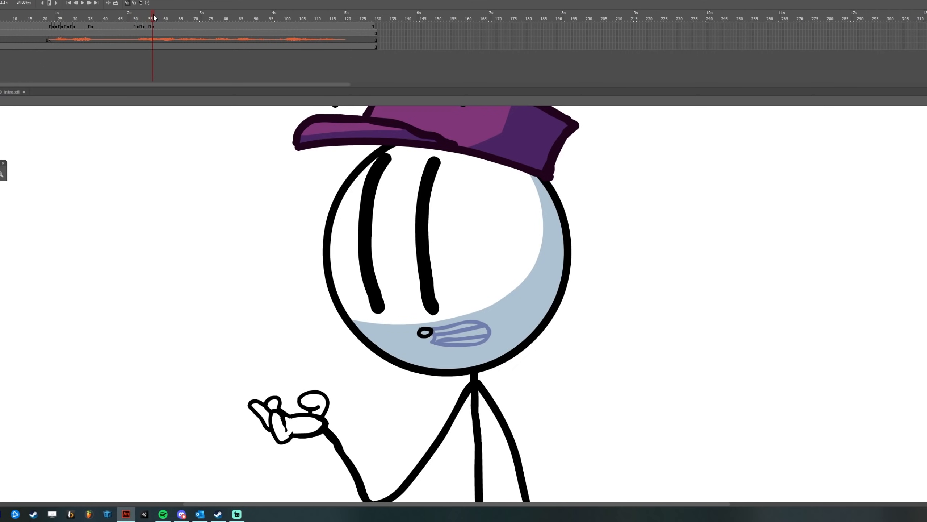
Move the small round mouth's keyframe one frame earlier and scrub the dialogue to check its timing
click(152, 27)
mouse_move(152, 27)
mouse_down()
mouse_move(152, 16)
mouse_move(132, 17)
mouse_up()
click(150, 19)
click(153, 18)
mouse_move(150, 16)
mouse_down()
mouse_move(141, 18)
mouse_move(153, 17)
mouse_up()
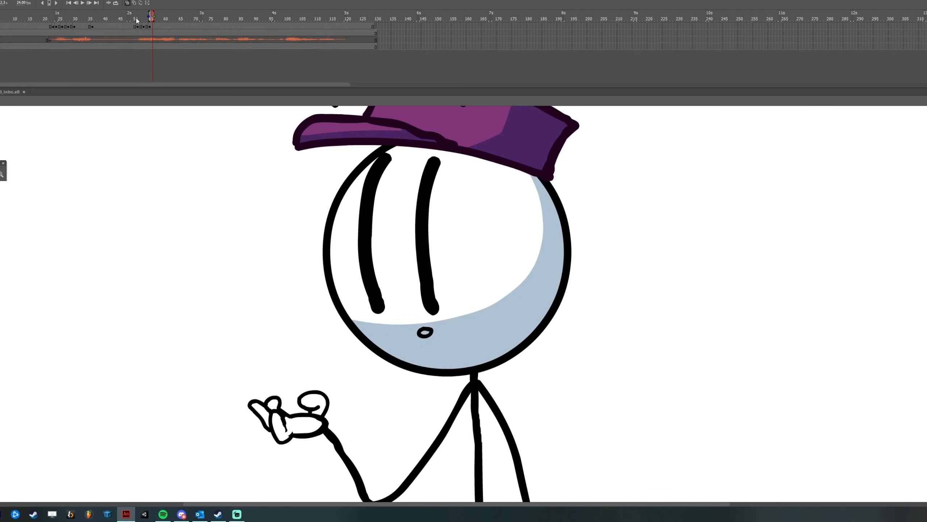
Add a blank mouth keyframe at about frame 57 and draw a wide open mouth with one upper teeth line
drag(136, 18, 155, 14)
key(F7)
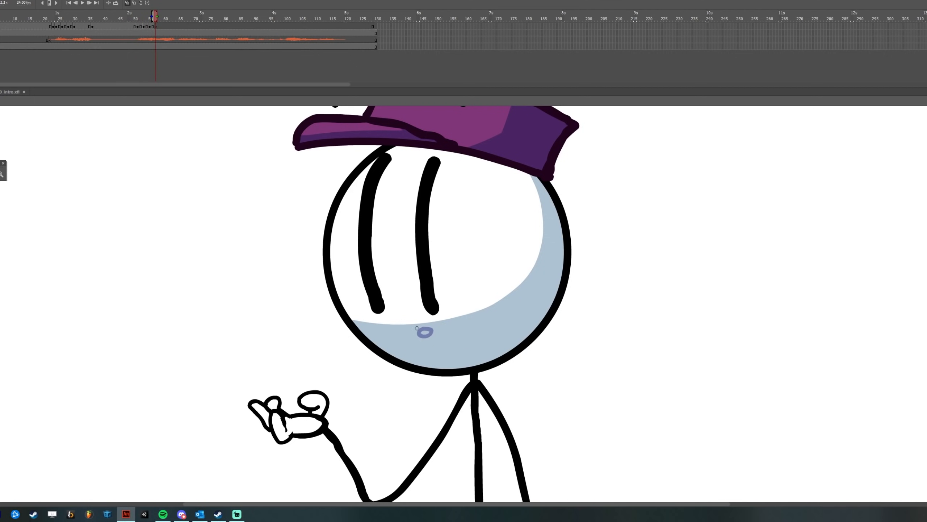
mouse_move(417, 327)
mouse_down()
mouse_move(484, 334)
mouse_move(461, 344)
mouse_move(426, 328)
mouse_move(428, 340)
mouse_move(473, 330)
mouse_up()
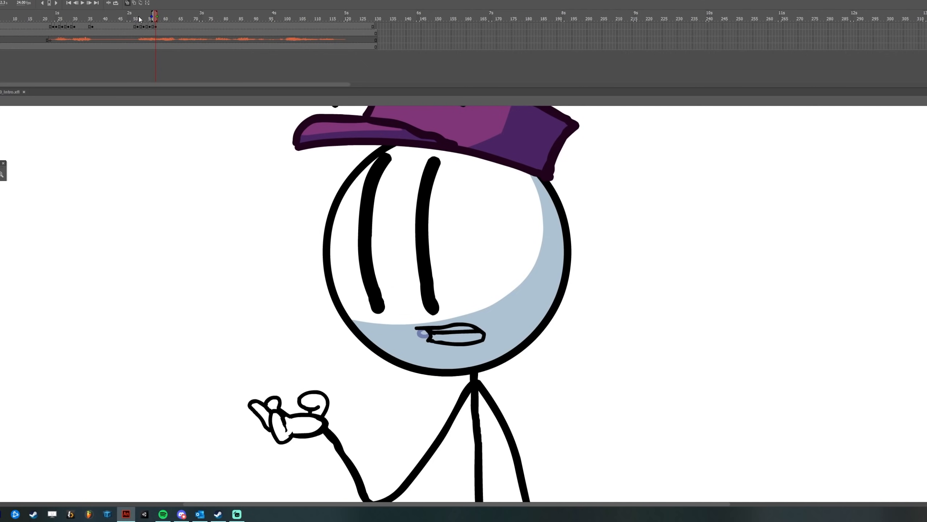
Add a blank mouth keyframe at about frame 60 and draw a rounded open mouth outline
drag(147, 15, 165, 18)
key(F7)
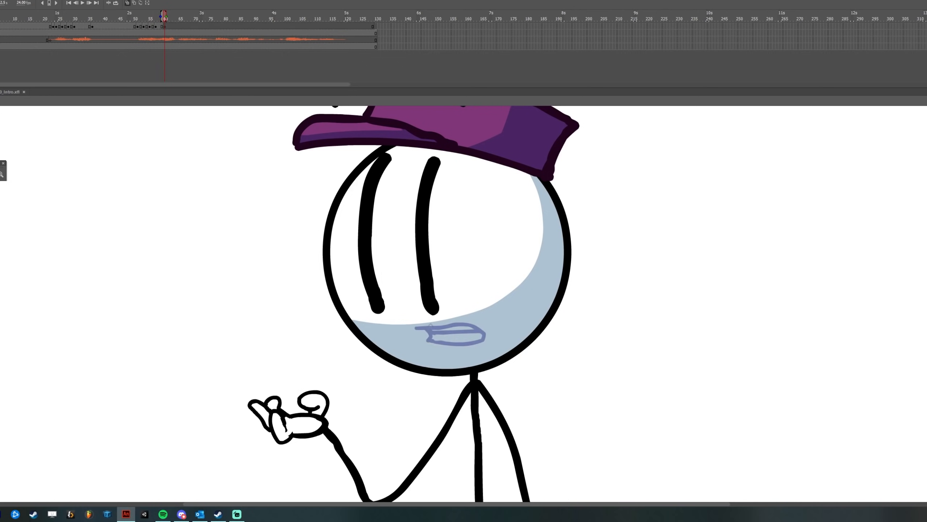
mouse_move(415, 325)
mouse_down()
mouse_move(465, 335)
mouse_move(445, 347)
mouse_move(424, 333)
mouse_move(447, 327)
mouse_move(433, 342)
mouse_up()
Add a blank mouth keyframe at about frame 61, draw a wide mouth with teeth lines and compare it with the previous frame
key(period)
key(F7)
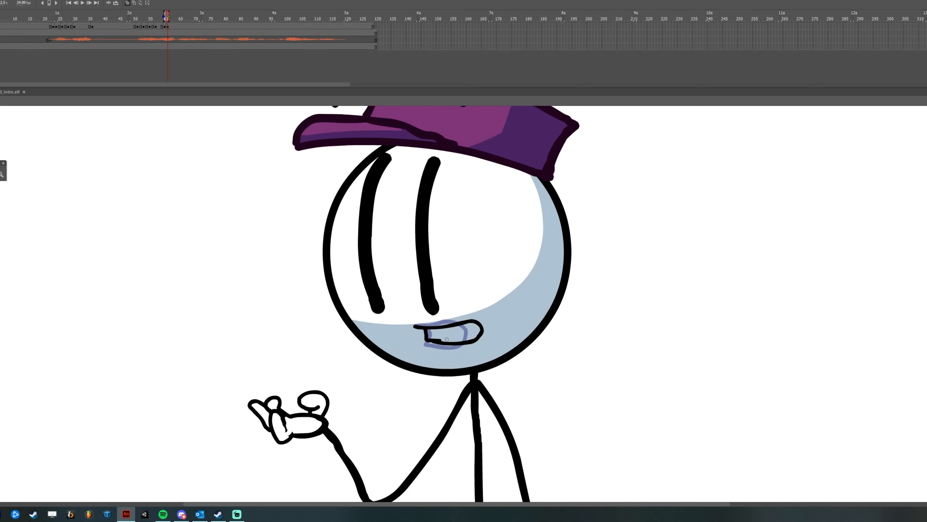
key(ctrl+z)
drag(430, 334, 479, 331)
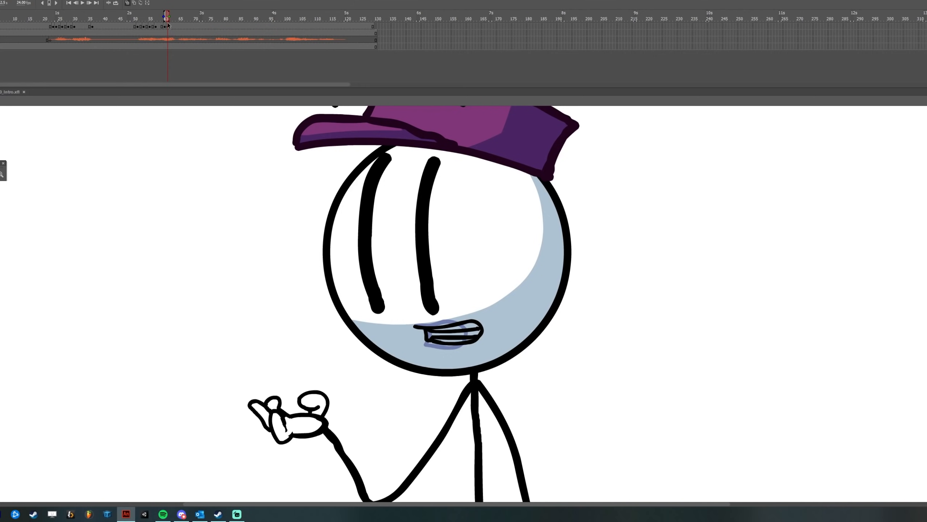
key(comma)
key(period)
key(comma)
key(period)
key(comma)
key(period)
Scrub the dialogue, add a blank mouth keyframe at about frame 63 and draw a tapered consonant mouth
drag(124, 16, 173, 15)
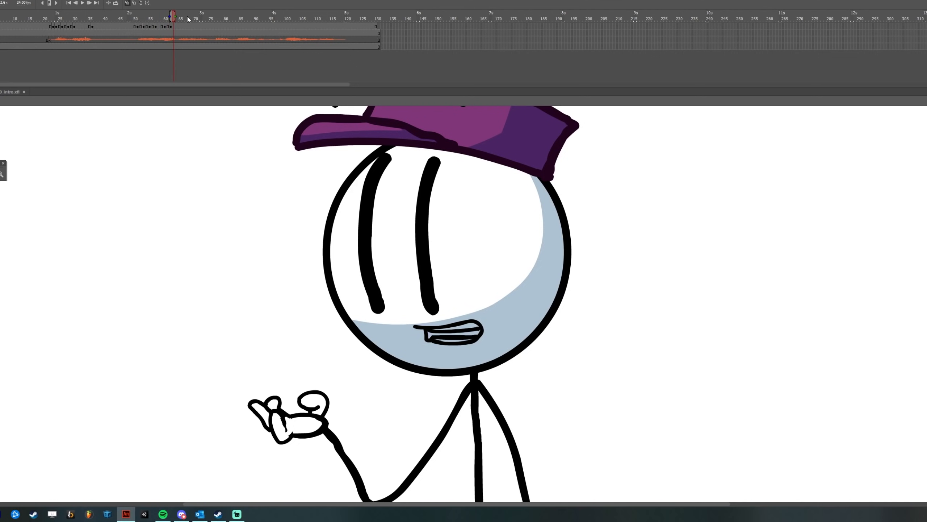
key(F7)
mouse_move(418, 335)
mouse_down()
mouse_move(463, 325)
mouse_move(478, 342)
mouse_move(440, 339)
mouse_up()
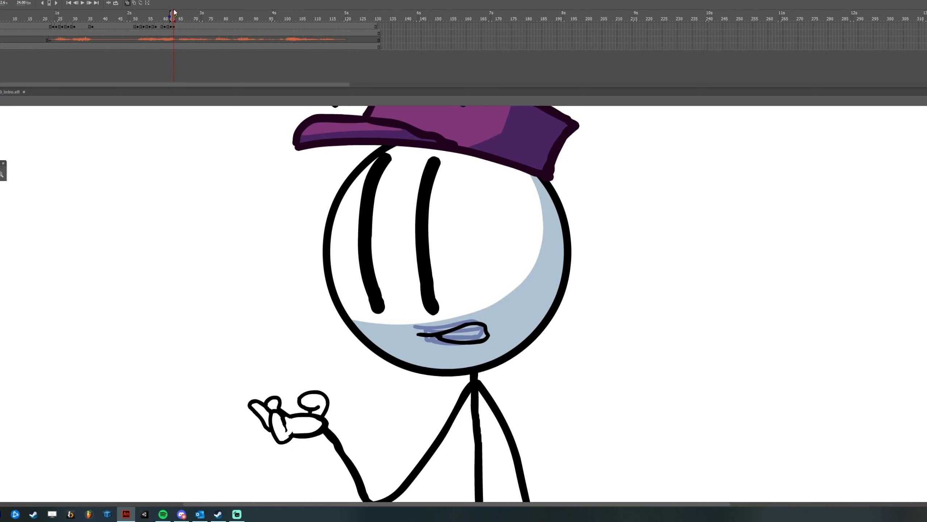
Add blank mouth keyframes at about frames 65 and 66, drawing a small rounded mouth and a tapered consonant mouth
mouse_move(149, 18)
mouse_down()
mouse_move(195, 15)
mouse_move(180, 15)
mouse_up()
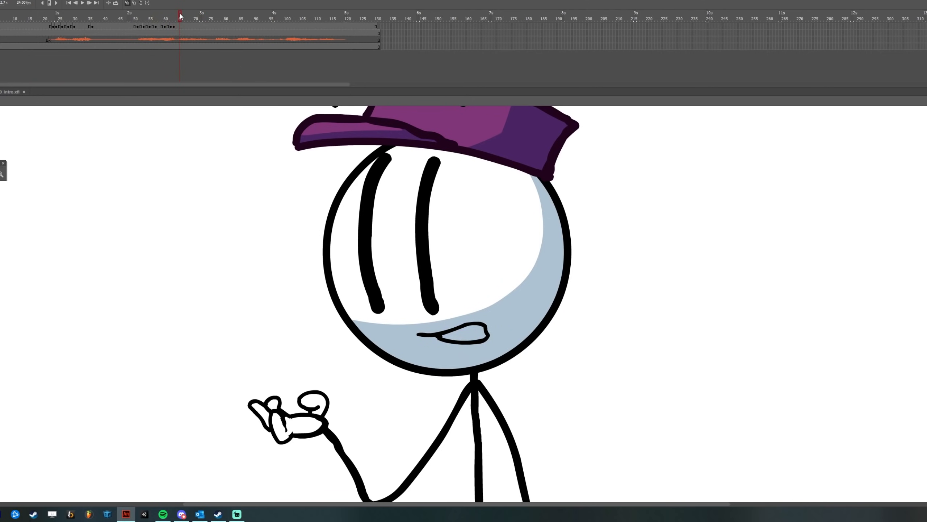
key(F7)
mouse_move(421, 333)
mouse_down()
mouse_move(462, 328)
mouse_move(472, 340)
mouse_move(452, 342)
mouse_move(458, 326)
mouse_move(461, 343)
mouse_move(439, 336)
mouse_move(486, 342)
mouse_move(436, 336)
mouse_up()
key(ctrl+z)
key(F7)
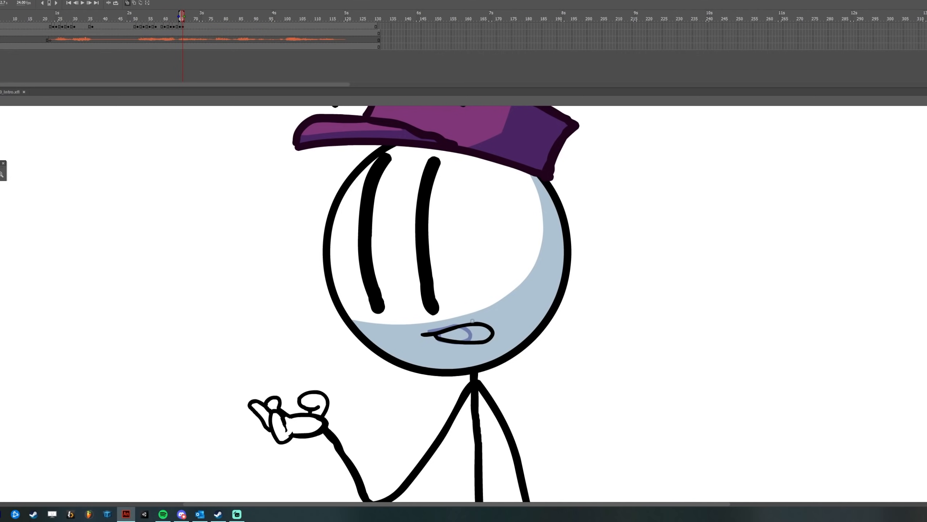
Add a blank mouth keyframe at about frame 69, draw a wide open mouth outline and scrub the dialogue to check it
drag(168, 14, 193, 15)
key(F7)
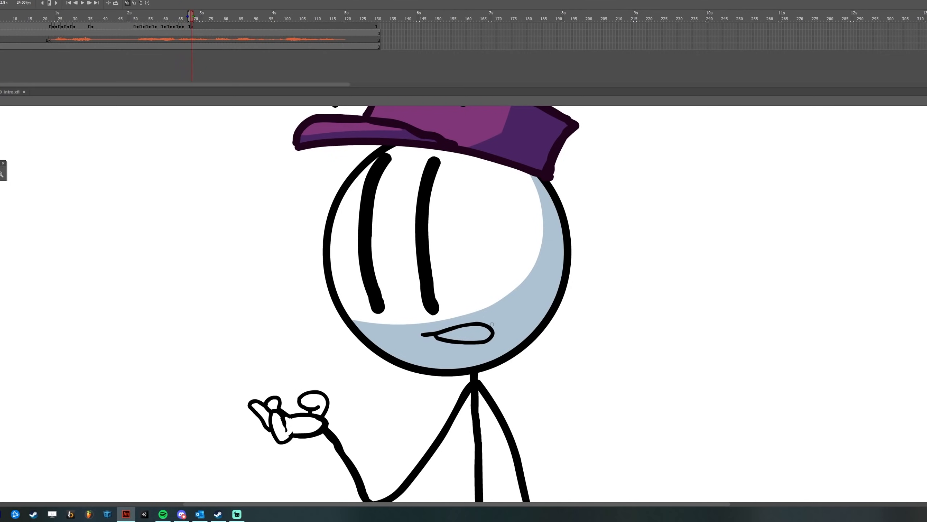
mouse_move(420, 330)
mouse_down()
mouse_move(490, 330)
mouse_move(454, 345)
mouse_move(444, 337)
mouse_move(452, 325)
mouse_move(493, 329)
mouse_move(435, 341)
mouse_up()
key(ctrl+z)
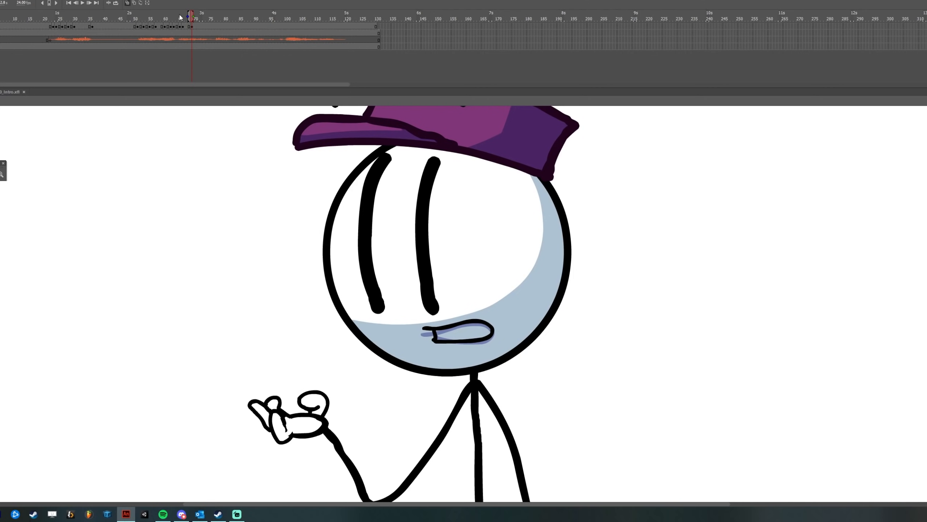
mouse_move(180, 16)
mouse_down()
mouse_move(168, 17)
mouse_move(196, 16)
mouse_up()
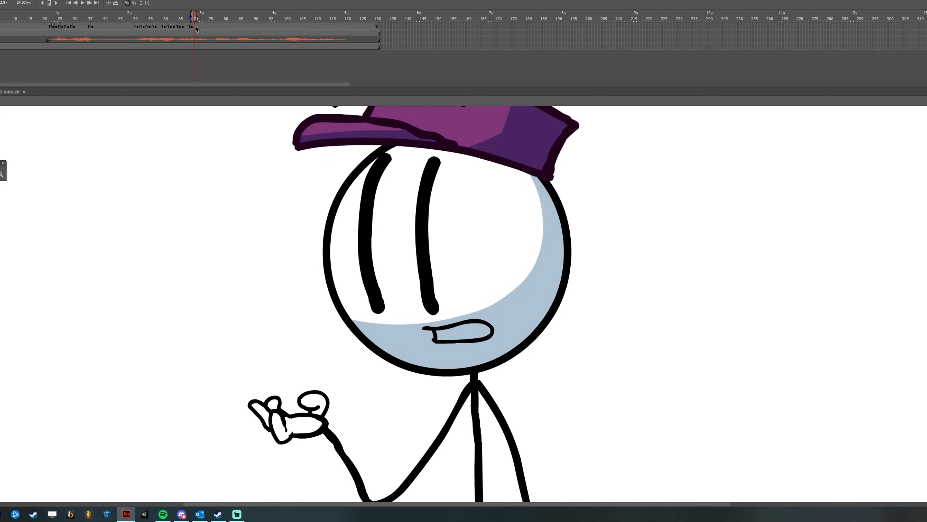
Add a blank mouth keyframe at about frame 70, draw a wide mouth with teeth lines and compare it with the neighbouring frame
key(F7)
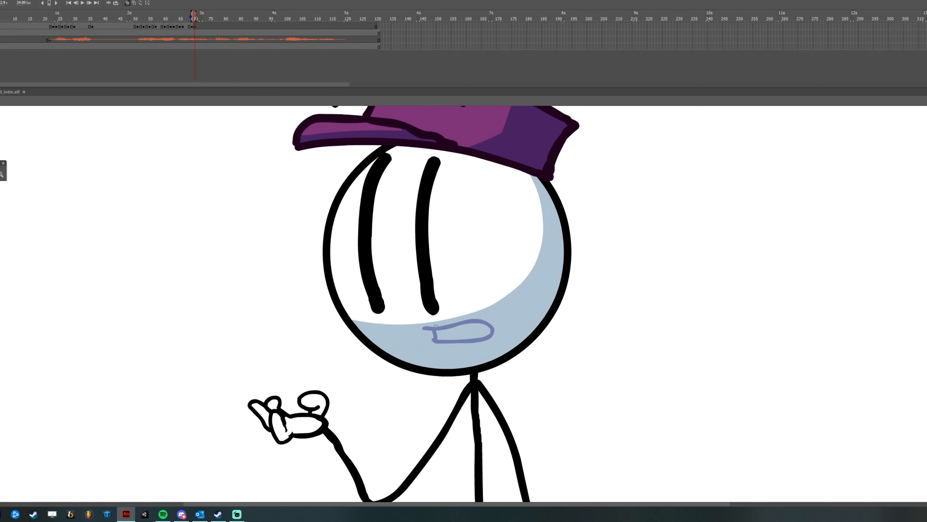
mouse_move(423, 327)
mouse_down()
mouse_move(492, 326)
mouse_move(490, 338)
mouse_move(444, 341)
mouse_move(433, 326)
mouse_move(434, 341)
mouse_move(435, 329)
mouse_move(492, 327)
mouse_up()
drag(439, 342, 494, 334)
key(v)
click(494, 333)
click(646, 334)
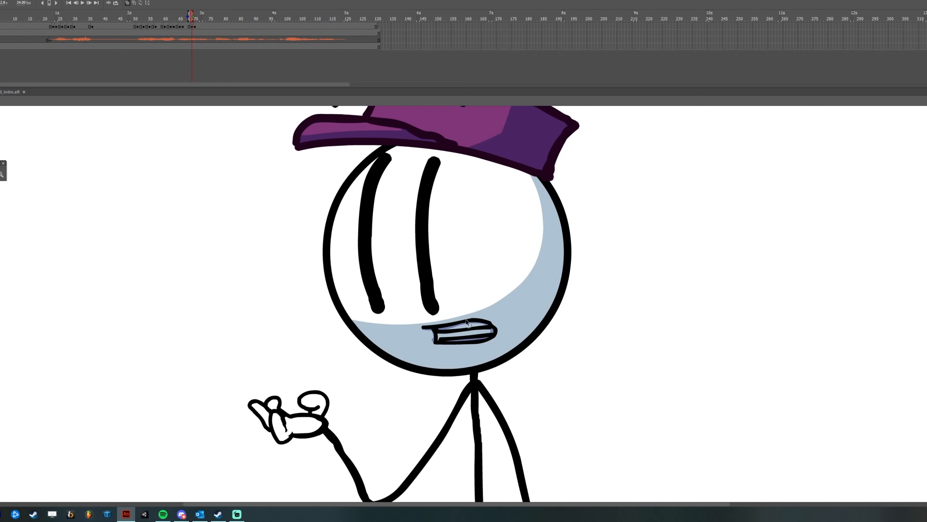
key(.)
key(.)
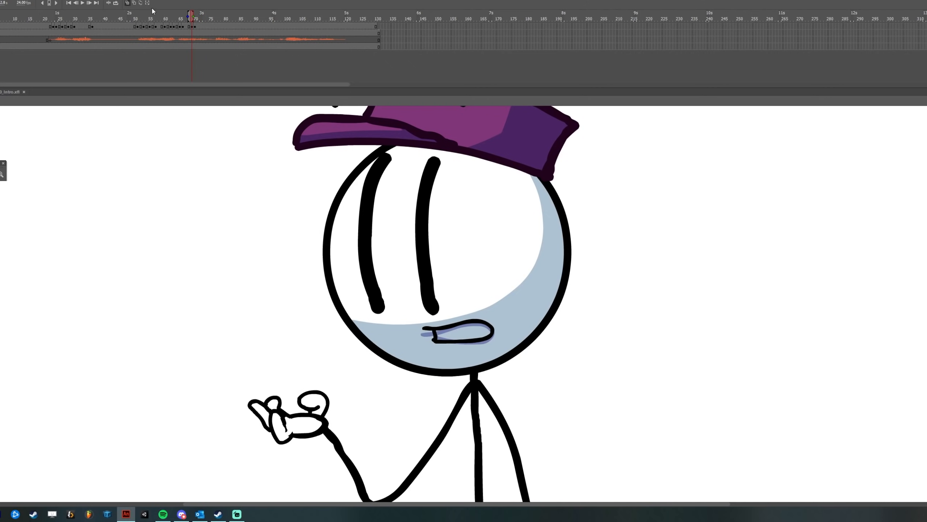
Scrub the dialogue around frame 69 and step through the latest mouth keyframes to examine their timing
drag(186, 15, 192, 16)
click(191, 26)
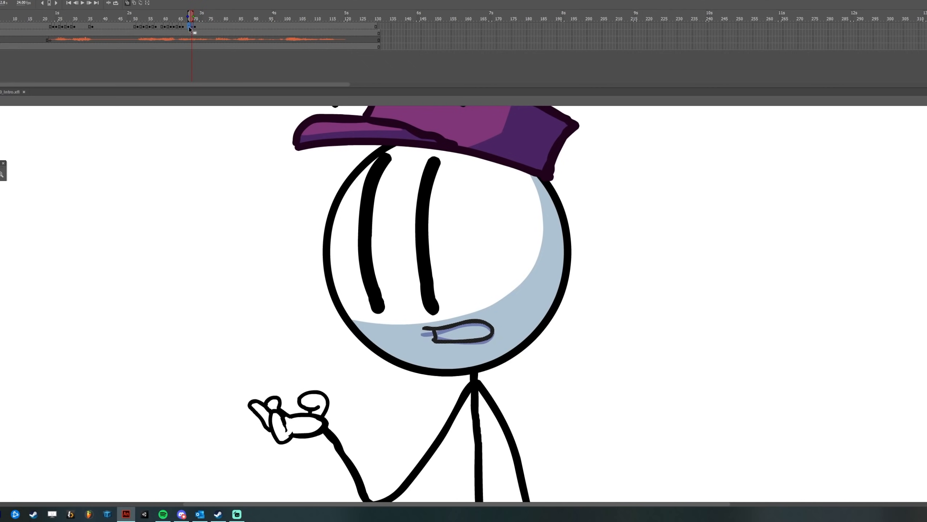
click(189, 26)
click(194, 27)
mouse_move(193, 28)
mouse_down()
mouse_move(190, 15)
mouse_move(197, 15)
mouse_up()
key(comma)
key(period)
key(period)
key(period)
key(comma)
key(comma)
key(comma)
Add a blank mouth keyframe at about frame 71 and draw a tapered consonant mouth with a flat lower lip
key(F7)
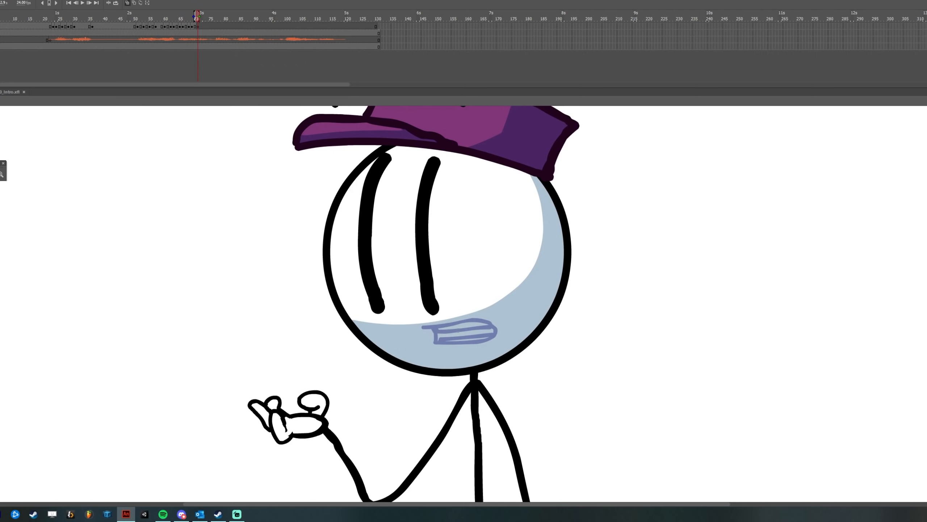
mouse_move(422, 333)
mouse_down()
mouse_move(490, 324)
mouse_move(474, 336)
mouse_move(440, 334)
mouse_move(498, 333)
mouse_move(441, 338)
mouse_up()
key(ctrl+z)
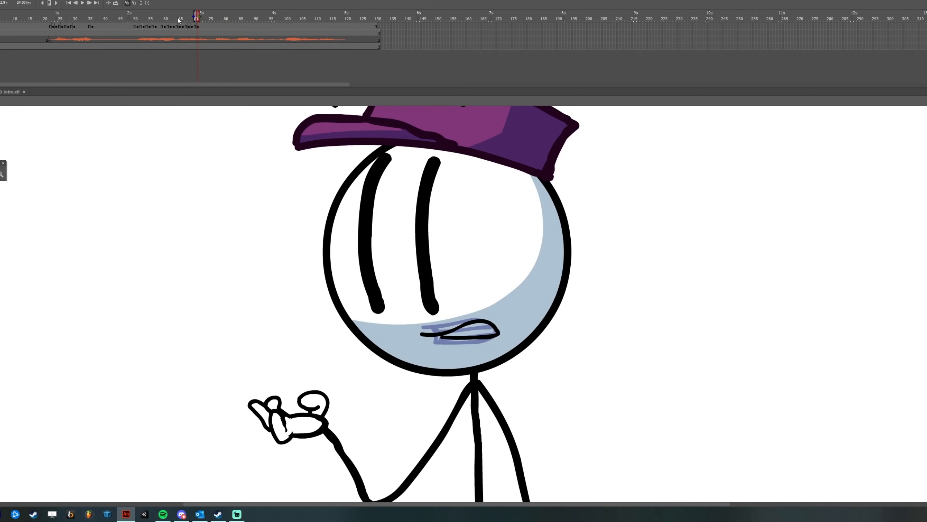
Scrub the dialogue, add a blank mouth keyframe at about frame 74 and draw an open mouth with an uneven lower lip
drag(189, 16, 206, 14)
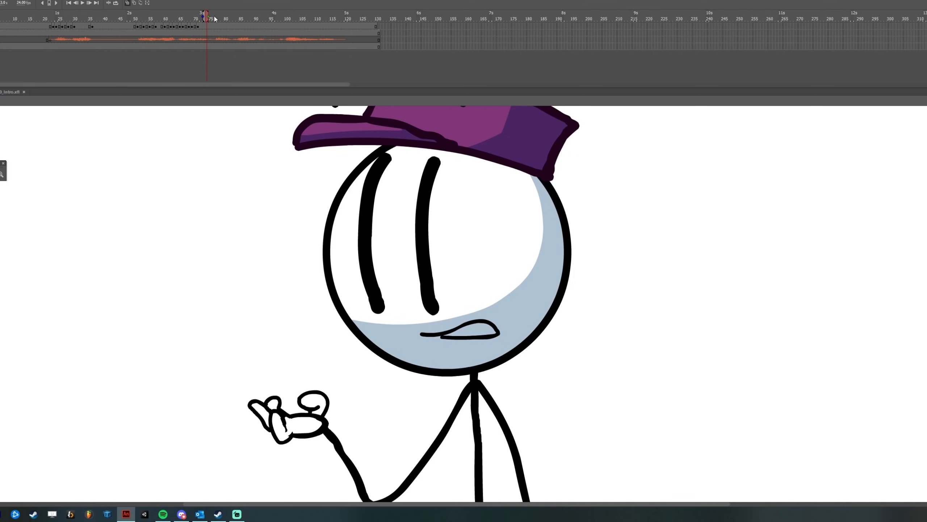
key(F7)
mouse_move(436, 328)
mouse_down()
mouse_move(500, 338)
mouse_move(438, 328)
mouse_move(491, 343)
mouse_up()
key(ctrl+z)
drag(493, 343, 467, 349)
drag(475, 345, 443, 345)
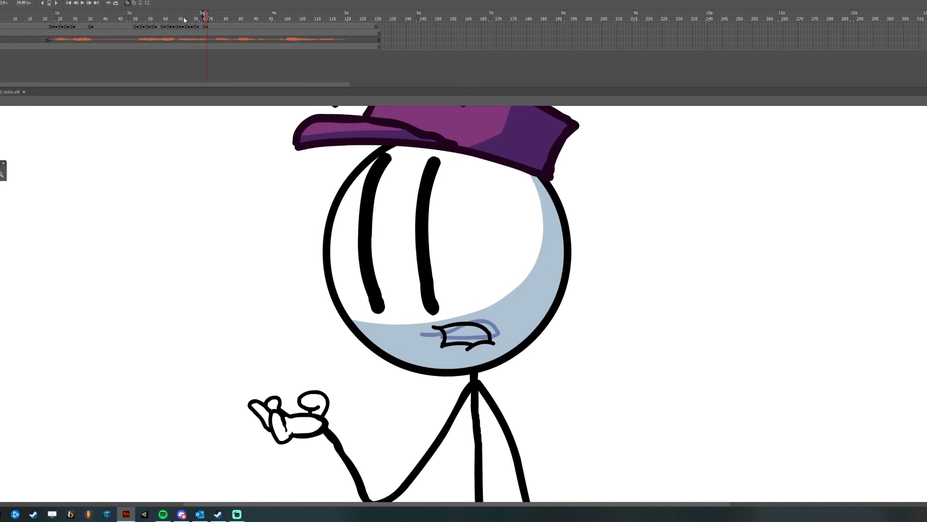
Scrub to about frame 77 and draw a small rounded open mouth on a new blank keyframe
mouse_move(184, 20)
mouse_down()
mouse_move(210, 16)
mouse_move(211, 26)
mouse_move(200, 14)
mouse_move(226, 17)
mouse_move(196, 14)
mouse_move(216, 14)
mouse_up()
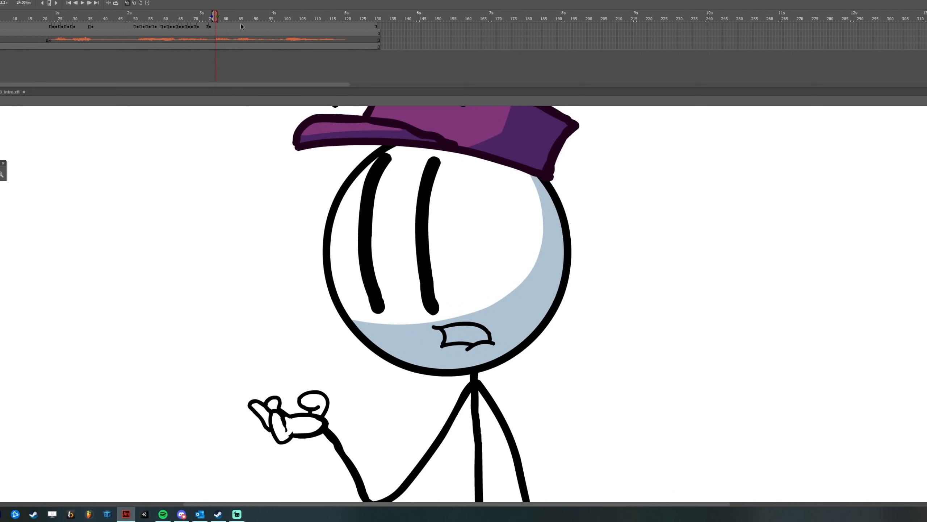
double_click(240, 27)
mouse_move(439, 324)
mouse_down()
mouse_move(464, 321)
mouse_move(493, 342)
mouse_move(467, 346)
mouse_move(446, 326)
mouse_move(456, 345)
mouse_up()
Add a blank mouth keyframe at about frame 81, draw a tapered consonant mouth and retime it to about frame 80
drag(215, 17, 229, 17)
key(F7)
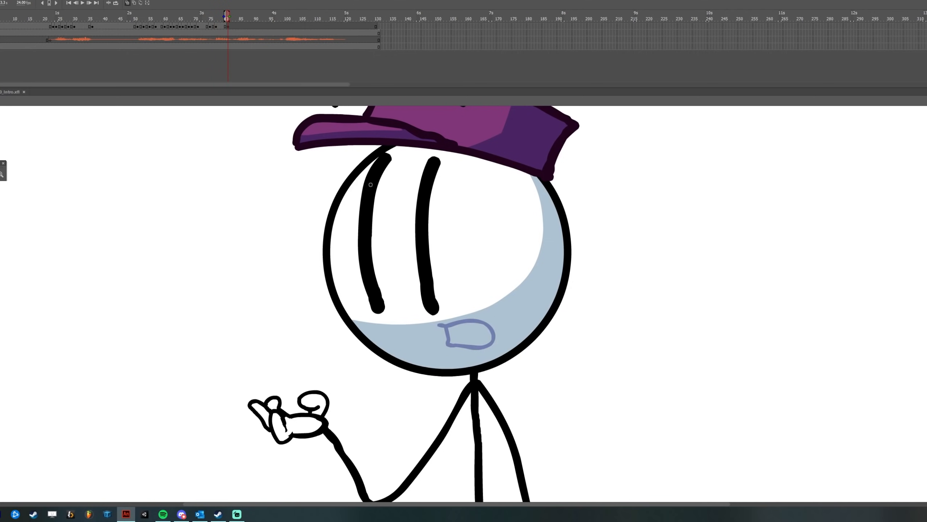
mouse_move(435, 332)
mouse_down()
mouse_move(463, 324)
mouse_move(459, 342)
mouse_move(437, 333)
mouse_up()
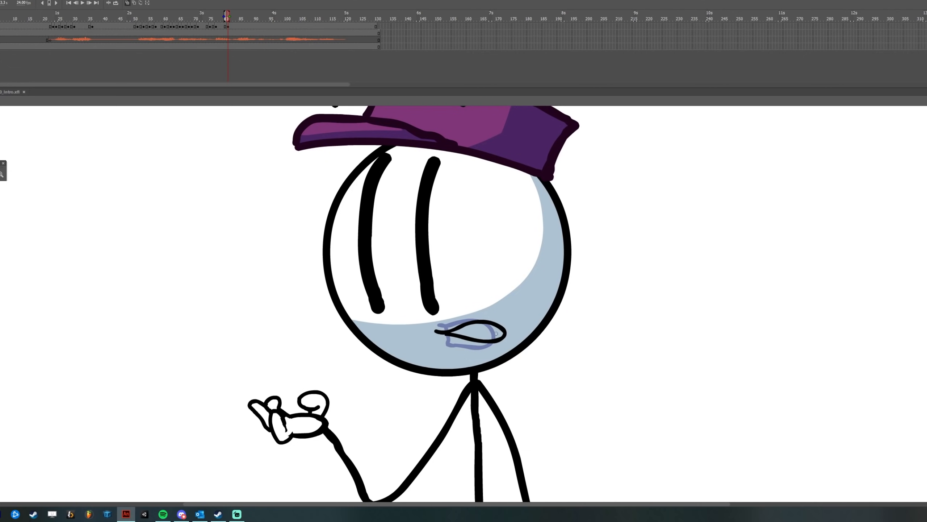
mouse_move(207, 17)
mouse_down()
mouse_move(228, 17)
mouse_move(225, 26)
mouse_move(234, 17)
mouse_move(217, 17)
mouse_move(235, 15)
mouse_up()
click(228, 26)
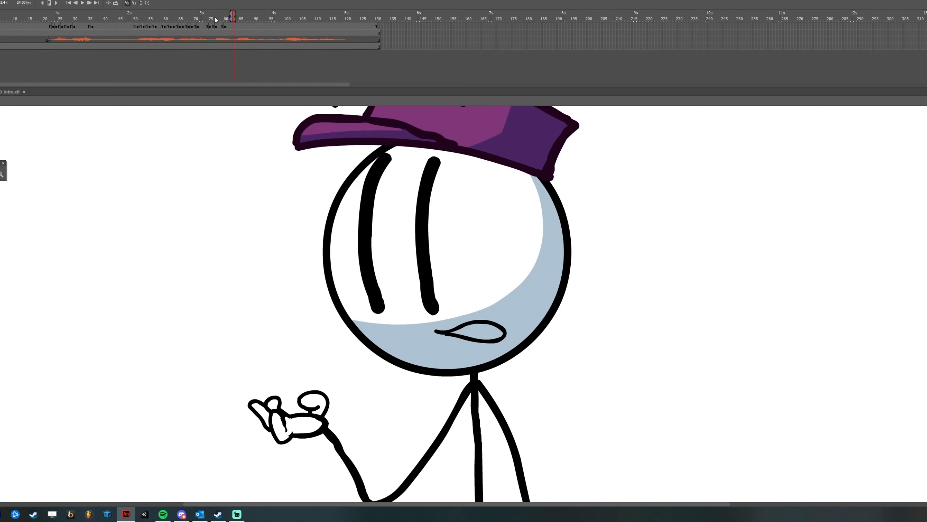
Add a mouth keyframe at about frame 83 and draw a fuller teardrop-shaped mouth over the previous outline
drag(215, 17, 234, 16)
key(F6)
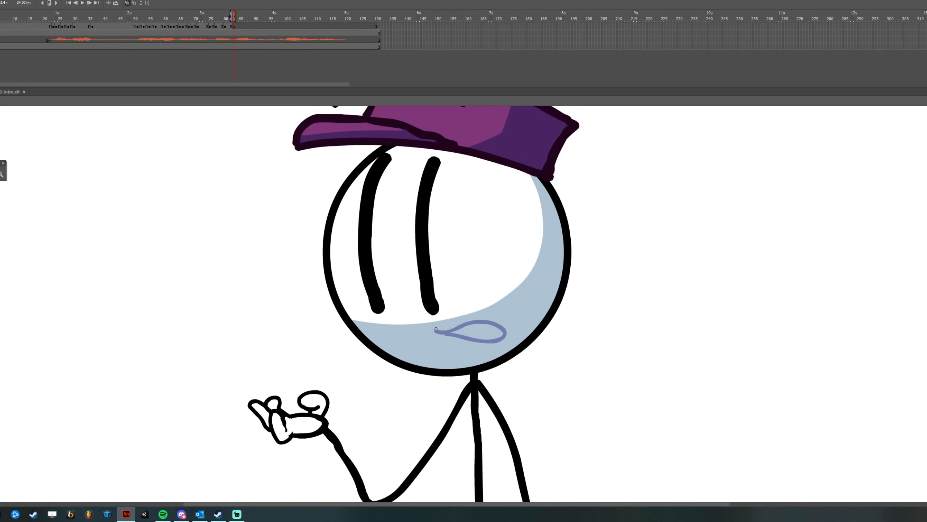
mouse_move(433, 330)
mouse_down()
mouse_move(491, 316)
mouse_move(504, 332)
mouse_move(494, 346)
mouse_move(441, 333)
mouse_up()
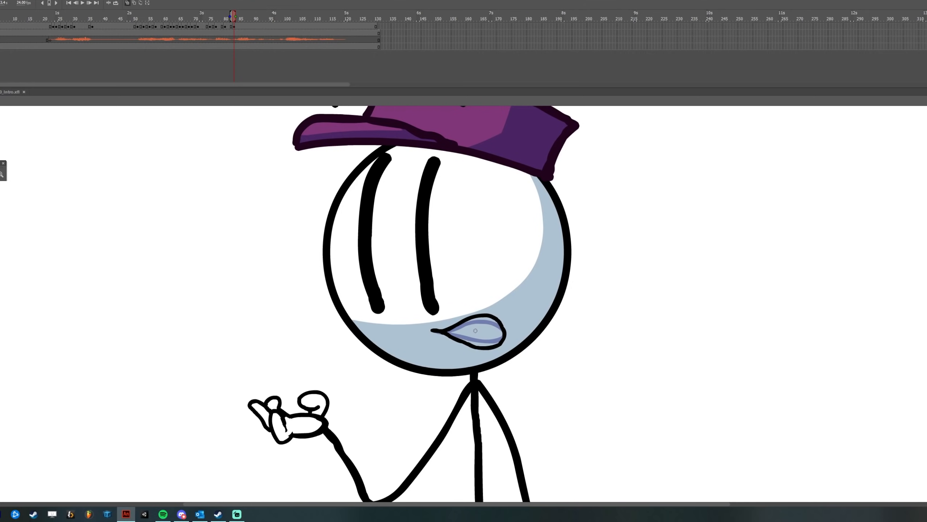
Add a blank mouth keyframe at about frame 84, draw an open mouth outline and check it against the previous frame
mouse_move(234, 15)
mouse_down()
mouse_move(224, 14)
mouse_move(240, 15)
mouse_up()
key(F7)
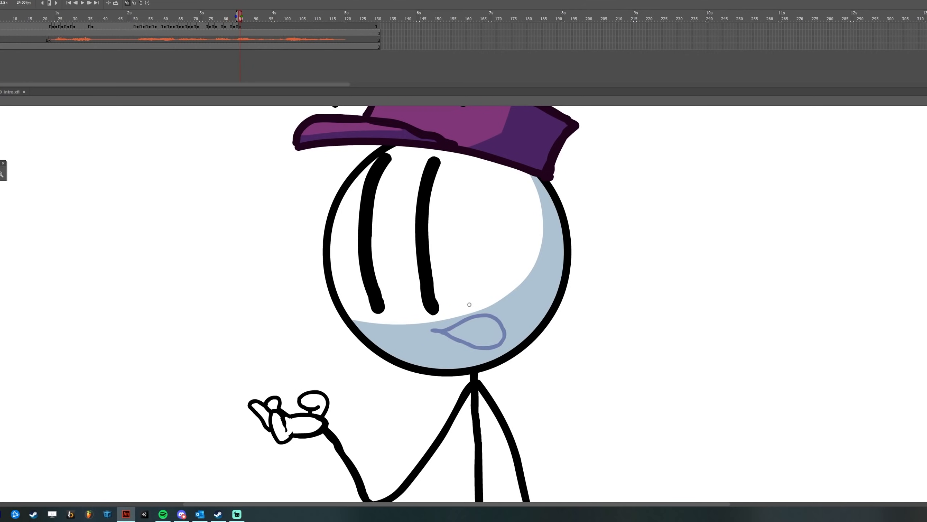
click(238, 26)
mouse_move(438, 324)
mouse_down()
mouse_move(485, 323)
mouse_move(484, 347)
mouse_move(449, 347)
mouse_move(485, 315)
mouse_move(501, 340)
mouse_move(444, 346)
mouse_move(459, 317)
mouse_move(494, 329)
mouse_move(440, 343)
mouse_up()
key(ctrl+z)
key(ctrl+z)
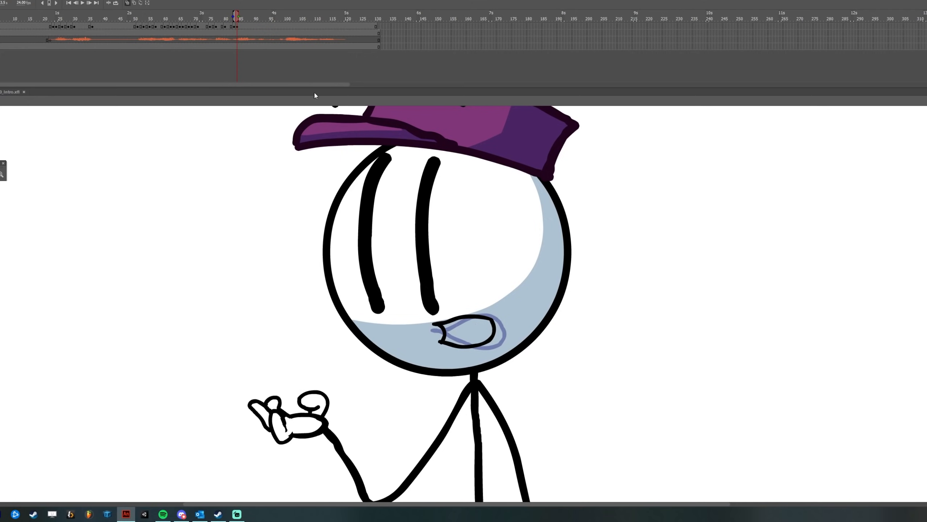
mouse_move(232, 13)
mouse_down()
mouse_move(222, 13)
mouse_move(300, 13)
mouse_move(234, 18)
mouse_up()
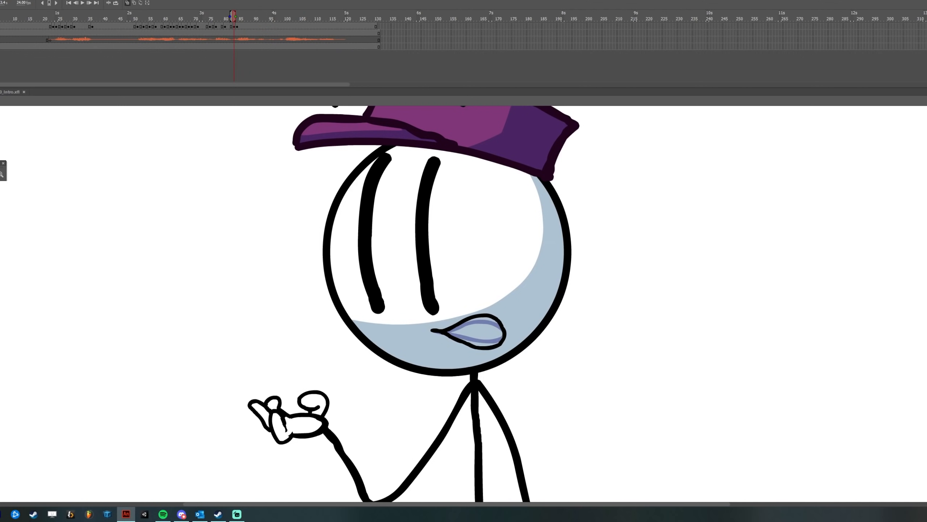
Scrub the dialogue, add a blank mouth keyframe at about frame 88 and draw a narrow tapered consonant mouth
drag(229, 15, 250, 12)
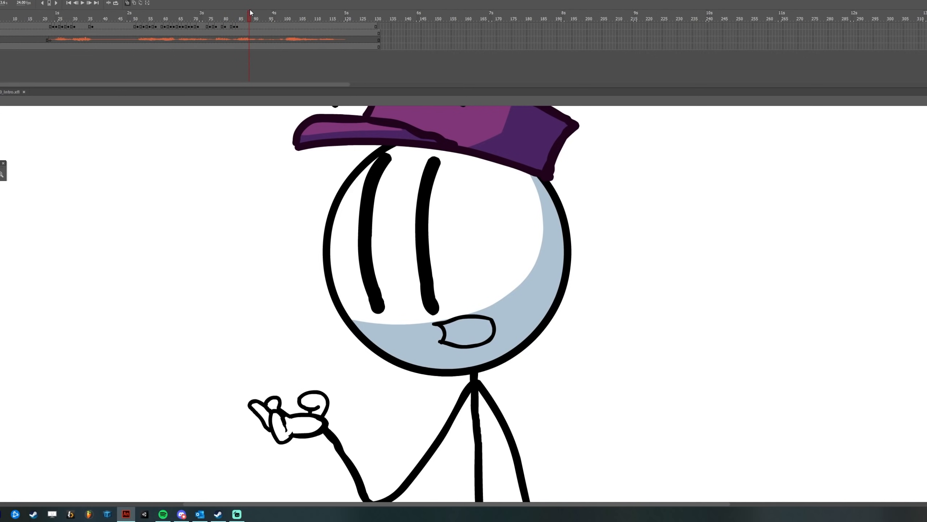
key(F7)
mouse_move(436, 328)
mouse_down()
mouse_move(449, 330)
mouse_move(443, 337)
mouse_move(499, 331)
mouse_move(451, 330)
mouse_up()
key(ctrl+z)
key(ctrl+z)
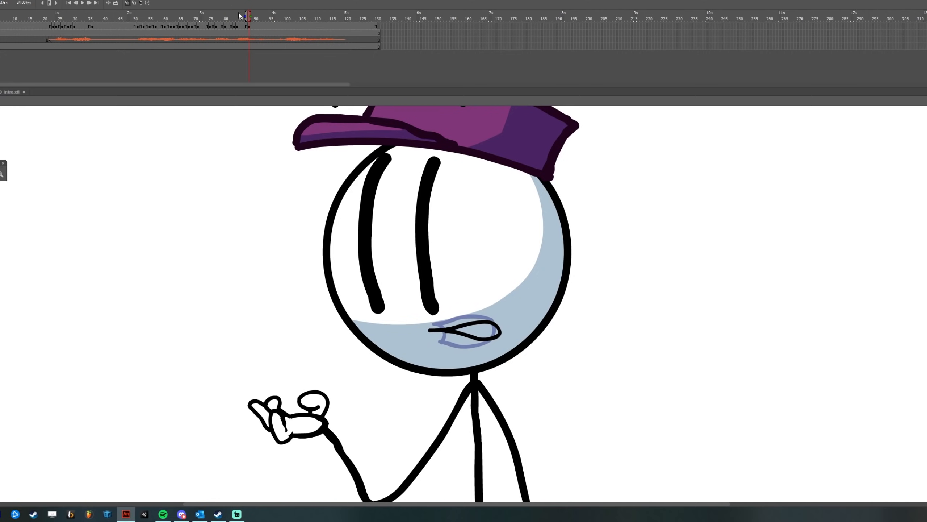
Add a blank mouth keyframe at about frame 91 and draw a pointed teardrop mouth
drag(240, 13, 260, 15)
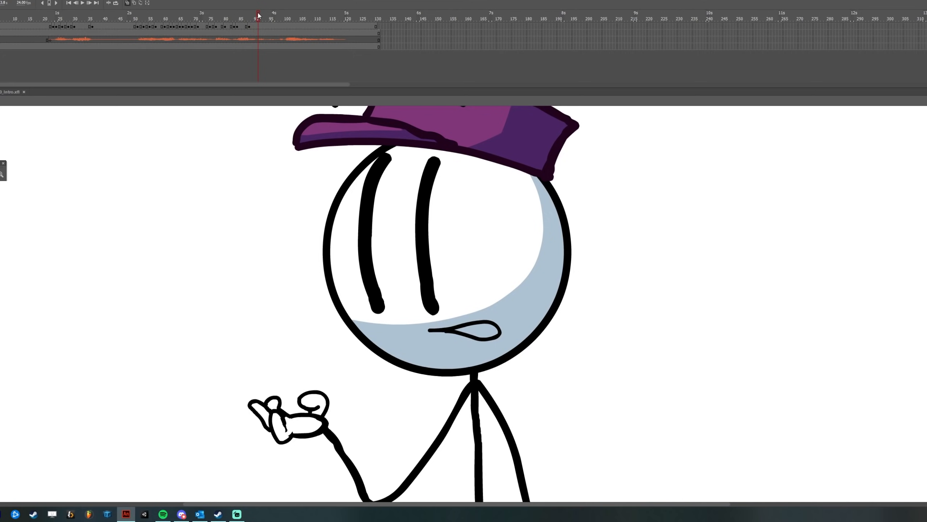
key(F7)
mouse_move(429, 330)
mouse_down()
mouse_move(494, 341)
mouse_move(448, 334)
mouse_up()
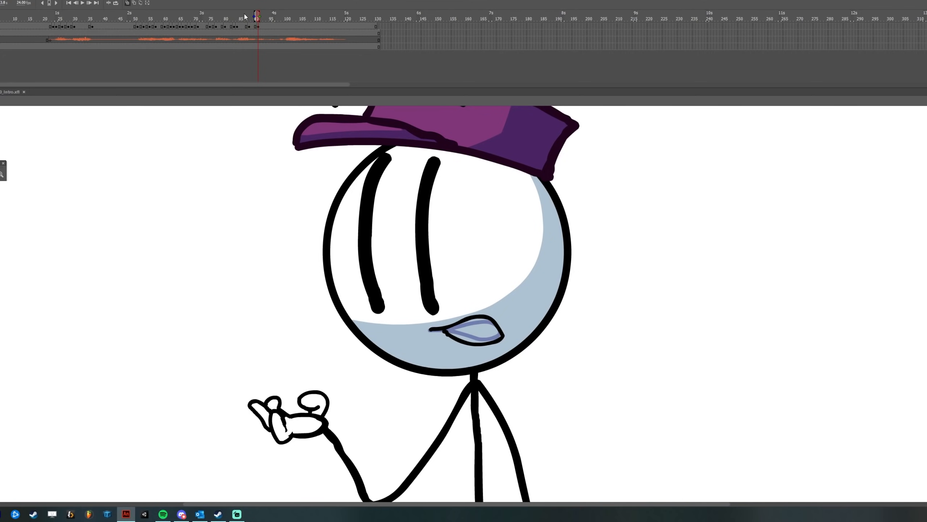
Add a blank mouth keyframe at about frame 92 and remove the teardrop mouth, leaving frame 91 as the blank keyframe
click(262, 15)
key(F7)
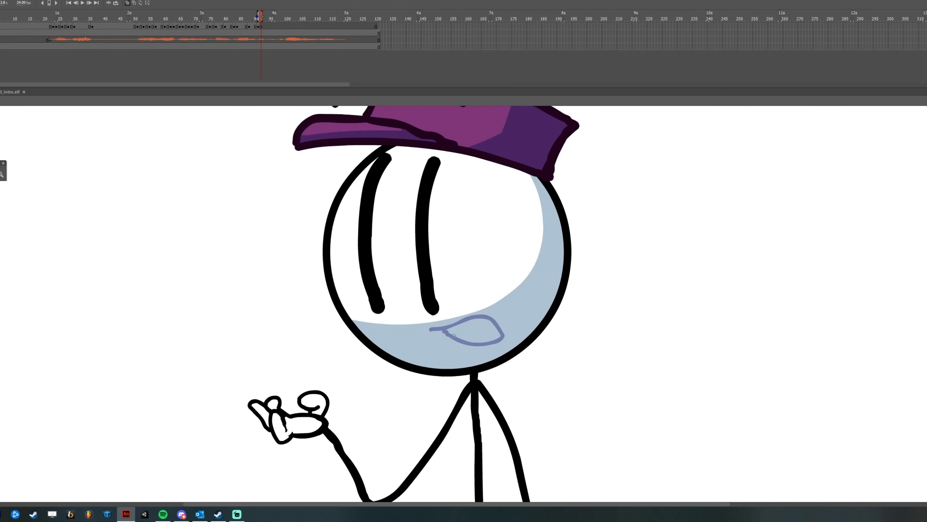
click(259, 27)
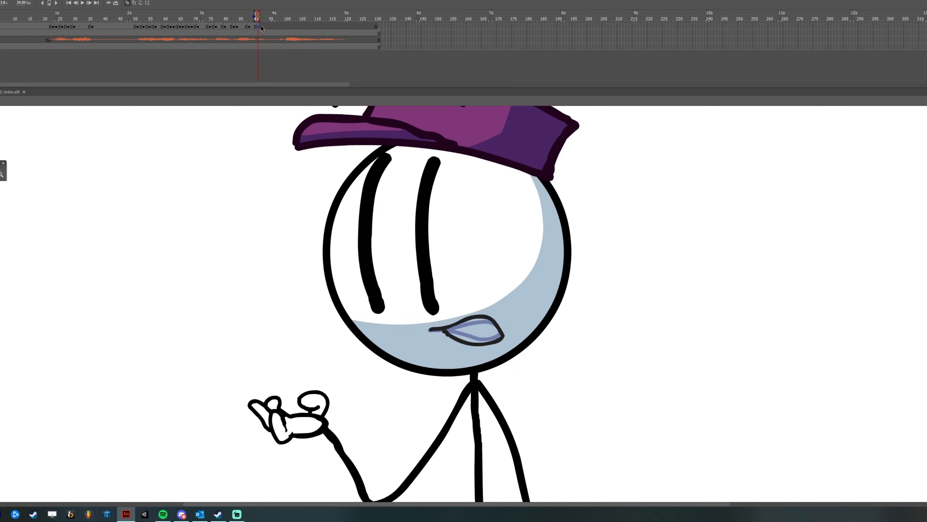
double_click(261, 27)
click(261, 27)
shift+click(259, 27)
click(258, 28)
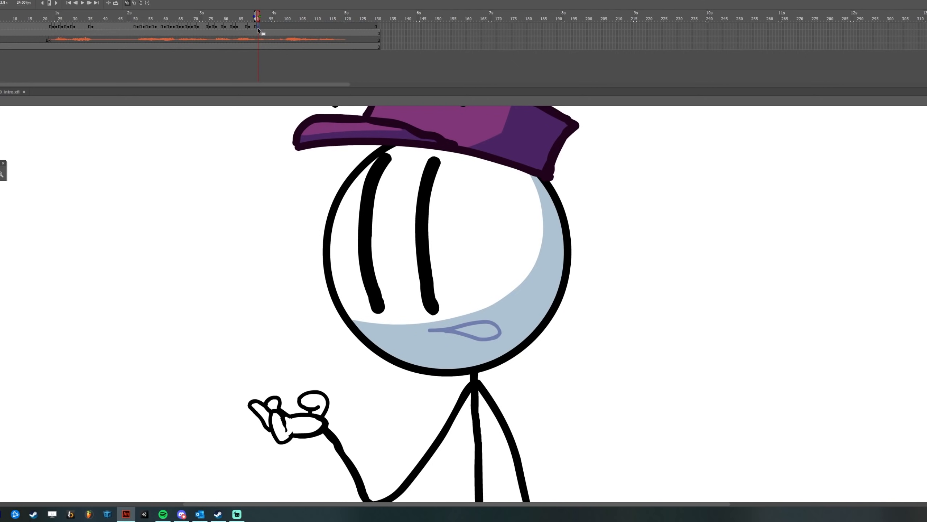
Draw a wide tapered mouth with teeth lines on the blank keyframe at about frame 91
mouse_move(433, 327)
mouse_down()
mouse_move(475, 320)
mouse_move(494, 339)
mouse_move(447, 337)
mouse_move(446, 328)
mouse_move(501, 334)
mouse_move(441, 340)
mouse_move(462, 323)
mouse_move(503, 334)
mouse_move(457, 340)
mouse_move(446, 329)
mouse_move(448, 337)
mouse_move(446, 328)
mouse_move(500, 328)
mouse_move(455, 337)
mouse_move(504, 333)
mouse_up()
key(ctrl+z)
key(ctrl+z)
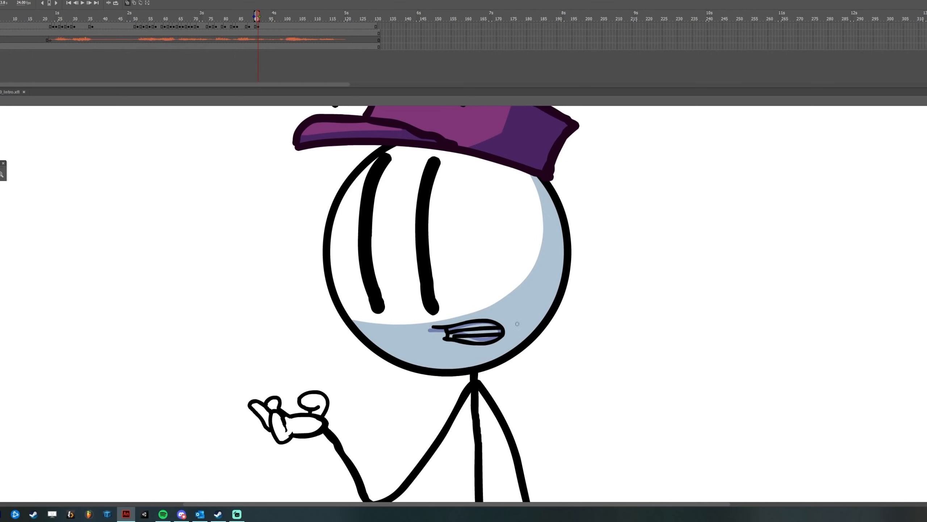
Add a blank mouth keyframe at about frame 92 and draw a tapered consonant mouth
mouse_move(243, 15)
mouse_down()
mouse_move(270, 16)
mouse_move(244, 15)
mouse_move(262, 15)
mouse_up()
key(F7)
mouse_move(431, 331)
mouse_down()
mouse_move(488, 320)
mouse_move(501, 338)
mouse_move(452, 333)
mouse_up()
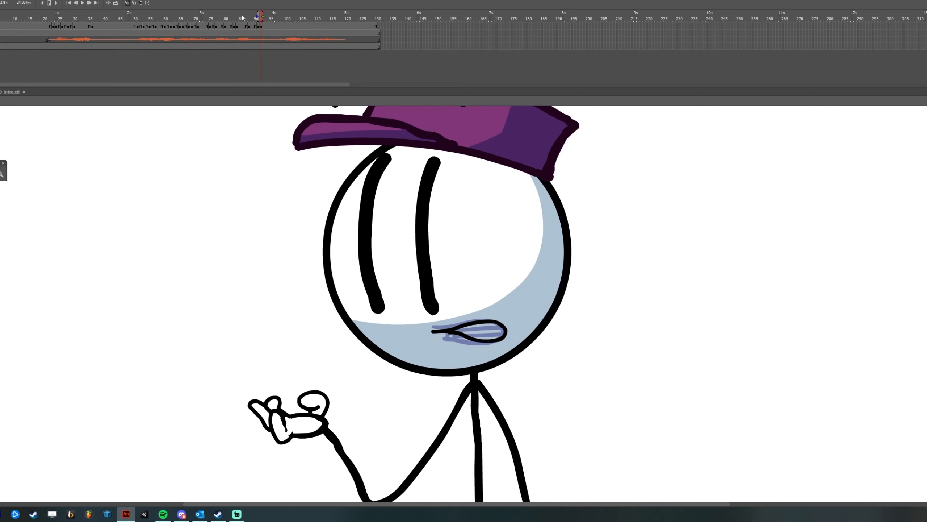
Scrub the dialogue, add a blank mouth keyframe at about frame 95 and draw a small rounded mouth
mouse_move(248, 15)
mouse_down()
mouse_move(275, 15)
mouse_move(235, 14)
mouse_move(273, 13)
mouse_up()
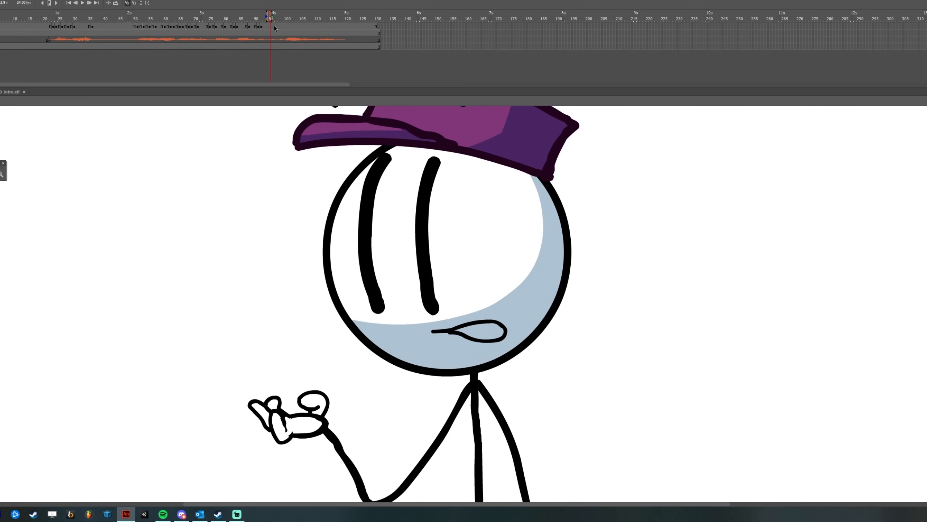
click(254, 16)
mouse_move(254, 16)
mouse_down()
mouse_move(234, 16)
mouse_move(272, 17)
mouse_up()
key(F7)
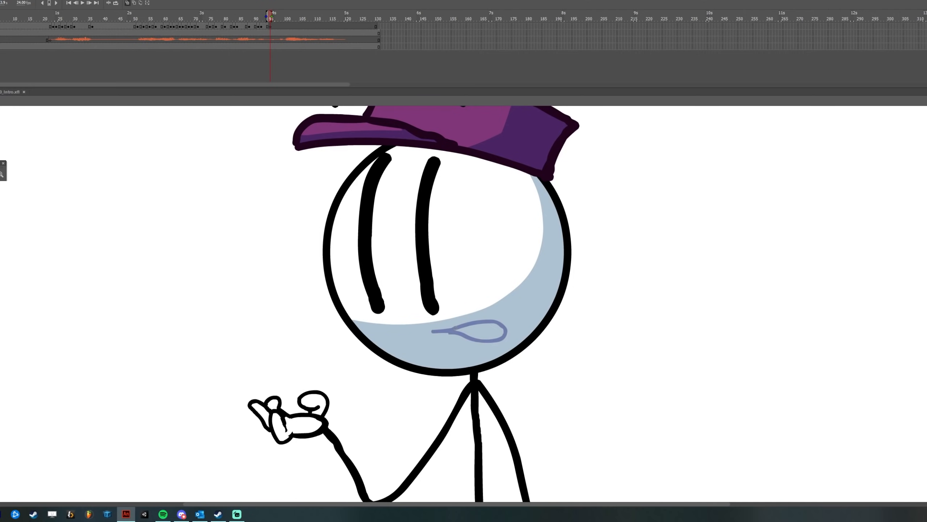
mouse_move(437, 327)
mouse_down()
mouse_move(482, 337)
mouse_move(450, 334)
mouse_up()
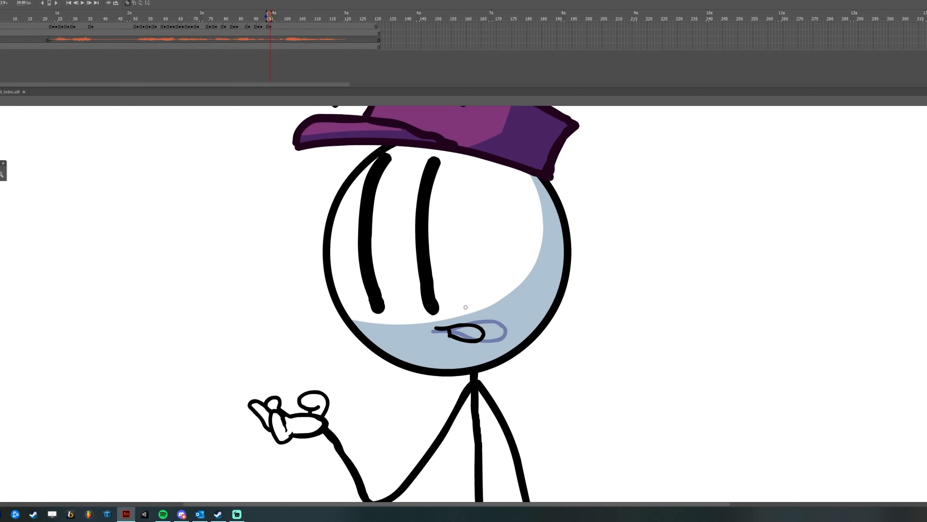
Add a blank mouth keyframe at about frame 96 and draw a narrow tapered mouth
mouse_move(270, 14)
mouse_down()
mouse_move(259, 14)
mouse_move(274, 16)
mouse_up()
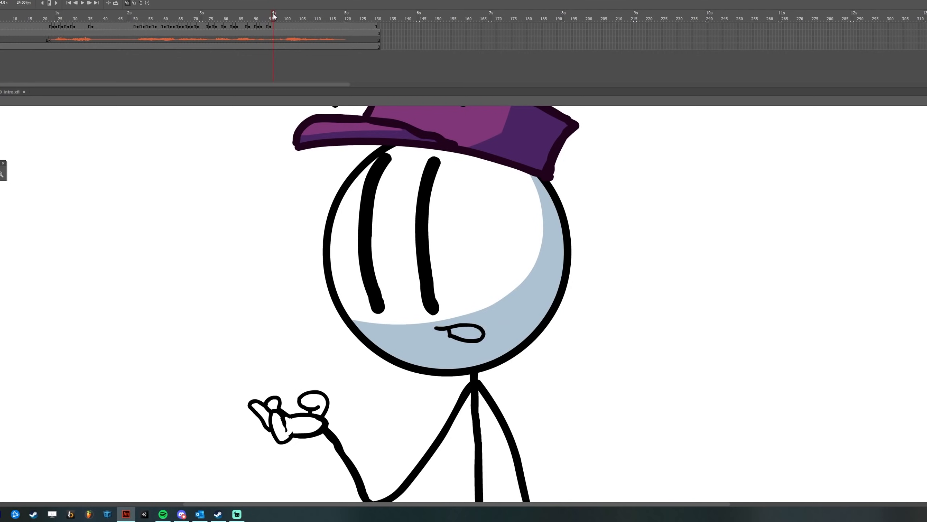
key(F7)
mouse_move(436, 330)
mouse_down()
mouse_move(500, 332)
mouse_move(449, 334)
mouse_up()
Scrub the dialogue, add a blank mouth keyframe at about frame 100 and draw a tiny round mouth nearer the front of the face
drag(266, 16, 280, 17)
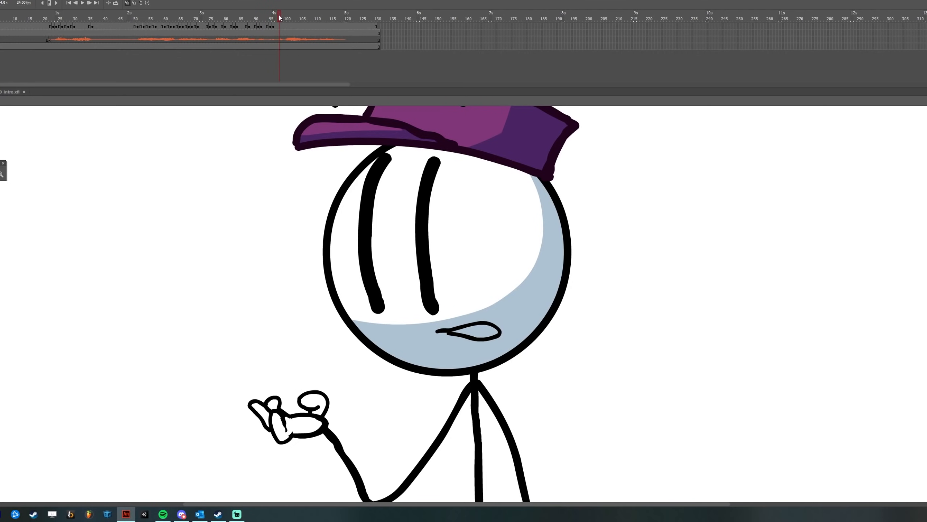
click(282, 17)
key(period)
key(F7)
mouse_move(445, 330)
mouse_down()
mouse_move(436, 341)
mouse_move(431, 331)
mouse_up()
key(ctrl+z)
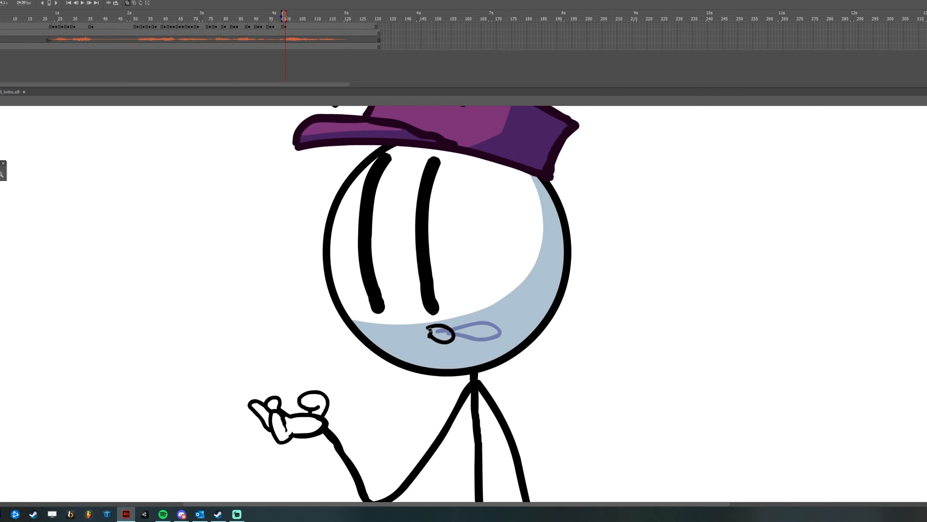
Add a blank mouth keyframe at about frame 104 and draw a medium rounded open mouth
drag(276, 17, 298, 17)
key(F7)
mouse_move(432, 323)
mouse_down()
mouse_move(468, 324)
mouse_move(478, 340)
mouse_move(467, 345)
mouse_move(451, 320)
mouse_move(482, 331)
mouse_move(476, 349)
mouse_move(451, 346)
mouse_move(441, 323)
mouse_move(477, 336)
mouse_move(437, 341)
mouse_up()
key(ctrl+z)
key(ctrl+z)
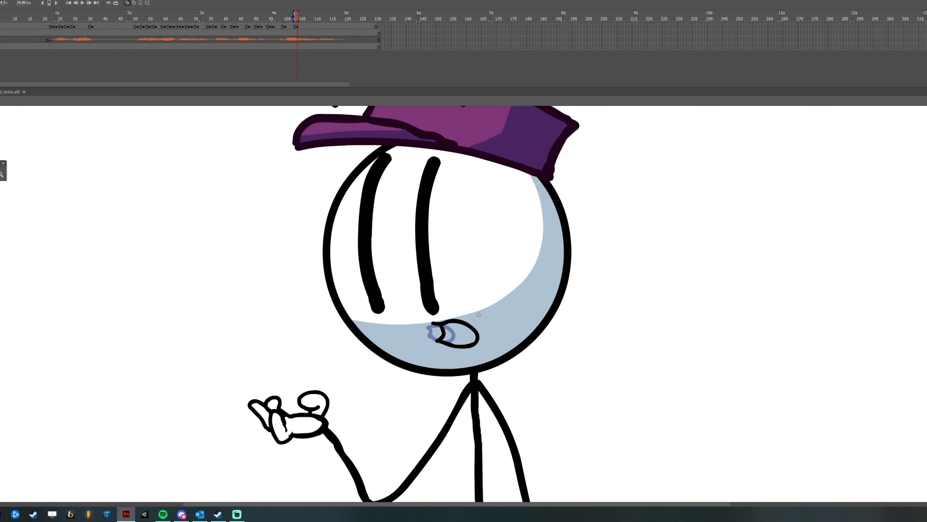
Scrub the dialogue, add a blank mouth keyframe at about frame 106 and draw a wide mouth with teeth lines
drag(282, 13, 304, 15)
key(F7)
mouse_move(430, 322)
mouse_down()
mouse_move(478, 319)
mouse_move(505, 333)
mouse_move(454, 342)
mouse_up()
mouse_move(447, 329)
mouse_down()
mouse_move(499, 321)
mouse_move(447, 333)
mouse_move(507, 331)
mouse_move(458, 336)
mouse_up()
key(ctrl+z)
key(ctrl+z)
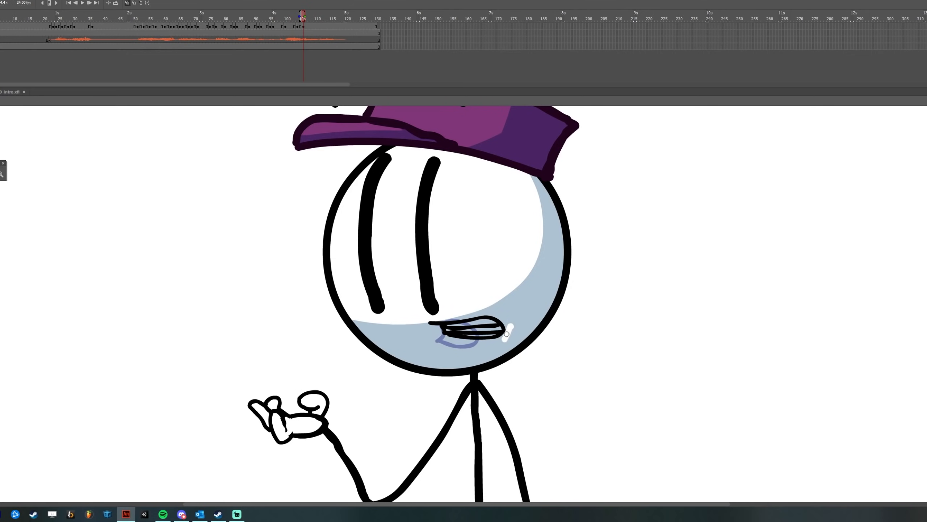
Add blank mouth keyframes between about frames 107 and 110, draw a wide open mouth with an upper teeth line and adjust its timing
drag(300, 16, 303, 16)
key(F7)
mouse_move(431, 323)
mouse_down()
mouse_move(486, 342)
mouse_move(440, 339)
mouse_up()
key(F7)
mouse_move(441, 327)
mouse_down()
mouse_move(440, 337)
mouse_move(496, 327)
mouse_up()
mouse_move(304, 13)
mouse_down()
mouse_move(321, 13)
mouse_move(306, 13)
mouse_move(315, 13)
mouse_move(316, 27)
mouse_move(326, 16)
mouse_move(296, 16)
mouse_move(335, 16)
mouse_move(322, 16)
mouse_up()
click(310, 27)
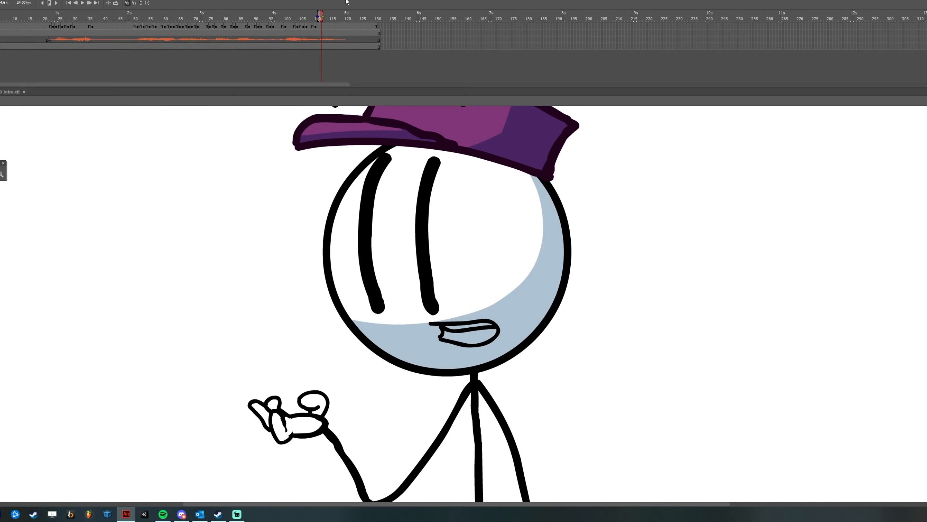
Scrub the end of the dialogue and add a blank mouth keyframe at about frame 110
drag(301, 17, 336, 15)
mouse_move(306, 18)
mouse_down()
mouse_move(326, 15)
mouse_move(306, 15)
mouse_move(318, 15)
mouse_up()
click(314, 28)
key(ctrl+alt+v)
click(313, 26)
key(F7)
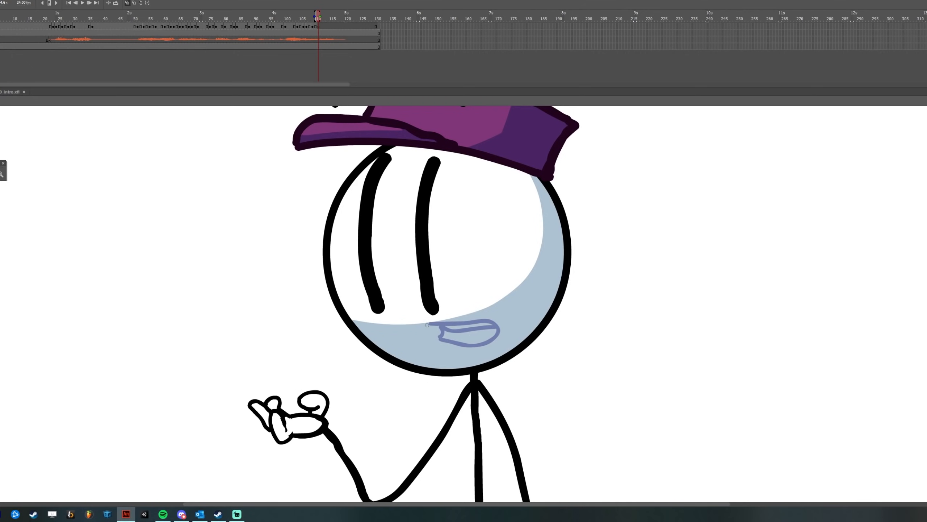
mouse_move(427, 325)
mouse_down()
mouse_move(476, 320)
mouse_move(507, 331)
mouse_up()
key(ctrl+z)
mouse_move(430, 324)
mouse_down()
mouse_move(502, 328)
mouse_move(442, 337)
mouse_up()
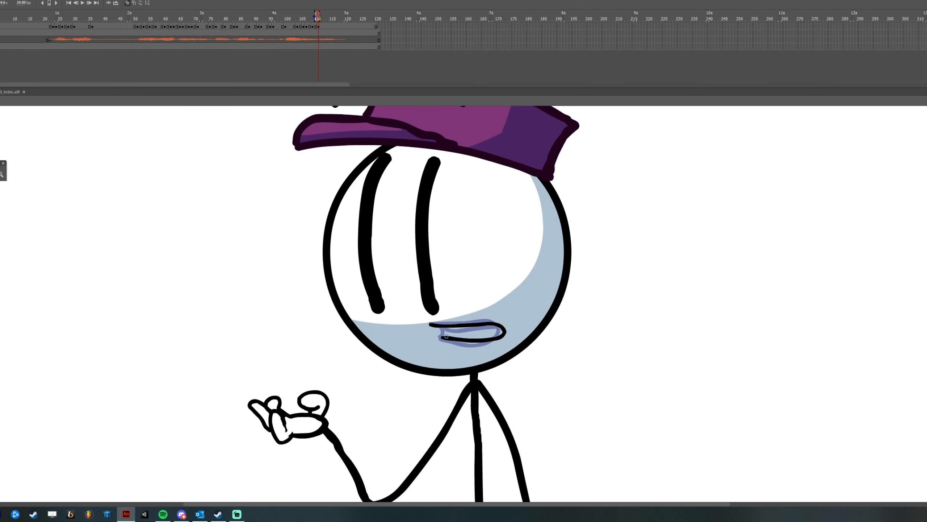
key(ctrl+z)
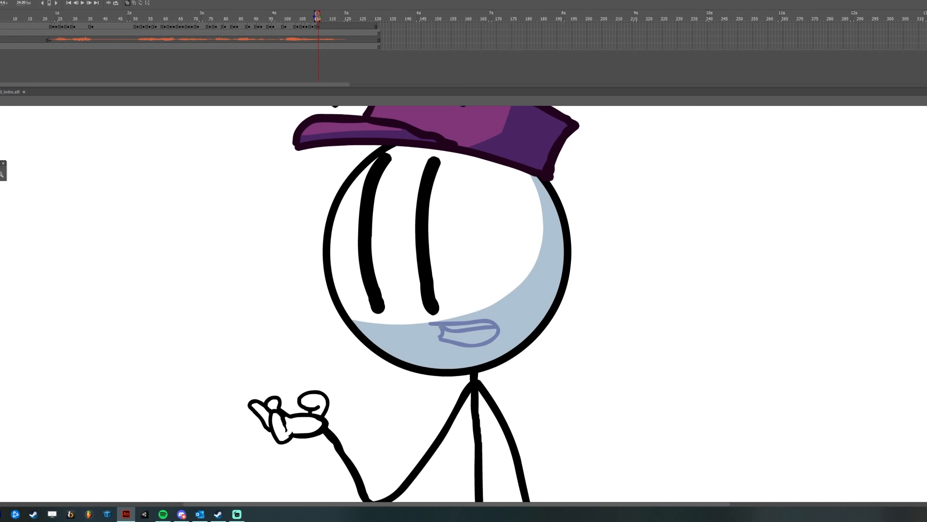
Check the preceding mouth and draw a wide, flat mouth with teeth lines at about frame 110
key(comma)
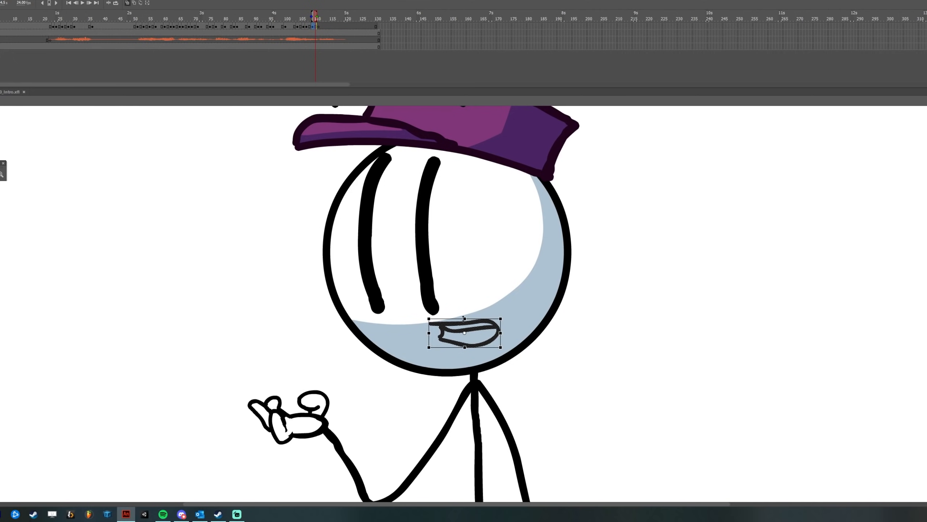
mouse_move(464, 319)
mouse_down()
mouse_move(437, 325)
mouse_move(501, 322)
mouse_move(504, 344)
mouse_move(459, 324)
mouse_move(505, 329)
mouse_move(476, 342)
mouse_move(442, 341)
mouse_move(441, 326)
mouse_move(504, 331)
mouse_up()
click(568, 339)
key(period)
key(ctrl+z)
drag(446, 340, 507, 333)
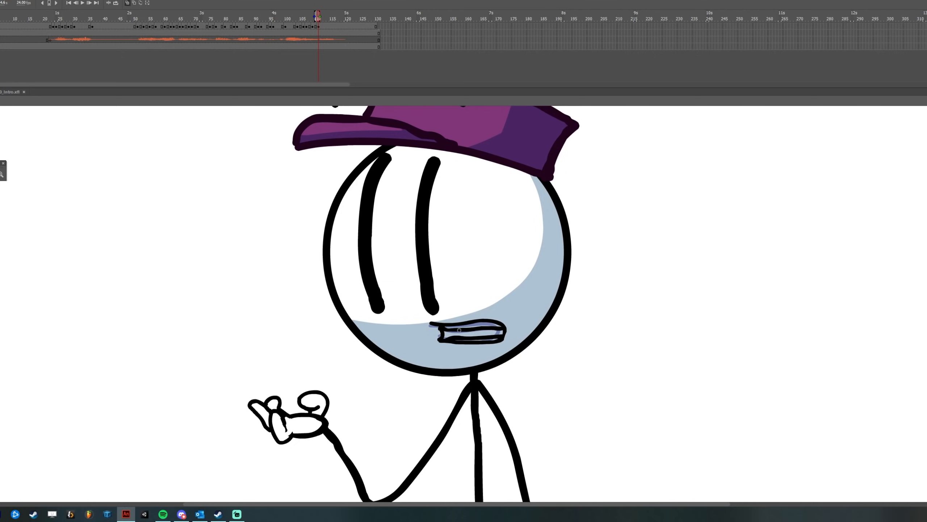
Scrub the dialogue, add a blank mouth keyframe at about frame 112 and draw a narrower, squarish open mouth
drag(298, 16, 324, 15)
key(F7)
mouse_move(430, 323)
mouse_down()
mouse_move(489, 335)
mouse_move(453, 348)
mouse_move(444, 339)
mouse_move(470, 346)
mouse_up()
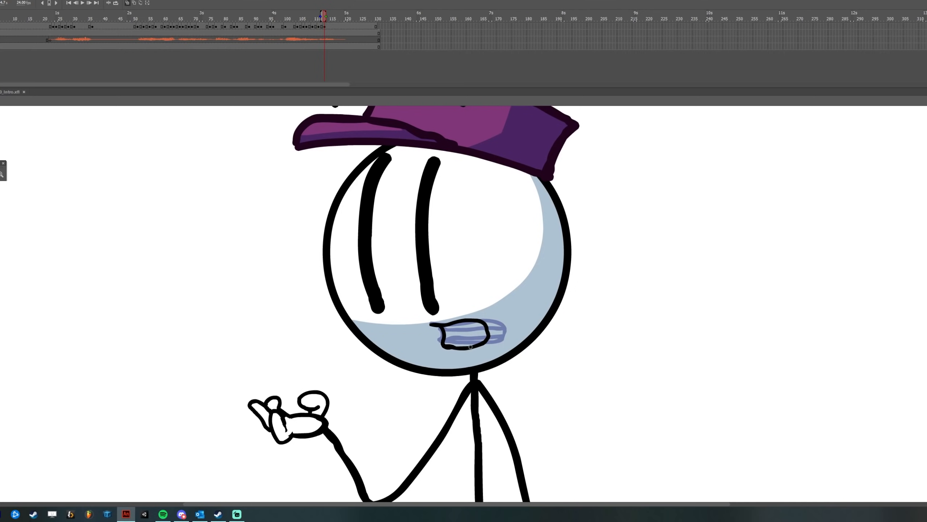
Scrub the dialogue, add a blank mouth keyframe at about frame 115 and draw a wider, shallow open mouth
drag(316, 16, 334, 15)
key(F7)
mouse_move(431, 327)
mouse_down()
mouse_move(496, 330)
mouse_move(493, 339)
mouse_up()
key(ctrl+z)
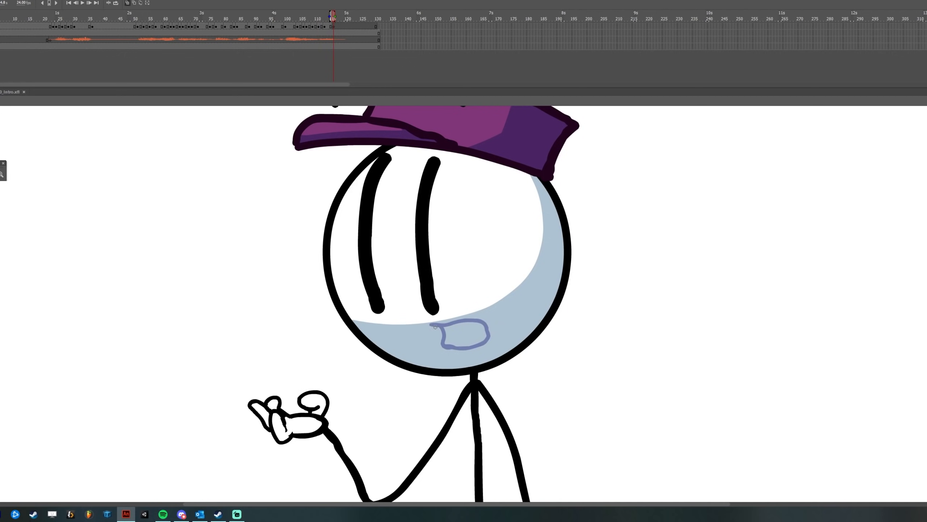
mouse_move(435, 327)
mouse_down()
mouse_move(499, 330)
mouse_move(447, 340)
mouse_up()
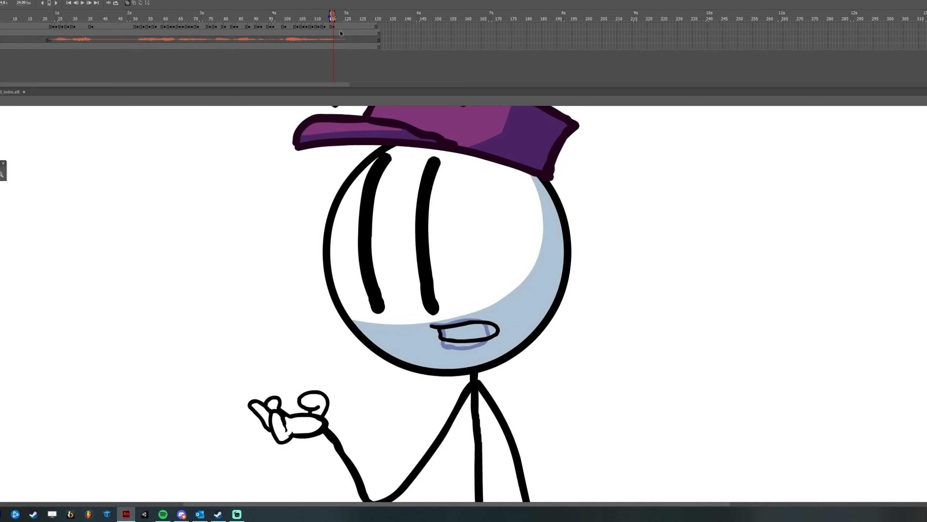
Scrub past the last mouth, fix the end of the mouth layer at about frame 130 and save the file
drag(313, 17, 361, 15)
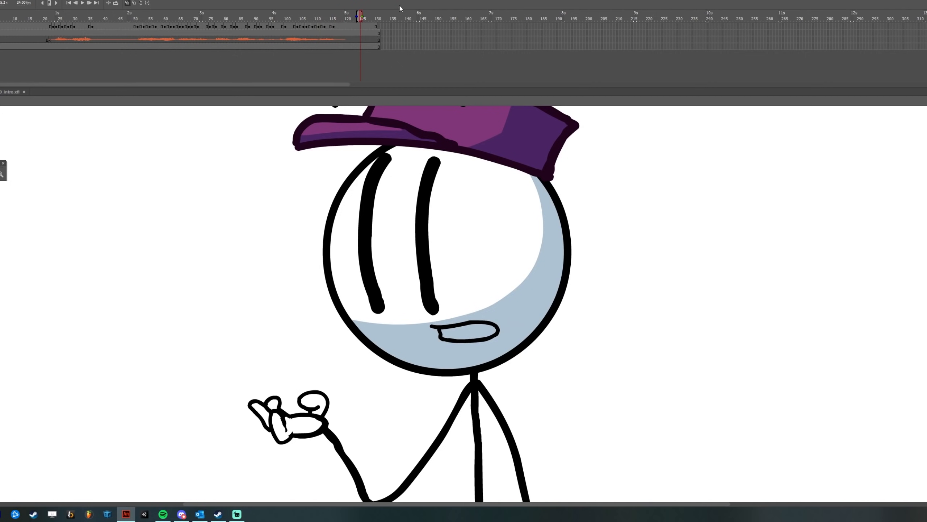
click(379, 26)
click(663, 200)
key(ctrl+s)
Go through the mouths from about frame 50 and add a teeth line inside the consonant mouth at about frame 63
click(138, 18)
key(period)
key(period)
key(period)
key(period)
key(period)
key(period)
key(period)
key(period)
key(period)
key(period)
key(period)
key(period)
key(period)
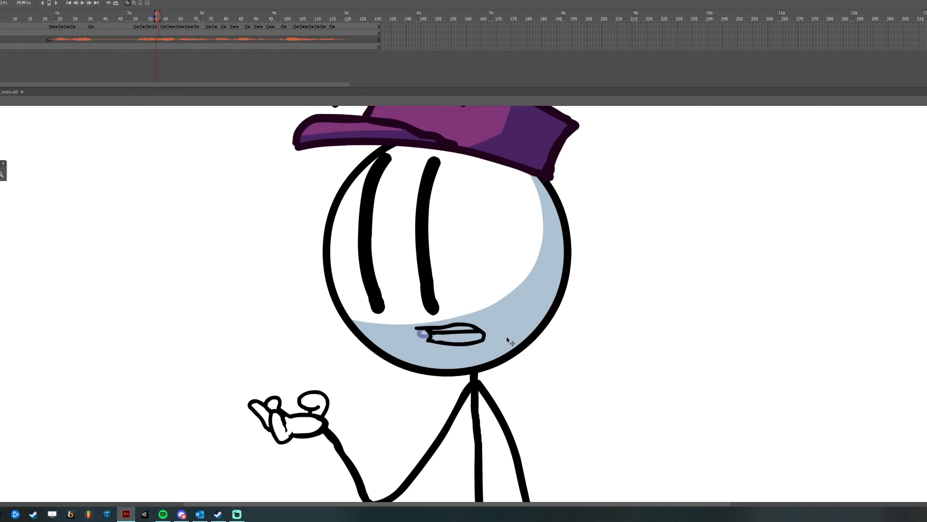
key(z)
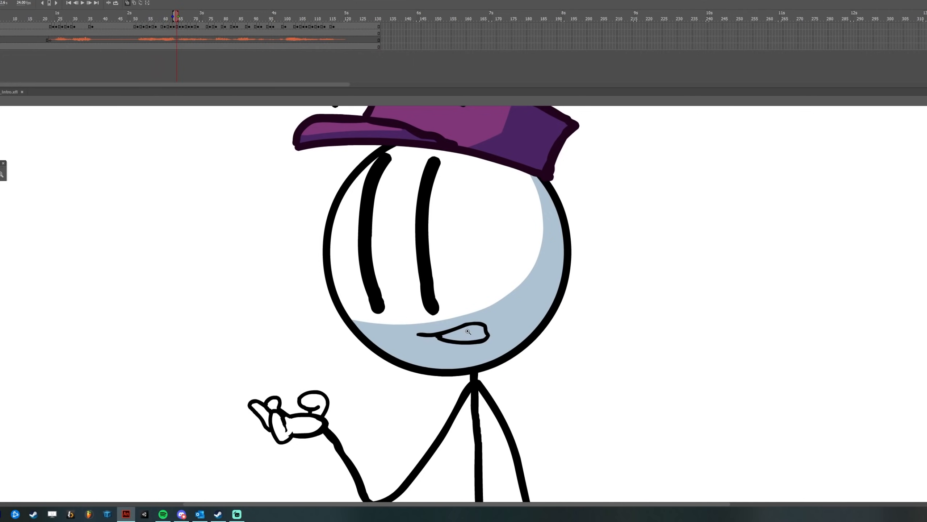
click(470, 332)
key(b)
mouse_move(431, 312)
mouse_down()
mouse_move(474, 306)
mouse_move(458, 316)
mouse_up()
Go through the following mouths and add a short tooth line to the F, V mouth at about frame 75
key(period)
key(period)
key(period)
key(period)
key(period)
key(comma)
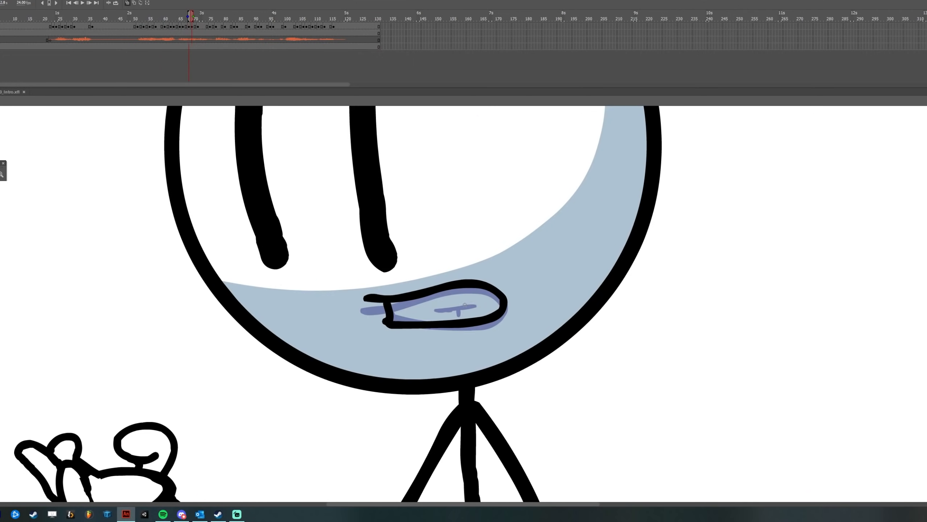
key(period)
key(comma)
key(period)
key(period)
key(period)
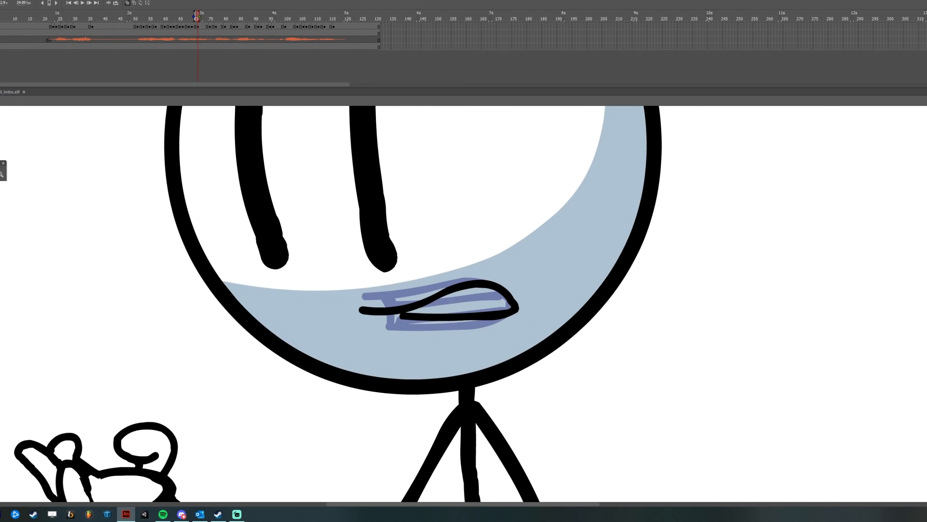
key(period)
key(period)
key(period)
key(period)
key(period)
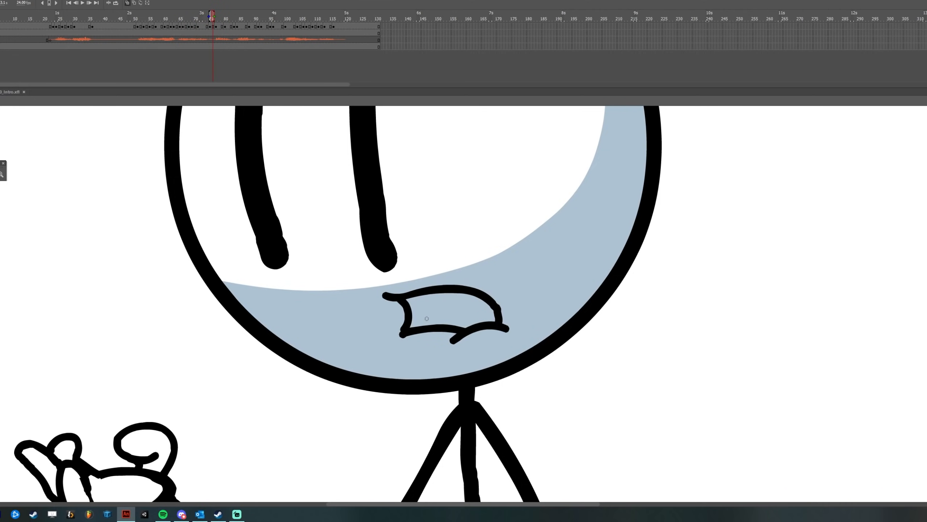
drag(428, 313, 430, 324)
Add short horizontal teeth lines inside the consonant mouths at about frames 79 and 82
key(period)
key(period)
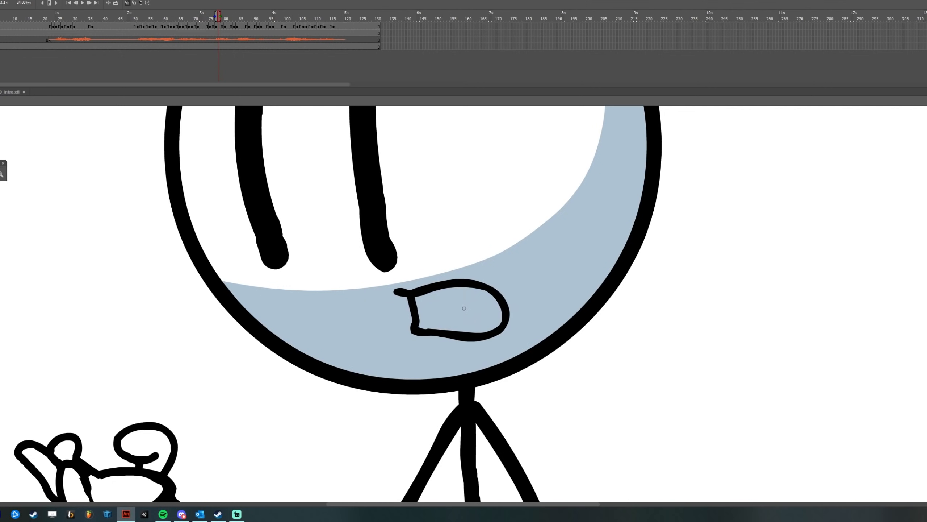
key(period)
key(period)
mouse_move(461, 304)
mouse_down()
mouse_move(495, 303)
mouse_move(474, 302)
mouse_up()
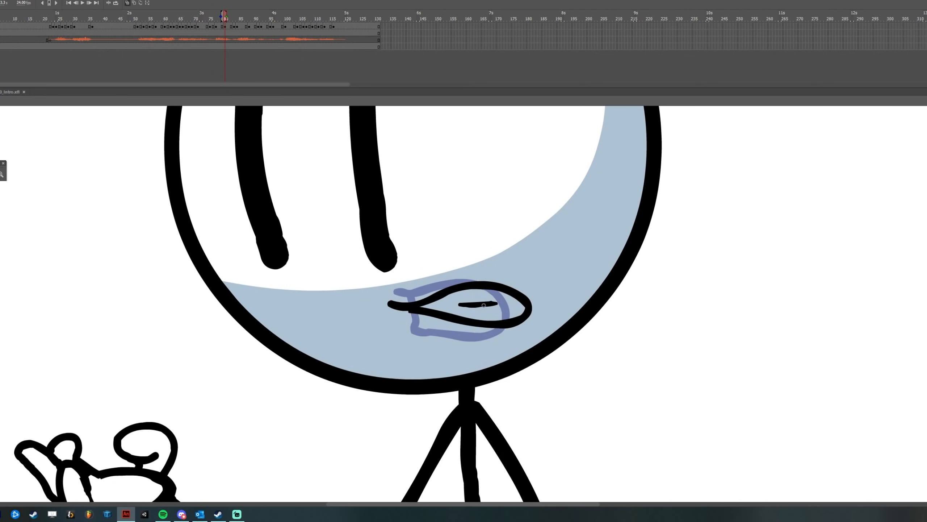
key(period)
key(period)
key(period)
drag(452, 304, 497, 301)
Add a short horizontal teeth line inside the consonant mouth at about frame 95
key(period)
key(period)
key(period)
key(period)
key(period)
key(period)
key(period)
key(period)
key(period)
mouse_move(482, 301)
mouse_down()
mouse_move(482, 310)
mouse_move(497, 301)
mouse_up()
Examine the remaining mouth drawings frame by frame up to about frame 121 for missing teeth lines
key(period)
key(period)
key(period)
key(period)
key(period)
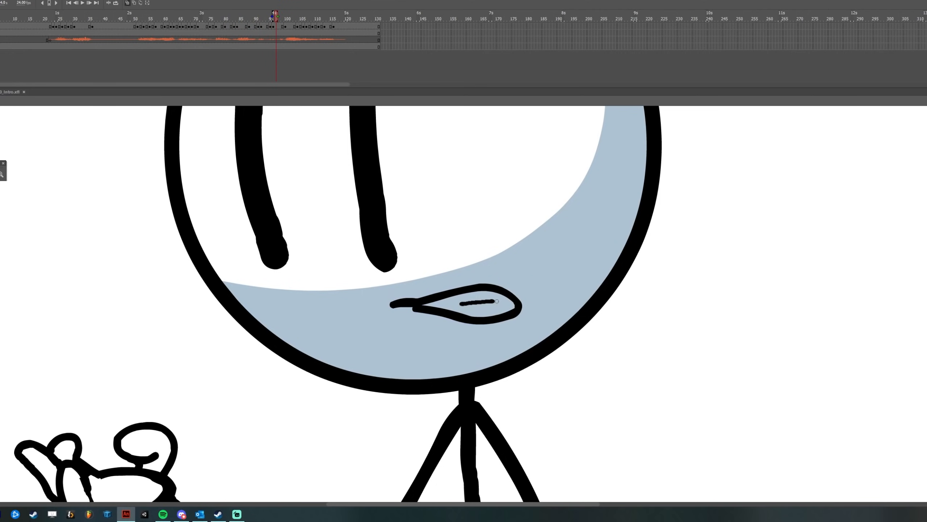
key(period)
key(period)
key(period)
key(period)
key(period)
key(period)
key(period)
key(period)
key(period)
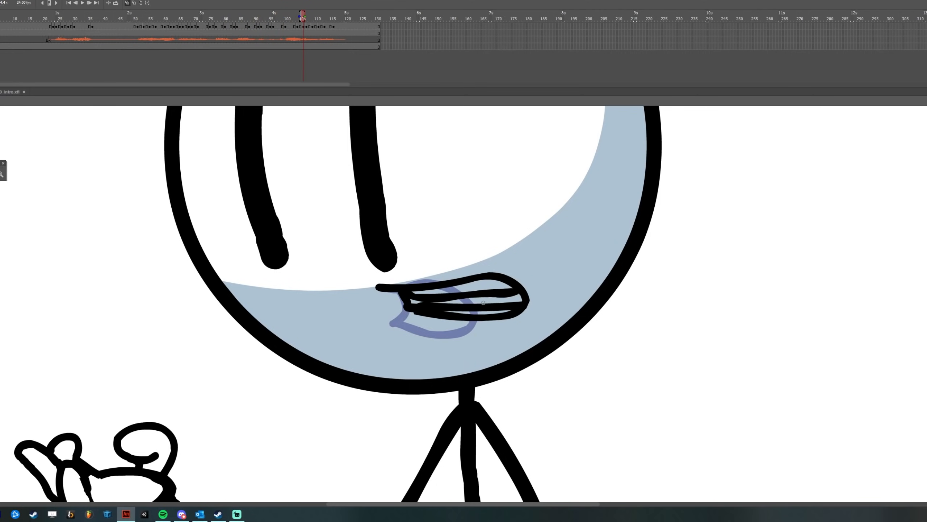
key(period)
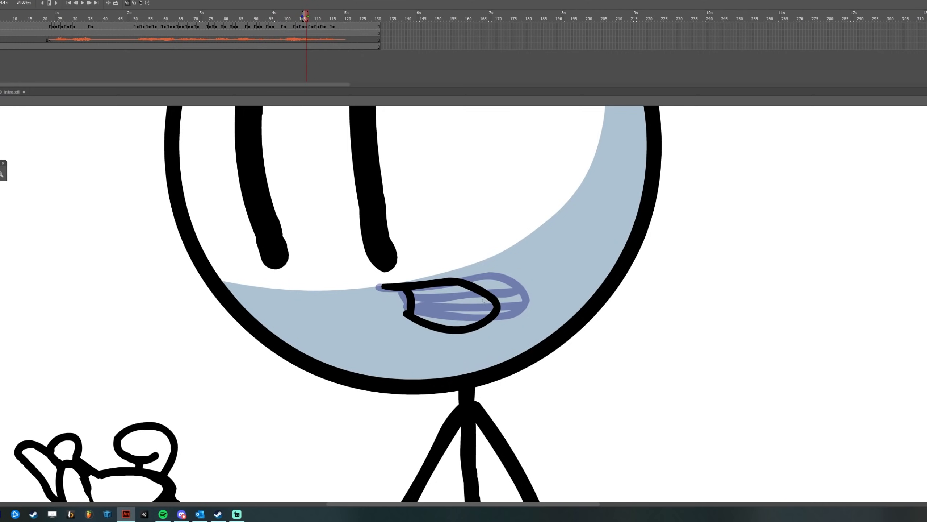
key(period)
key(period)
key(period)
key(period)
key(period)
key(period)
key(period)
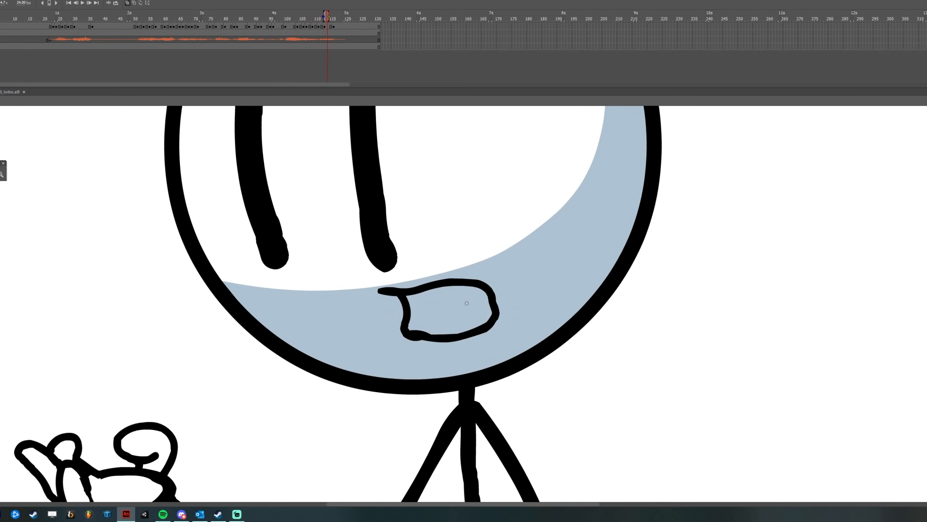
key(period)
key(period)
key(period)
key(period)
key(period)
key(period)
key(period)
Play the lip-sync from near the start and examine the opening mouths up to about frame 29
alt+click(474, 304)
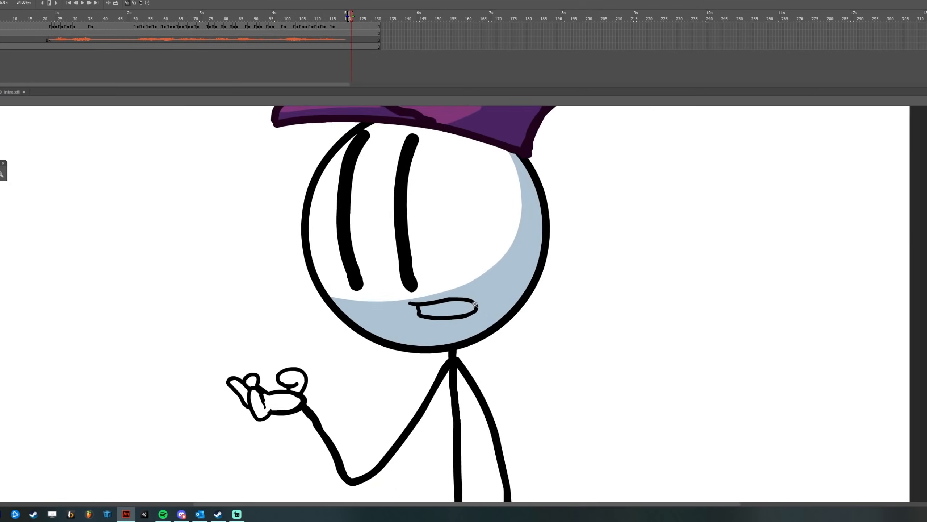
alt+click(475, 303)
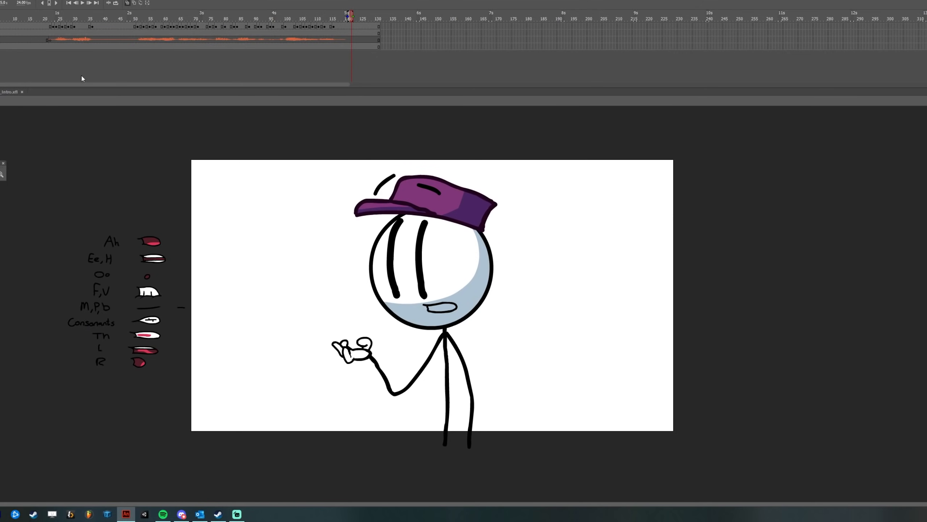
click(32, 13)
key(Return)
click(52, 18)
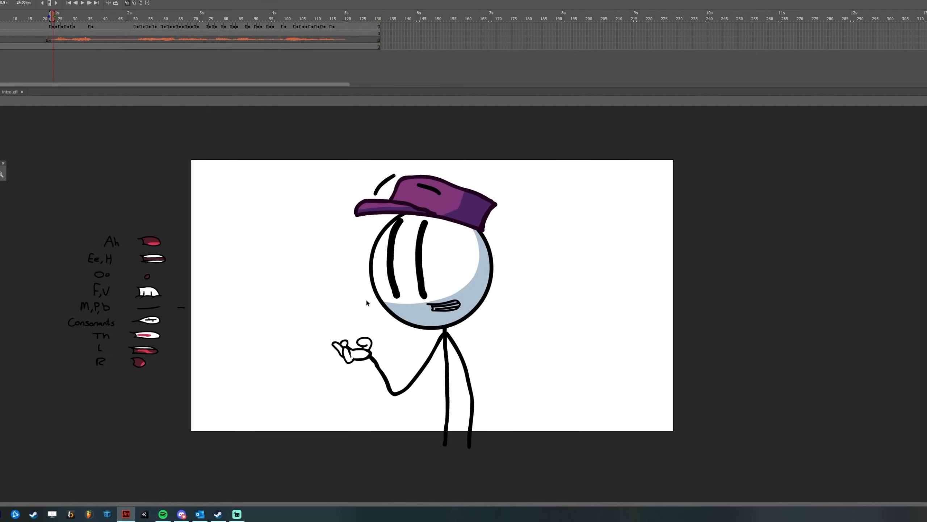
scroll(451, 311, up, 4)
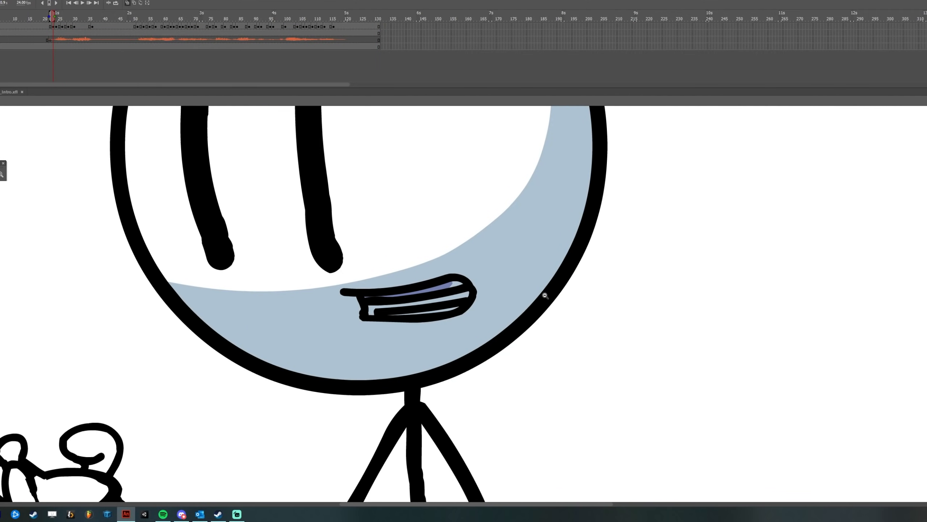
scroll(419, 293, down, 2)
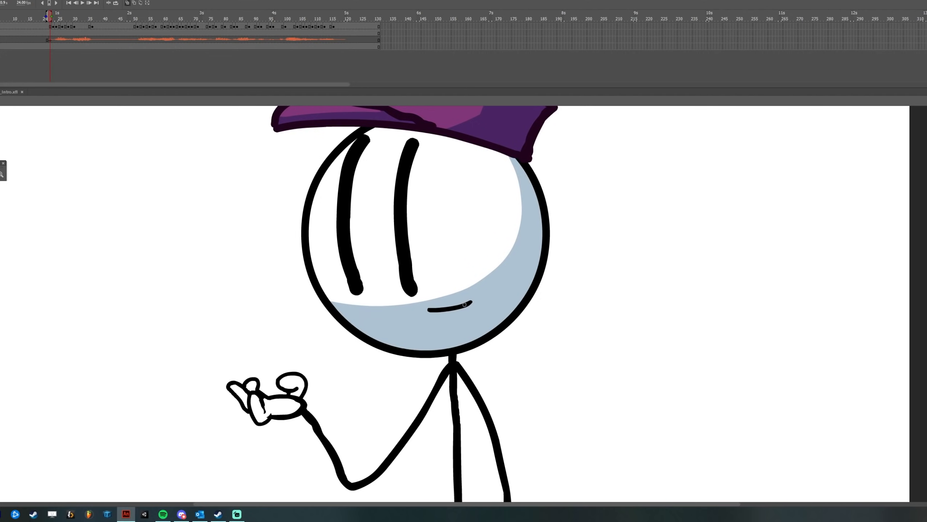
key(.)
drag(37, 17, 72, 15)
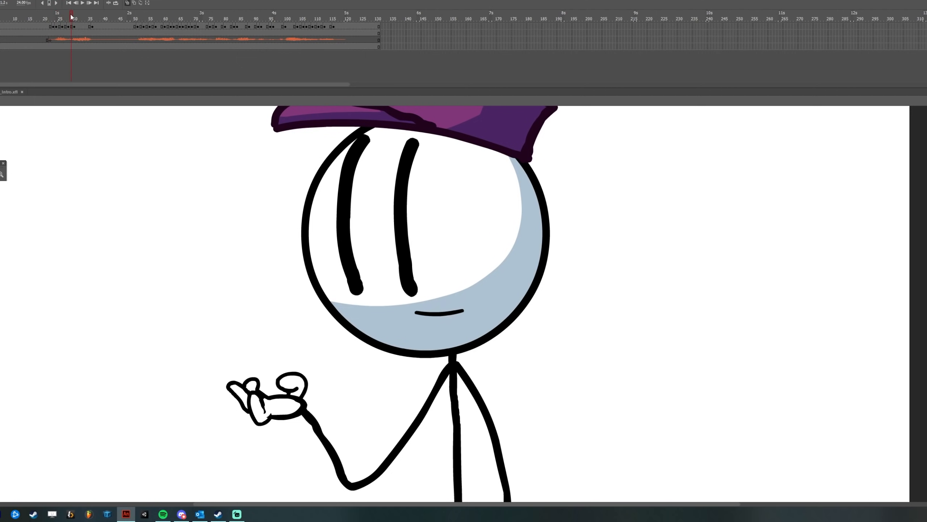
Show the next frame with onion skinning and draw a slightly open in-between mouth at about frame 22
click(51, 27)
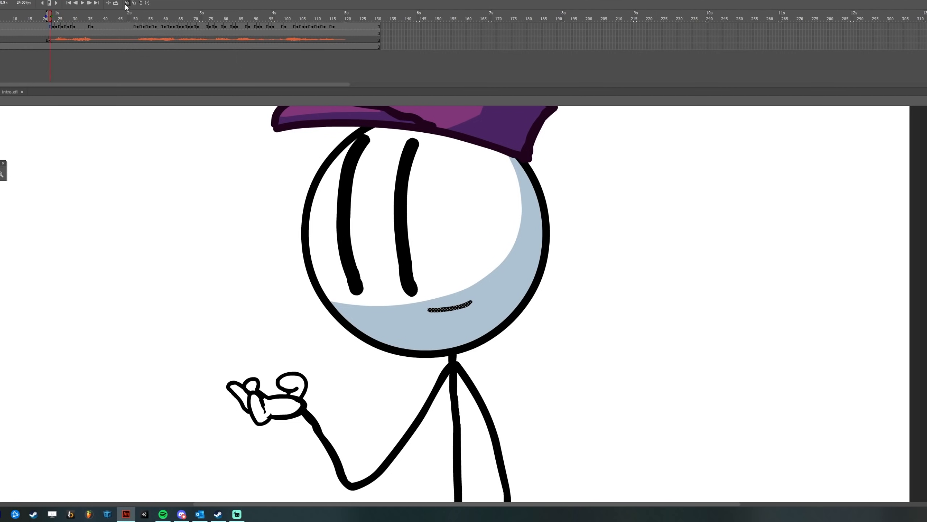
drag(52, 17, 54, 16)
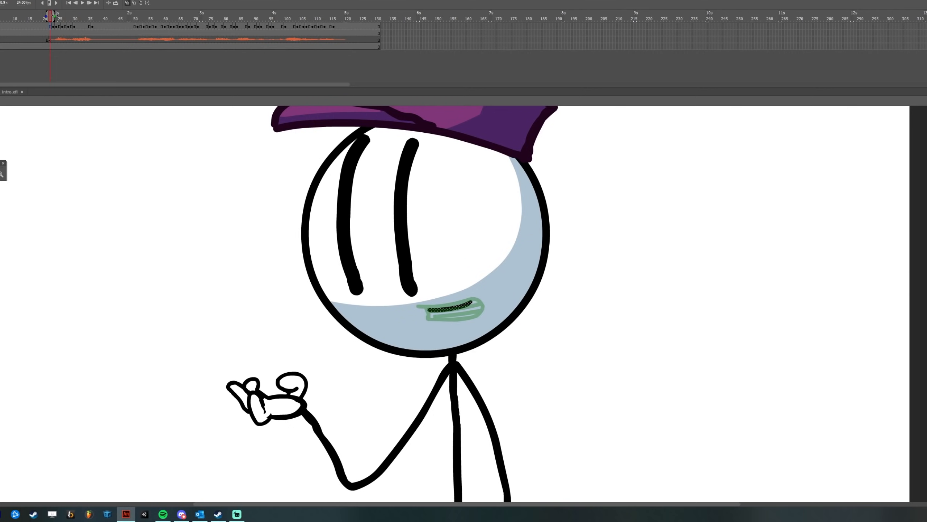
key(F7)
mouse_move(430, 308)
mouse_down()
mouse_move(420, 307)
mouse_move(476, 302)
mouse_move(426, 311)
mouse_up()
key(ctrl+z)
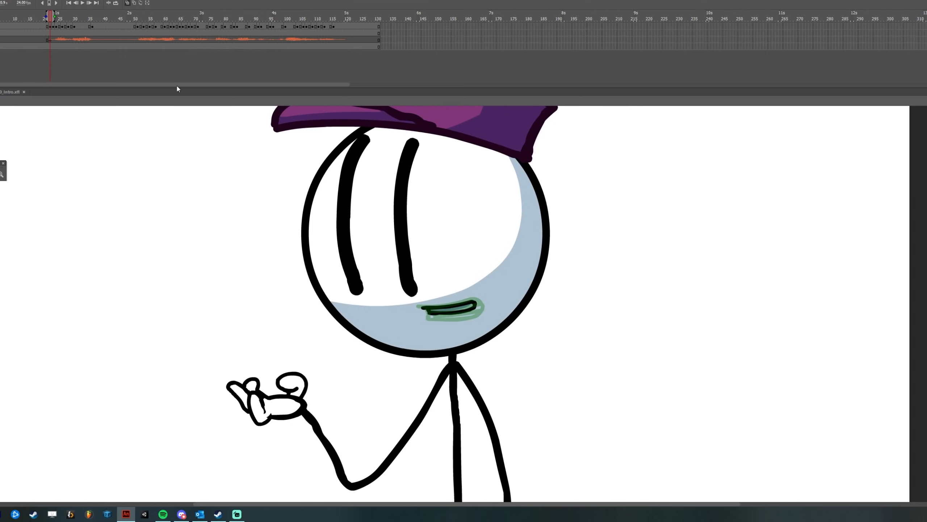
Compare neighbouring mouths between about frames 22 and 30 with onion skinning, and turn it off
key(period)
key(period)
key(period)
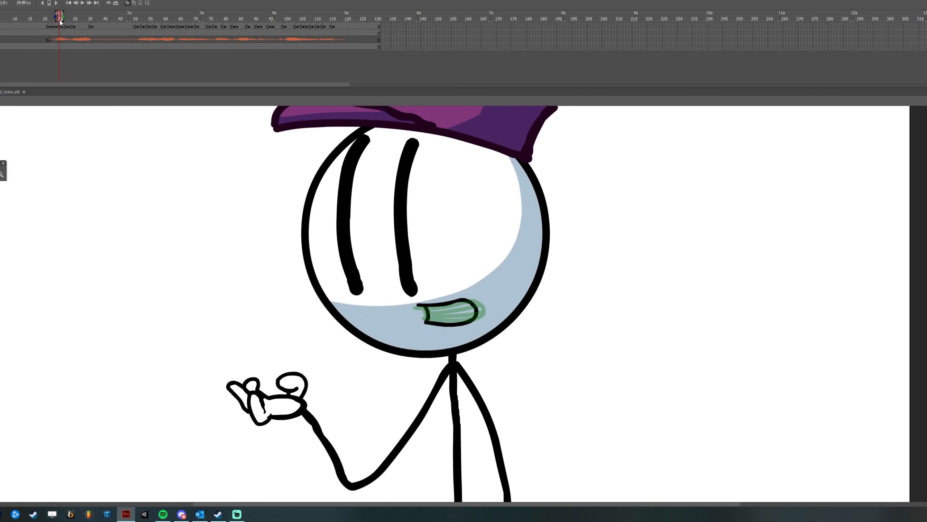
key(comma)
key(period)
key(period)
key(period)
key(period)
key(period)
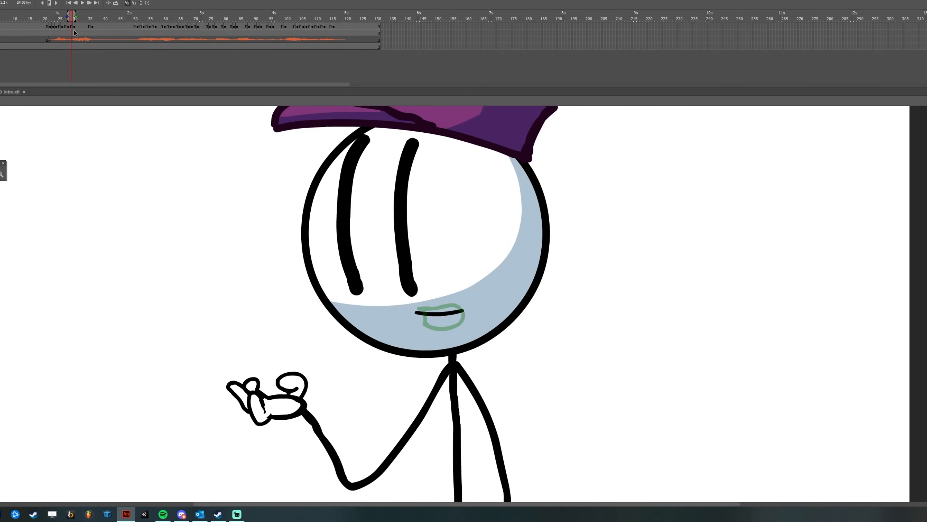
key(comma)
key(comma)
key(comma)
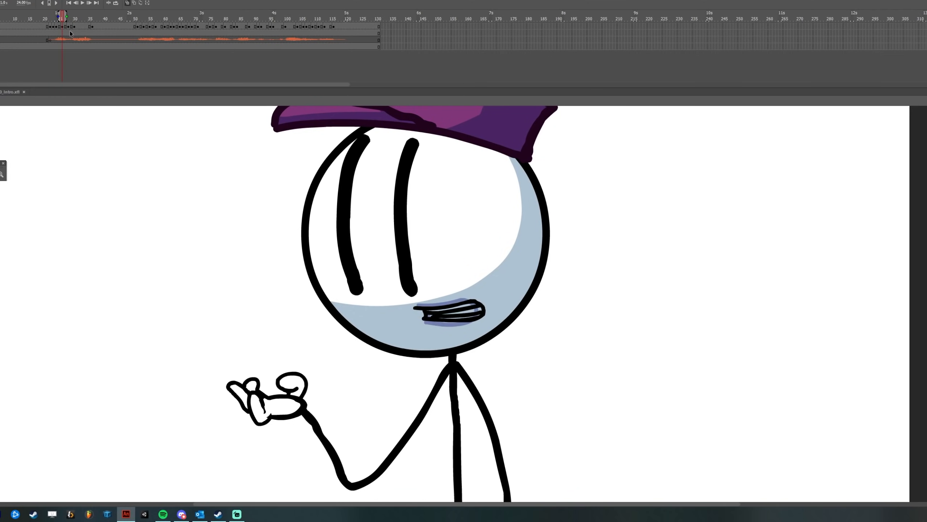
key(period)
key(period)
click(126, 3)
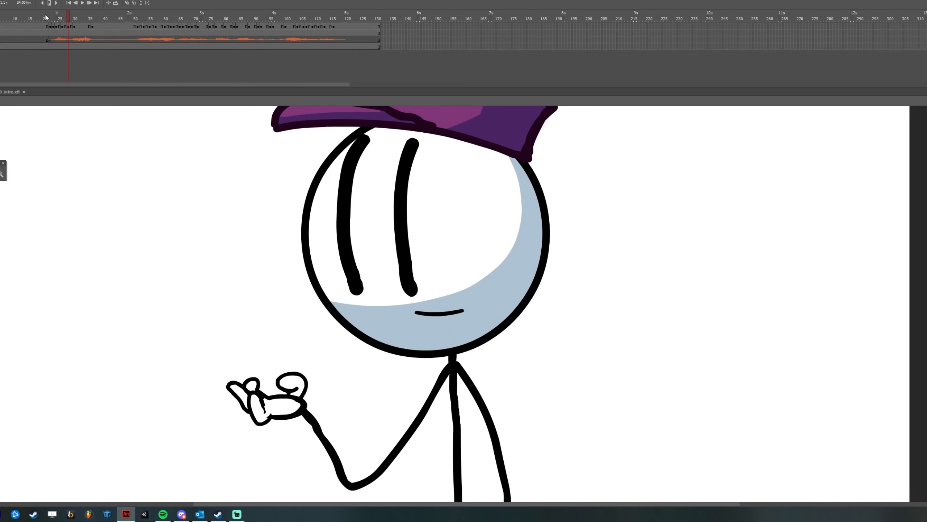
Add a keyframe at about frame 34 and draw a narrow open in-between mouth, with onion skinning showing the neighbouring mouths
drag(56, 15, 88, 15)
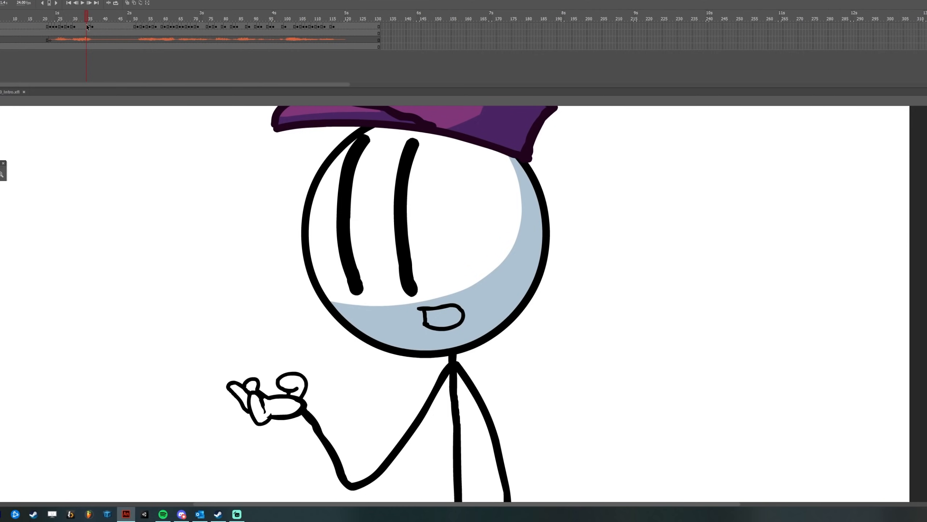
click(86, 27)
click(127, 3)
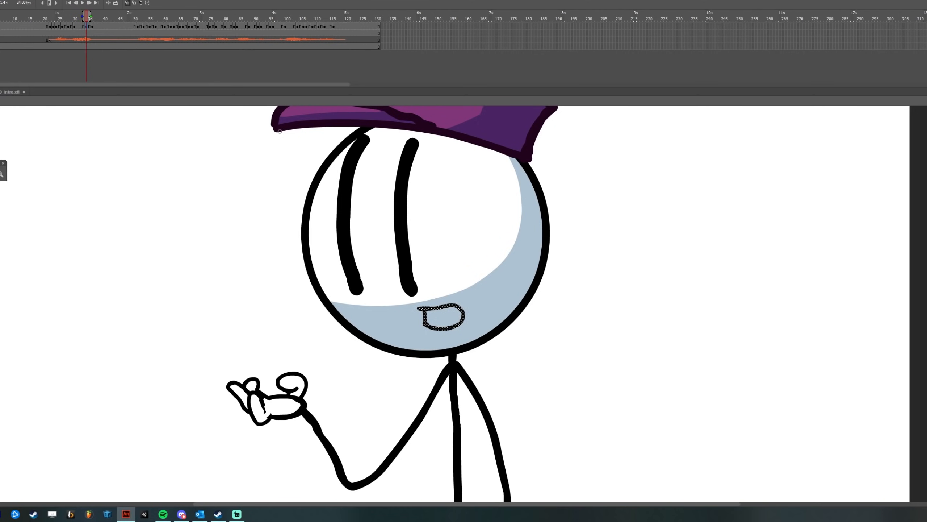
key(.)
click(430, 309)
key(Delete)
drag(91, 16, 94, 16)
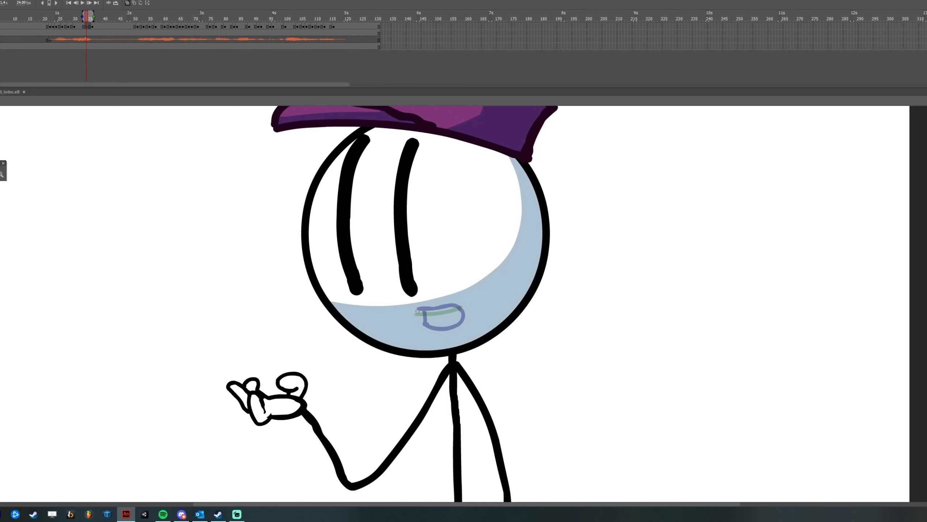
mouse_move(416, 310)
mouse_down()
mouse_move(458, 304)
mouse_move(467, 313)
mouse_move(422, 316)
mouse_up()
key(ctrl+z)
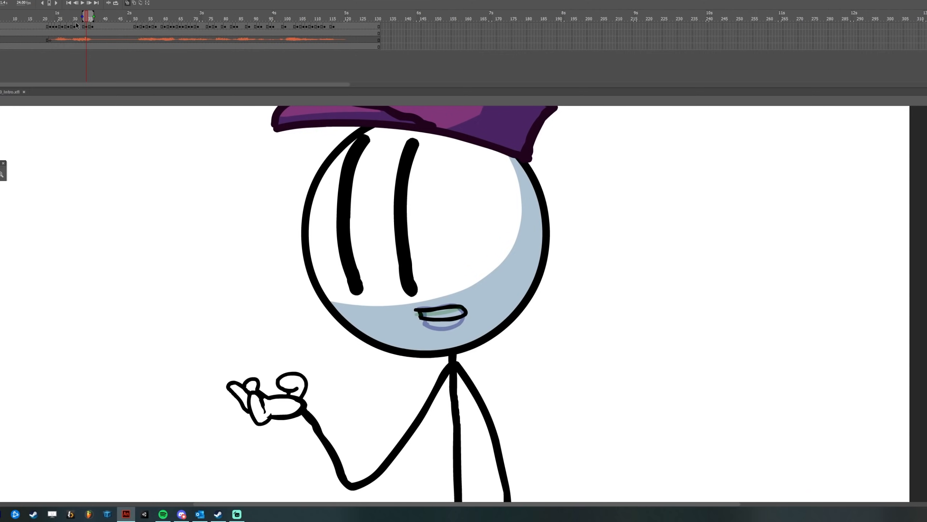
Play the lip-sync from about frame 20 and examine the mouths up to about frame 37
click(46, 19)
key(Return)
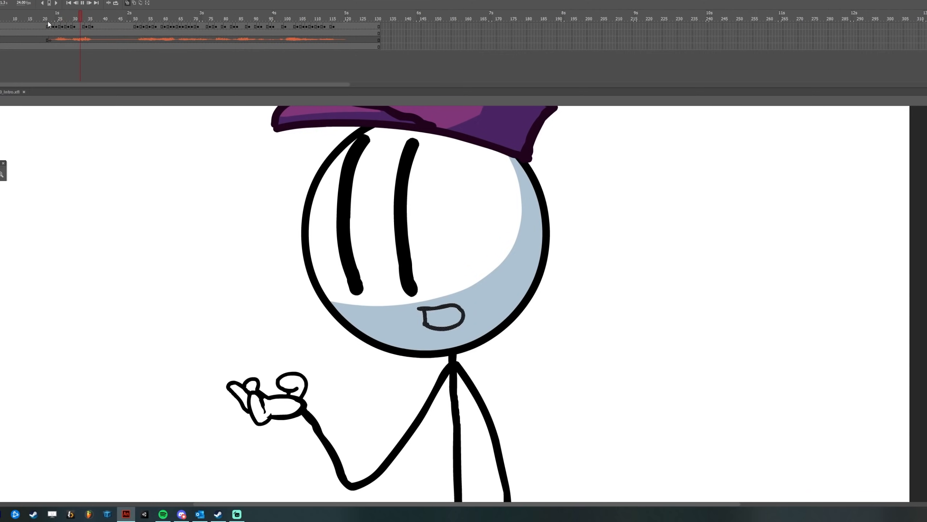
key(Return)
drag(69, 17, 101, 15)
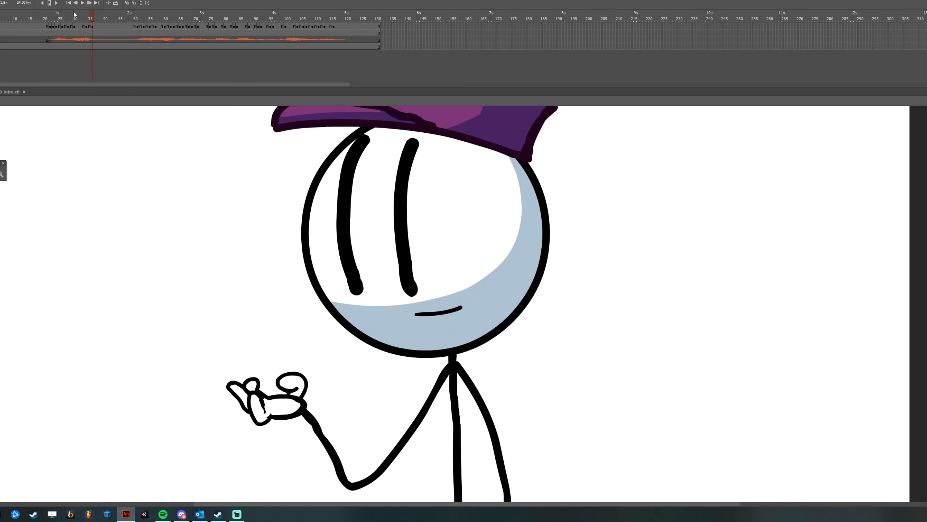
click(92, 16)
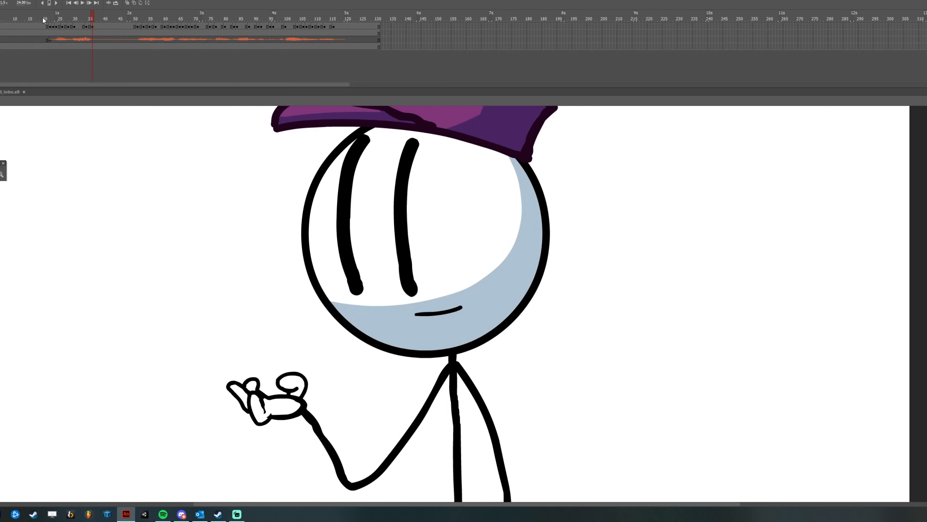
click(42, 16)
drag(86, 16, 95, 20)
Add a blank mouth drawing just after the closed mouth and draw a small open mouth at about frame 39
click(100, 27)
click(99, 26)
key(F7)
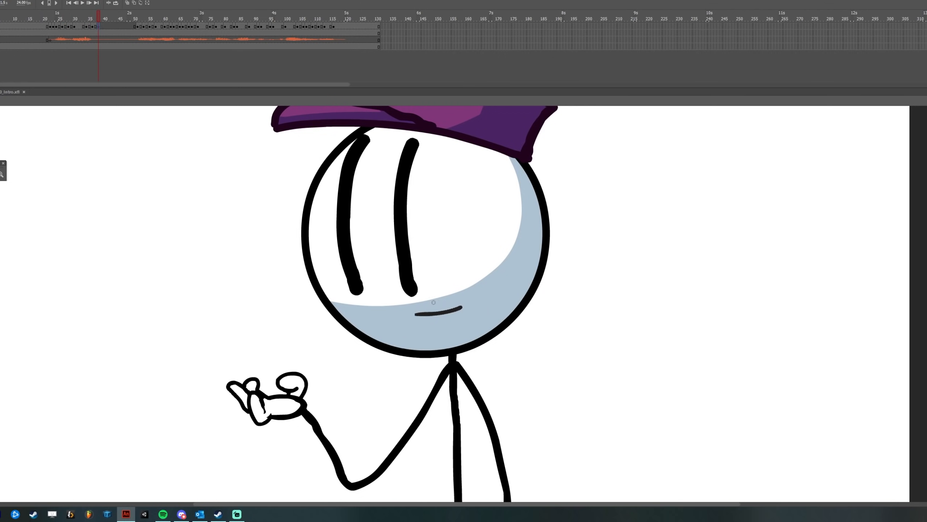
key(Delete)
mouse_move(415, 314)
mouse_down()
mouse_move(462, 307)
mouse_move(445, 309)
mouse_move(460, 316)
mouse_move(432, 324)
mouse_move(423, 315)
mouse_up()
click(101, 27)
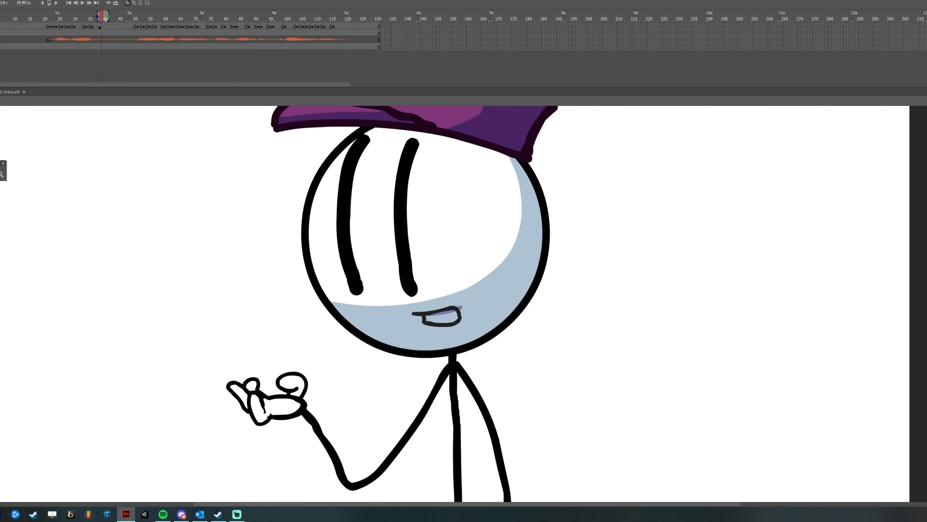
Draw an in-between mouth at about frame 38 using onion skinning, undoing unwanted strokes, and turn onion skinning off
click(98, 26)
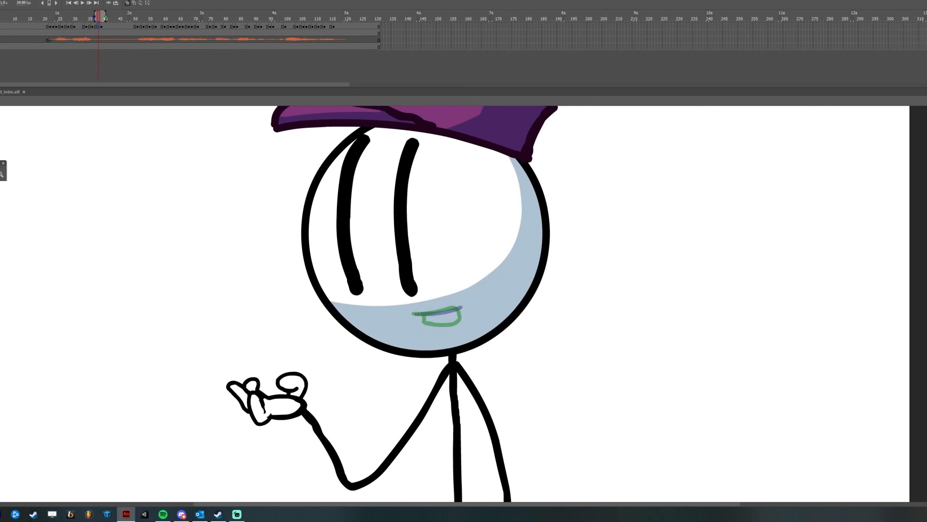
mouse_move(414, 314)
mouse_down()
mouse_move(455, 308)
mouse_move(458, 321)
mouse_move(444, 327)
mouse_move(434, 313)
mouse_move(461, 310)
mouse_move(461, 322)
mouse_move(425, 326)
mouse_up()
key(ctrl+z)
key(ctrl+z)
click(128, 4)
click(100, 18)
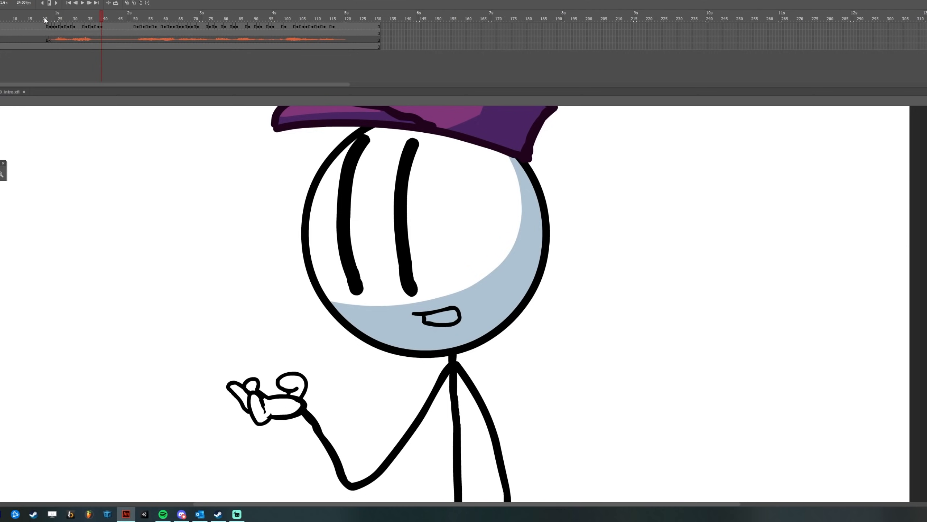
Replay the lip-sync from about frame 15 and examine the open mouth drawings around frame 39
mouse_move(44, 18)
mouse_down()
mouse_move(117, 19)
mouse_move(30, 17)
mouse_up()
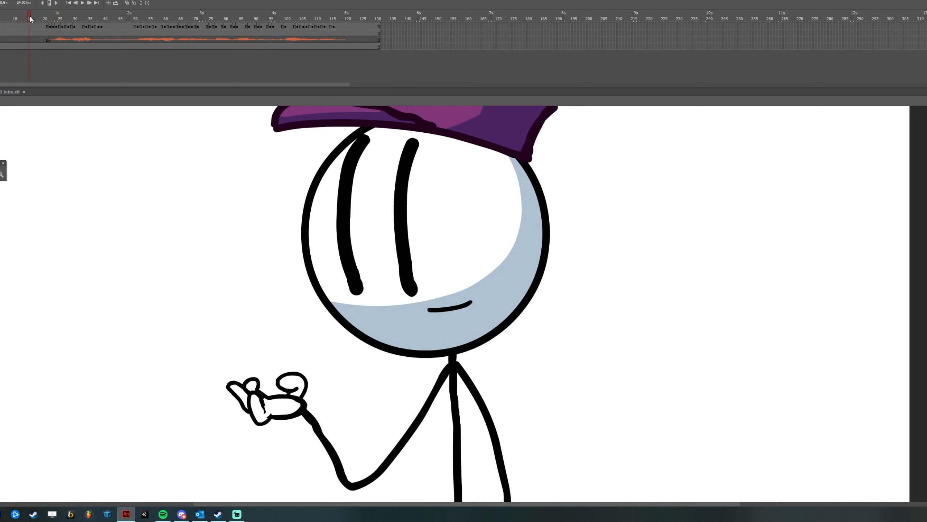
key(Return)
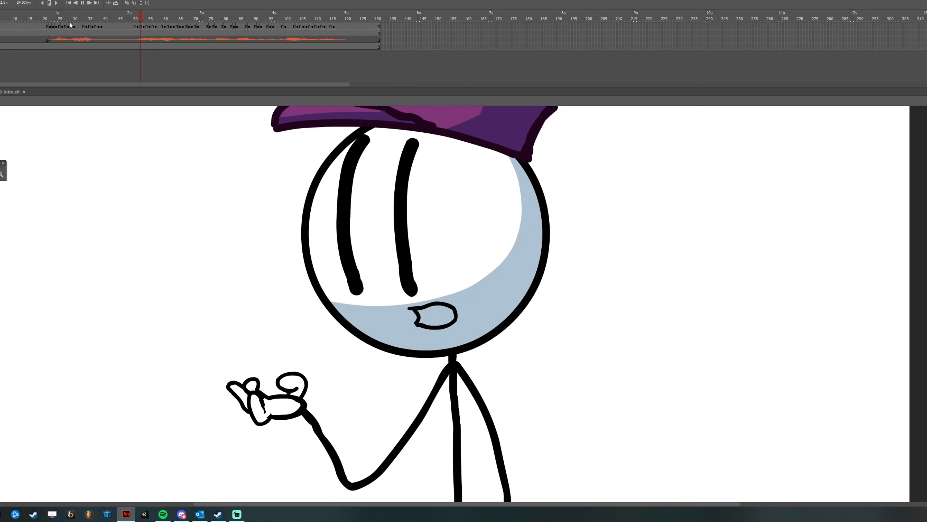
drag(96, 24, 101, 30)
click(101, 26)
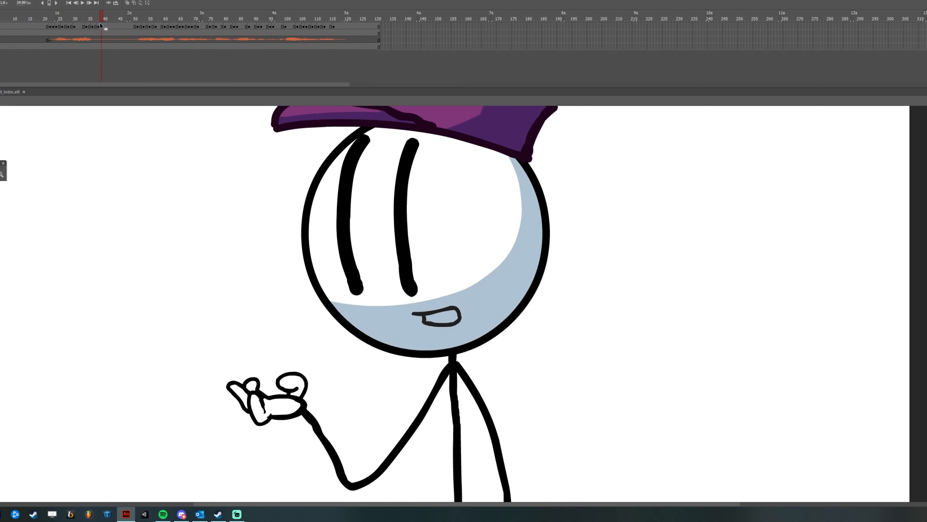
key(Return)
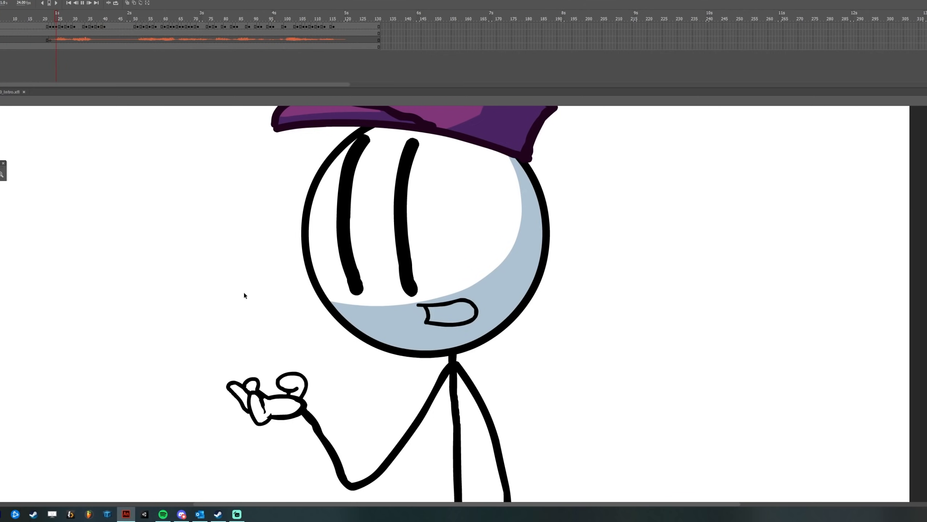
key(Return)
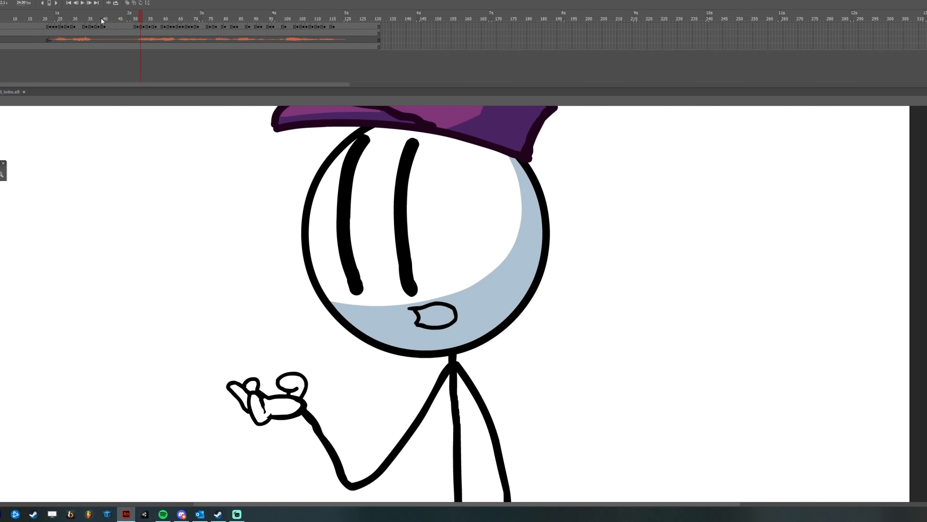
drag(102, 21, 101, 21)
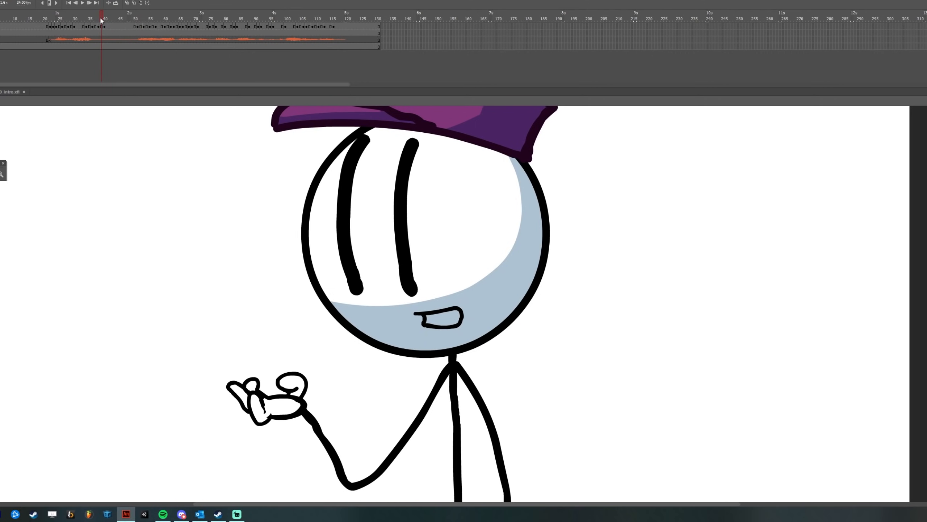
Play back the mouth animation from frame 20
click(44, 19)
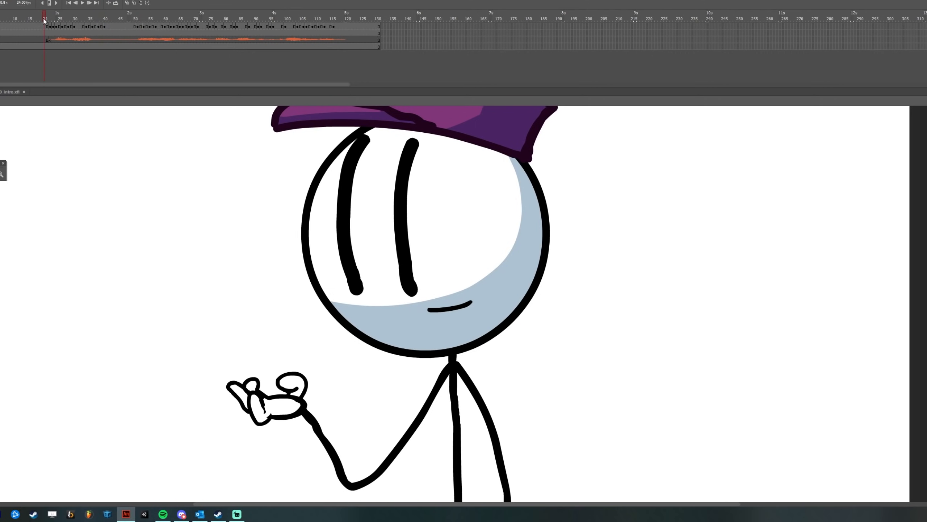
key(Return)
key(Return)
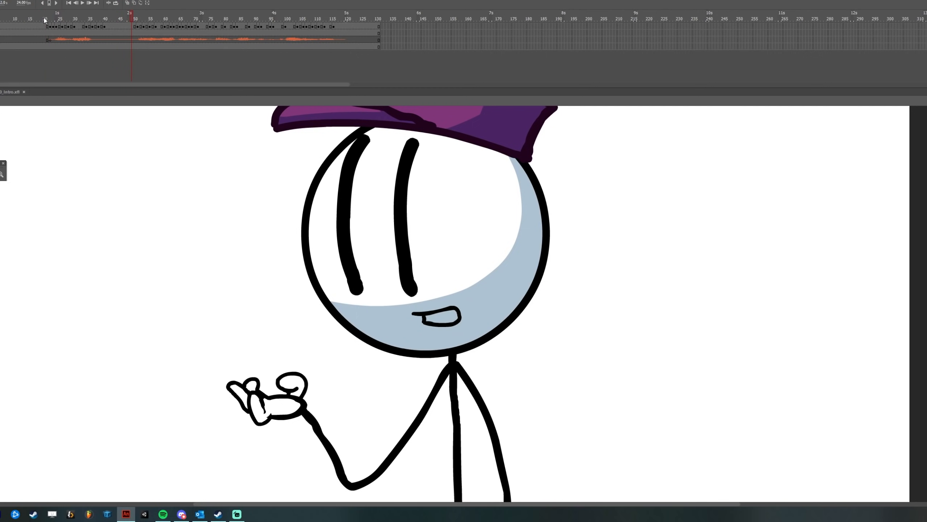
With onion skin on, clear the mouth on frame 54 and draw a slightly smaller toothed in-between mouth
mouse_move(134, 18)
mouse_down()
mouse_move(152, 17)
mouse_move(145, 17)
mouse_up()
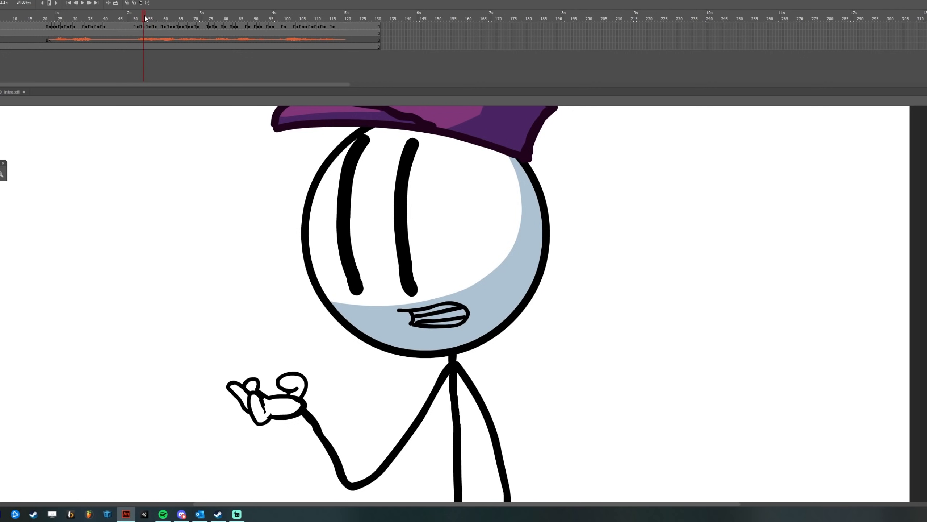
click(127, 2)
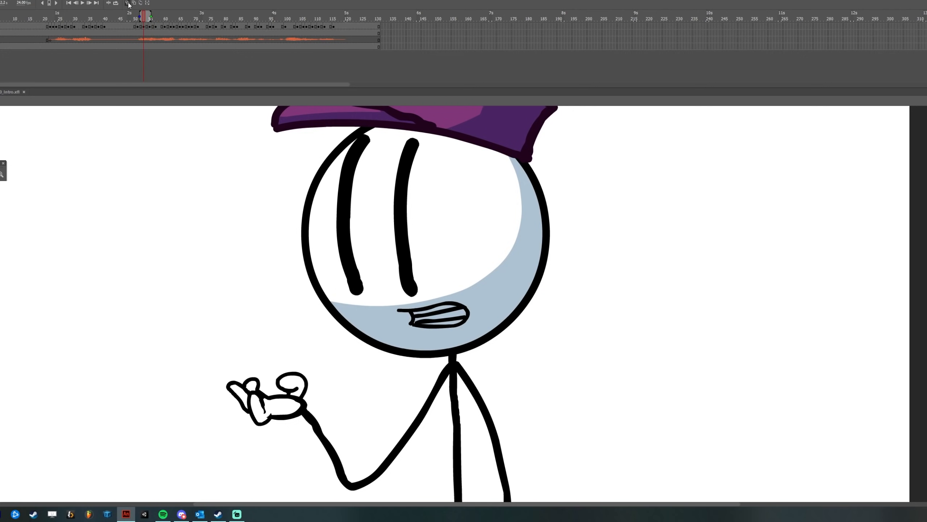
click(147, 27)
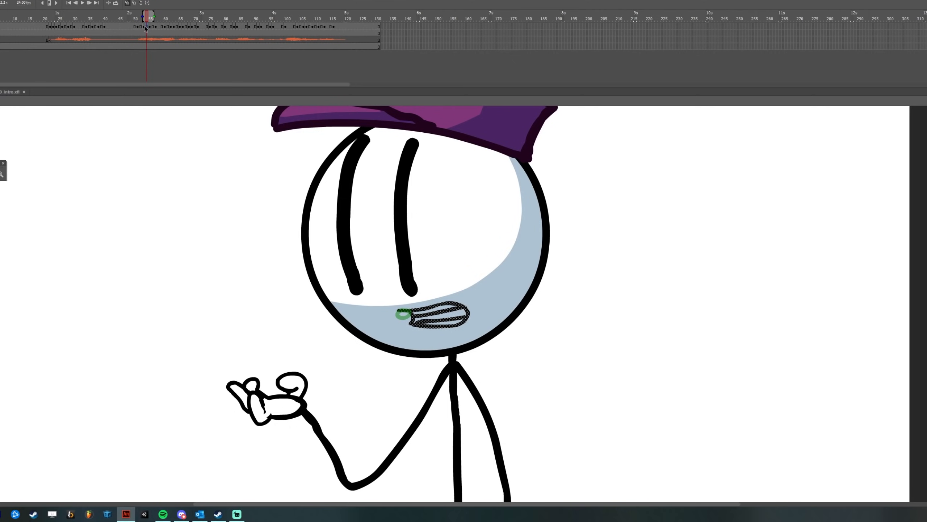
key(Delete)
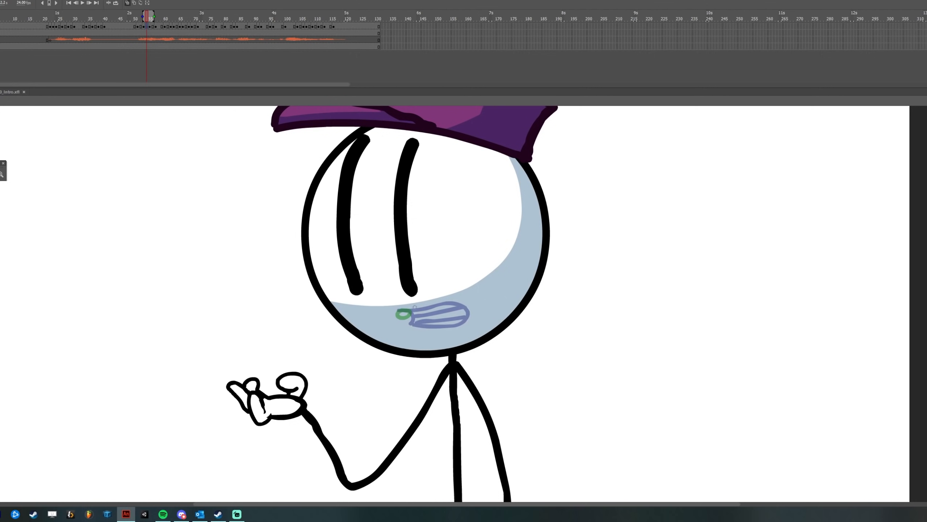
mouse_move(398, 310)
mouse_down()
mouse_move(449, 305)
mouse_move(457, 320)
mouse_move(448, 323)
mouse_move(405, 319)
mouse_move(452, 308)
mouse_move(410, 319)
mouse_move(454, 314)
mouse_up()
key(ctrl+z)
Check the two frames after the new in-between and play the lip-sync from about frame 53
key(period)
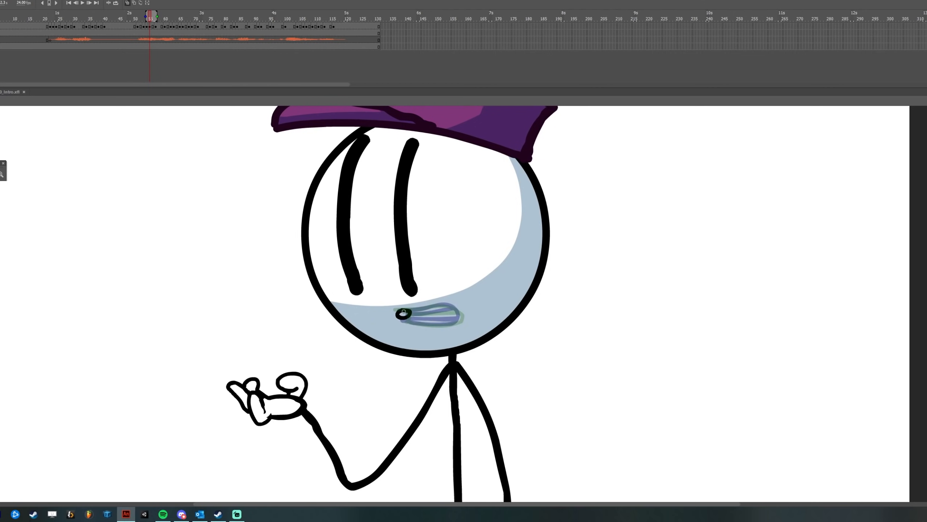
key(period)
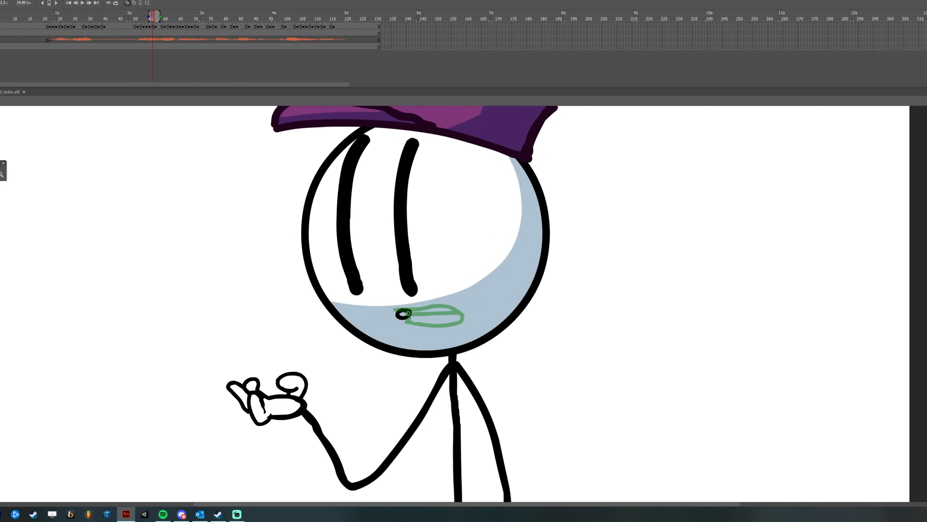
mouse_move(129, 14)
mouse_down()
mouse_move(117, 17)
mouse_move(150, 17)
mouse_move(141, 16)
mouse_up()
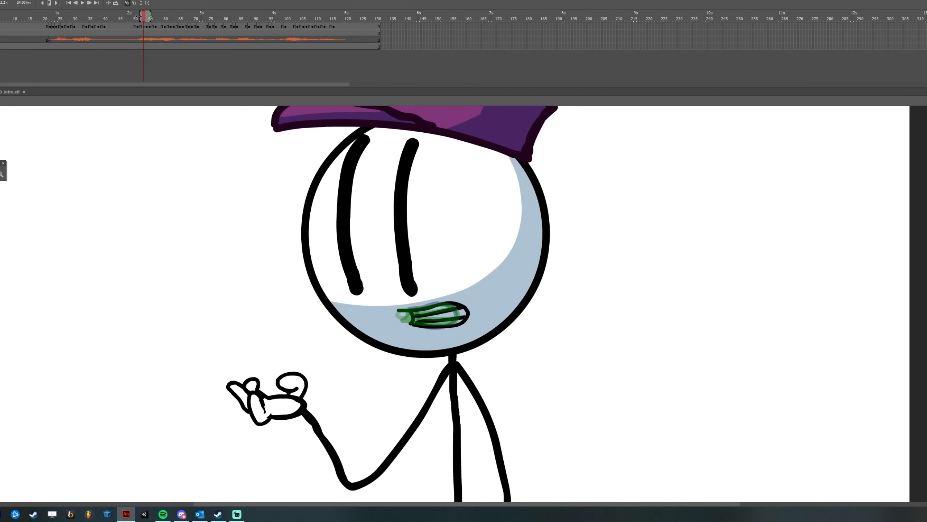
key(Return)
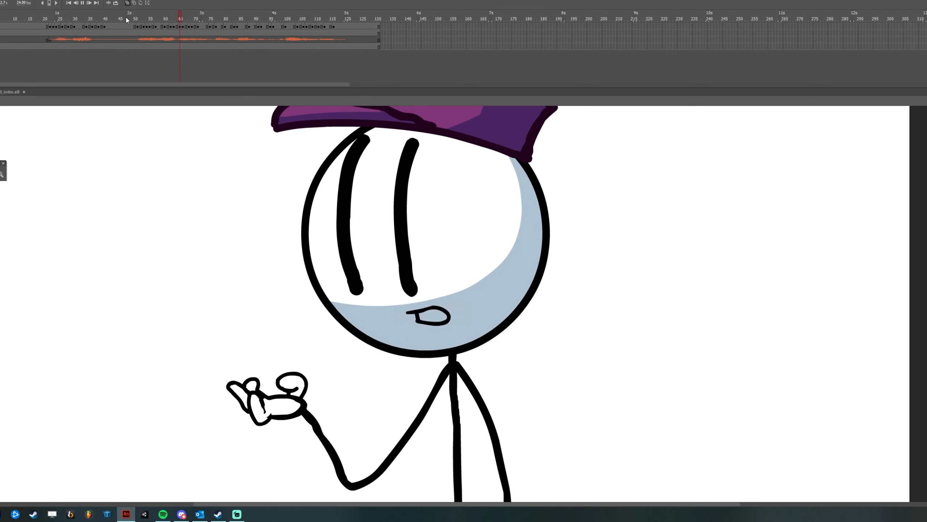
Insert a keyframe at frame 56 for the small round mouth, with onion skin on for comparison
drag(130, 17, 156, 16)
click(127, 3)
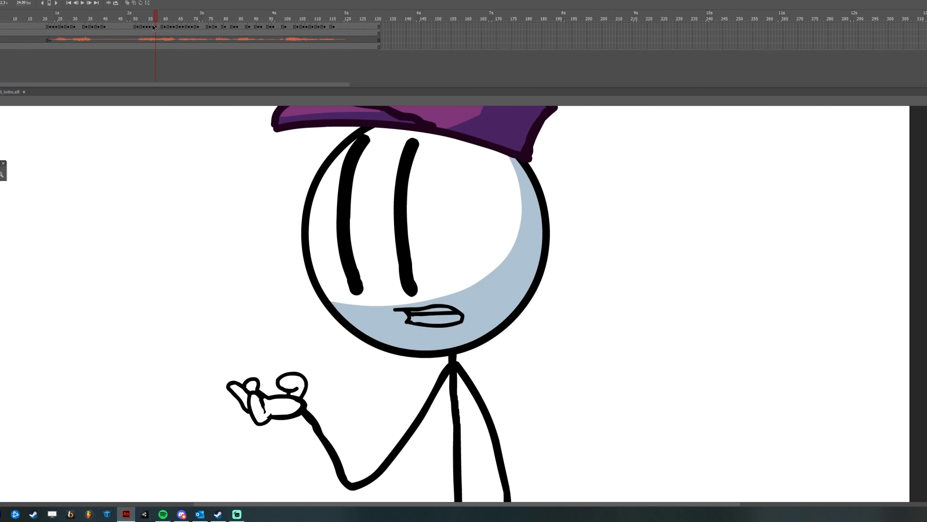
click(152, 26)
key(F6)
click(127, 3)
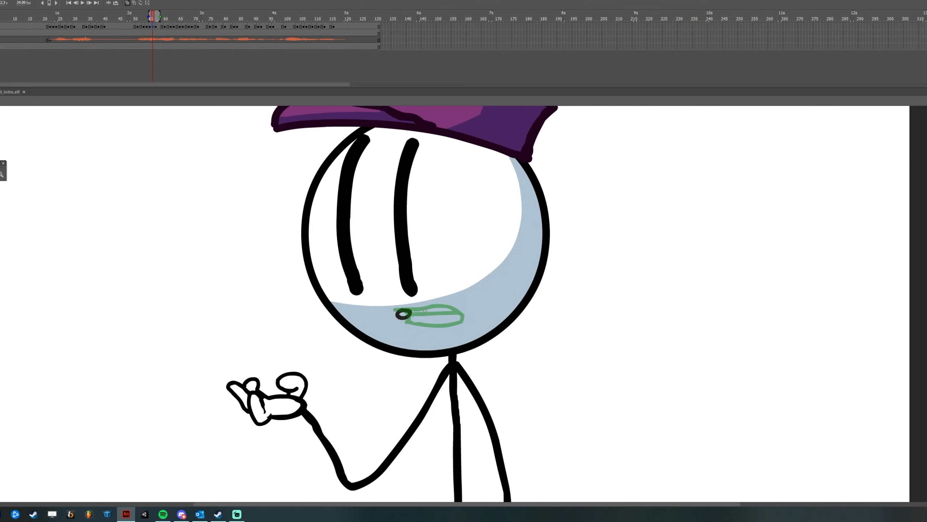
Redraw the small round mouth on frame 55 slightly closer to the center of the face
key(comma)
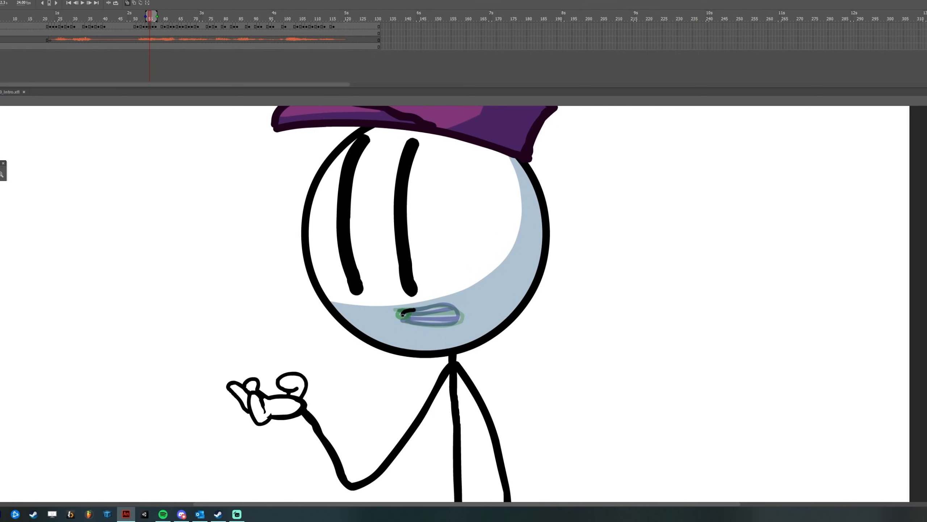
drag(403, 315, 418, 311)
key(ctrl+z)
click(127, 3)
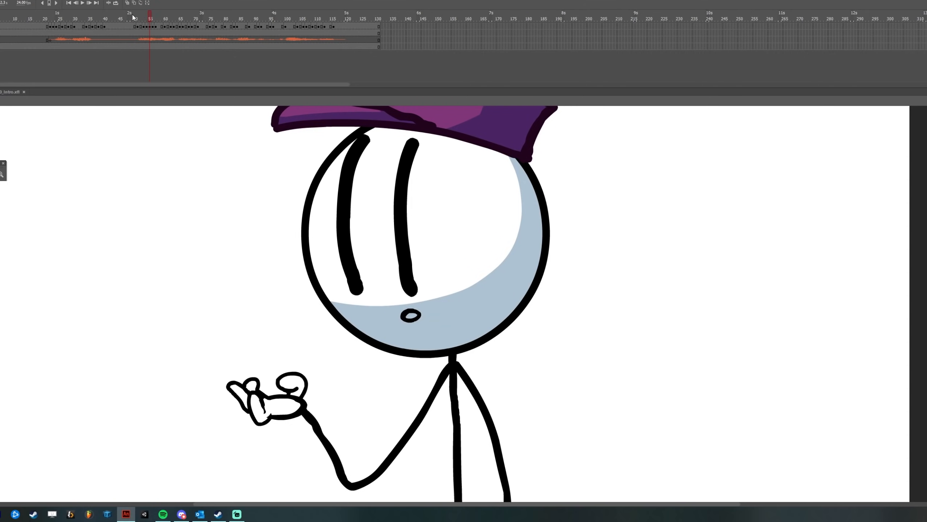
Clear the mouth on frame 57 and draw a narrower open mouth with a teeth line over the onion skin
drag(145, 15, 156, 12)
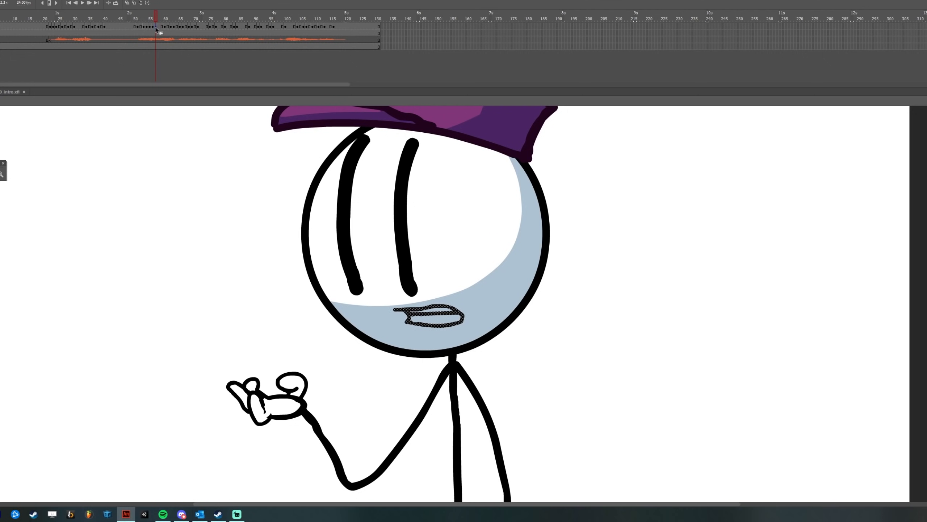
click(127, 3)
key(Delete)
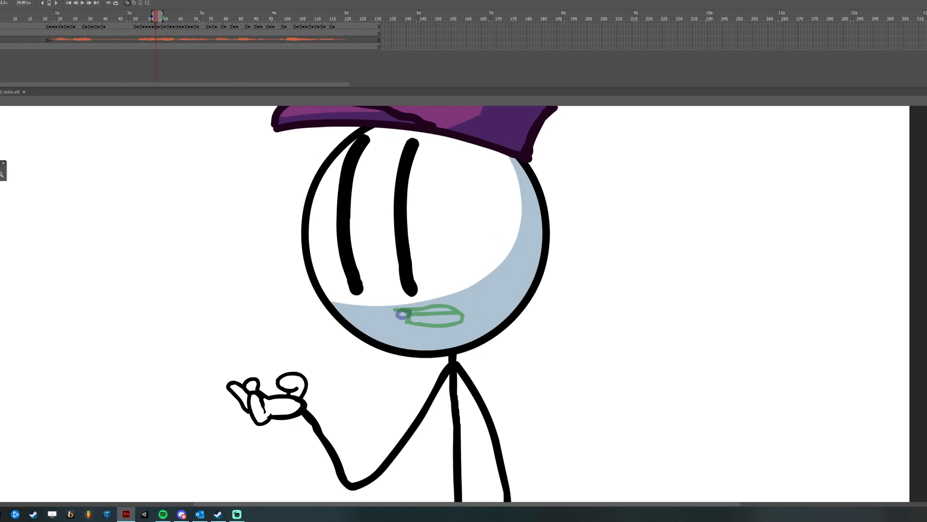
mouse_move(398, 309)
mouse_down()
mouse_move(448, 314)
mouse_move(423, 323)
mouse_move(400, 310)
mouse_move(446, 314)
mouse_up()
key(ctrl+z)
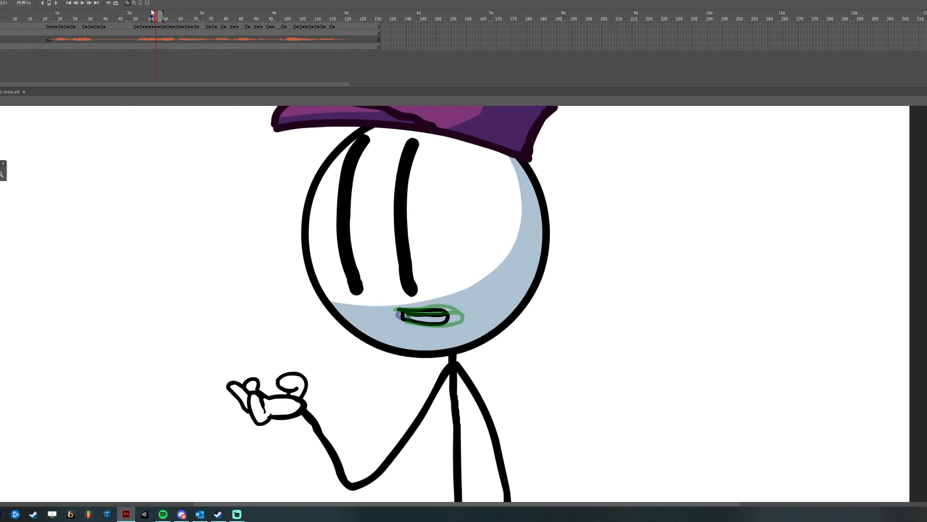
Play the lip-sync repeatedly from about the 2-second mark to check the new in-between mouths
key(Return)
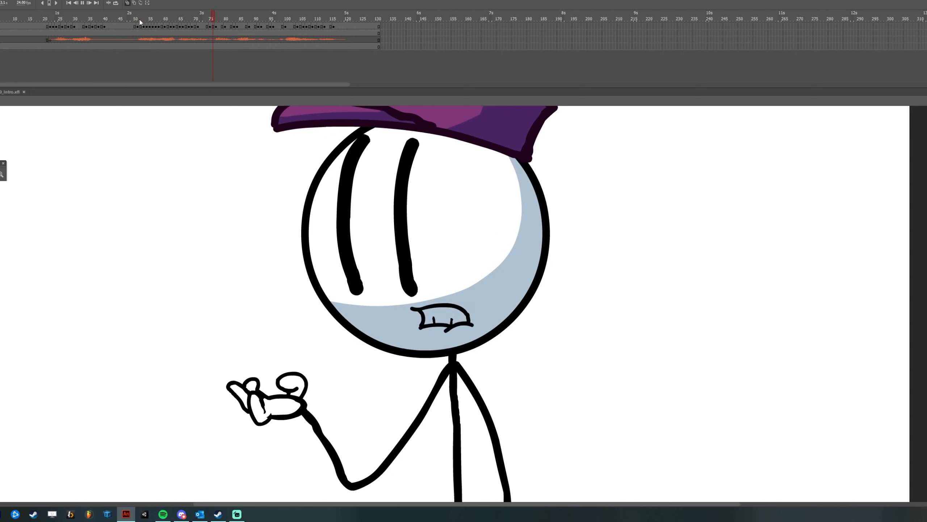
key(Return)
click(131, 18)
key(Return)
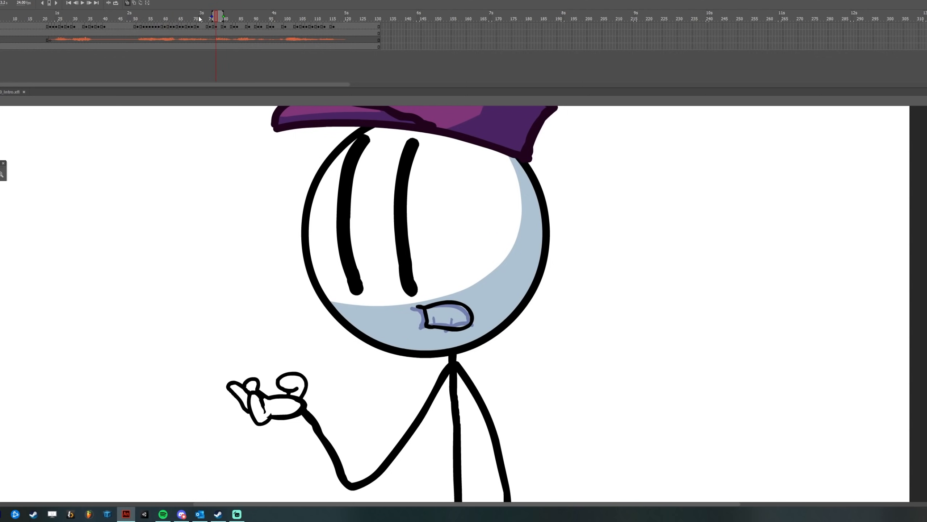
click(135, 17)
key(Return)
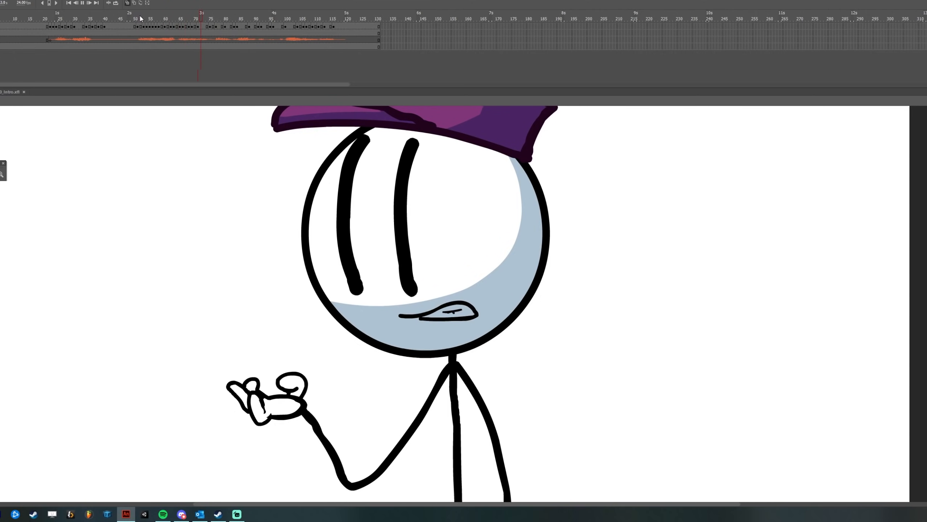
key(Return)
Clear the mouth on frame 73 and draw a rounder in-between mouth with a tapered corner and small teeth lines
mouse_move(182, 15)
mouse_down()
mouse_move(211, 13)
mouse_move(200, 14)
mouse_up()
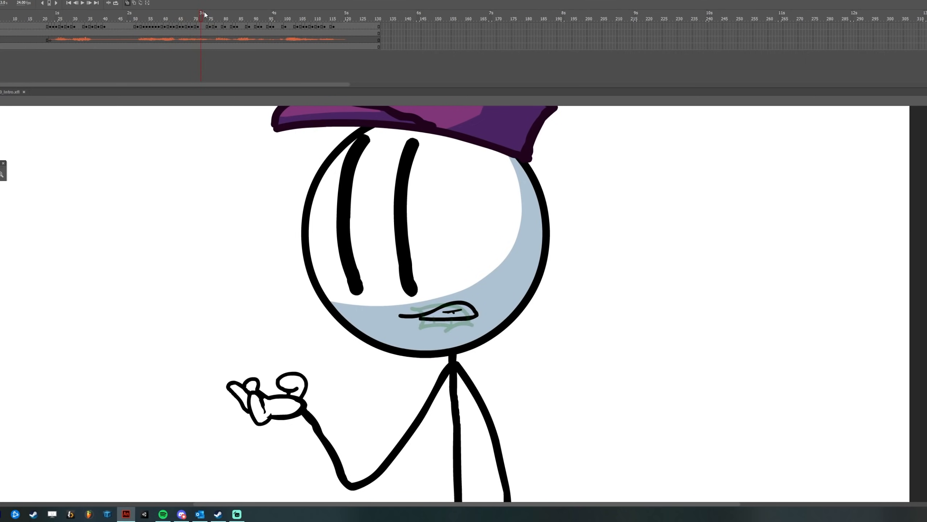
click(200, 26)
click(203, 26)
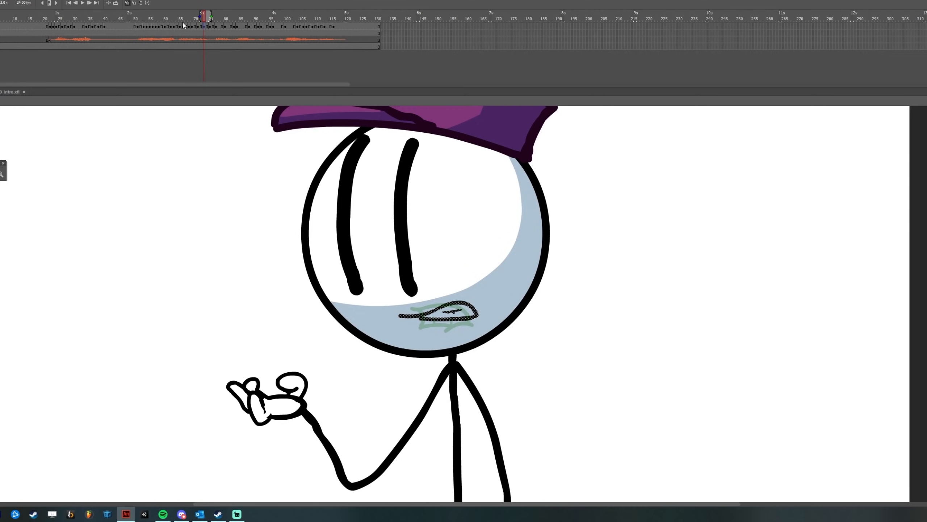
key(Delete)
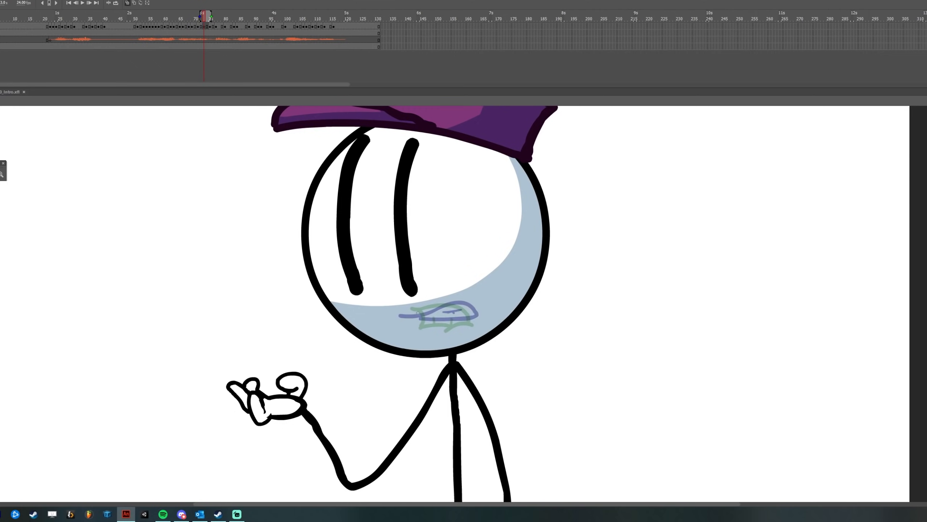
mouse_move(398, 314)
mouse_down()
mouse_move(451, 301)
mouse_move(473, 312)
mouse_move(462, 327)
mouse_move(415, 315)
mouse_move(486, 299)
mouse_move(470, 309)
mouse_up()
key(ctrl+z)
ctrl+click(449, 313)
key(ctrl+minus)
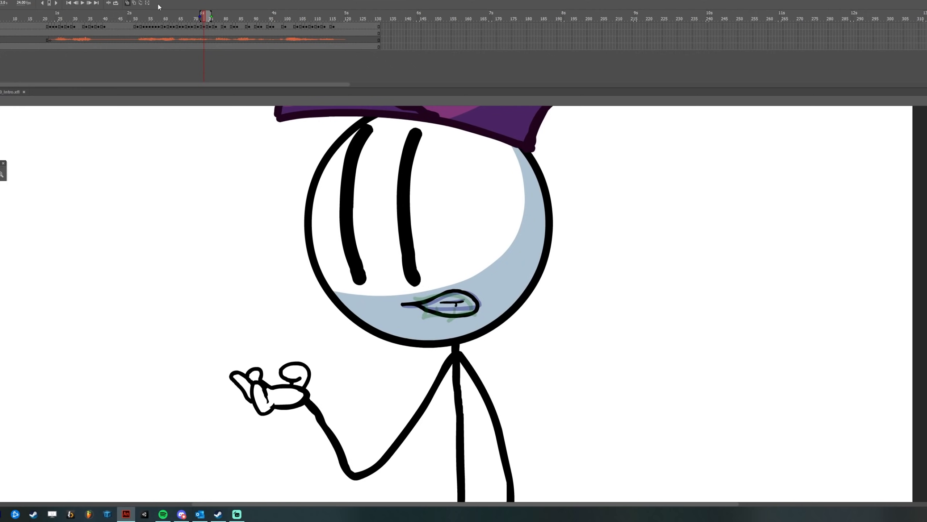
click(127, 3)
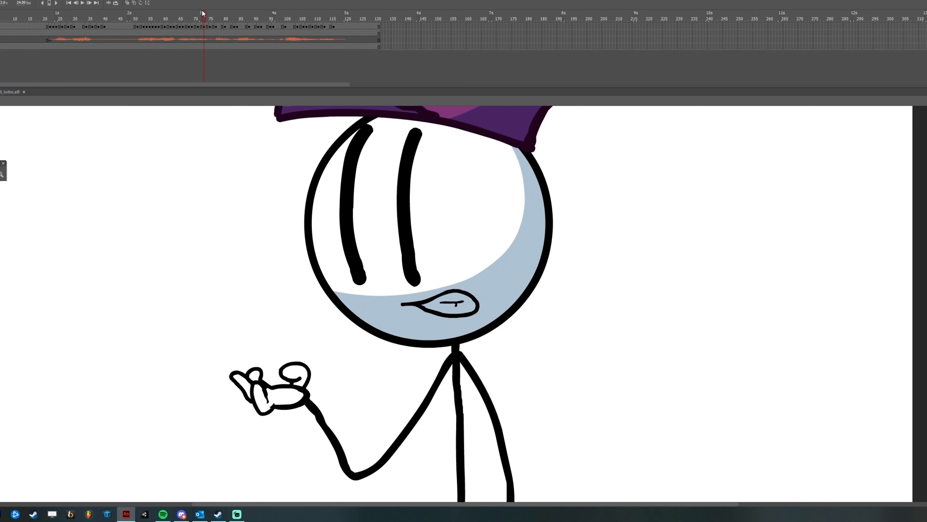
Clear the mouth on frame 76 and redraw it with two tooth lines, using the onion-skinned neighbouring mouths as a guide
mouse_move(202, 15)
mouse_down()
mouse_move(183, 16)
mouse_move(210, 13)
mouse_up()
click(127, 3)
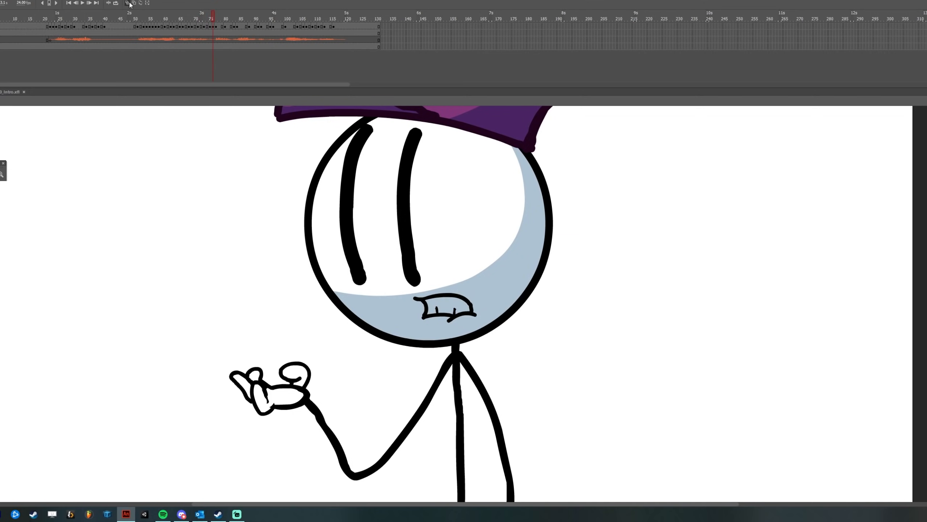
click(452, 296)
key(Delete)
key(ctrl+equal)
key(b)
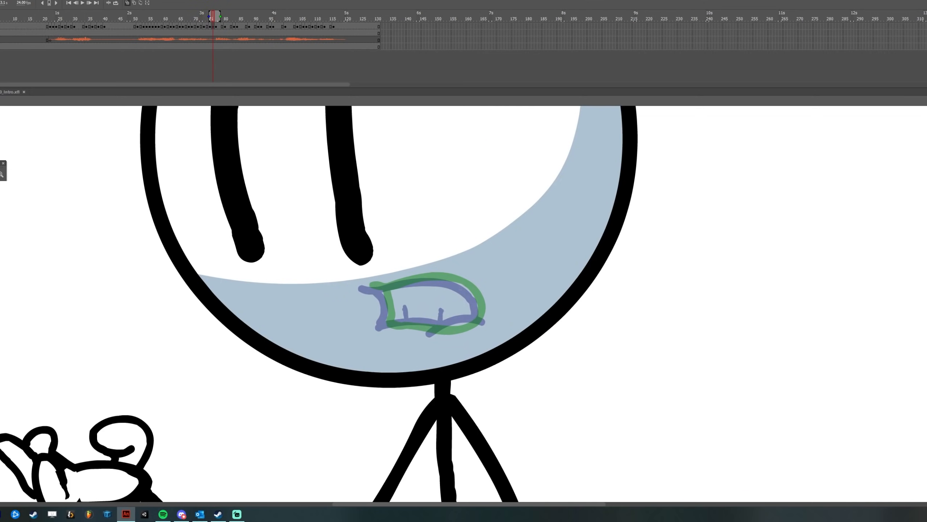
key(ctrl+minus)
mouse_move(414, 300)
mouse_down()
mouse_move(470, 305)
mouse_move(471, 320)
mouse_move(421, 325)
mouse_move(435, 305)
mouse_move(473, 304)
mouse_up()
key(ctrl+z)
key(ctrl+z)
key(ctrl+z)
key(z)
click(447, 313)
key(ctrl+minus)
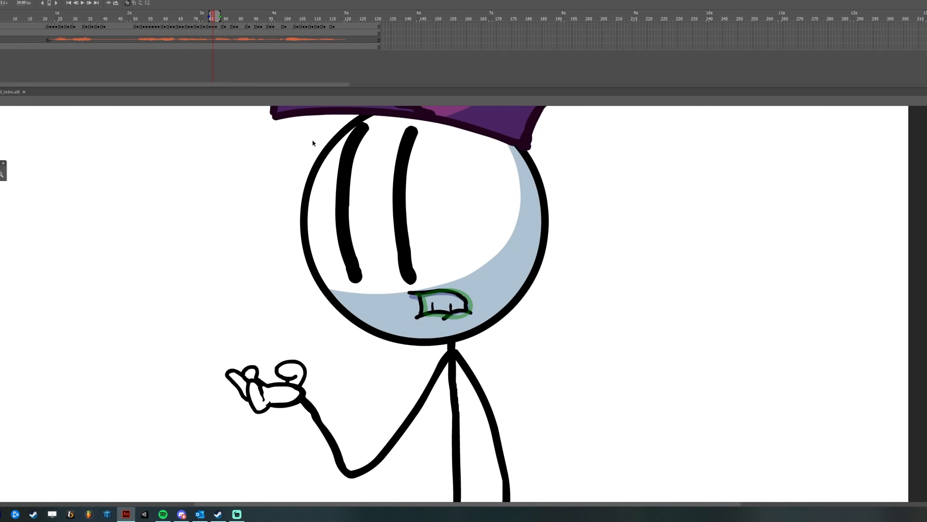
click(127, 2)
Clear the mouth on frame 77 and draw a taller, rounded open mouth without teeth
mouse_move(218, 18)
mouse_down()
mouse_move(193, 19)
mouse_move(218, 16)
mouse_up()
click(216, 23)
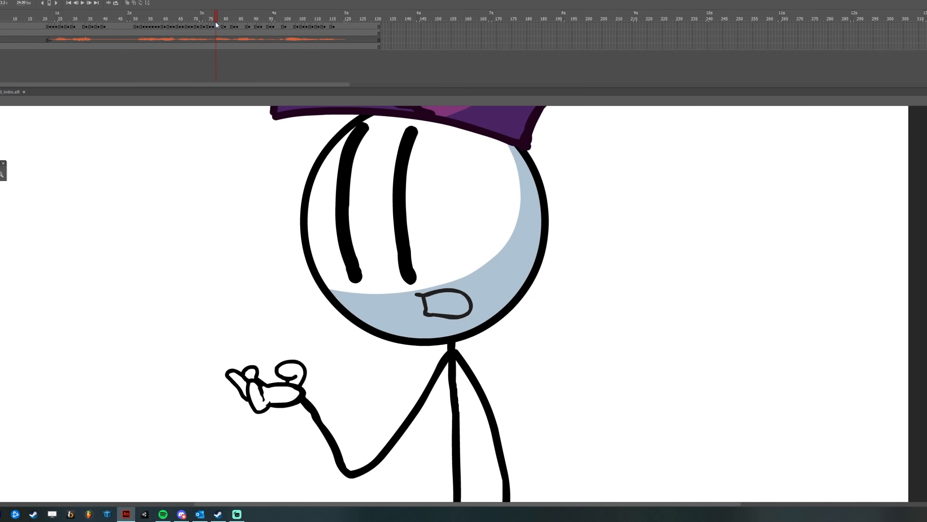
click(127, 4)
key(Delete)
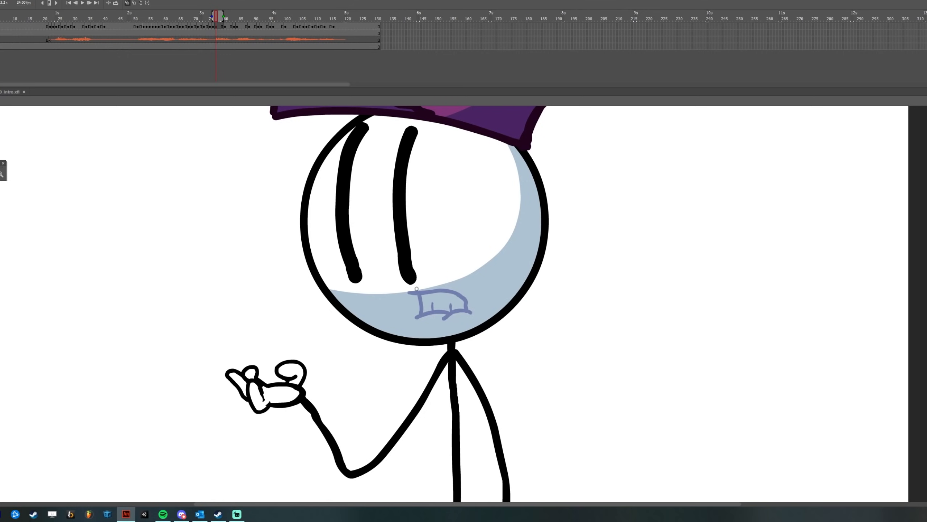
mouse_move(414, 289)
mouse_down()
mouse_move(459, 287)
mouse_move(467, 314)
mouse_up()
key(ctrl+z)
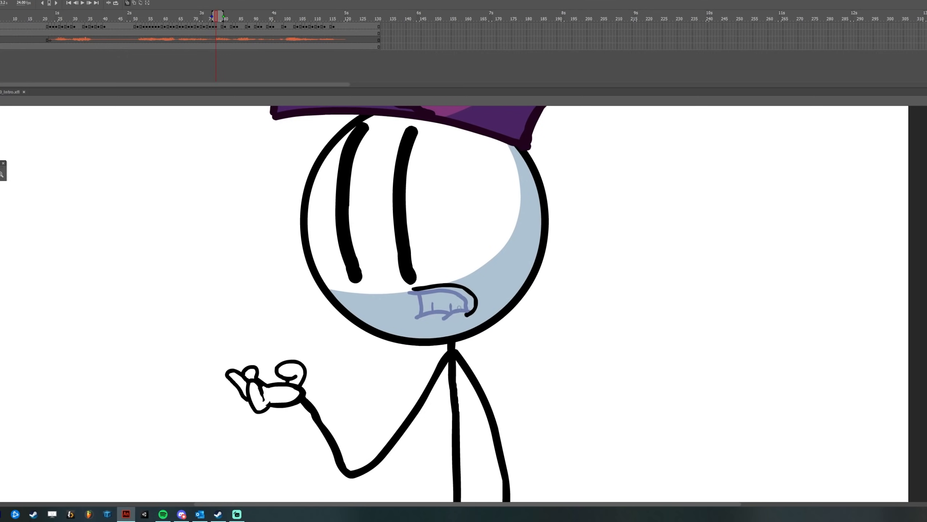
key(ctrl+z)
mouse_move(413, 289)
mouse_down()
mouse_move(441, 286)
mouse_move(467, 305)
mouse_move(455, 321)
mouse_move(428, 317)
mouse_move(422, 291)
mouse_move(427, 315)
mouse_up()
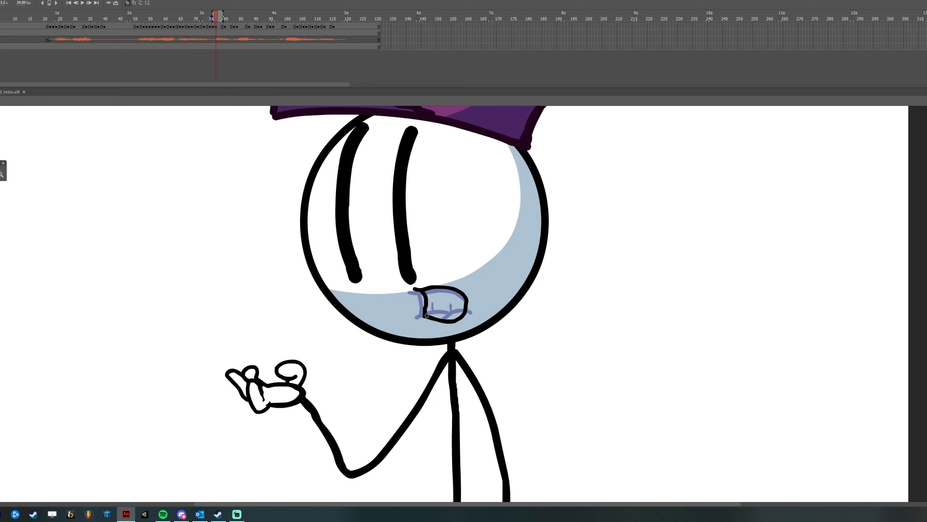
click(128, 3)
Draw a flatter open in-between mouth on frame 79 over the onion skin and advance to frame 82
mouse_move(214, 18)
mouse_down()
mouse_move(199, 16)
mouse_move(221, 16)
mouse_up()
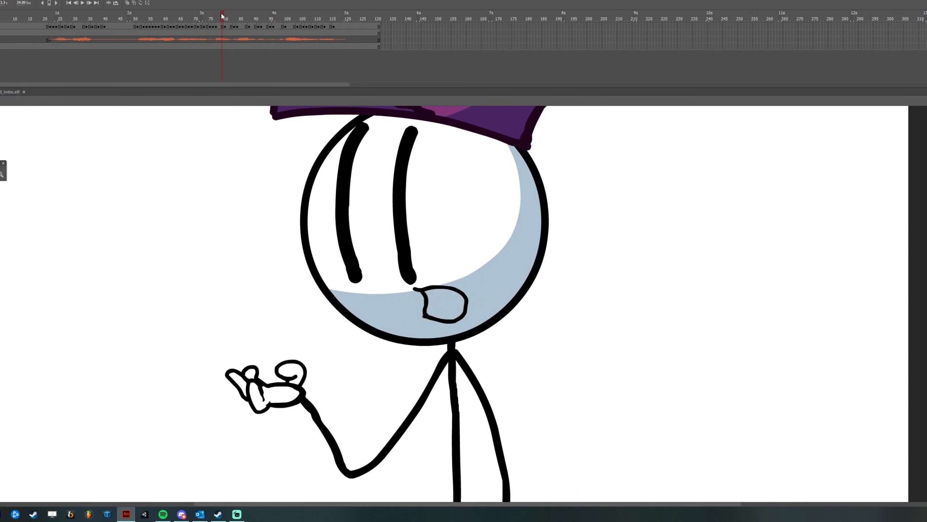
click(127, 2)
mouse_move(415, 294)
mouse_down()
mouse_move(472, 301)
mouse_move(455, 316)
mouse_move(419, 309)
mouse_move(423, 297)
mouse_up()
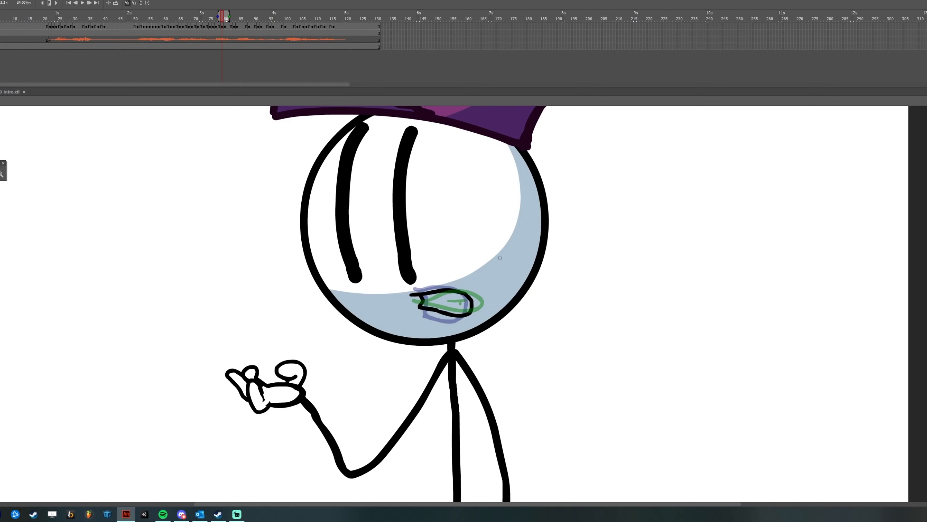
key(period)
key(period)
key(period)
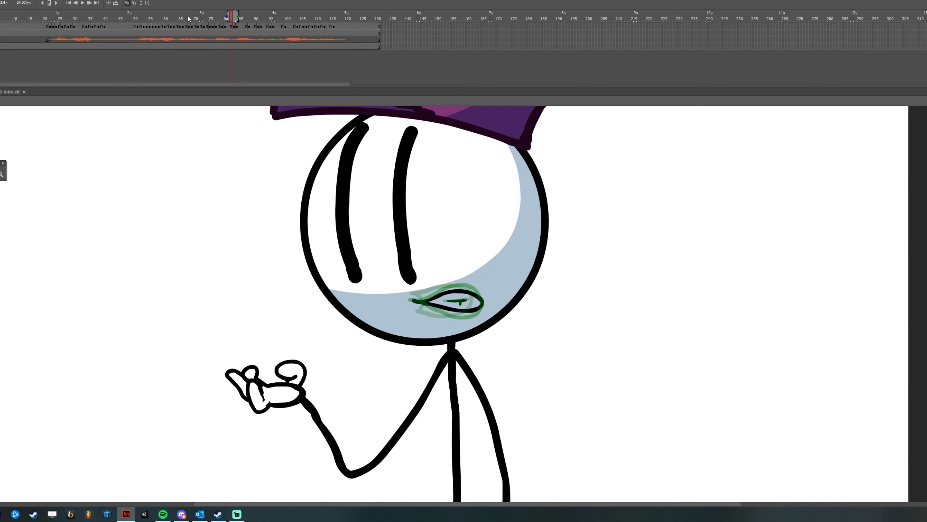
Insert a blank keyframe near frame 85 and draw a flatter open in-between mouth over the onion skin
key(period)
key(period)
key(period)
key(period)
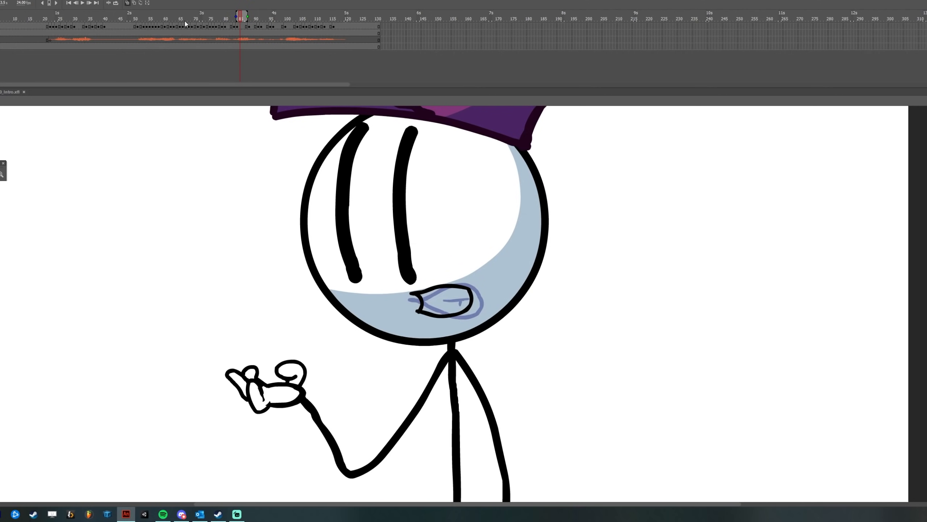
key(F7)
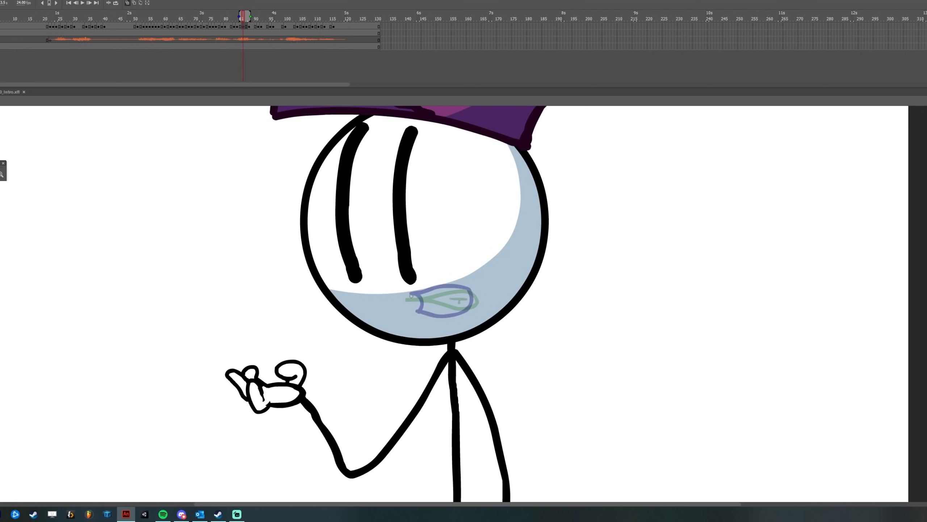
mouse_move(408, 296)
mouse_down()
mouse_move(456, 288)
mouse_move(468, 311)
mouse_move(417, 307)
mouse_move(420, 300)
mouse_up()
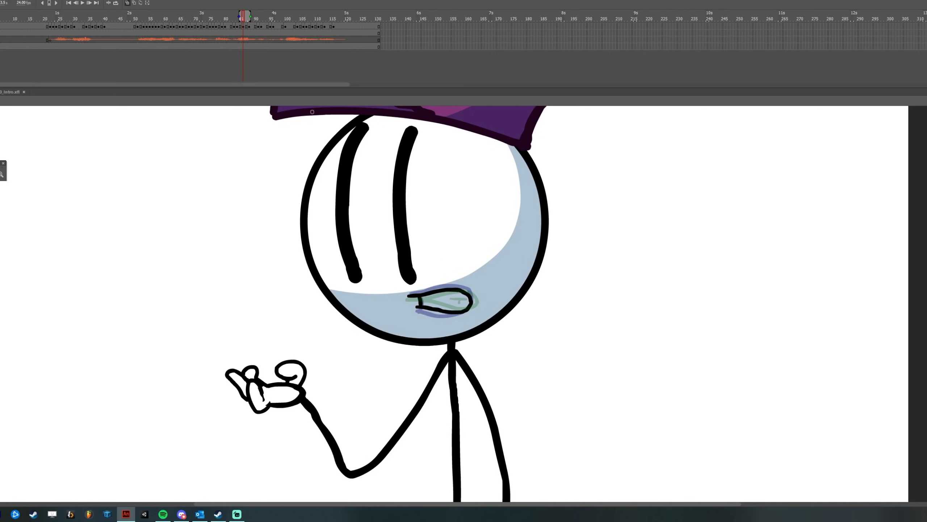
click(128, 3)
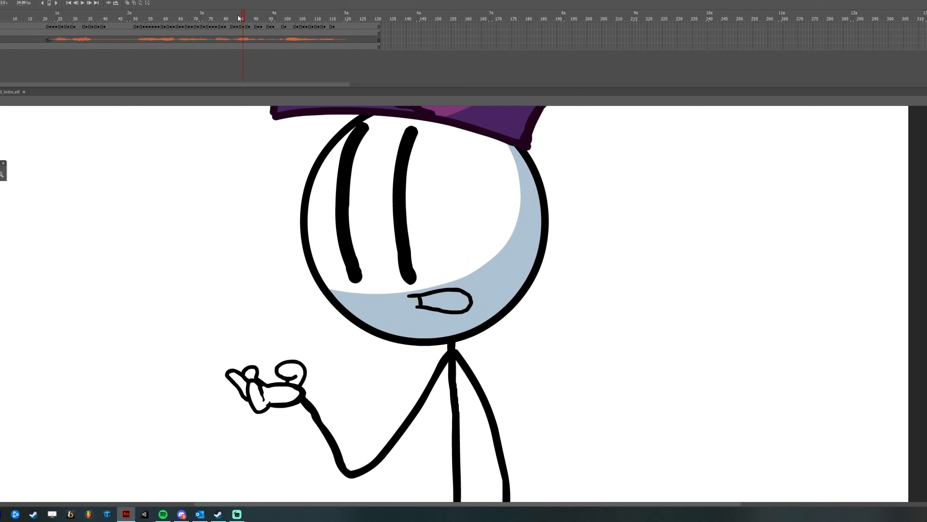
Go back to the open mouth near frame 83 and group it for isolated redrawing with onion skinning on
mouse_move(239, 18)
mouse_down()
mouse_move(198, 13)
mouse_move(238, 13)
mouse_up()
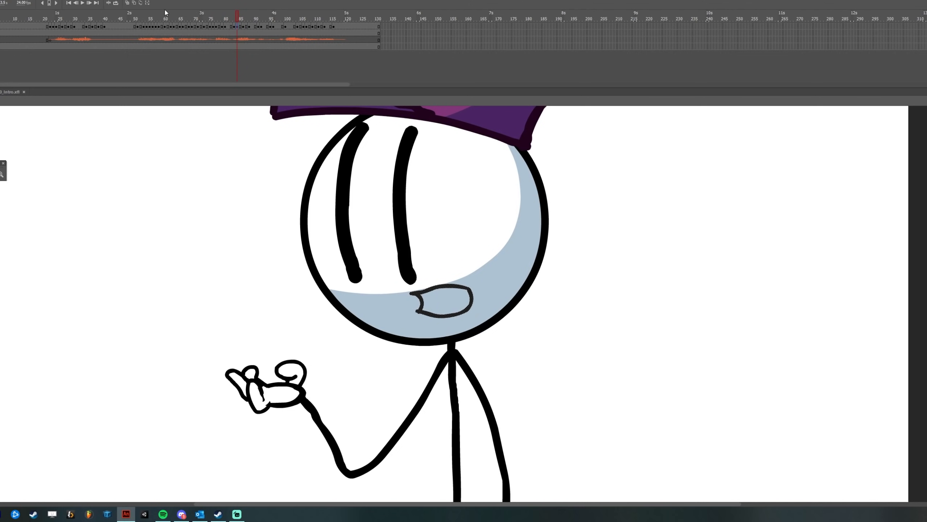
click(128, 3)
click(134, 3)
click(128, 2)
key(Delete)
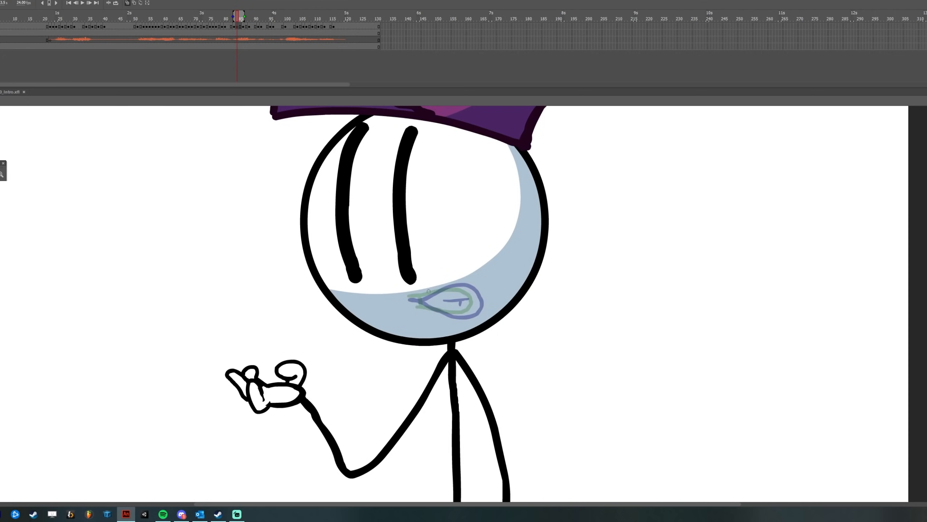
key(ctrl+z)
click(584, 291)
key(ctrl+g)
key(b)
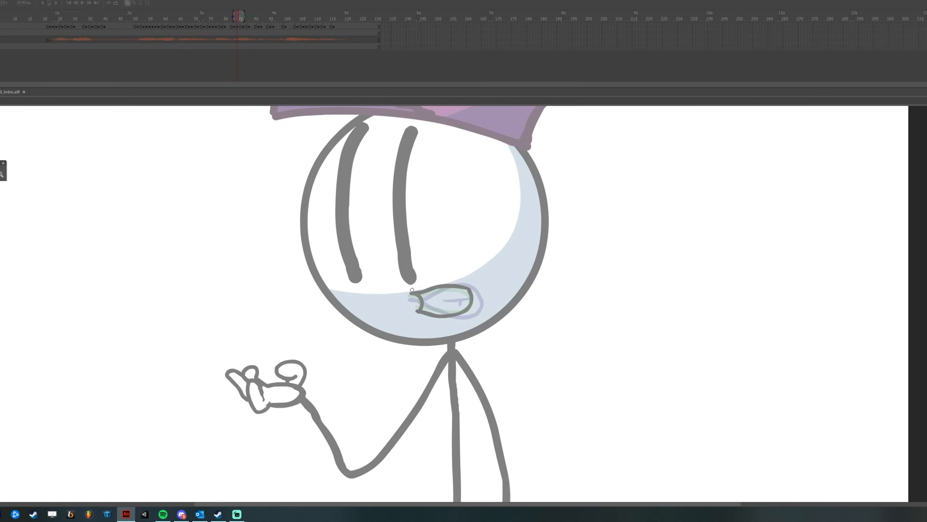
Redraw the mouth near frame 83 as a slightly wider, rounder open shape and break its group apart
mouse_move(413, 291)
mouse_down()
mouse_move(463, 286)
mouse_move(474, 305)
mouse_move(454, 316)
mouse_move(418, 311)
mouse_move(424, 288)
mouse_move(442, 283)
mouse_move(468, 293)
mouse_move(467, 306)
mouse_move(443, 282)
mouse_move(475, 297)
mouse_move(458, 317)
mouse_move(419, 310)
mouse_up()
mouse_move(415, 291)
mouse_down()
mouse_move(462, 283)
mouse_move(474, 292)
mouse_move(469, 314)
mouse_move(419, 313)
mouse_up()
drag(419, 292, 420, 311)
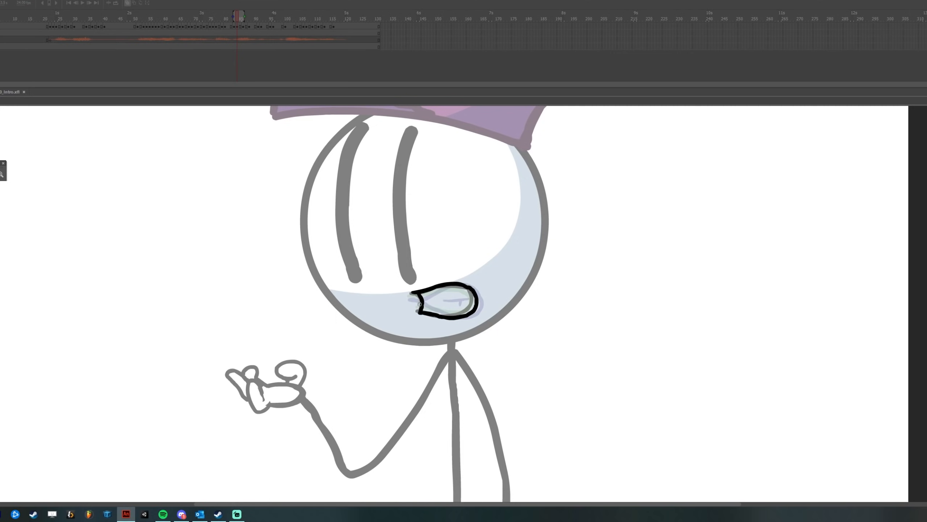
key(v)
double_click(410, 295)
key(ctrl+b)
click(479, 236)
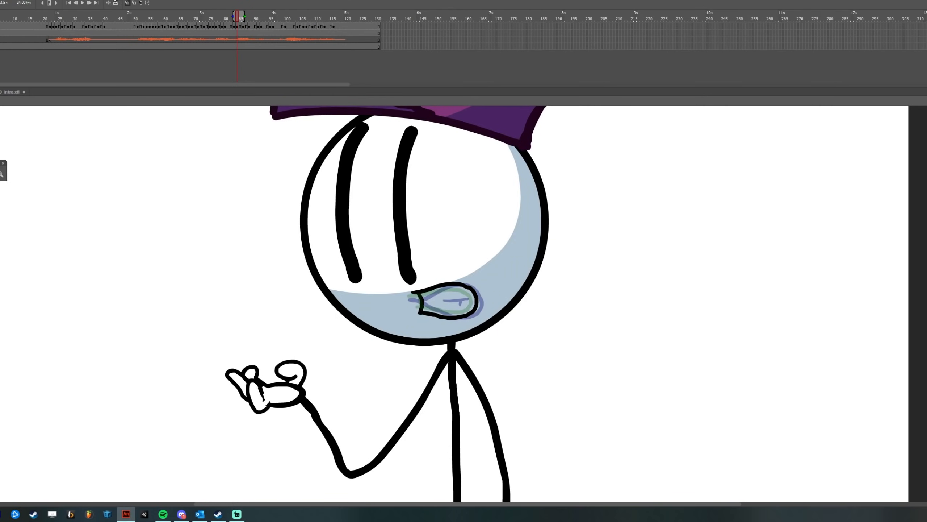
Give the frame near 90 a blank keyframe and draw a taller teardrop mouth with small tooth lines, guided by the onion skin
click(128, 3)
mouse_move(227, 14)
mouse_down()
mouse_move(242, 13)
mouse_move(246, 27)
mouse_move(224, 17)
mouse_move(265, 6)
mouse_move(247, 8)
mouse_move(258, 11)
mouse_up()
click(242, 26)
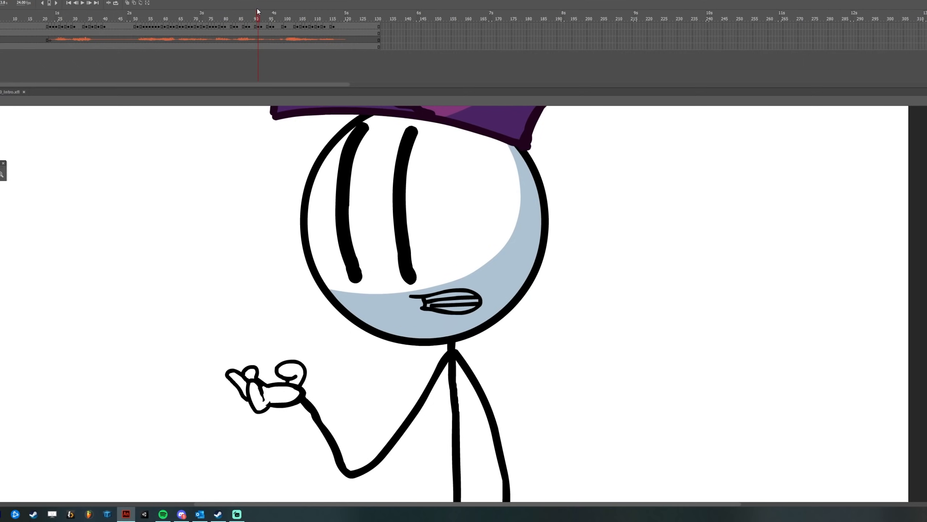
click(254, 27)
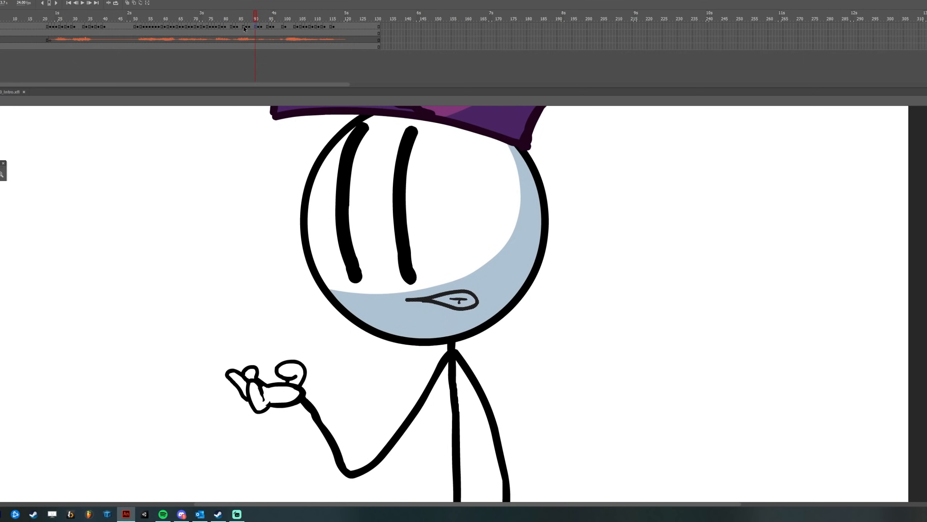
click(132, 3)
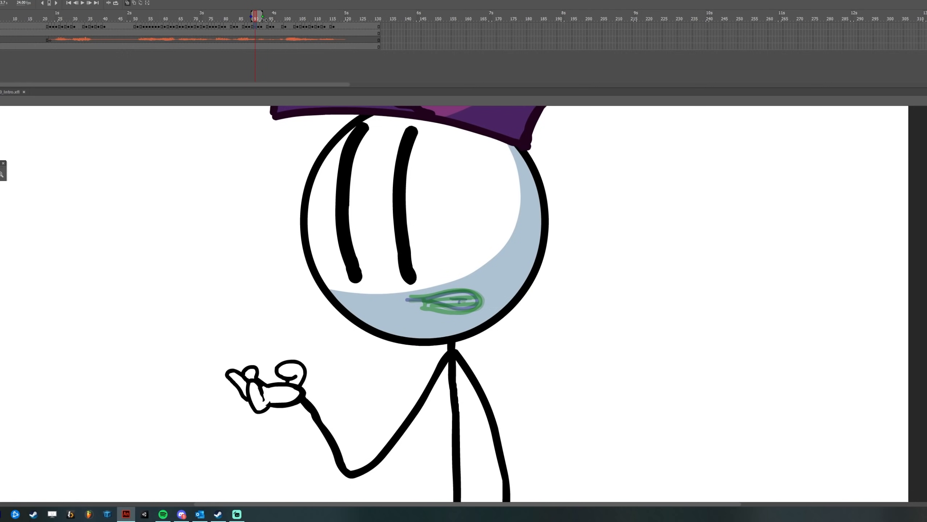
drag(261, 16, 260, 16)
mouse_move(405, 297)
mouse_down()
mouse_move(460, 291)
mouse_move(477, 297)
mouse_move(471, 313)
mouse_move(415, 299)
mouse_move(487, 302)
mouse_move(468, 311)
mouse_up()
scroll(456, 301, up, 1)
ctrl+shift+click(484, 305)
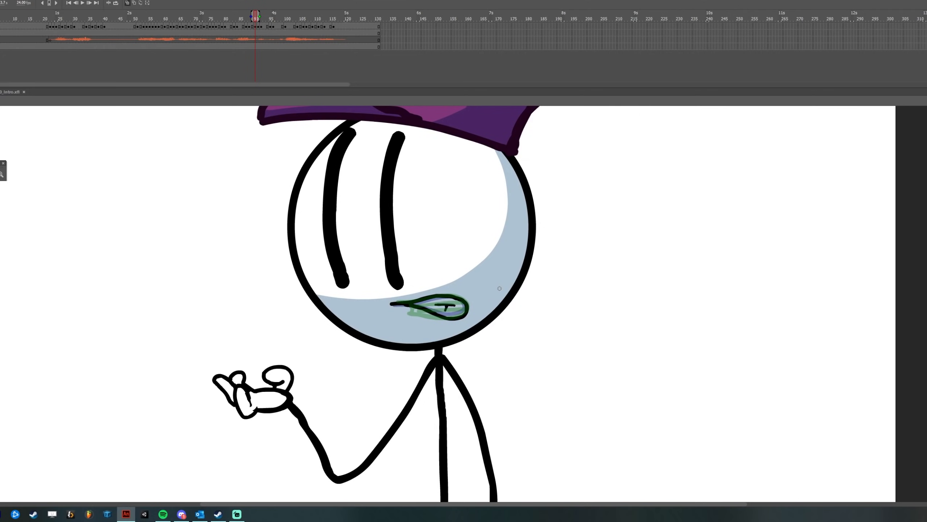
click(130, 3)
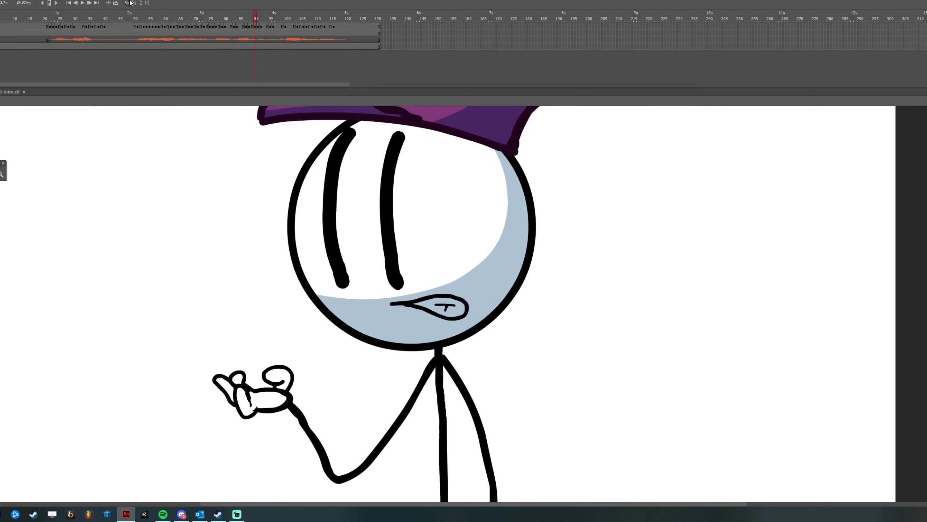
Insert a blank keyframe near frame 98 and draw a larger teardrop mouth with small tooth lines before the small round mouth
mouse_move(258, 19)
mouse_down()
mouse_move(239, 15)
mouse_move(261, 15)
mouse_move(262, 26)
mouse_move(257, 15)
mouse_move(280, 13)
mouse_up()
click(258, 26)
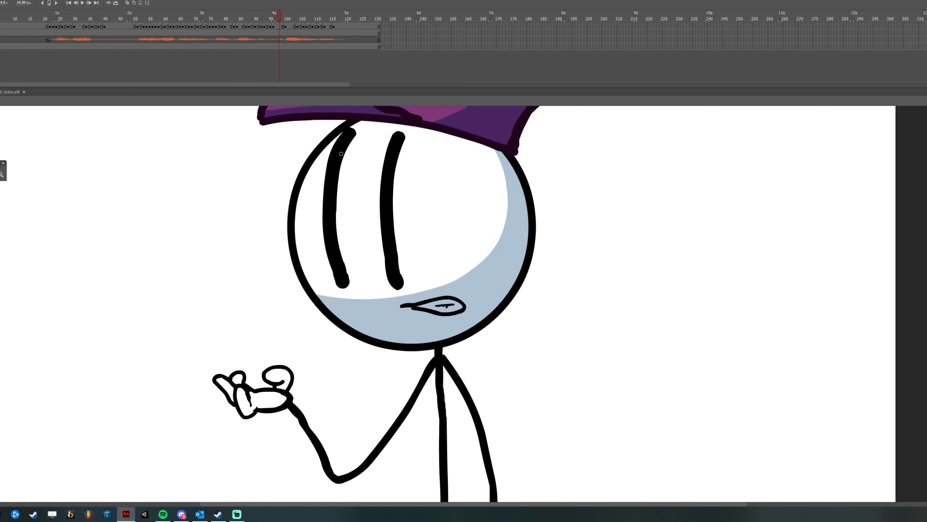
key(F7)
click(127, 3)
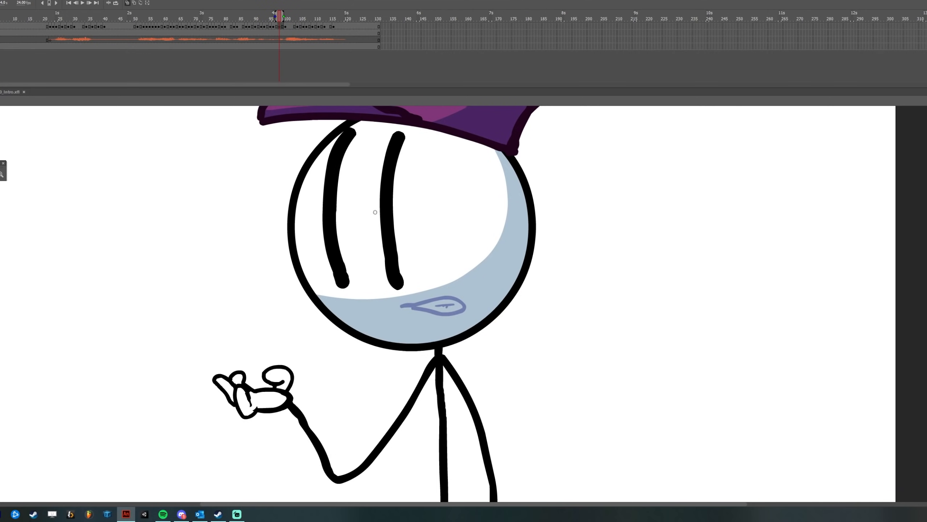
key(.)
mouse_move(397, 305)
mouse_down()
mouse_move(456, 294)
mouse_move(464, 310)
mouse_move(449, 317)
mouse_move(407, 307)
mouse_move(474, 301)
mouse_up()
click(438, 306)
drag(460, 304, 460, 310)
alt+click(466, 305)
key(.)
key(.)
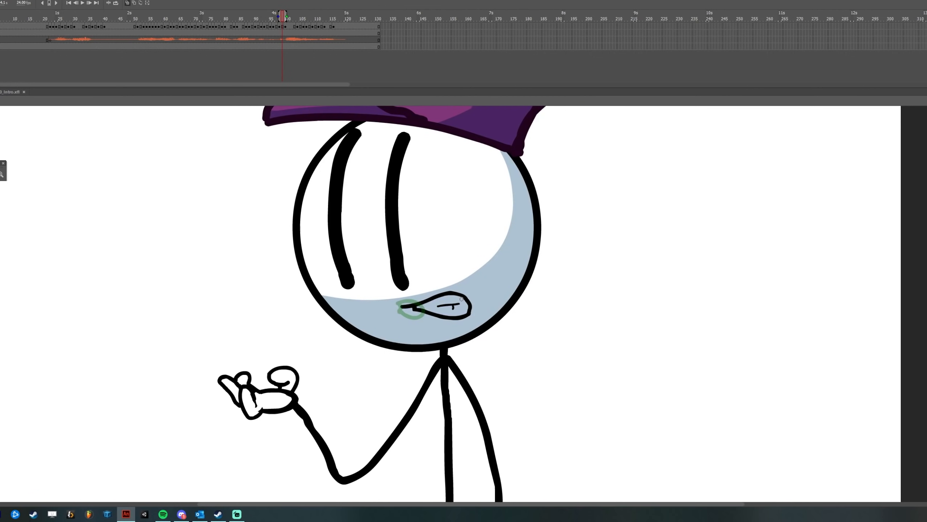
click(127, 3)
Insert a blank keyframe near frame 102 and draw a half-open mouth between the small round mouth and the wider open one
drag(272, 17, 291, 18)
click(127, 3)
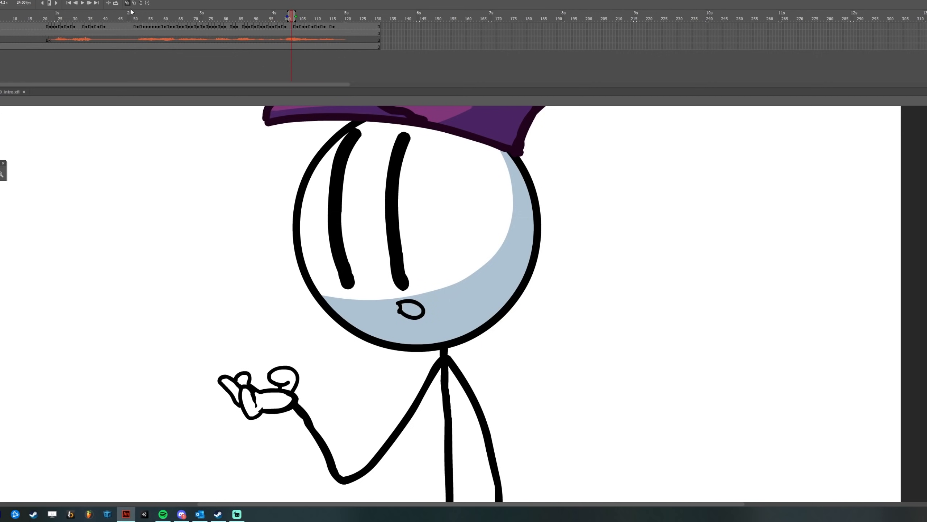
key(.)
key(F7)
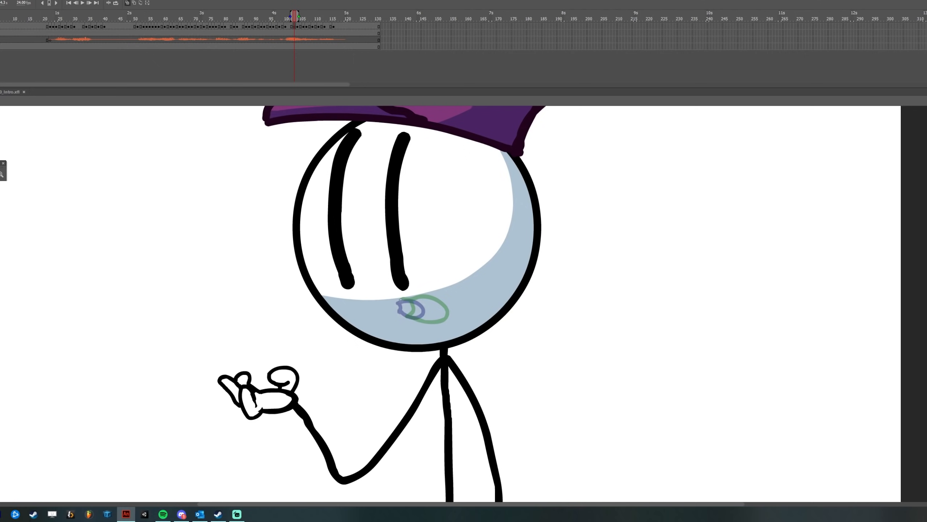
mouse_move(405, 300)
mouse_down()
mouse_move(437, 302)
mouse_move(432, 318)
mouse_move(413, 300)
mouse_move(438, 312)
mouse_move(406, 314)
mouse_up()
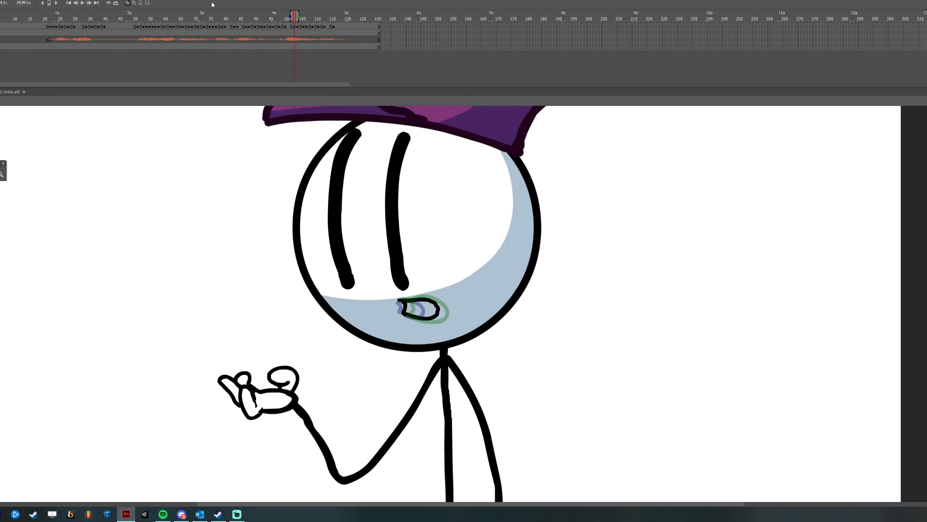
click(127, 3)
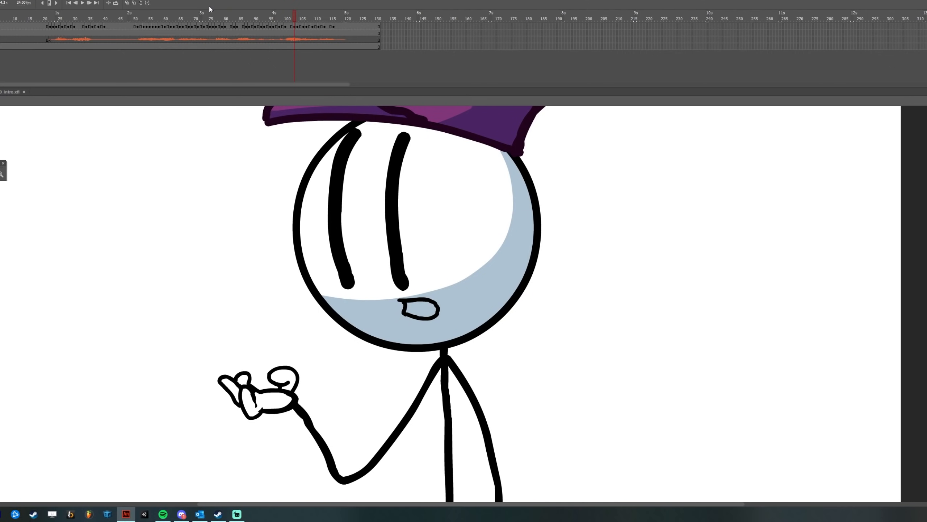
Review the mouth shapes from about frame 100 to frame 114 for places that need in-betweens
drag(268, 17, 301, 16)
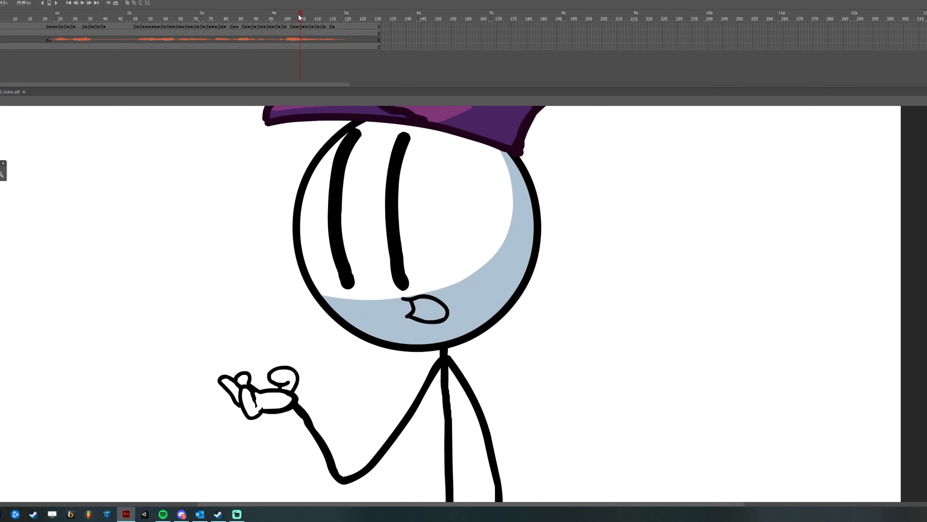
click(302, 26)
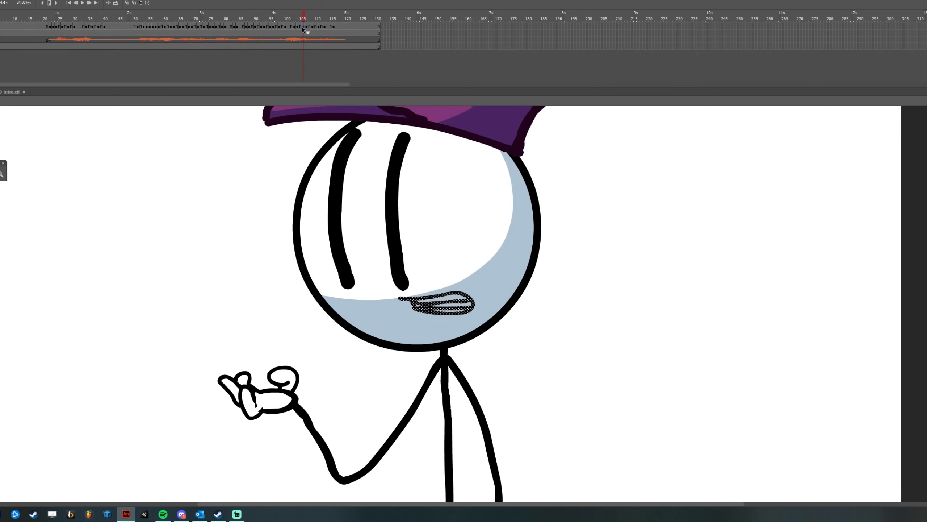
click(295, 27)
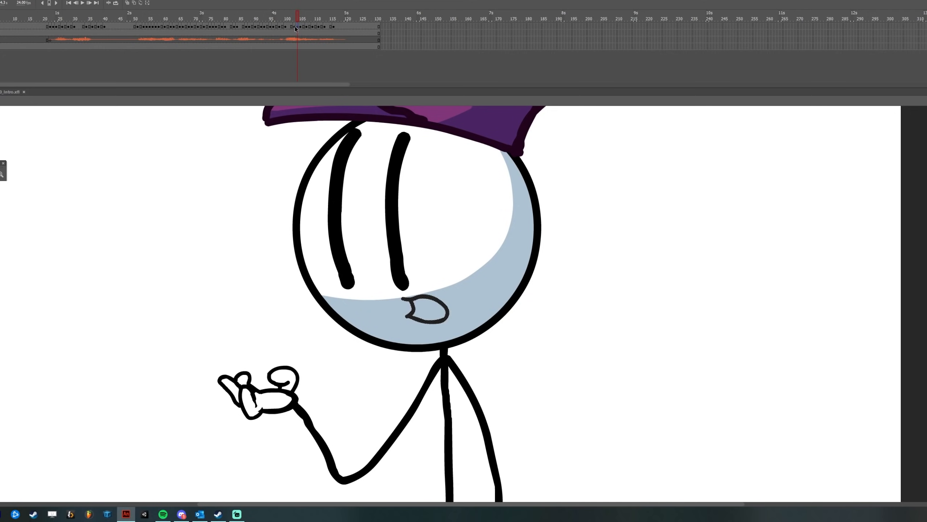
click(294, 29)
mouse_move(293, 28)
mouse_down()
mouse_move(292, 16)
mouse_move(264, 16)
mouse_move(294, 14)
mouse_move(297, 26)
mouse_move(275, 18)
mouse_move(295, 16)
mouse_move(292, 28)
mouse_move(272, 16)
mouse_move(325, 8)
mouse_up()
click(293, 27)
click(283, 27)
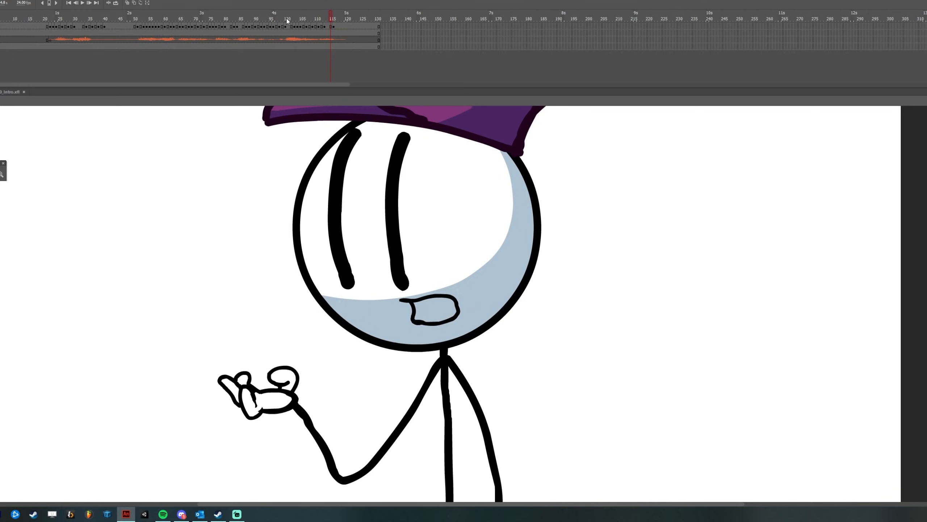
Draw a taller, narrower open mouth on a new keyframe near frame 114, using the onion-skinned neighbouring mouths as a guide
mouse_move(291, 15)
mouse_down()
mouse_move(280, 13)
mouse_move(331, 5)
mouse_up()
click(127, 2)
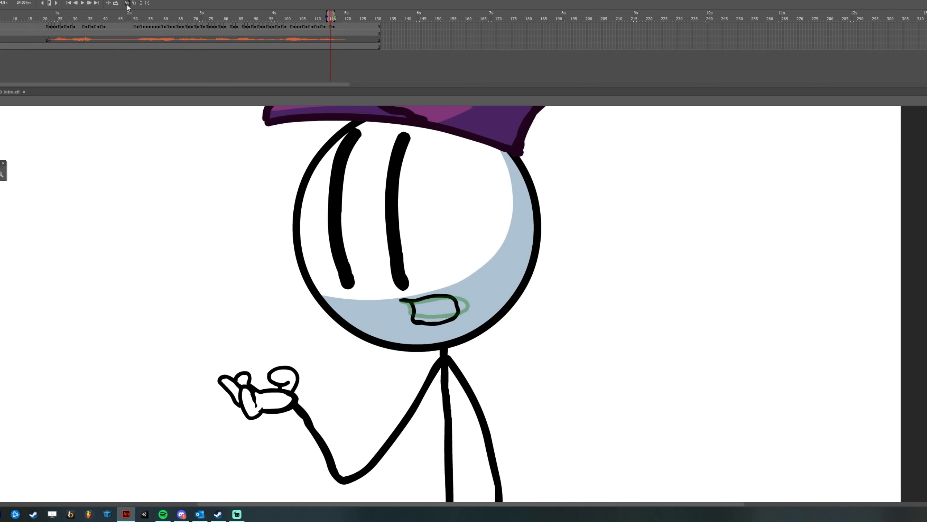
mouse_move(403, 300)
mouse_down()
mouse_move(437, 295)
mouse_move(420, 305)
mouse_move(434, 296)
mouse_move(459, 308)
mouse_move(409, 301)
mouse_move(448, 299)
mouse_move(452, 321)
mouse_move(429, 331)
mouse_move(414, 314)
mouse_move(421, 325)
mouse_up()
key(ctrl+z)
key(ctrl+z)
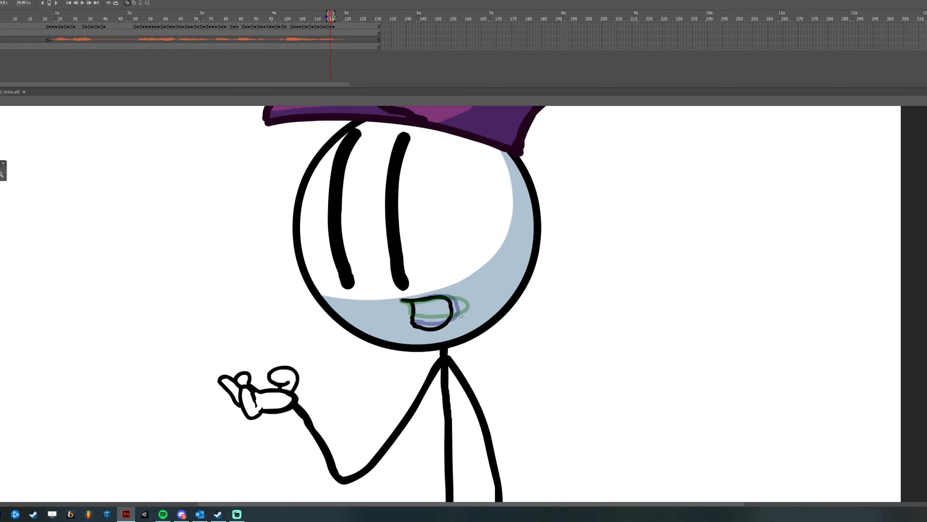
key(period)
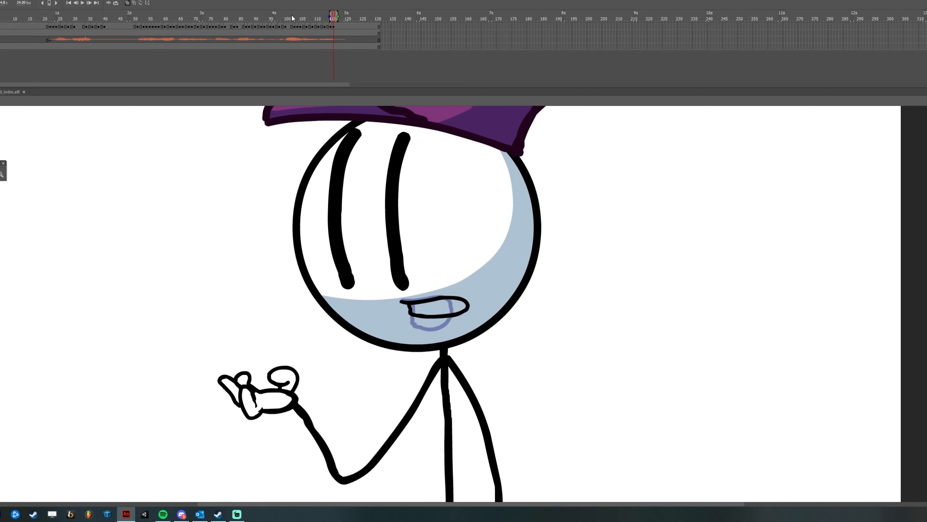
Insert a blank keyframe near frame 115 and draw a wide in-between mouth leading into the flatter closing mouth
click(292, 16)
key(Return)
key(Return)
click(334, 15)
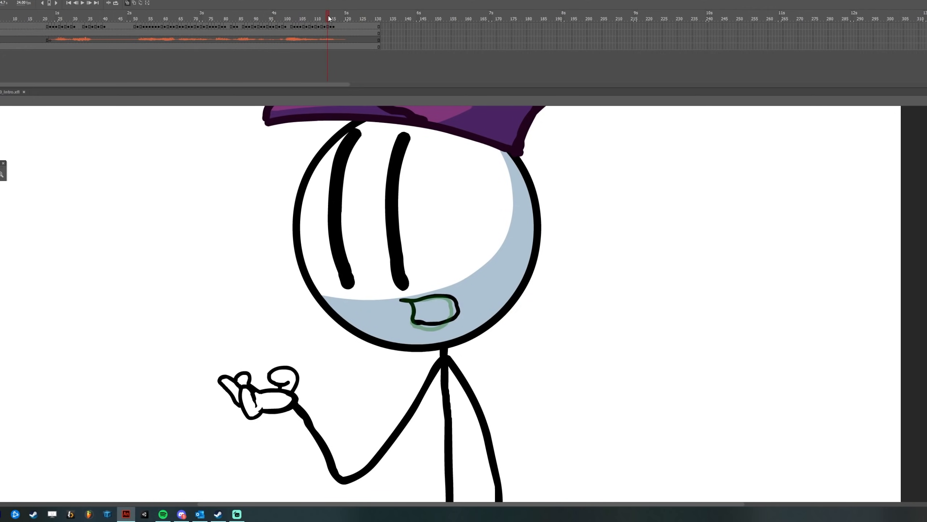
click(335, 25)
click(423, 305)
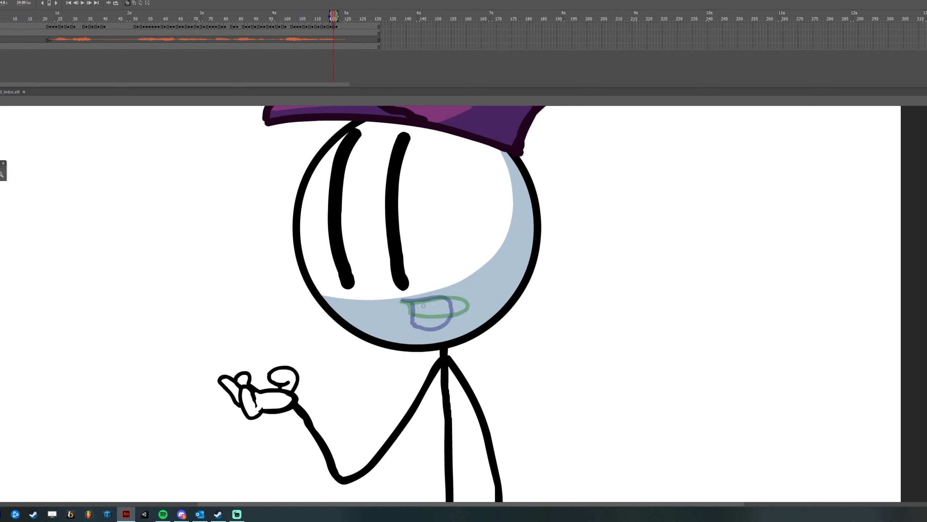
key(ctrl+z)
mouse_move(402, 301)
mouse_down()
mouse_move(465, 307)
mouse_move(447, 320)
mouse_move(411, 318)
mouse_up()
key(ctrl+z)
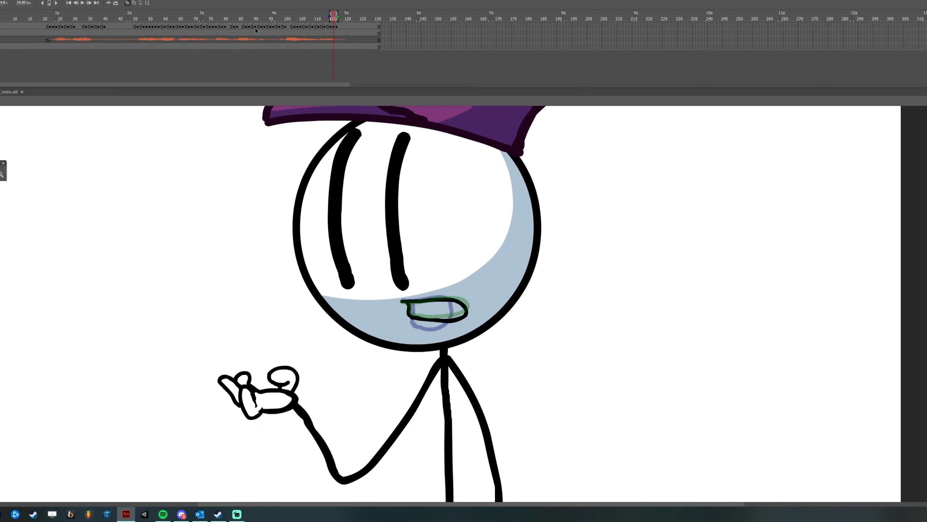
click(127, 3)
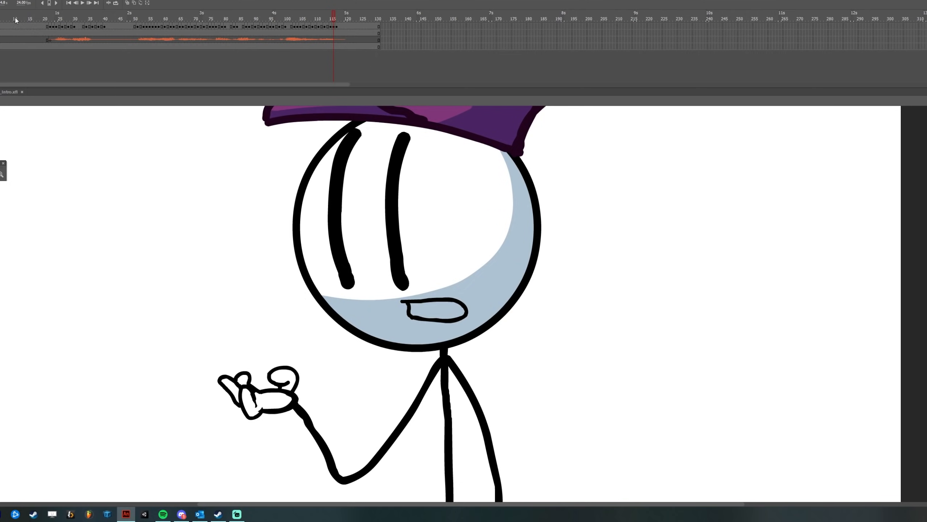
Show the full stage and play back the whole lip-sync from about frame 20
click(45, 16)
key(z)
alt+click(539, 331)
drag(541, 328, 512, 297)
key(Return)
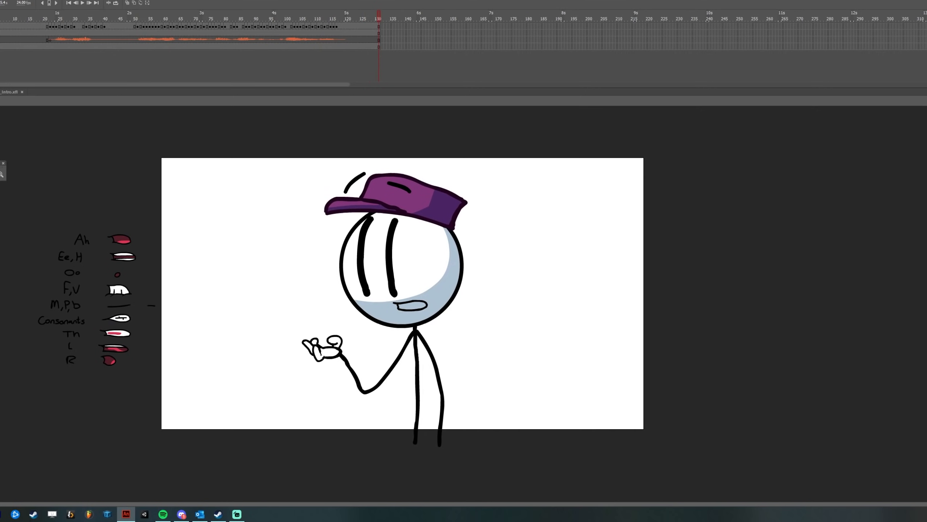
Extend the animation by one frame near frame 110 and play it back
drag(332, 16, 319, 17)
key(F5)
key(Return)
Replay the later sections of the lip-sync to check the mouth timing against the audio, then return to before the speech
click(285, 17)
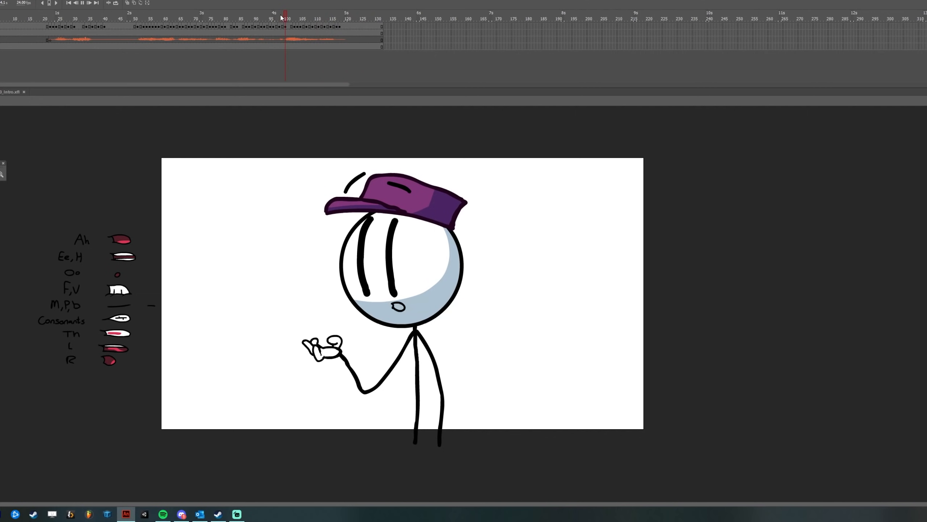
key(Return)
drag(297, 19, 325, 18)
click(245, 18)
key(Return)
click(288, 19)
key(Return)
key(Return)
click(42, 15)
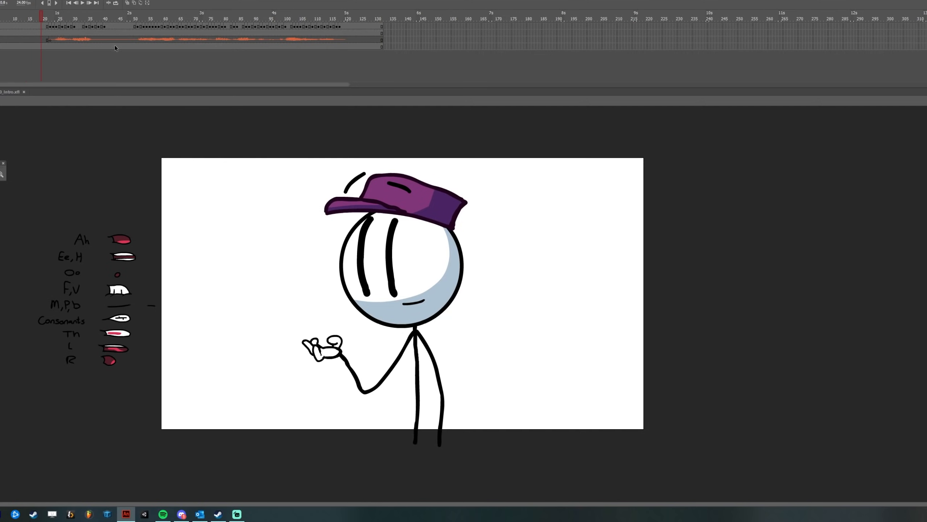
At the start of the speech, sample the dark red mouth colour from the Ah shape in the mouth reference chart
click(47, 16)
click(424, 298)
key(.)
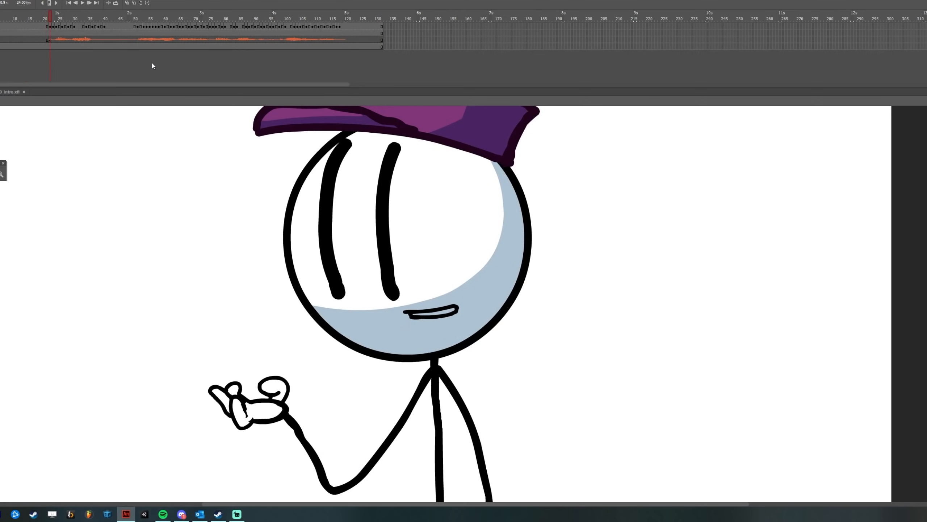
drag(147, 279, 404, 199)
drag(204, 217, 221, 261)
click(120, 150)
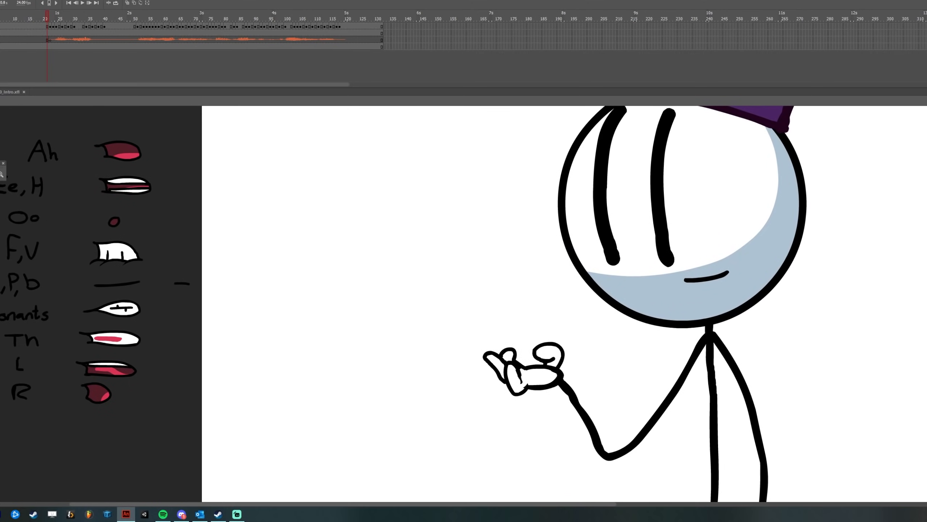
click(132, 157)
Fill the mouth interiors at about frames 22 and 23 with the dark red
key(.)
drag(475, 235, 279, 261)
click(531, 306)
key(.)
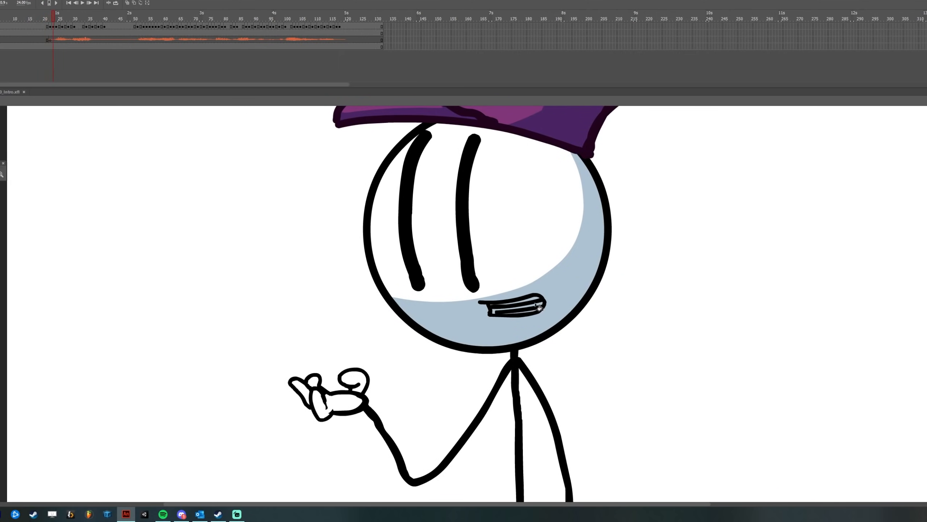
click(536, 303)
key(ctrl+z)
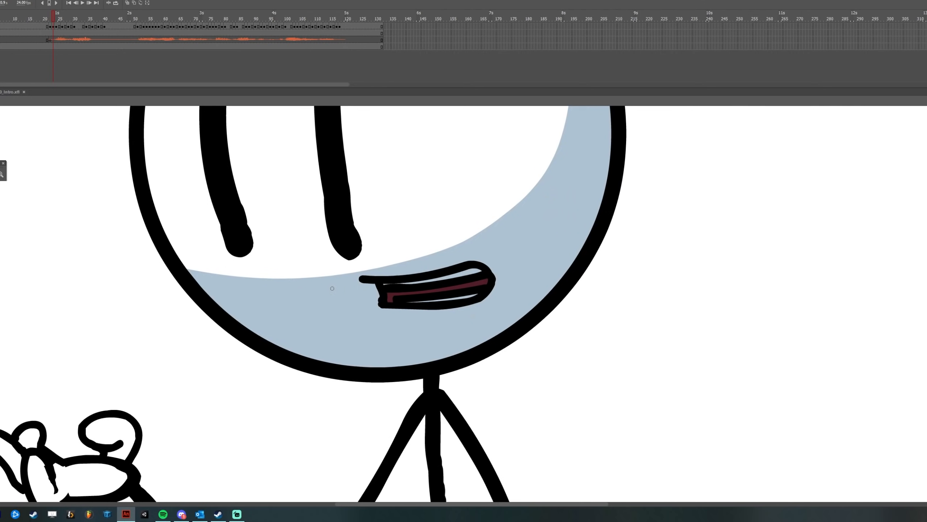
Fill the mouth interiors dark red frame by frame from about frame 24 to 34
key(period)
key(period)
key(period)
key(period)
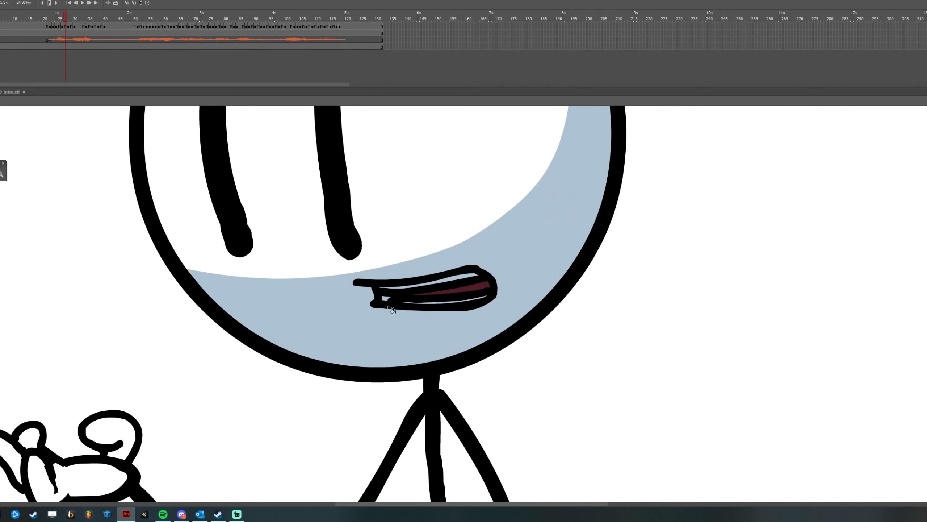
key(period)
key(period)
key(period)
click(429, 301)
key(period)
key(period)
key(period)
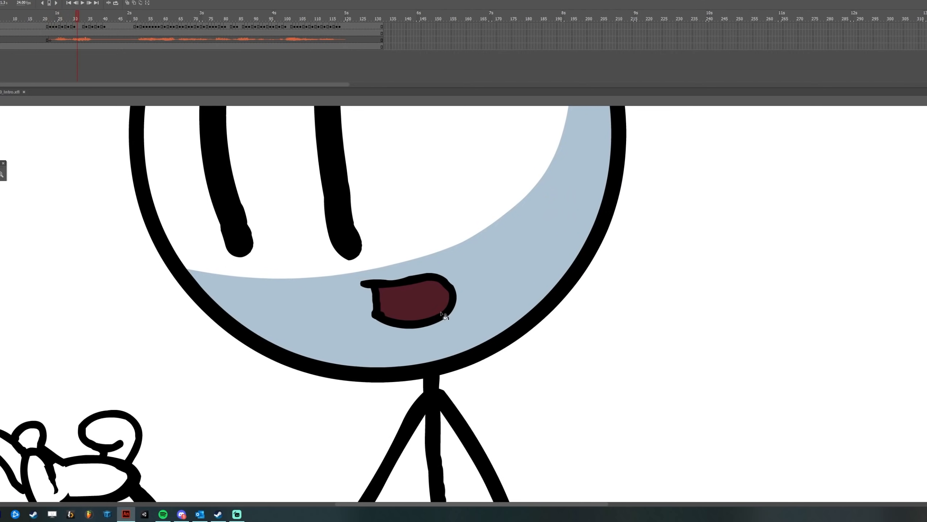
key(period)
click(429, 301)
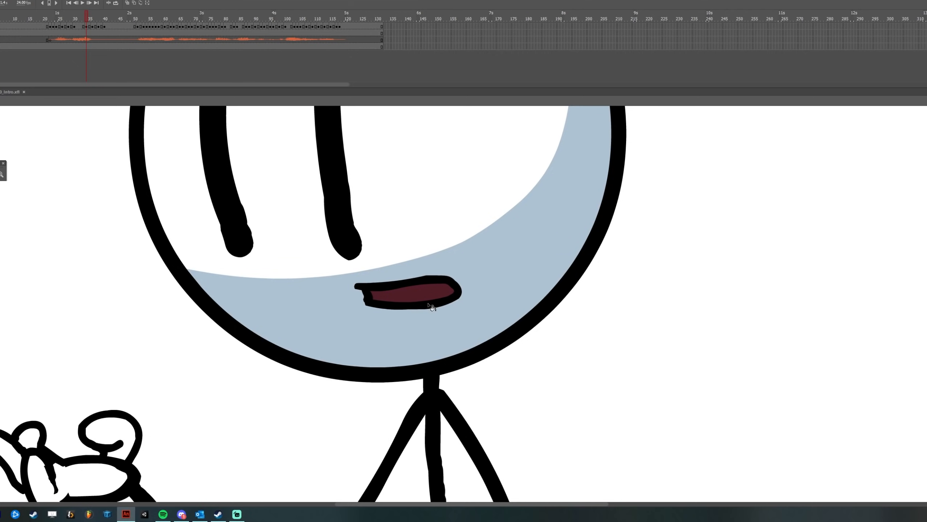
Fill the open mouths around frames 39 and 40 dark red, then advance to about frame 47
drag(47, 20, 105, 19)
key(comma)
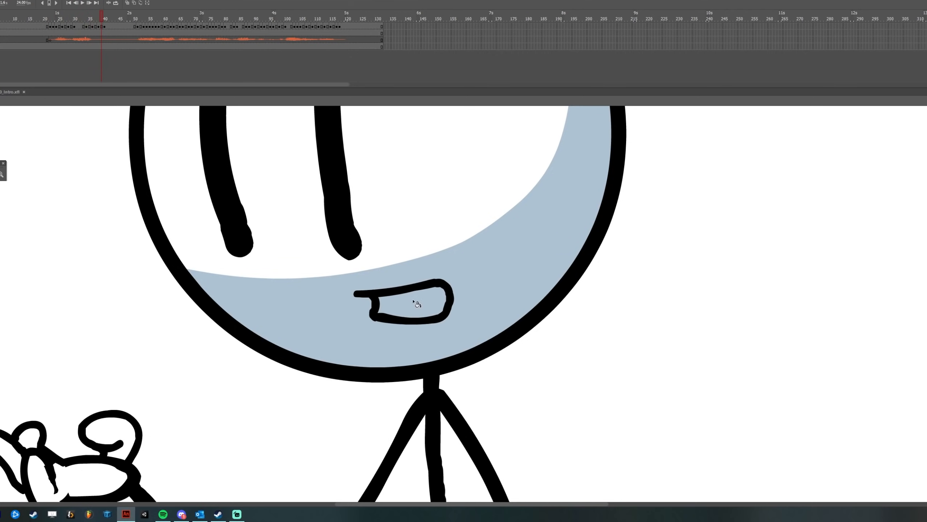
click(414, 301)
key(period)
click(428, 307)
key(period)
key(period)
key(period)
key(period)
key(period)
key(period)
key(period)
key(period)
key(period)
key(period)
key(period)
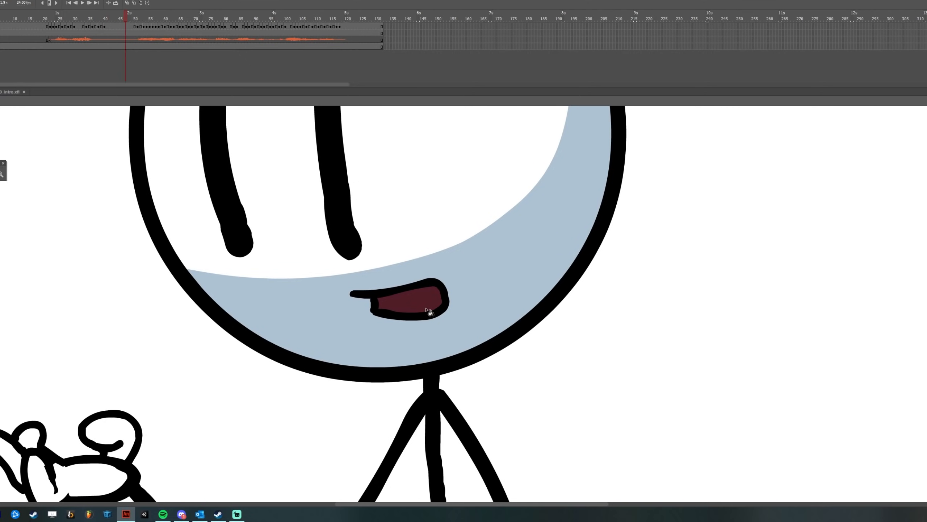
Fill the mouth interiors dark red through about frame 54, keeping the teeth bands unfilled
click(419, 306)
key(period)
key(period)
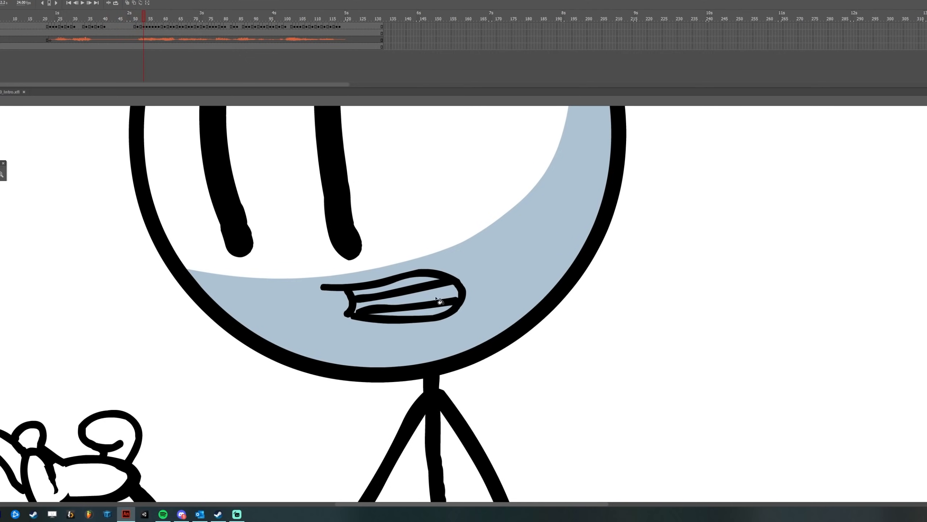
click(443, 296)
key(period)
key(period)
key(comma)
click(417, 298)
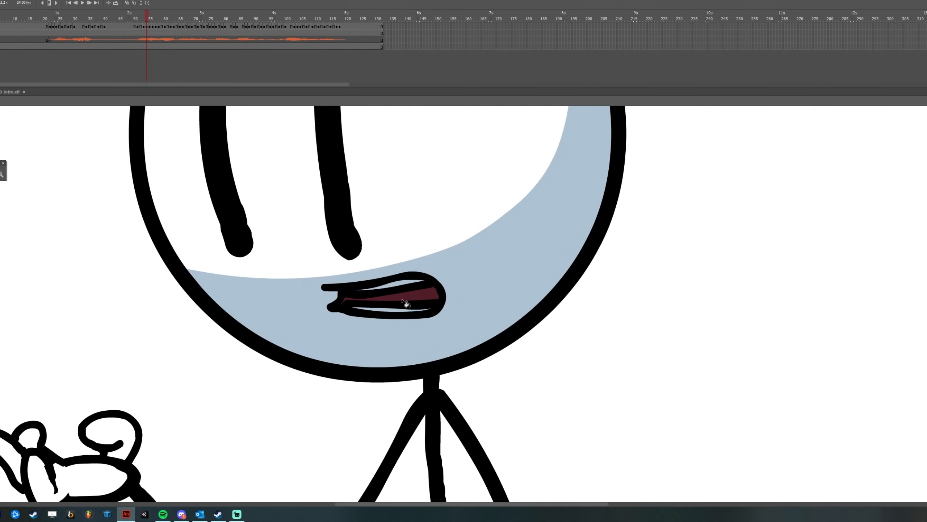
Fill the interiors of the toothed mouth shapes dark red from about frame 55 to 59
key(period)
click(355, 300)
key(period)
key(period)
key(comma)
key(period)
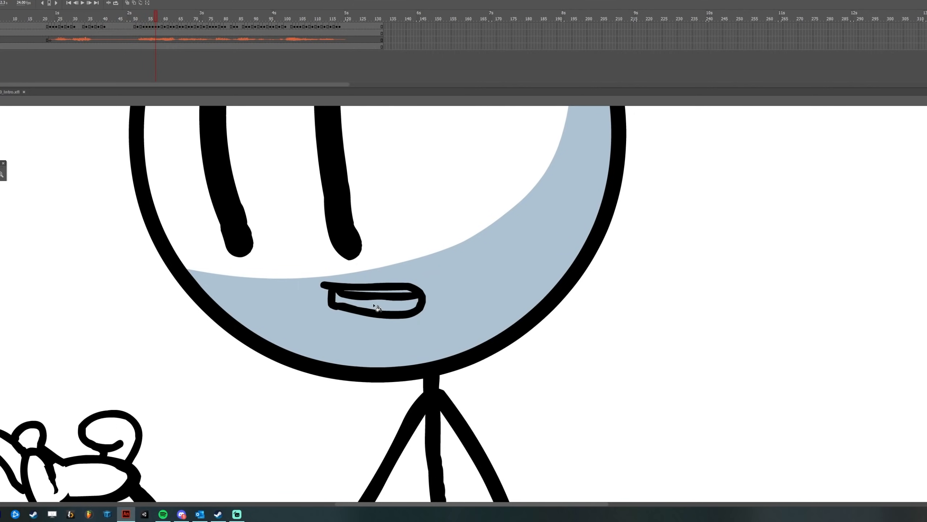
key(period)
click(411, 310)
key(period)
key(period)
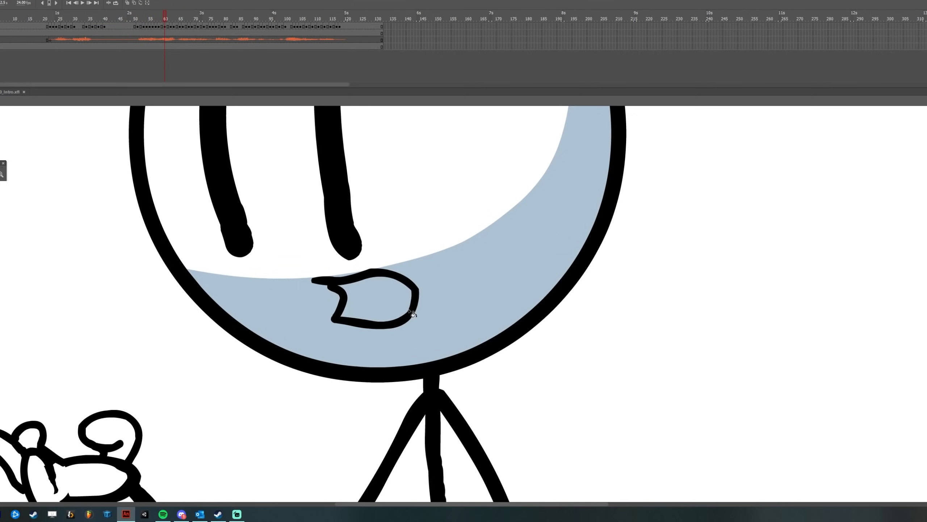
Fill the open mouth at frame 60 and the toothed mouth near frame 62 dark red, continuing to about frame 65
click(402, 311)
key(period)
key(period)
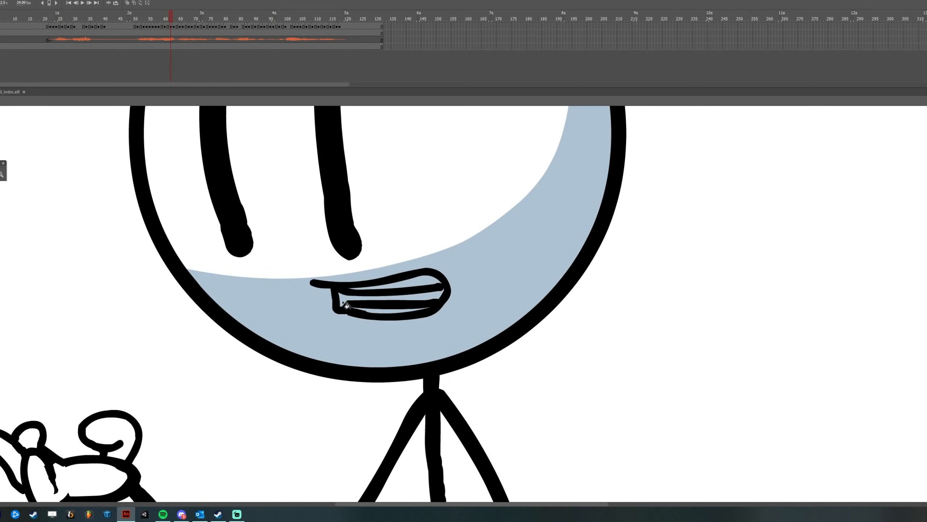
click(353, 304)
drag(152, 14, 167, 18)
key(period)
key(period)
key(period)
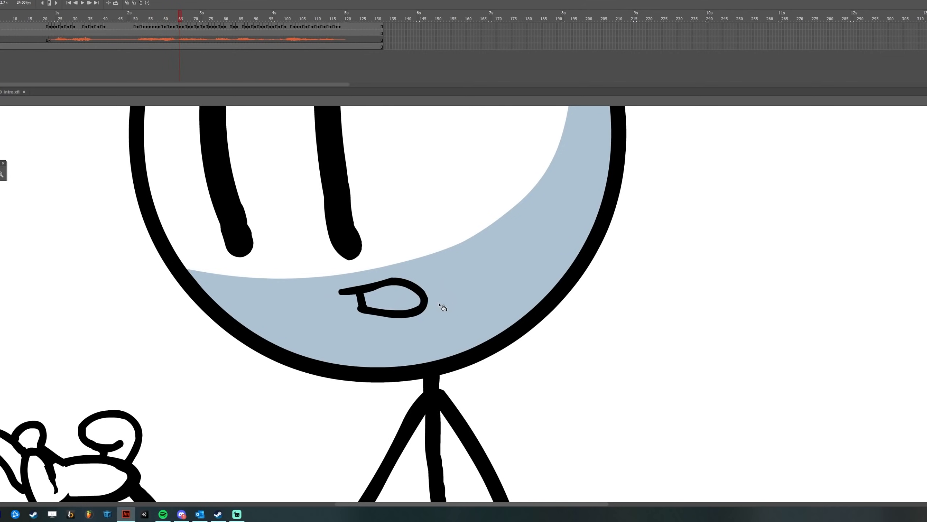
Fill the small mouth at about frame 65 dark red and paint a pink tongue in the Th mouth near frame 68
click(402, 305)
key(period)
key(period)
key(period)
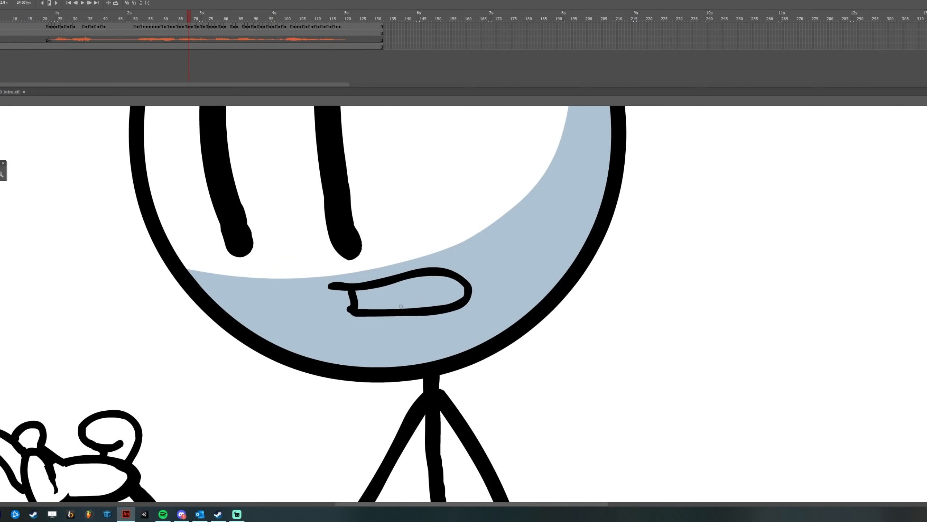
drag(376, 297, 408, 295)
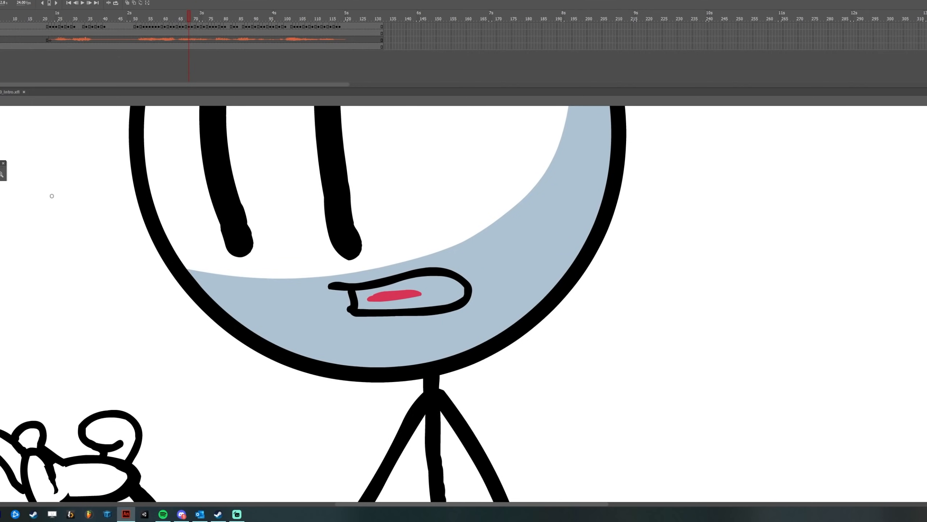
Continue filling the mouth interiors dark red from the toothed mouth near frame 70 to about frame 77
key(period)
key(period)
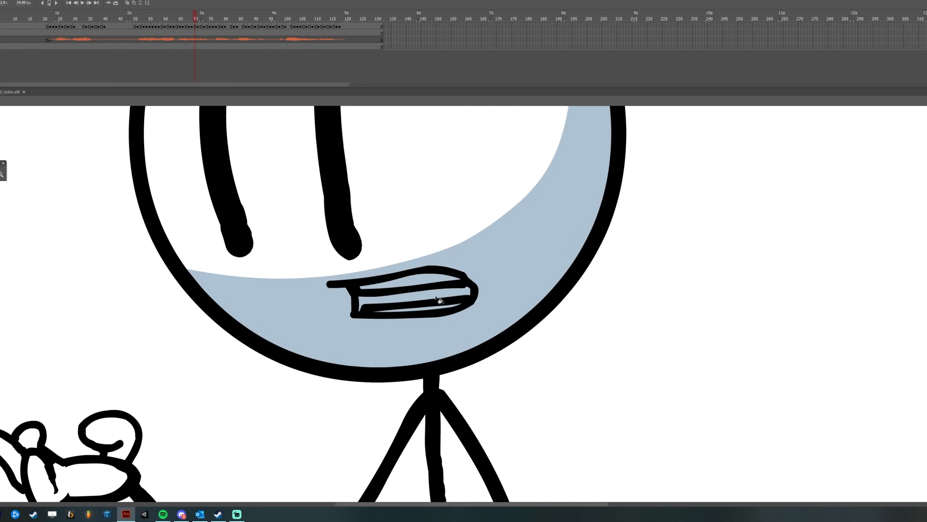
key(period)
key(period)
key(period)
key(period)
key(period)
key(period)
key(period)
key(period)
key(period)
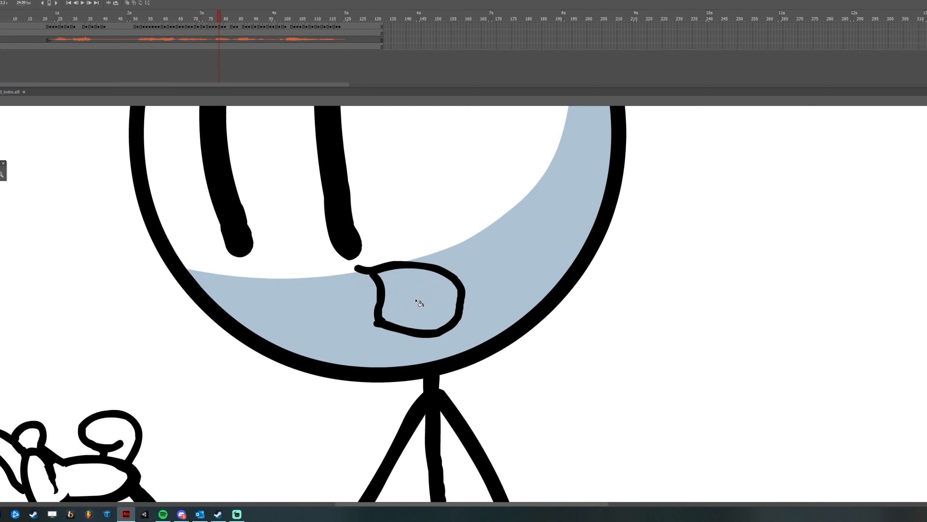
Fill the large open mouths dark red between about frames 78 and 90, leaving the consonant shapes unfilled
key(period)
key(period)
key(period)
key(period)
key(period)
key(period)
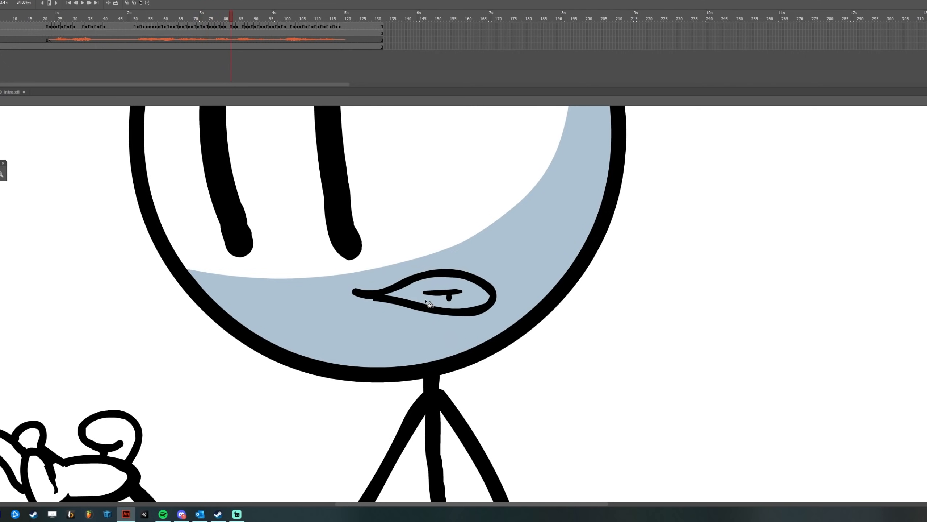
key(period)
key(period)
key(period)
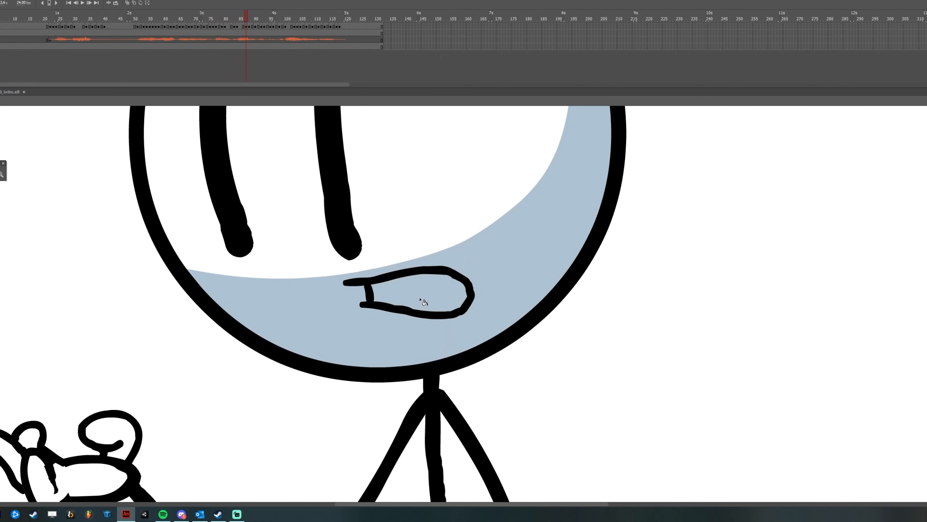
key(period)
key(period)
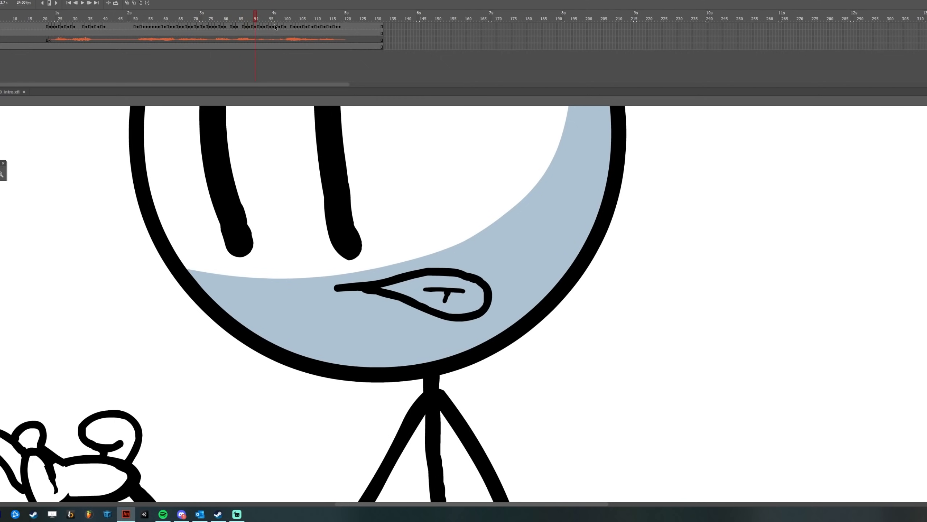
Return to about frame 85 and recheck the mouth fills up to frame 91
drag(210, 18, 241, 19)
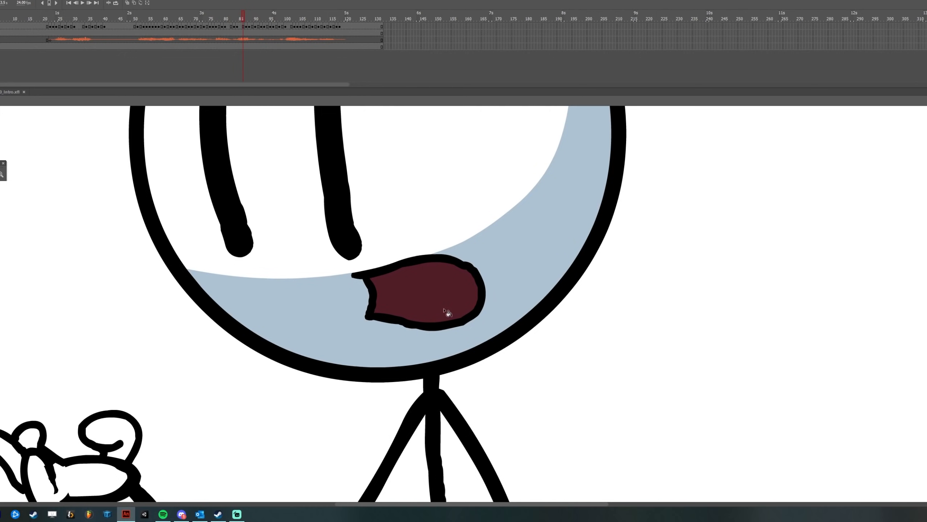
key(period)
key(period)
key(period)
key(period)
key(period)
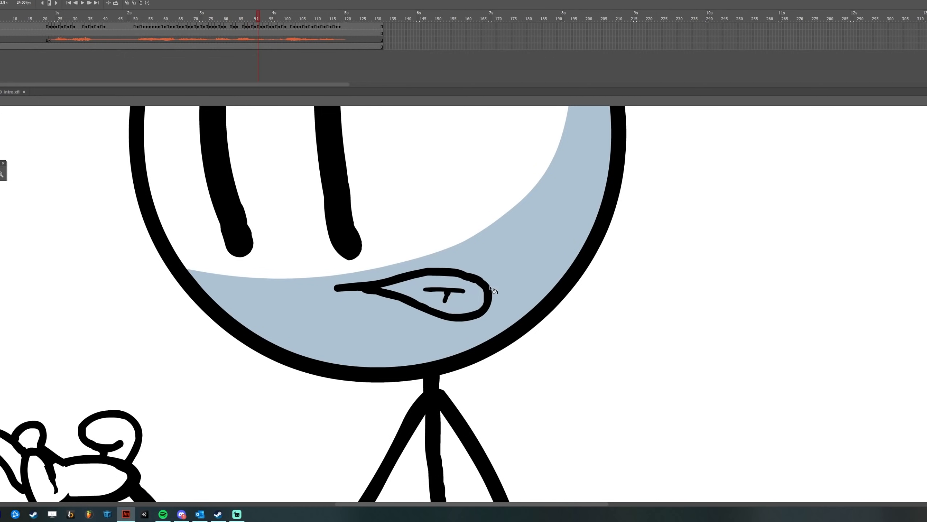
Fill the toothed mouth interiors dark red from about frame 92 to 96
key(period)
key(period)
key(period)
key(period)
key(period)
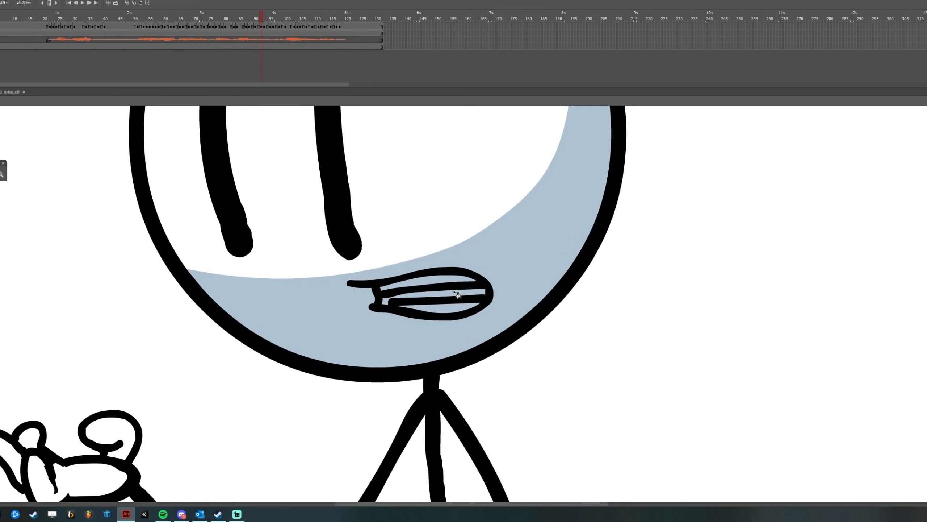
key(period)
key(period)
key(period)
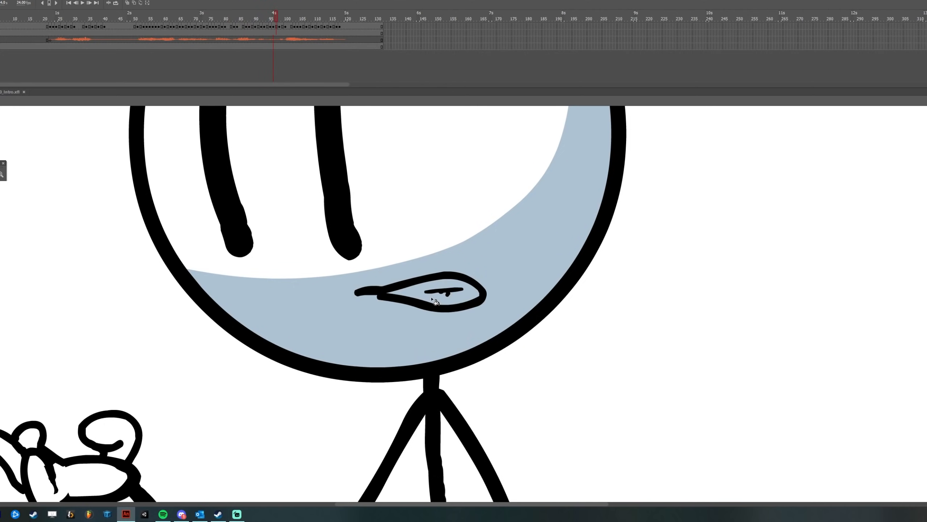
Fill the mouth interiors between about frames 97 and 103 dark red, including the small round mouth near frame 101
key(period)
key(period)
key(period)
key(period)
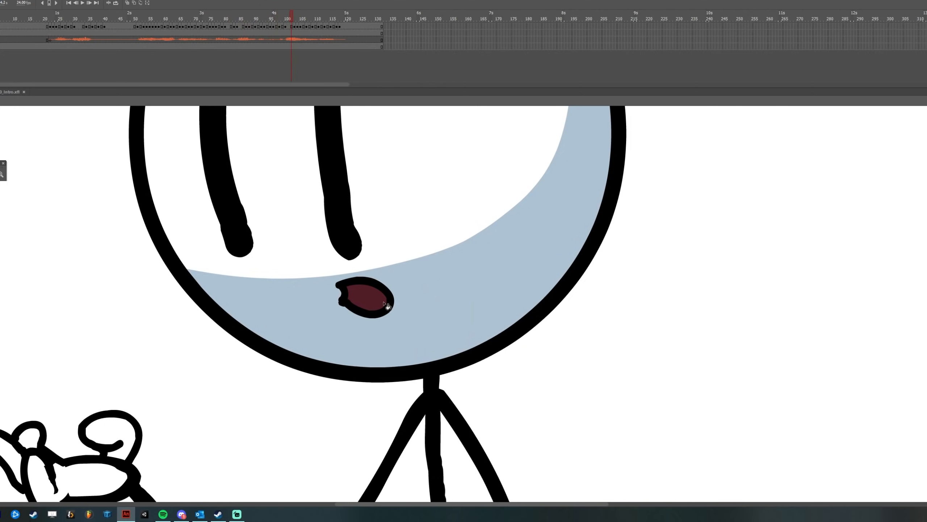
key(period)
key(period)
key(period)
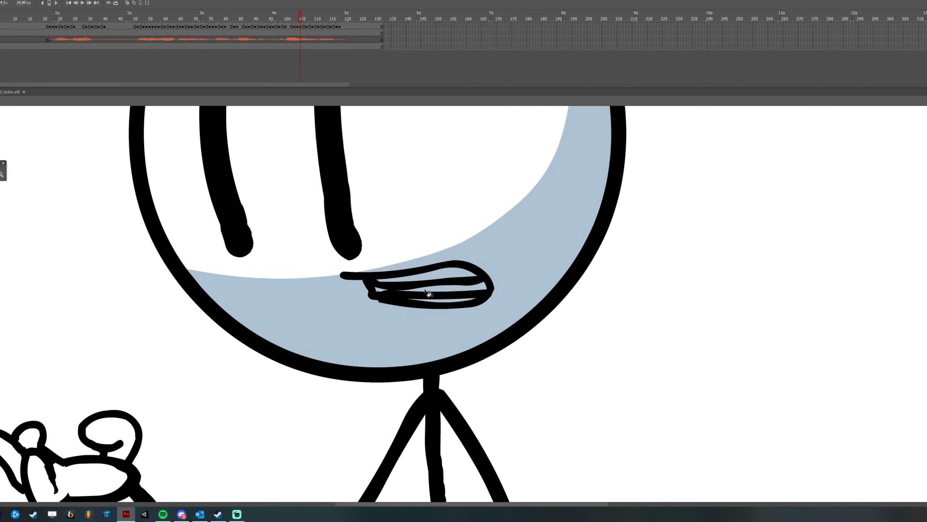
Fill the toothed mouth interiors dark red between about frames 104 and 111
key(period)
key(period)
key(period)
key(period)
key(period)
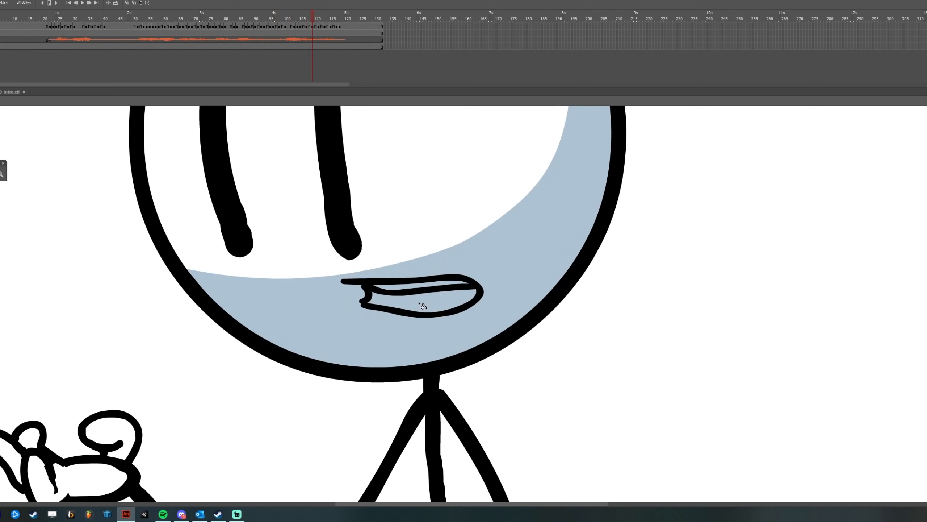
key(period)
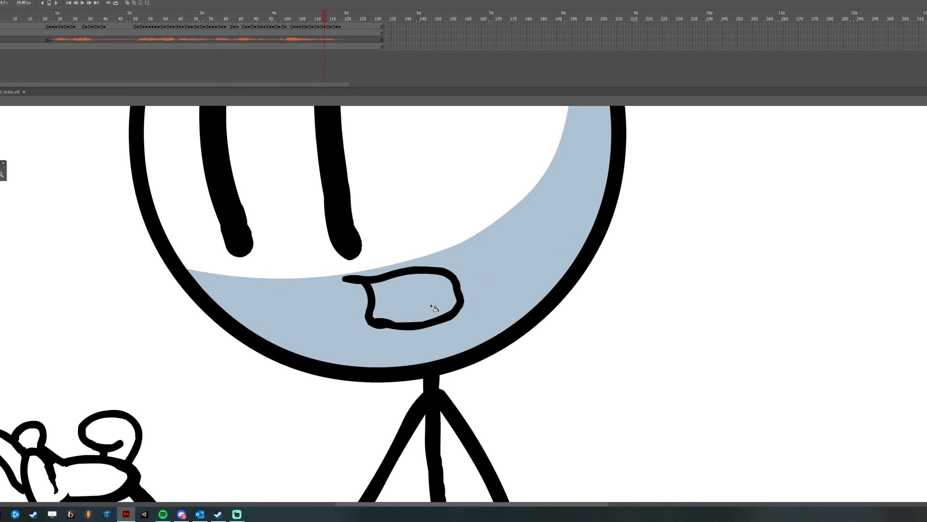
Fill the remaining open mouths dark red from about frame 112 to the last one at frame 118
click(430, 305)
key(period)
key(period)
key(period)
click(418, 311)
key(period)
click(423, 309)
key(period)
key(period)
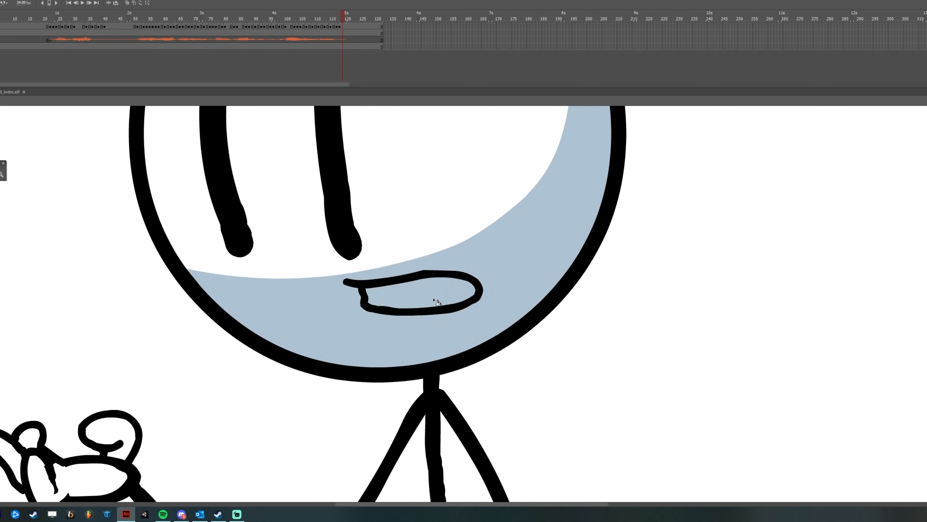
click(435, 302)
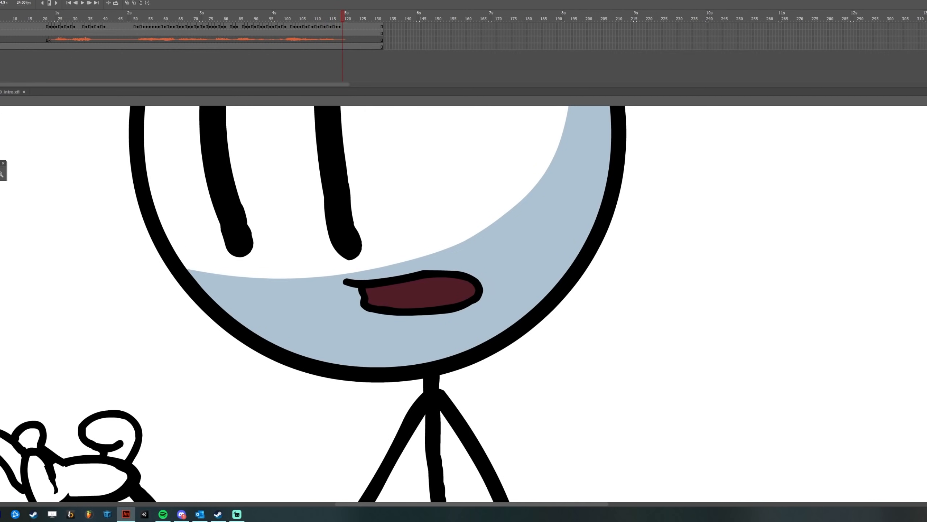
Paint a pink tongue inside the thin open mouth at about frame 22 and advance to about frame 25
click(49, 16)
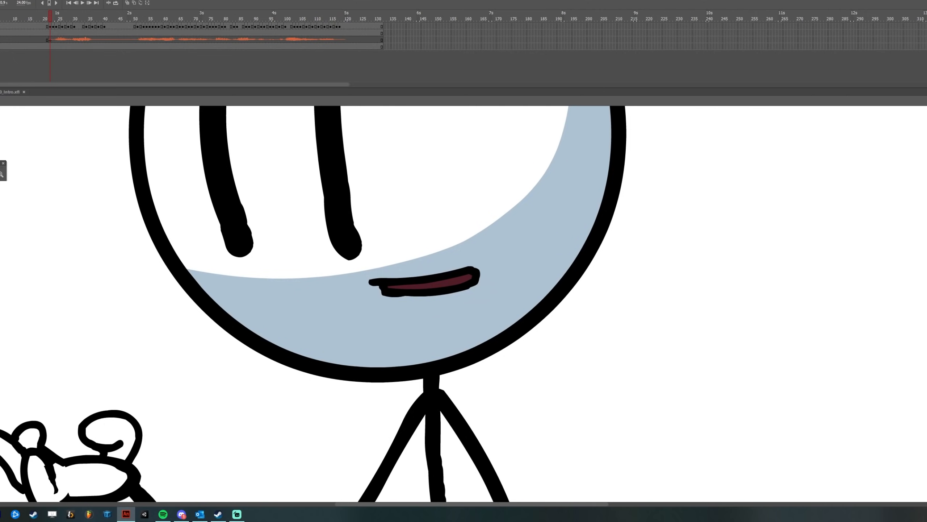
click(445, 284)
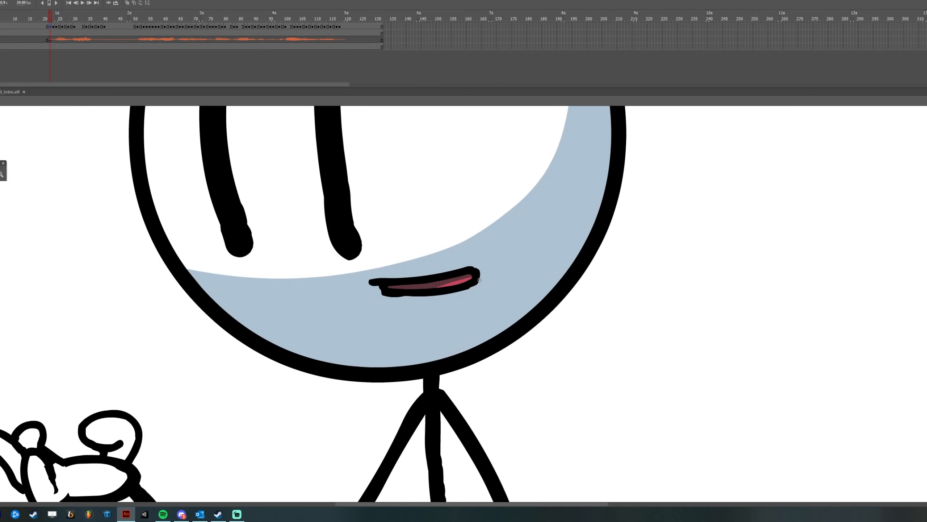
click(275, 371)
key(period)
key(period)
key(period)
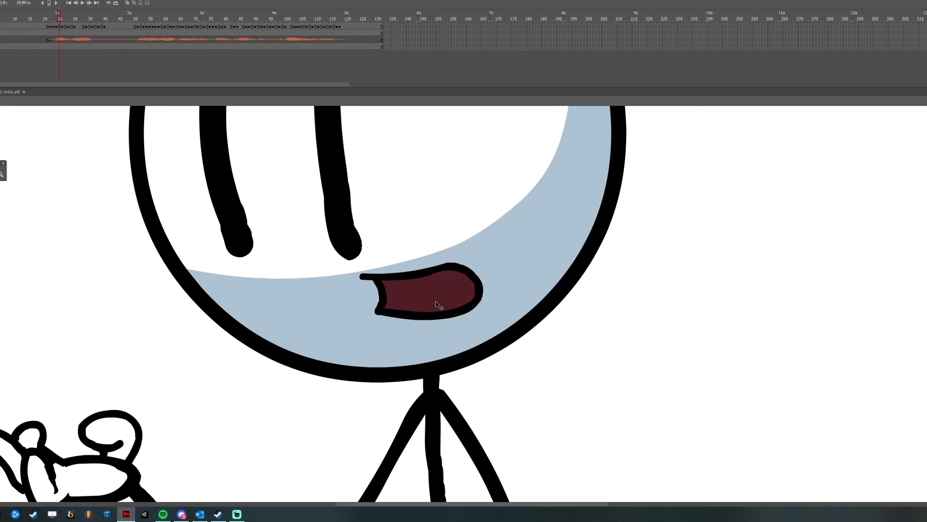
Paint a pink tongue along the bottom of the dark red mouth at about frame 25
click(436, 304)
key(b)
mouse_move(481, 293)
mouse_down()
mouse_move(420, 314)
mouse_move(463, 301)
mouse_up()
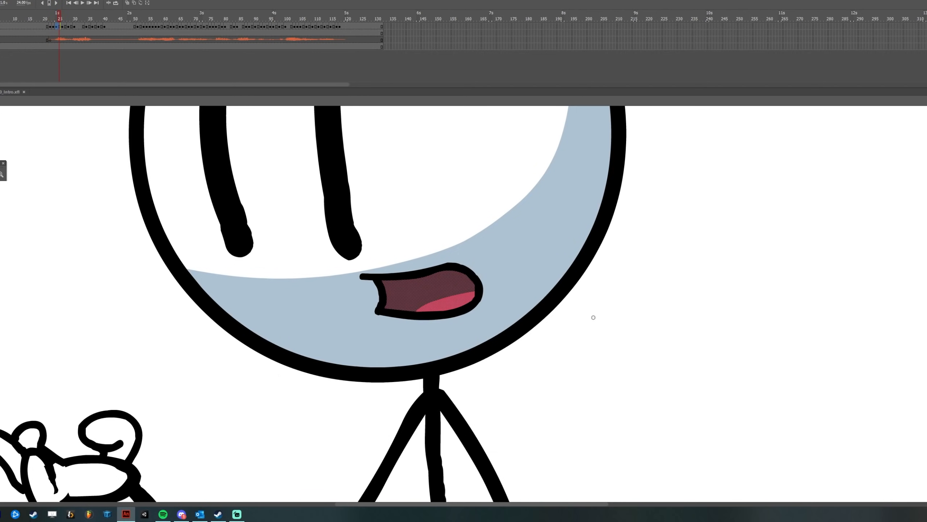
Paint a pink tongue along the lower part of the open mouth at about frame 30
key(v)
key(period)
key(period)
key(period)
key(period)
key(period)
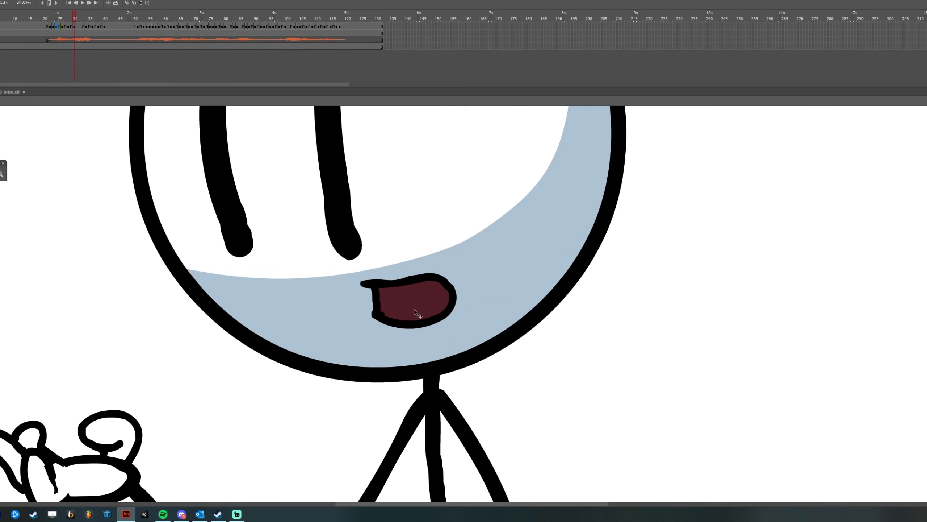
click(415, 310)
key(b)
mouse_move(454, 300)
mouse_down()
mouse_move(396, 324)
mouse_move(424, 313)
mouse_up()
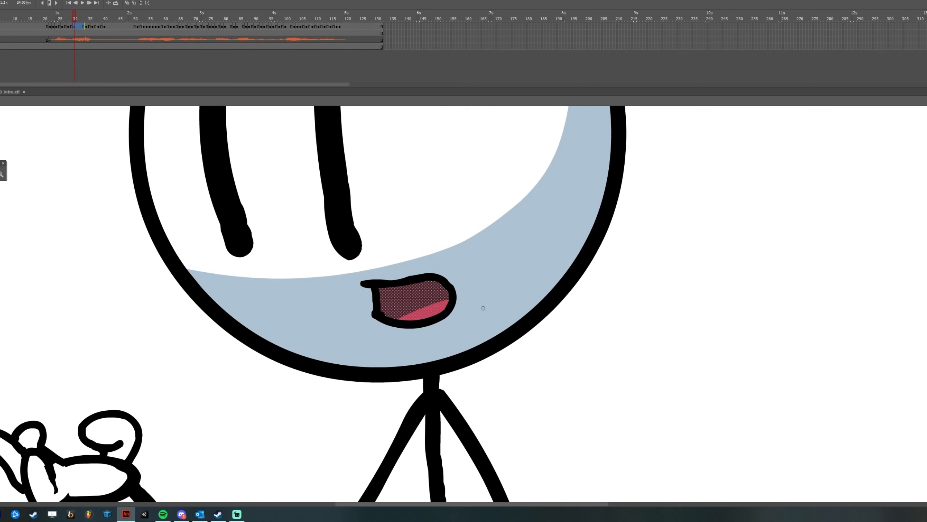
Paint a pink tongue in the lower part of the open mouth at about frame 34
key(v)
key(period)
key(period)
key(period)
key(period)
click(426, 296)
key(b)
mouse_move(461, 289)
mouse_down()
mouse_move(402, 304)
mouse_move(440, 296)
mouse_move(438, 315)
mouse_move(415, 318)
mouse_move(447, 300)
mouse_move(420, 315)
mouse_move(438, 309)
mouse_up()
Paint pink tongues inside the open mouths between about frames 37 and 41
key(period)
key(period)
key(period)
key(period)
key(v)
click(417, 309)
key(b)
key(period)
key(period)
click(420, 305)
key(b)
key(period)
key(period)
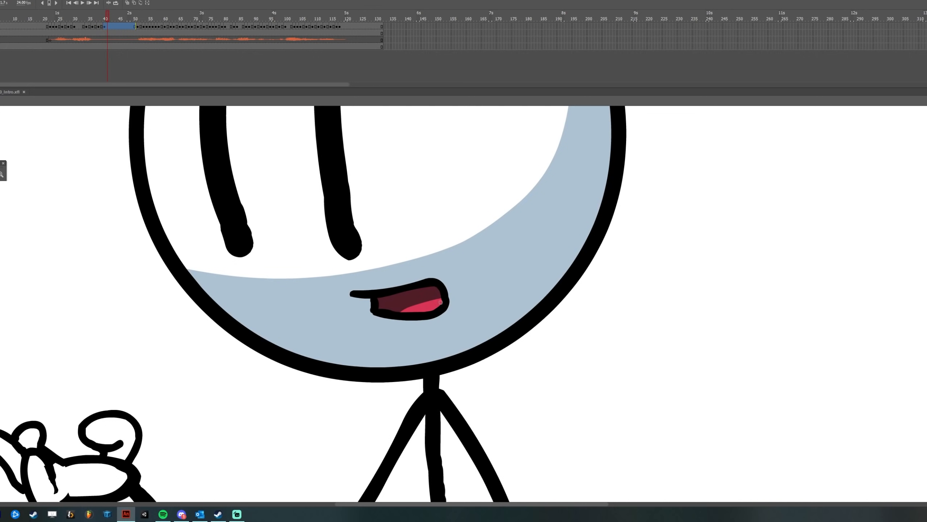
Paint a pink tongue along the bottom of the open mouth at about frame 51
key(period)
key(period)
key(period)
key(period)
key(period)
key(period)
key(period)
key(period)
key(period)
key(v)
click(412, 304)
key(b)
drag(443, 300, 390, 321)
Try to paint a pink tongue along the bottom of the toothed mouth at about frame 57
key(period)
key(period)
key(period)
key(period)
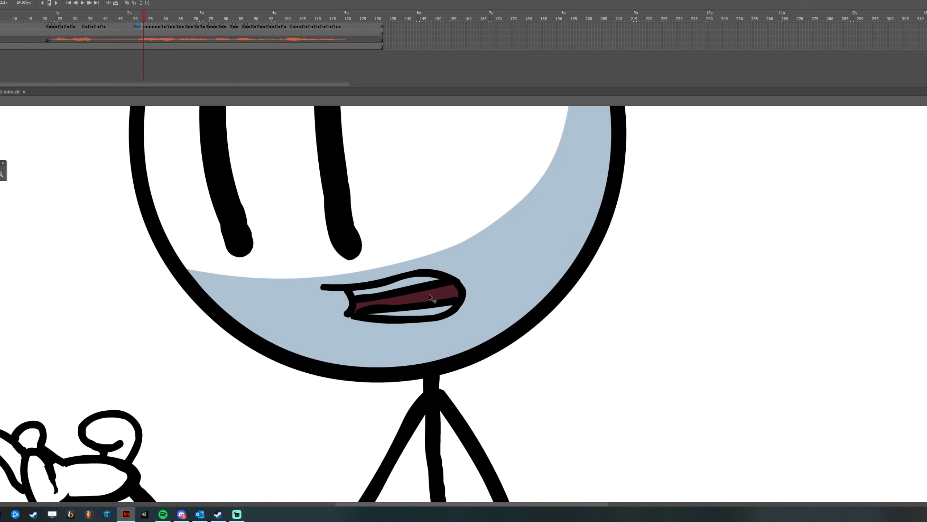
key(period)
key(period)
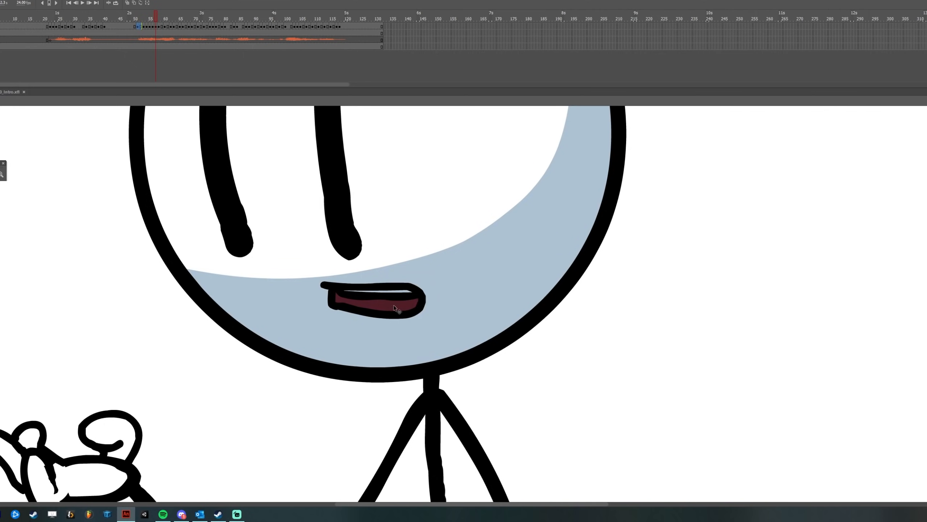
click(394, 305)
key(b)
drag(425, 305, 368, 312)
Check the mouth shapes around frames 55 to 58 by going back and forth through the animation
key(period)
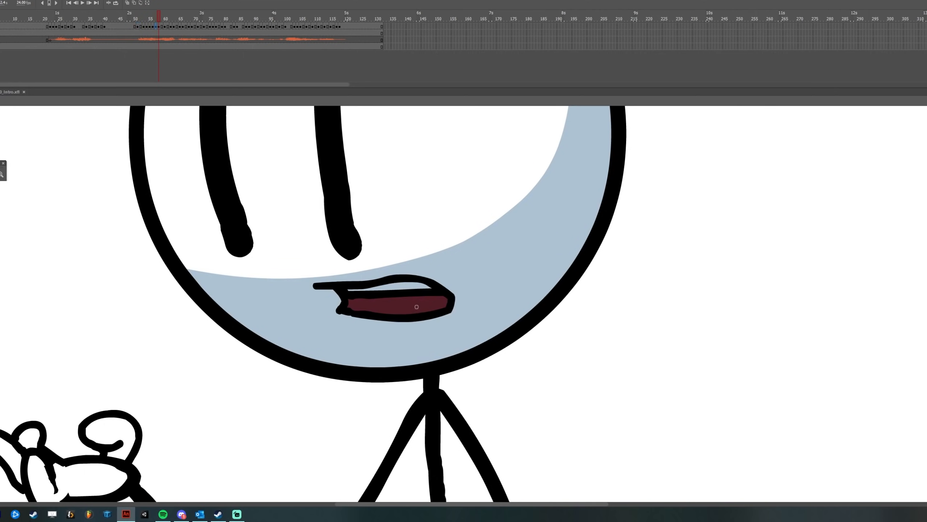
click(417, 307)
drag(132, 17, 154, 16)
key(comma)
key(comma)
key(comma)
key(comma)
key(comma)
key(comma)
key(comma)
key(comma)
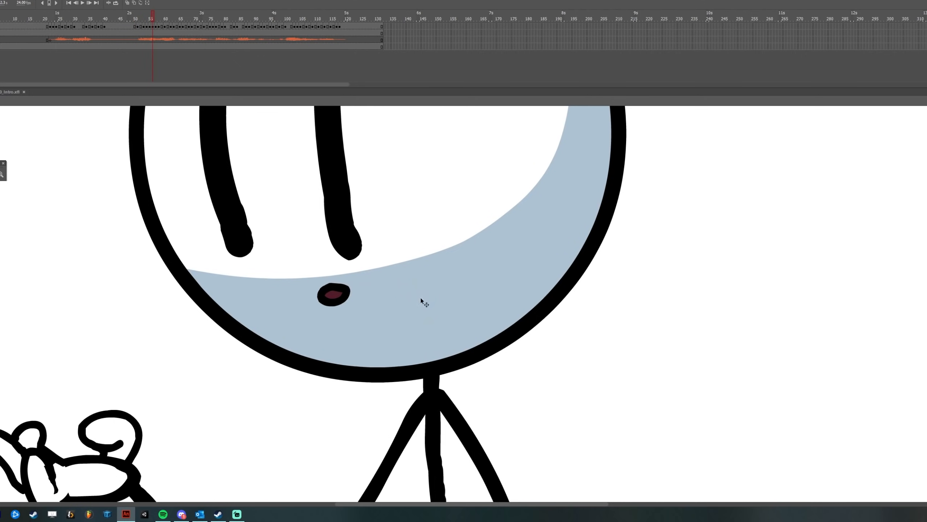
key(period)
key(period)
key(period)
key(period)
key(period)
key(period)
key(period)
key(period)
key(period)
key(comma)
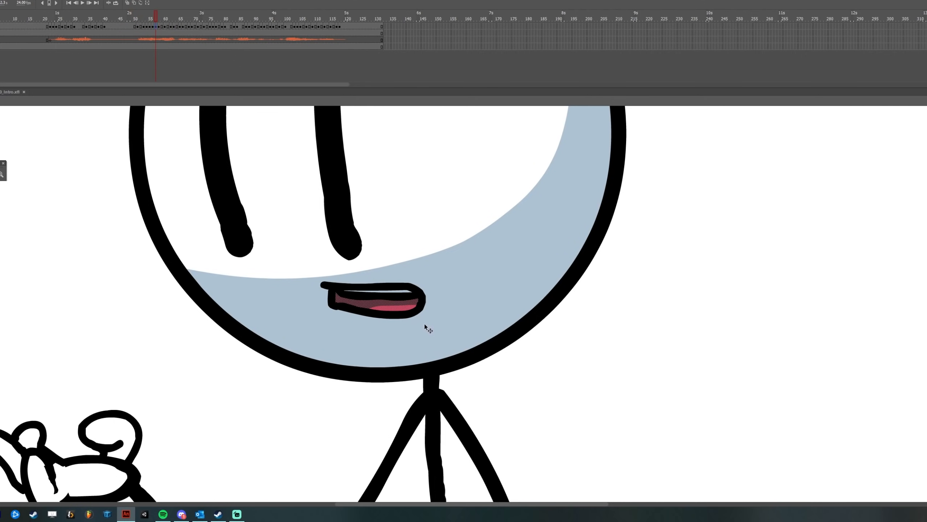
key(b)
key(comma)
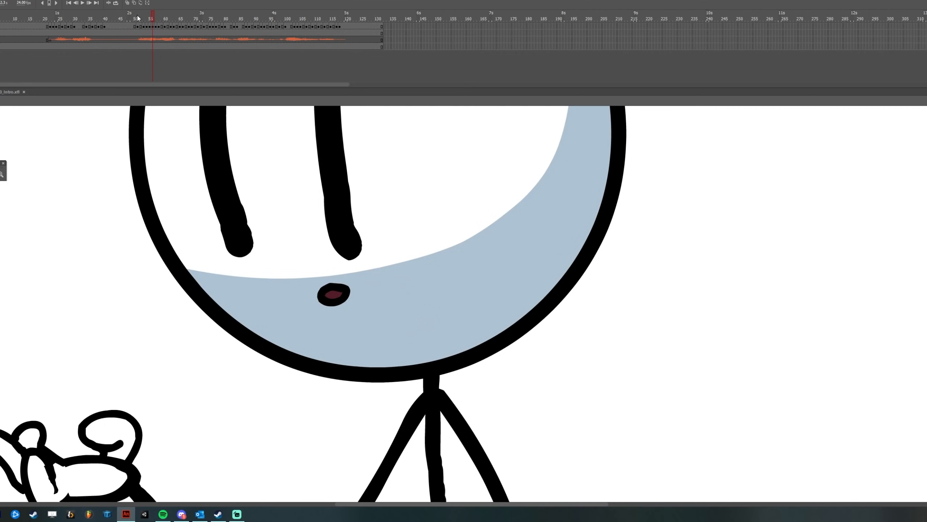
Paint a raised pink tongue inside the toothed mouth at about frame 57
drag(146, 18, 160, 18)
key(comma)
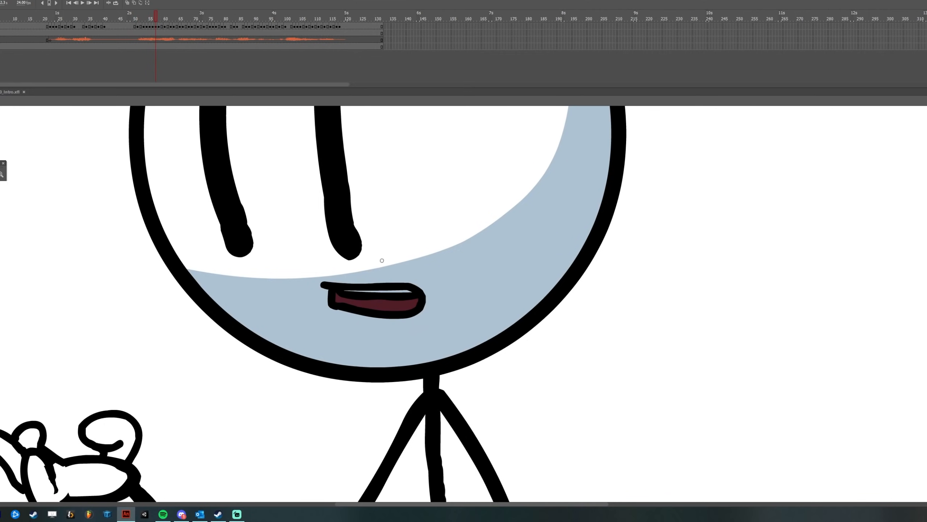
mouse_move(355, 298)
mouse_down()
mouse_move(415, 311)
mouse_move(372, 304)
mouse_move(393, 308)
mouse_up()
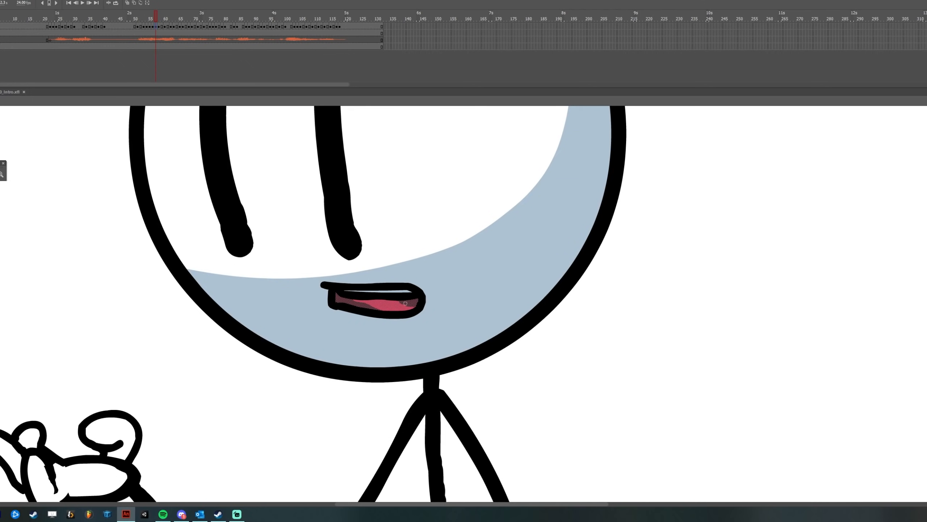
Paint a raised pink tongue reaching towards the upper teeth in the mouth at about frame 58
drag(153, 17, 159, 16)
click(412, 305)
key(b)
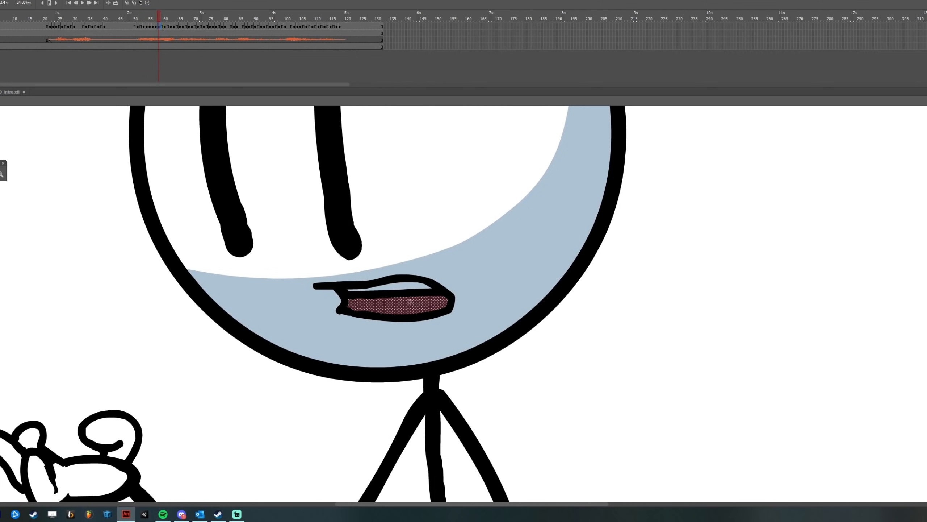
mouse_move(409, 302)
mouse_down()
mouse_move(369, 301)
mouse_move(450, 309)
mouse_move(396, 303)
mouse_move(417, 307)
mouse_up()
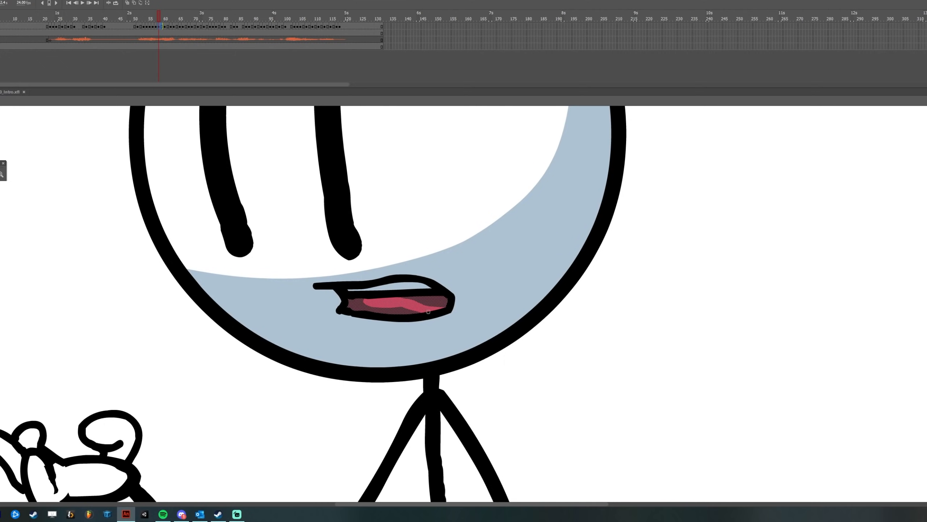
Paint a pink tongue along the bottom of the wide-open mouth at about frame 61
drag(157, 18, 165, 18)
key(.)
key(b)
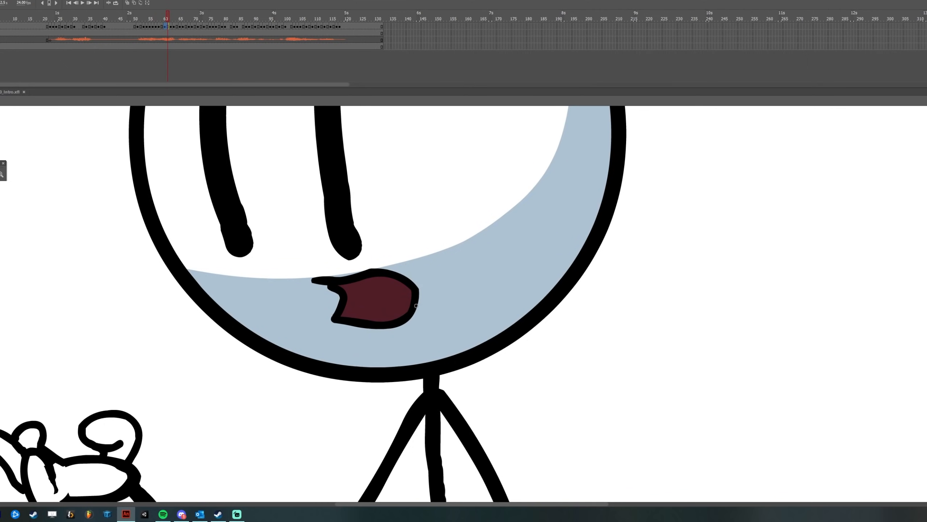
drag(415, 306, 363, 320)
key(v)
click(386, 308)
key(b)
drag(414, 307, 382, 317)
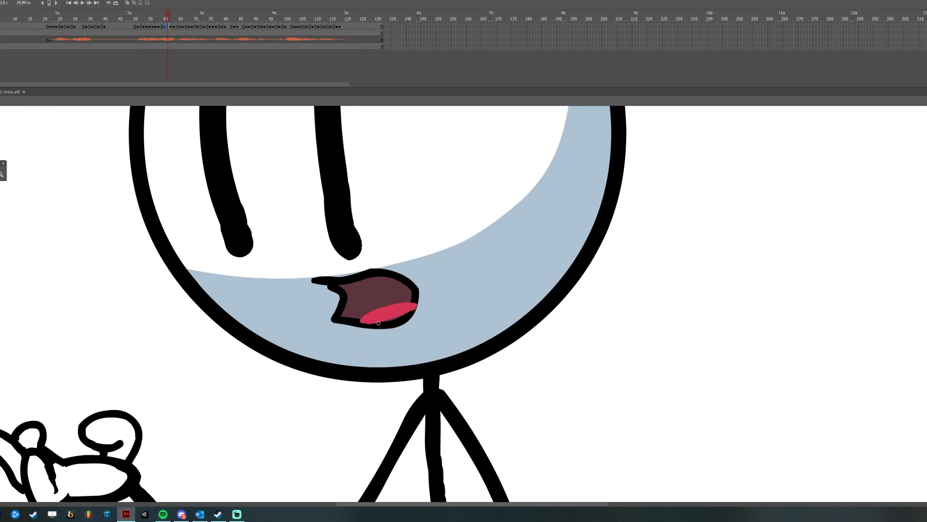
Paint a pink tongue in the small open mouth at about frame 65, just before the closed-teeth shape
key(.)
key(.)
key(.)
key(.)
key(.)
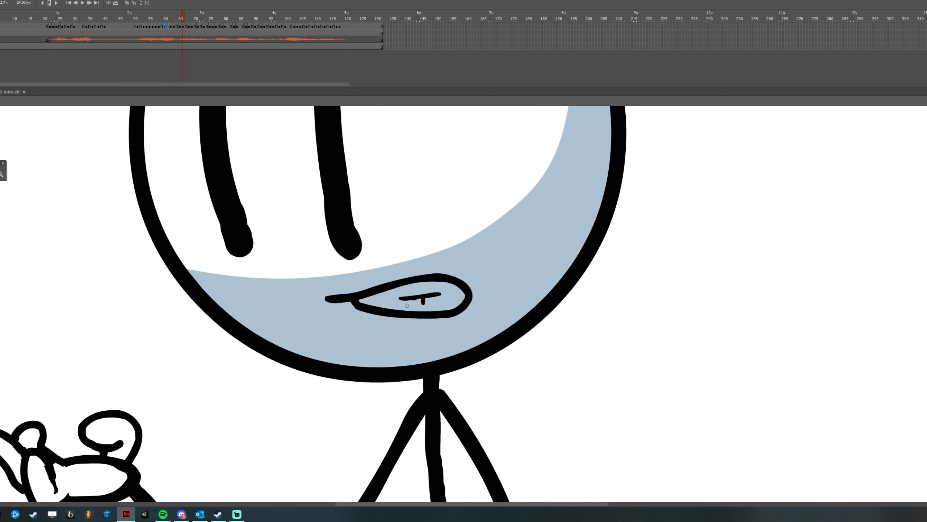
key(v)
click(399, 304)
key(b)
drag(428, 299, 389, 310)
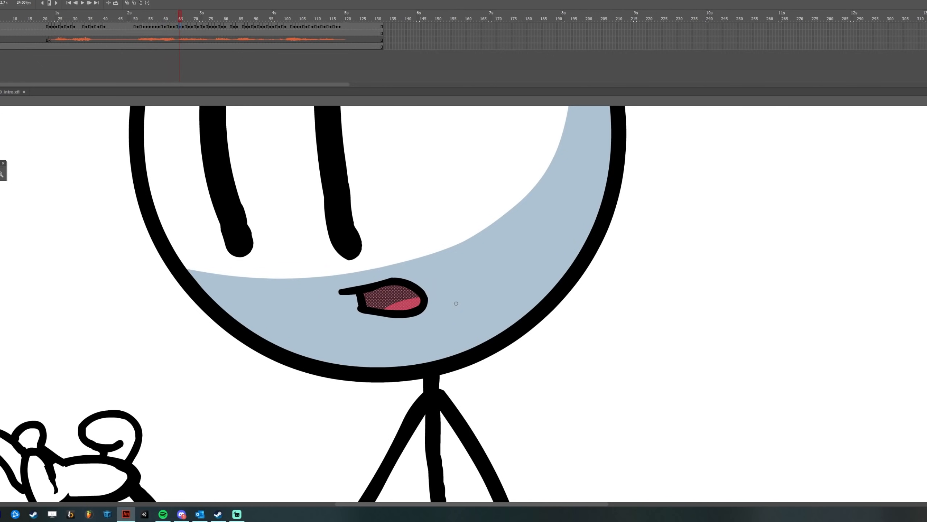
Try to paint a pink tongue between the two rows of teeth at about frame 70 and undo it
key(.)
key(.)
key(.)
key(.)
key(.)
key(.)
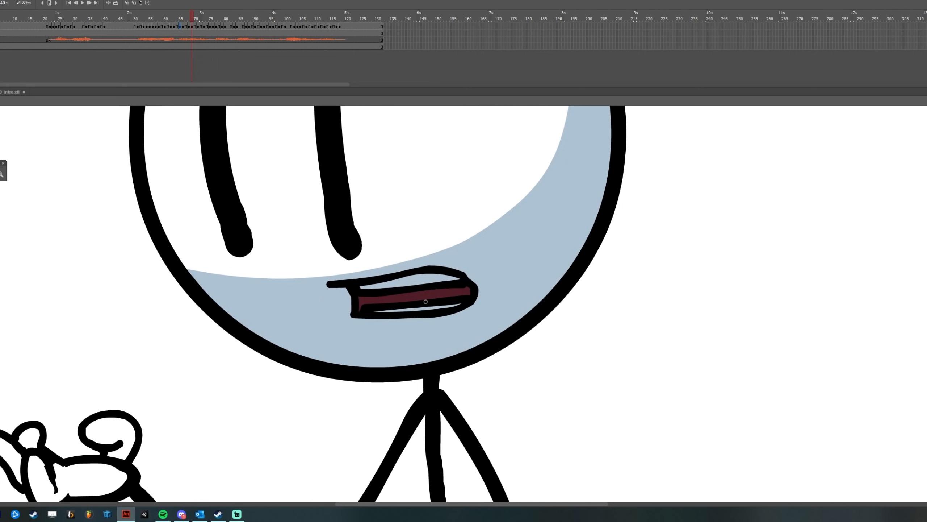
key(v)
click(449, 294)
key(b)
drag(474, 294, 406, 308)
key(ctrl+z)
key(ctrl+z)
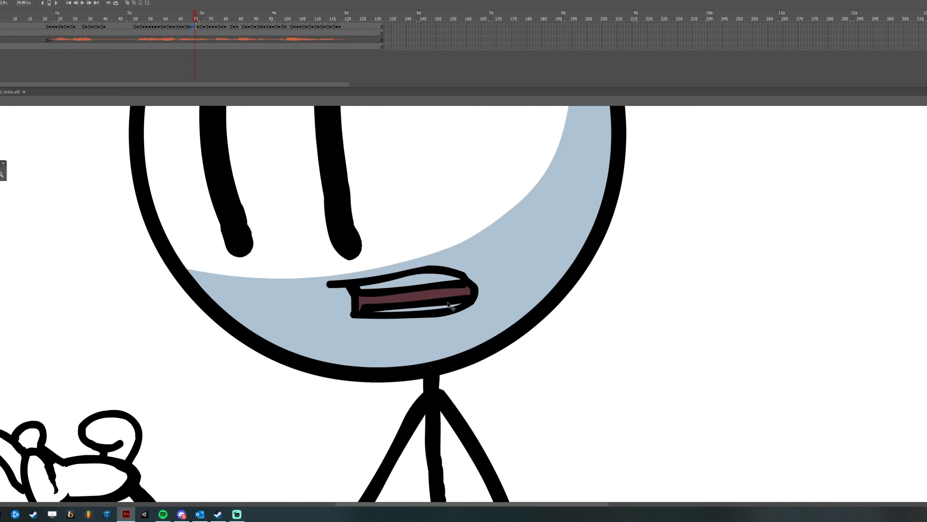
Paint a pink tongue along the bottom of the large open mouth at about frame 78
key(.)
key(.)
key(.)
key(.)
key(.)
key(.)
key(.)
key(.)
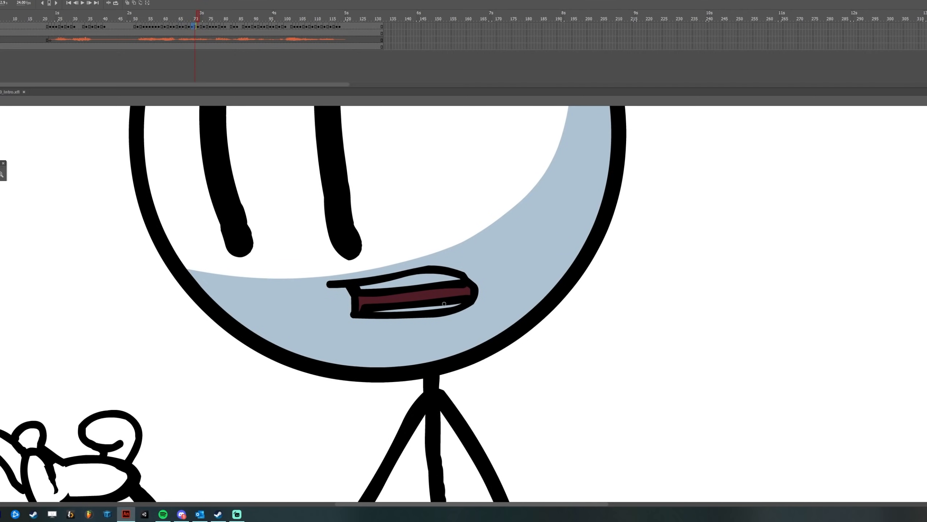
key(.)
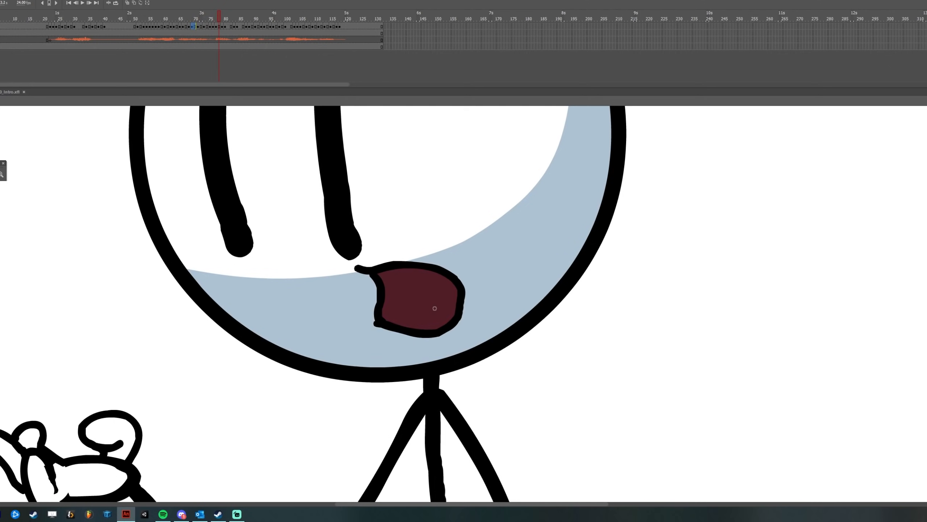
click(427, 310)
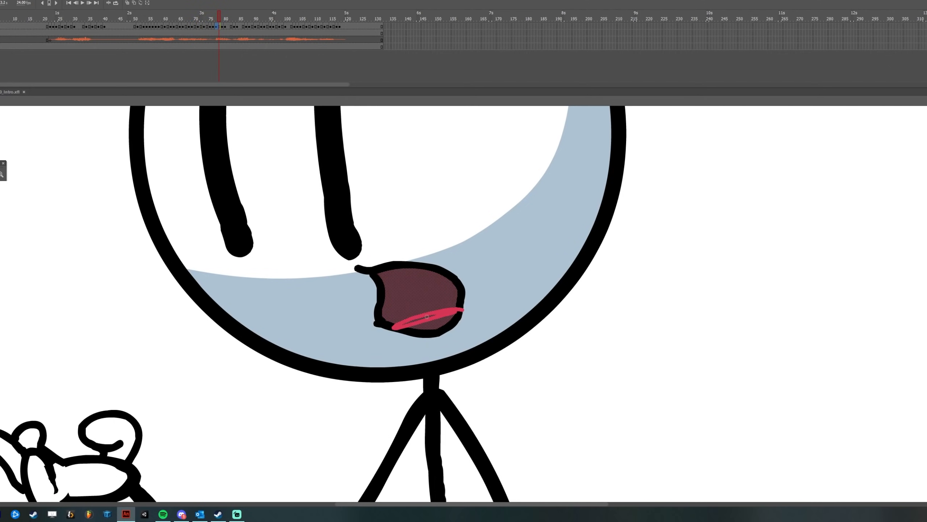
Paint a pink tongue in the open mouth at about frame 79, just before the closed-teeth shape
key(.)
key(.)
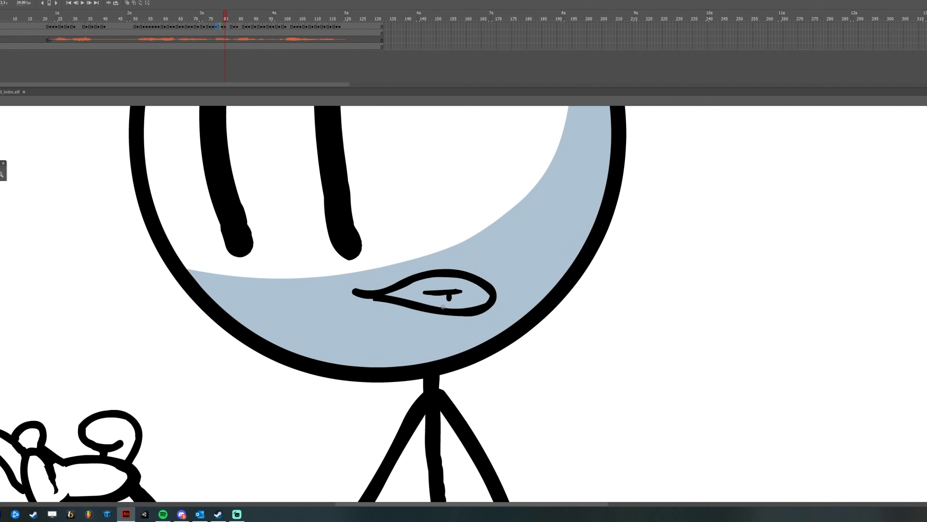
ctrl+click(446, 307)
mouse_move(474, 307)
mouse_down()
mouse_move(406, 310)
mouse_move(455, 313)
mouse_move(447, 318)
mouse_move(474, 311)
mouse_move(418, 320)
mouse_move(436, 324)
mouse_move(483, 307)
mouse_move(404, 310)
mouse_move(471, 301)
mouse_up()
Paint pink tongues along the bottom of the open mouths at about frames 84 and 87
key(.)
key(.)
key(.)
key(.)
key(.)
ctrl+click(434, 312)
key(.)
key(.)
key(.)
ctrl+click(438, 300)
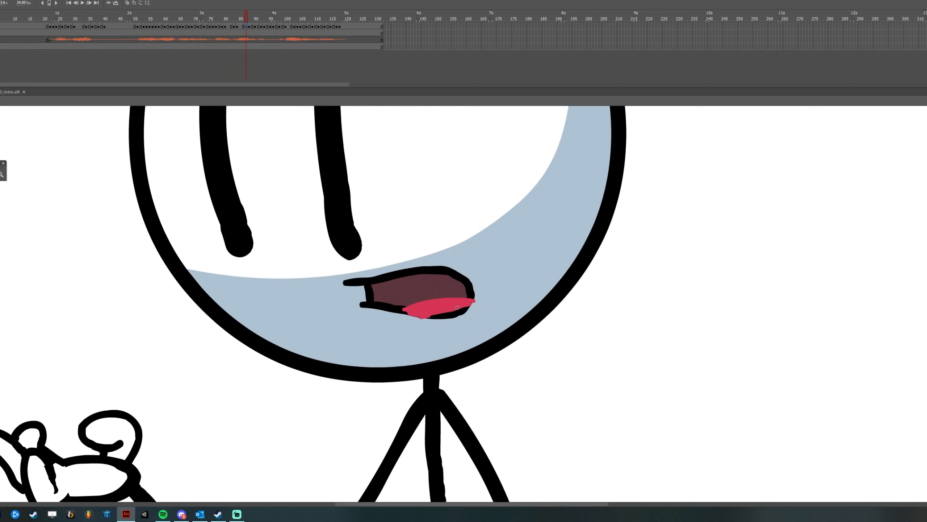
Paint a pink tongue in the lower part of the narrow open mouth at about frame 95
key(.)
key(.)
key(.)
key(.)
key(.)
key(.)
key(.)
key(.)
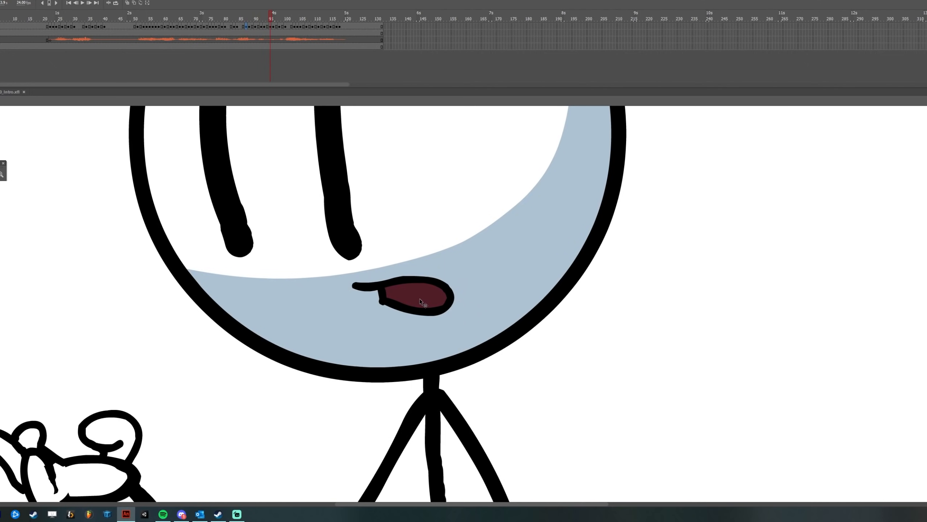
ctrl+click(420, 299)
mouse_move(452, 299)
mouse_down()
mouse_move(400, 309)
mouse_move(437, 304)
mouse_up()
Paint a pink tongue in the open mouth at about frame 94 and try one in the small rounded mouth at about frame 100
key(.)
key(.)
key(.)
key(.)
key(.)
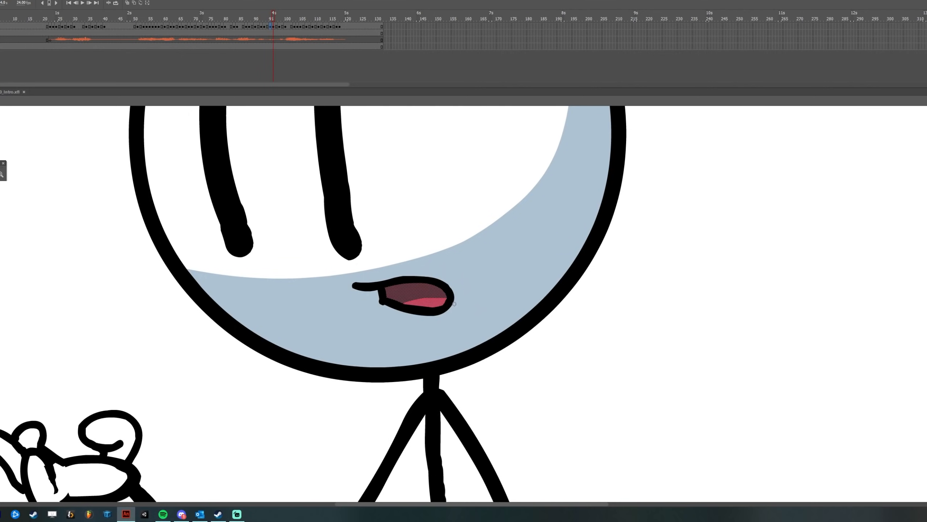
key(.)
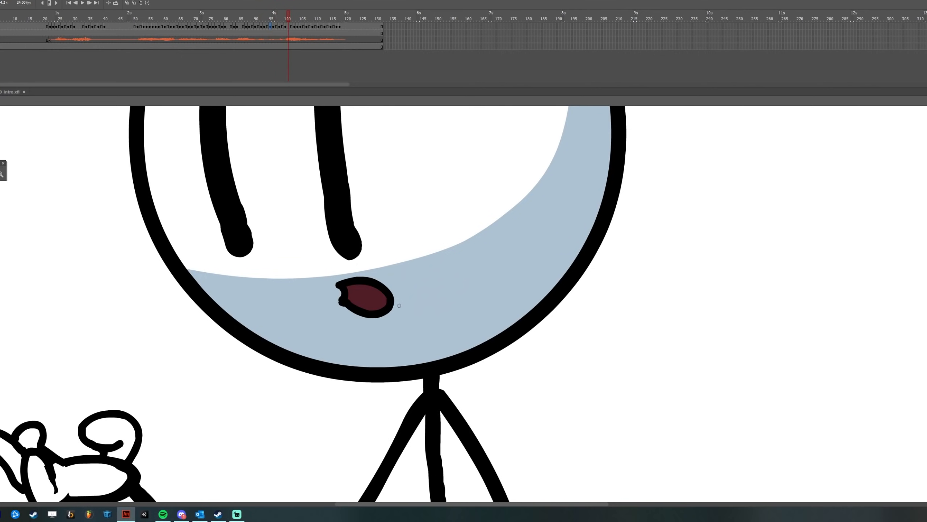
ctrl+click(380, 302)
mouse_move(389, 304)
mouse_down()
mouse_move(374, 311)
mouse_move(432, 301)
mouse_move(405, 314)
mouse_move(433, 312)
mouse_move(400, 299)
mouse_move(461, 307)
mouse_move(440, 310)
mouse_up()
key(ctrl+z)
Paint pink tongues in the open mouths between about frames 102 and 105
key(.)
key(.)
ctrl+click(408, 305)
key(.)
key(.)
ctrl+click(419, 304)
Paint pink tongues in the open mouths up to about frame 108, including the wide one with upper teeth
key(.)
key(.)
key(.)
ctrl+click(418, 304)
key(.)
key(.)
ctrl+click(444, 301)
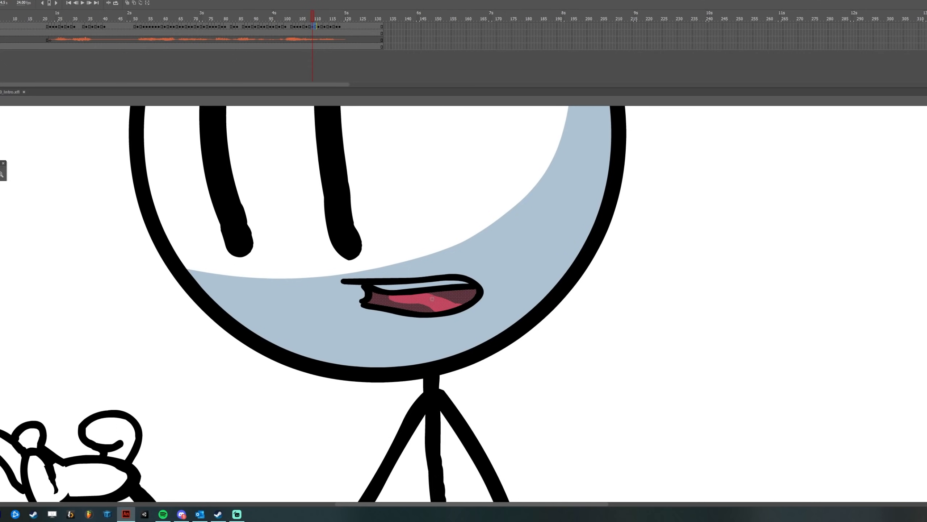
Pass the toothed mouth at about frame 110 and paint a pink tongue in the open mouth at about frame 113
key(period)
key(period)
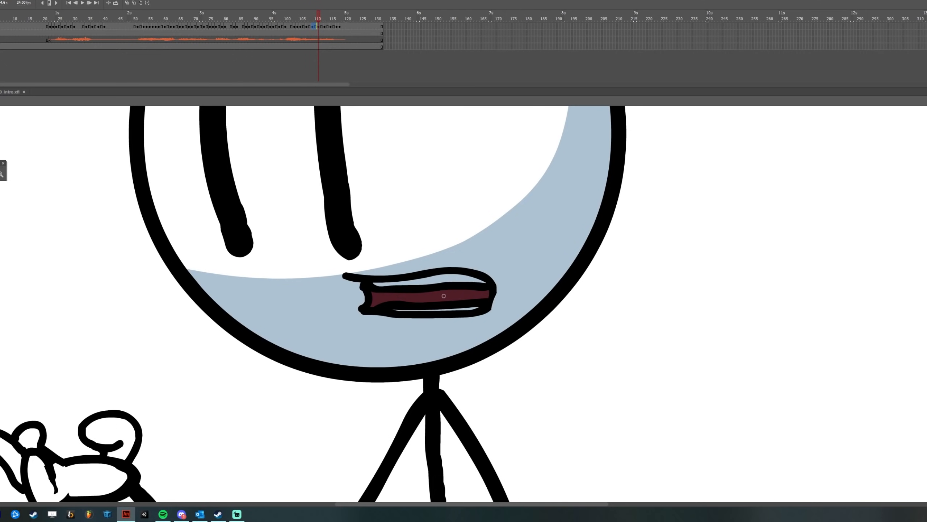
key(period)
drag(310, 21, 324, 20)
key(period)
key(period)
ctrl+click(445, 305)
mouse_move(462, 302)
mouse_down()
mouse_move(428, 307)
mouse_move(402, 322)
mouse_move(431, 316)
mouse_move(393, 333)
mouse_move(428, 321)
mouse_move(393, 338)
mouse_move(432, 325)
mouse_up()
key(ctrl+z)
ctrl+click(444, 305)
Paint a pink tongue along the bottom of the large open mouth at about frame 115
key(period)
key(period)
ctrl+click(412, 316)
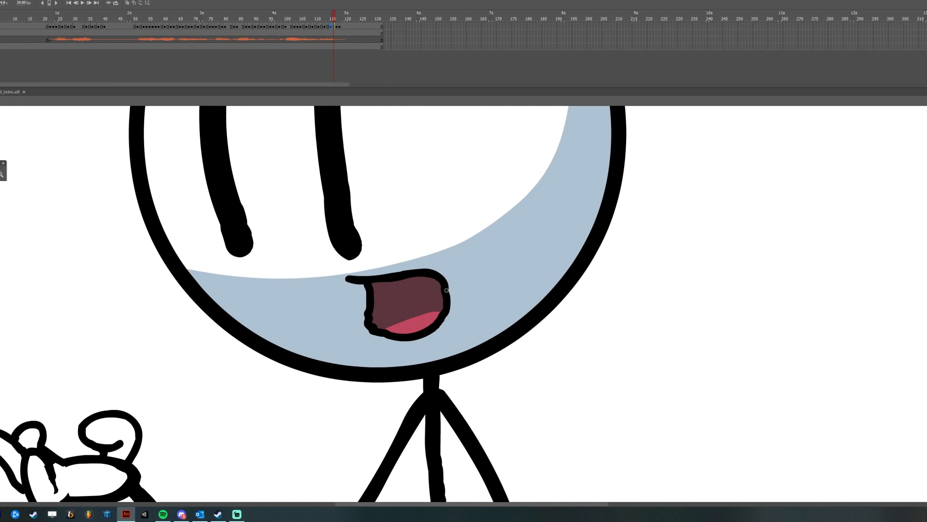
key(period)
key(period)
key(comma)
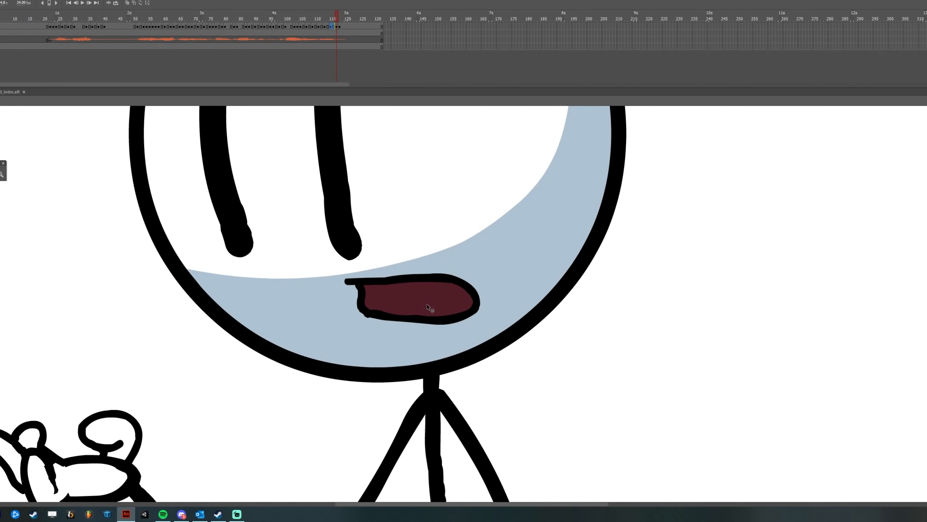
Paint pink tongues in the last wide open mouths at about frames 116 and 118
ctrl+click(427, 303)
mouse_move(473, 303)
mouse_down()
mouse_move(423, 310)
mouse_move(449, 315)
mouse_move(483, 288)
mouse_move(426, 312)
mouse_move(477, 298)
mouse_up()
key(period)
key(period)
ctrl+click(445, 296)
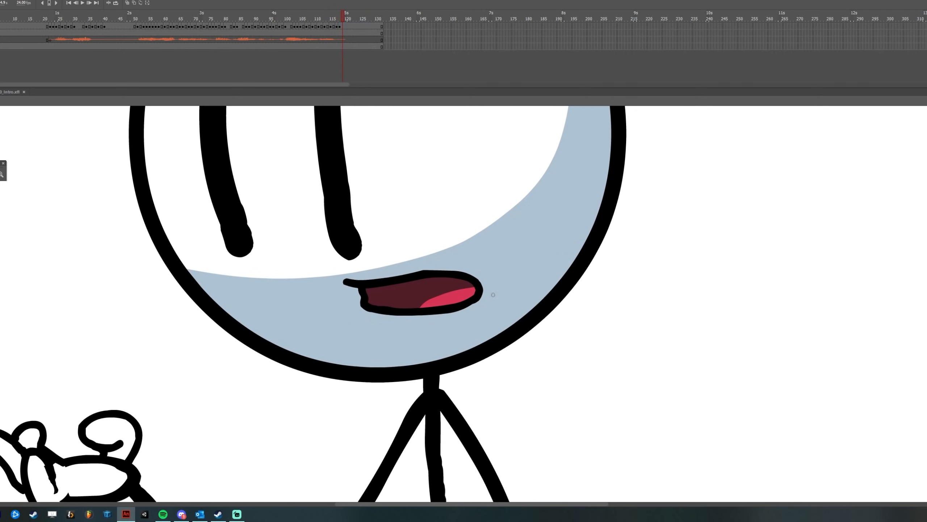
Go back to about frame 23 and step through the mouth frames to about frame 111, checking each for its tongue
click(54, 18)
key(period)
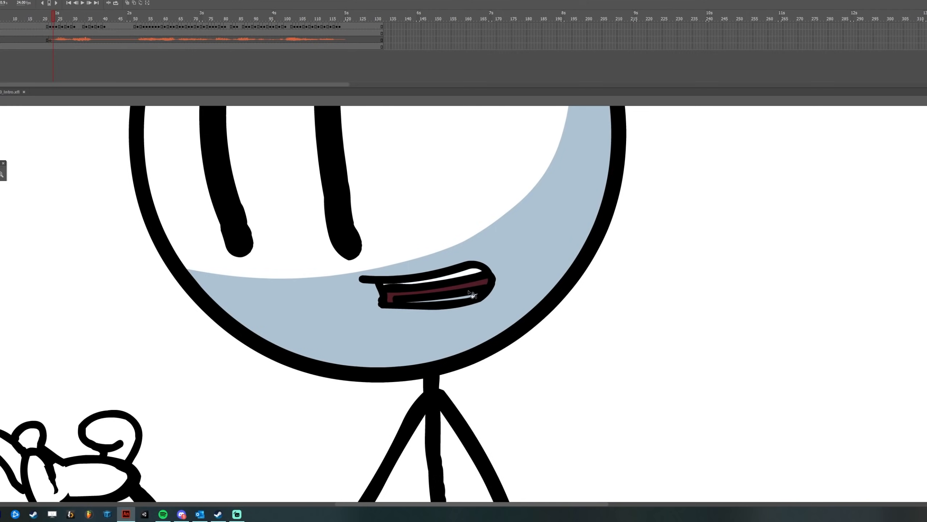
key(period)
key(period)
key(period)
key(period)
key(period)
key(period)
key(period)
key(period)
key(period)
key(period)
key(period)
key(period)
key(period)
key(period)
key(period)
key(period)
key(period)
key(period)
key(period)
key(period)
ctrl+click(408, 303)
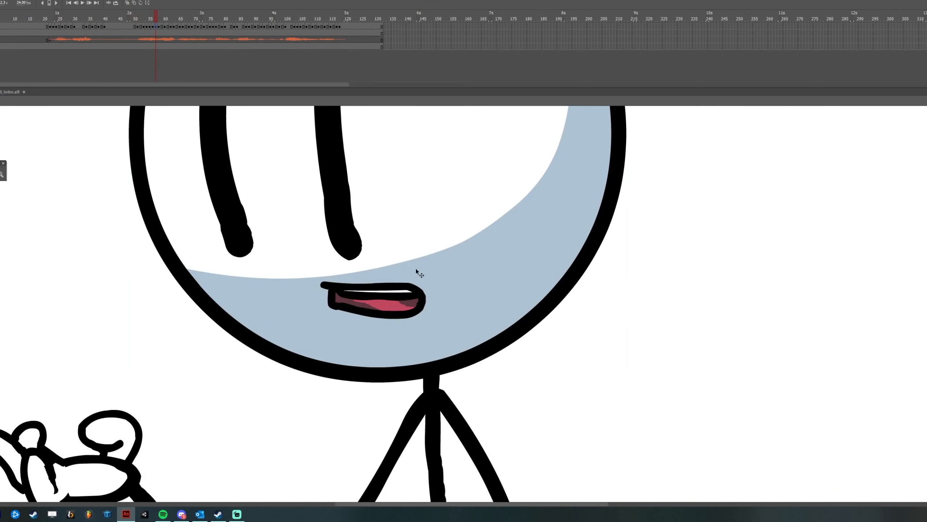
key(period)
key(period)
key(period)
key(period)
key(period)
key(period)
key(period)
key(period)
key(period)
key(period)
key(period)
key(period)
key(period)
key(period)
key(period)
key(period)
key(period)
key(period)
key(period)
key(period)
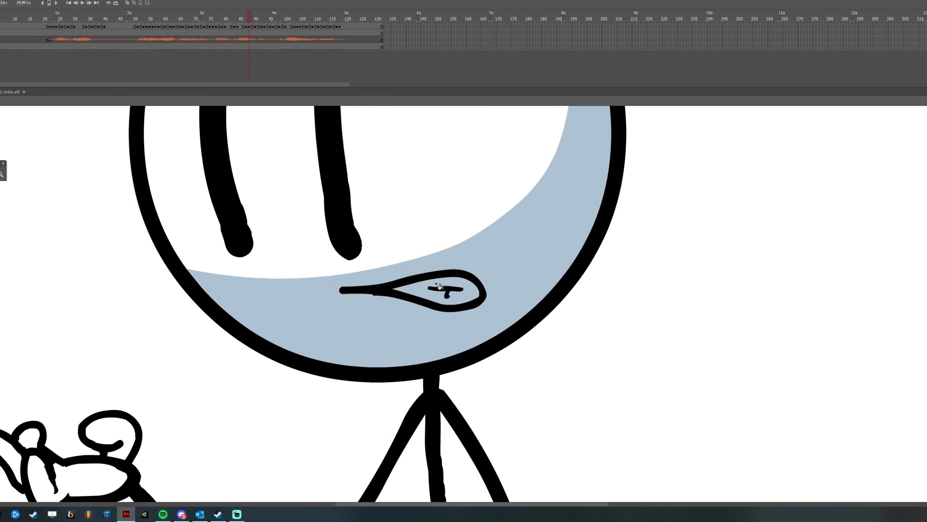
key(period)
key(period)
key(period)
key(period)
key(period)
key(period)
key(period)
key(period)
key(period)
key(period)
key(period)
key(period)
key(period)
key(period)
key(period)
key(period)
key(period)
key(period)
key(period)
key(period)
Show the whole stage, save the document and play back the lip-sync from about frame 18
key(ctrl+1)
key(ctrl+s)
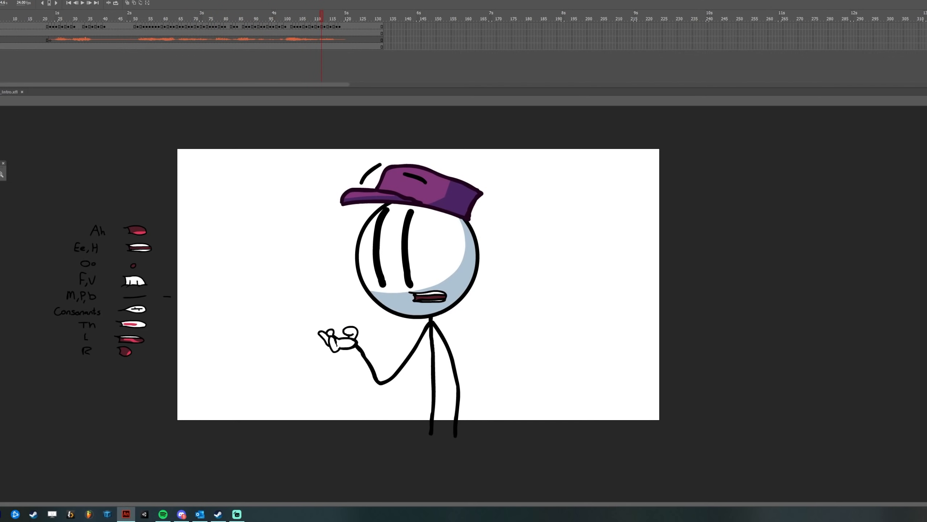
click(41, 17)
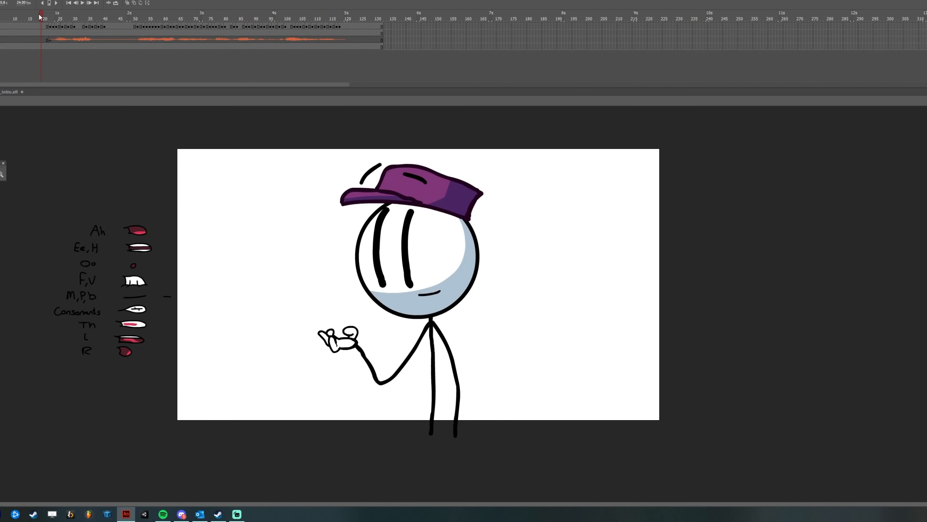
key(Return)
key(Return)
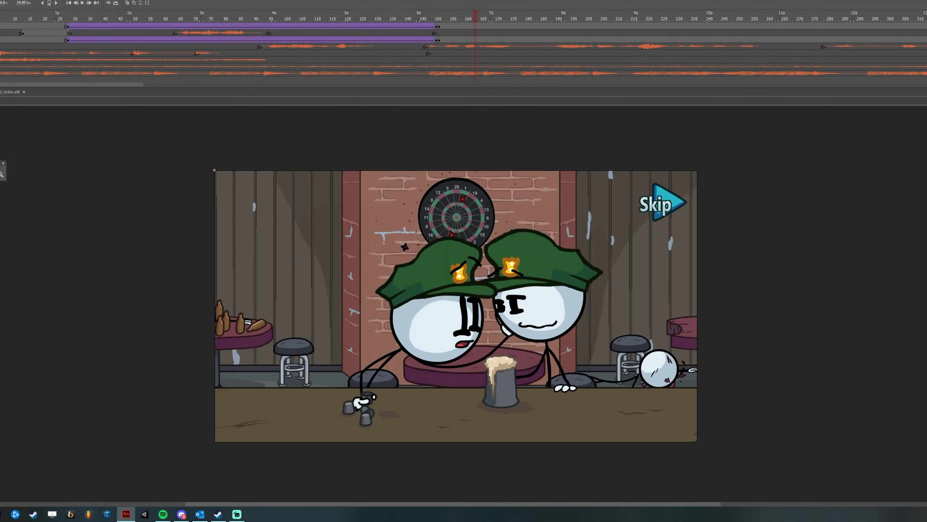
In the bar scene, examine the dialogue audio's starts at about frames 147 and 278 and the close-up of the officers at about frame 155
scroll(443, 69, right, 3)
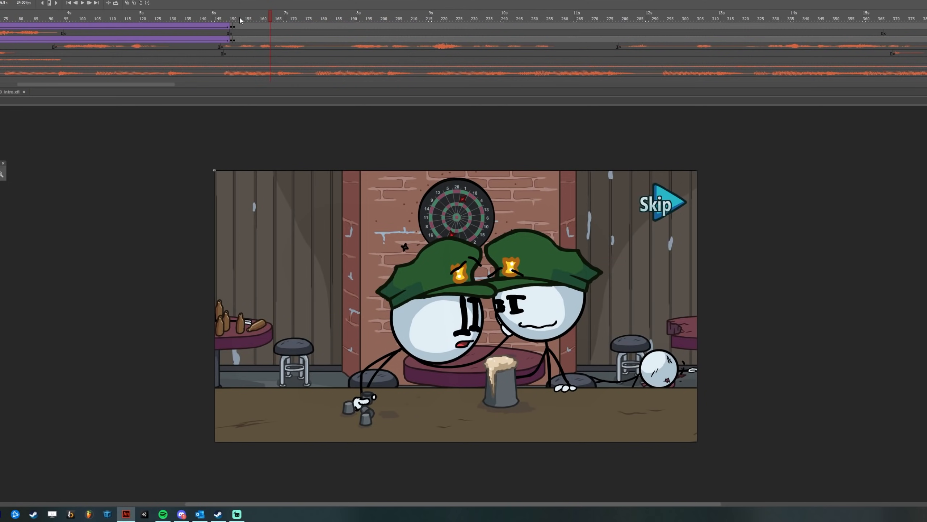
click(223, 50)
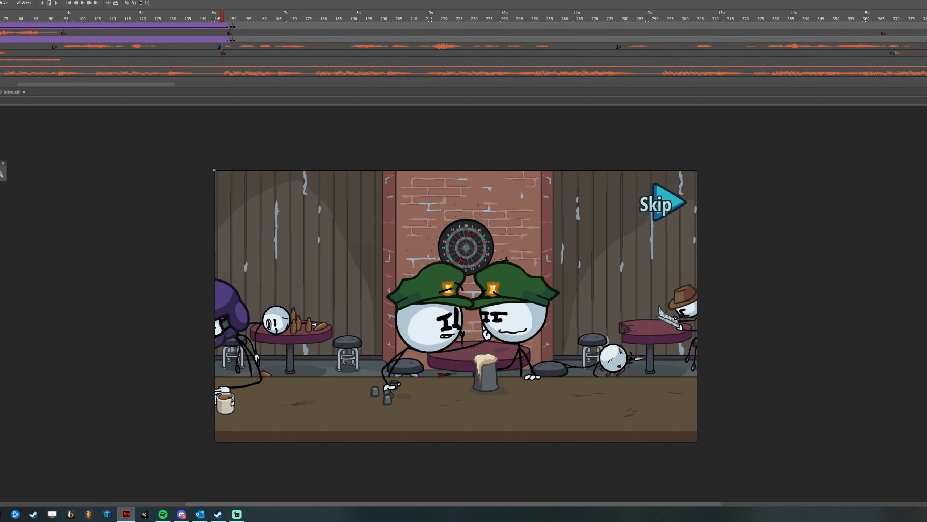
click(925, 101)
click(926, 102)
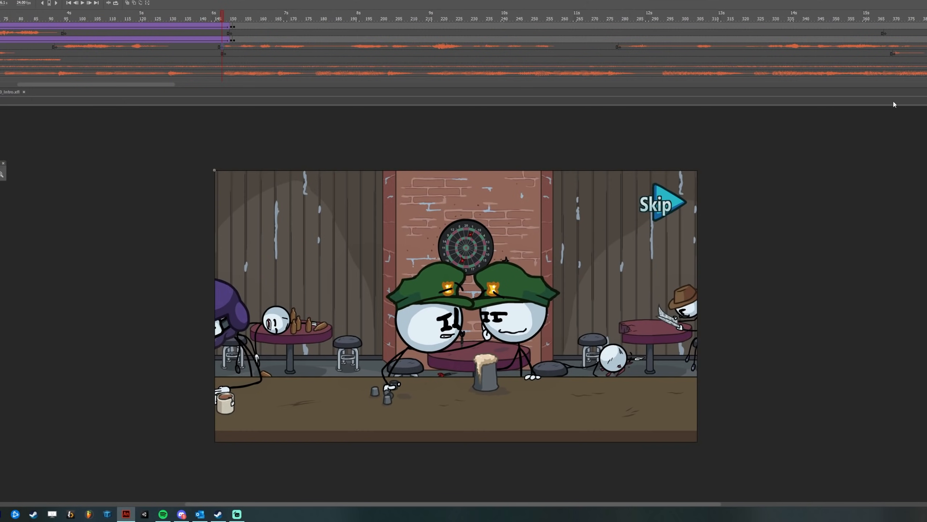
click(620, 49)
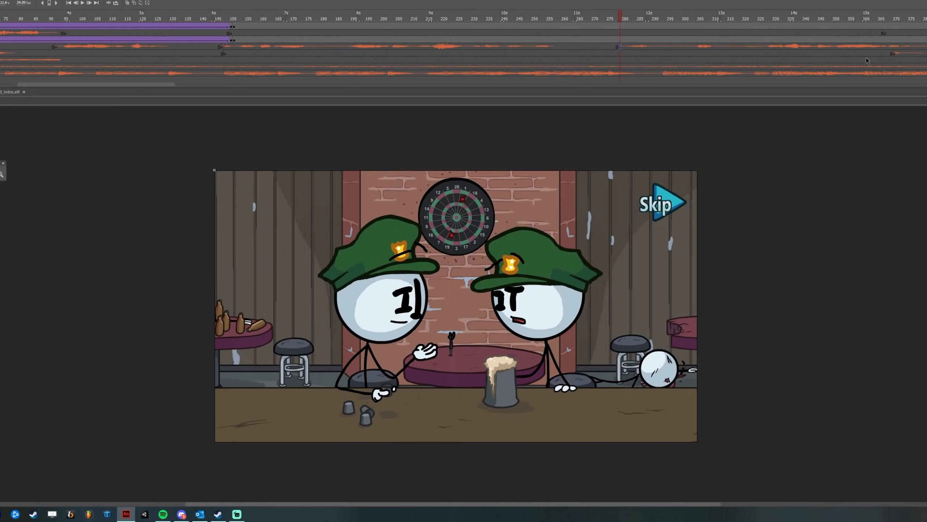
click(230, 20)
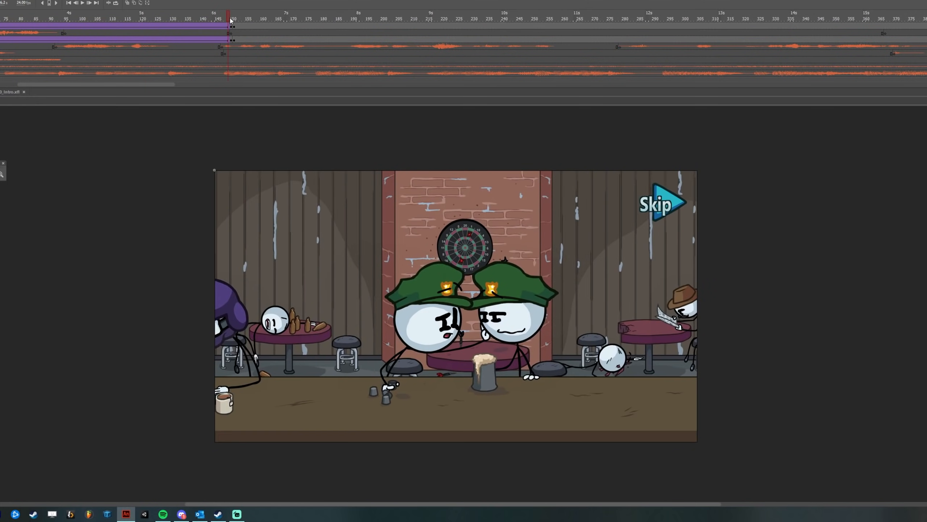
click(234, 20)
click(247, 21)
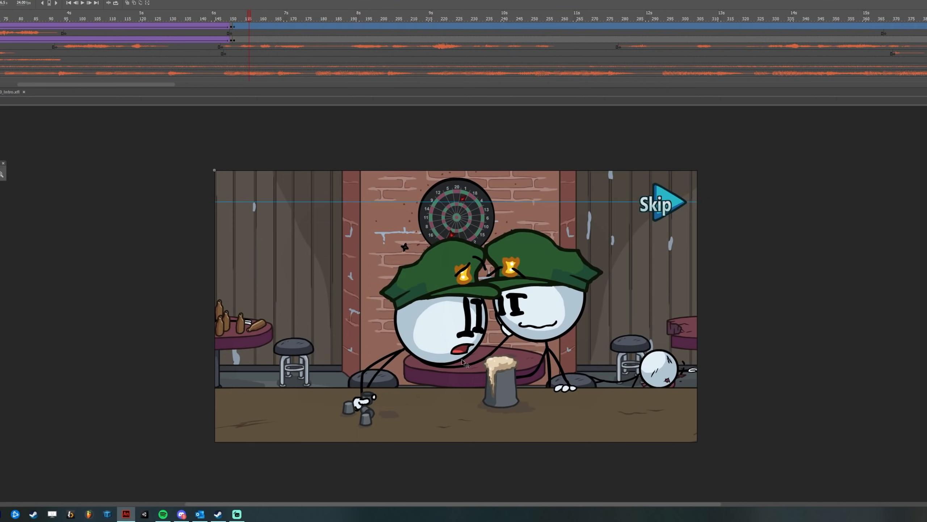
Open the two officers' symbol for editing at about frame 155 and select the talking officer's mouth drawing
double_click(457, 339)
scroll(442, 59, down, 4)
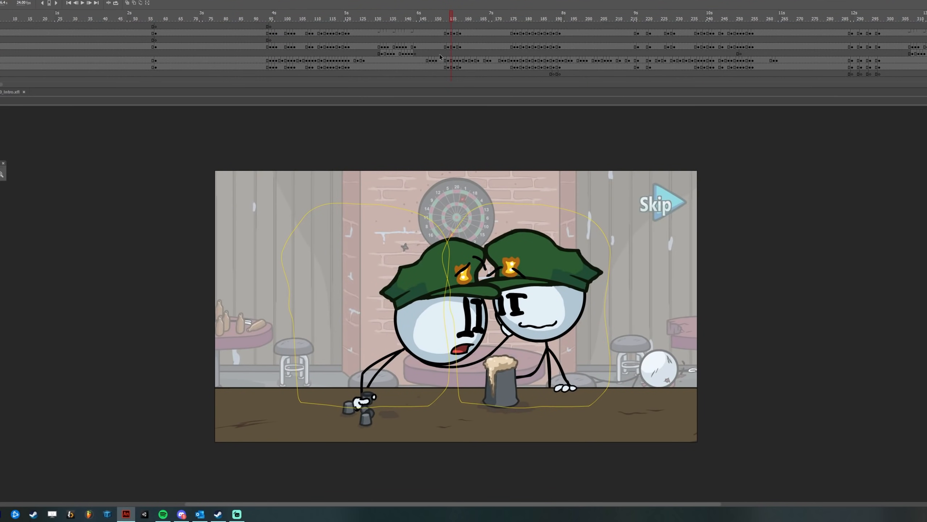
click(473, 350)
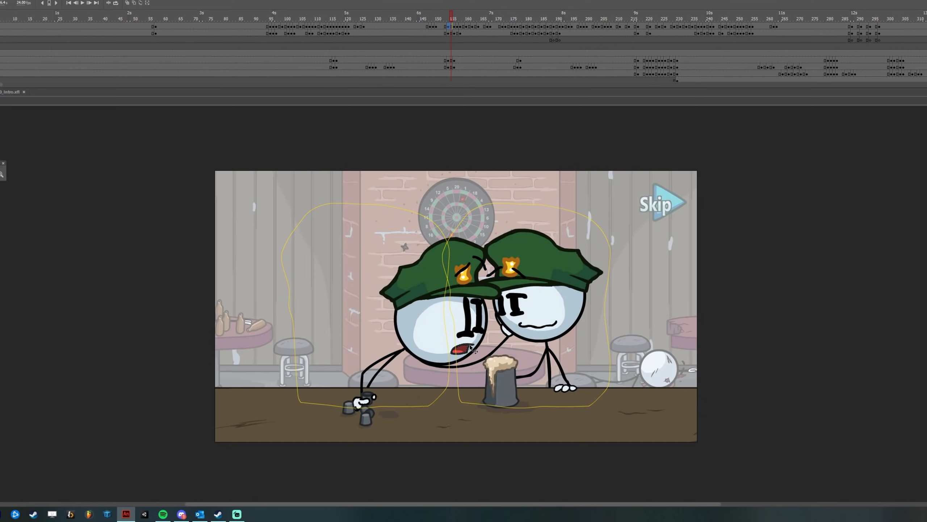
scroll(388, 167, up, 8)
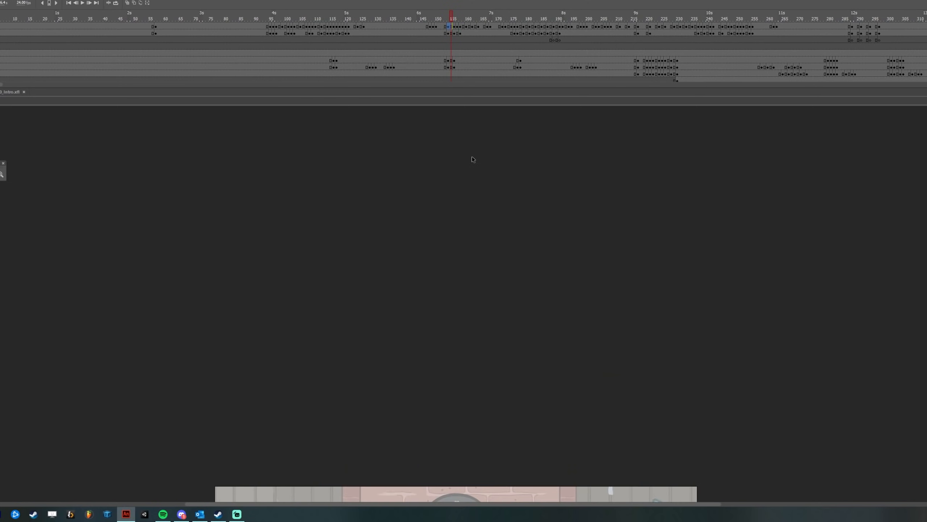
scroll(472, 160, down, 9)
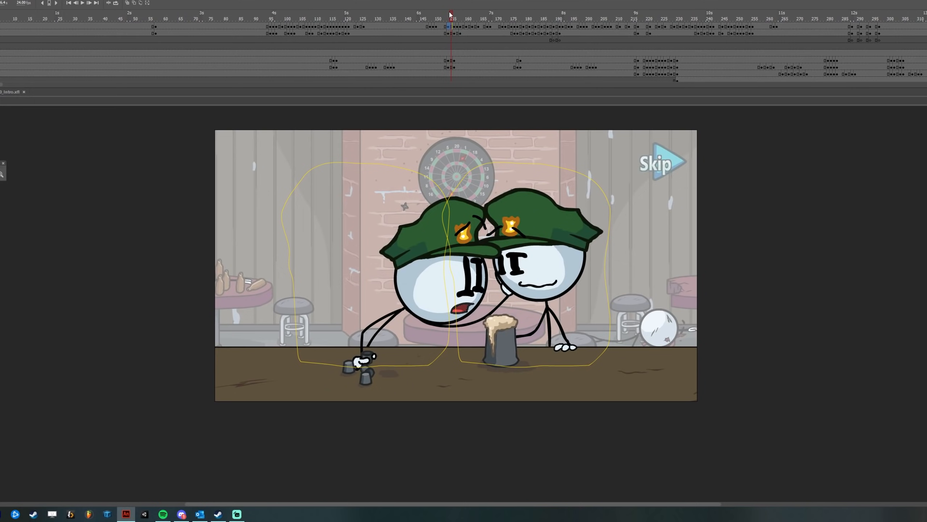
scroll(451, 13, up, 3)
Scrub back to the officer's speech at about frame 94 and look through the symbol's layers
mouse_move(451, 16)
mouse_down()
mouse_move(259, 18)
mouse_move(270, 19)
mouse_up()
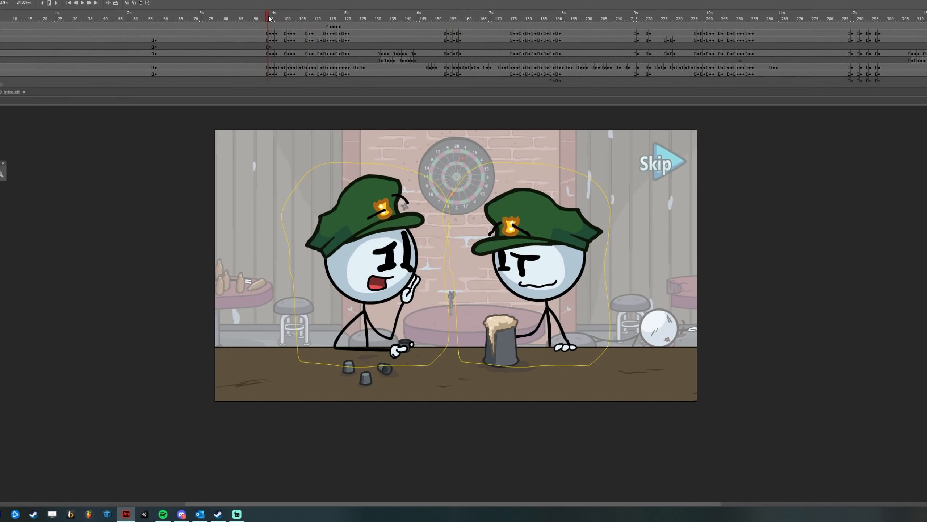
scroll(270, 25, down, 3)
scroll(271, 35, down, 6)
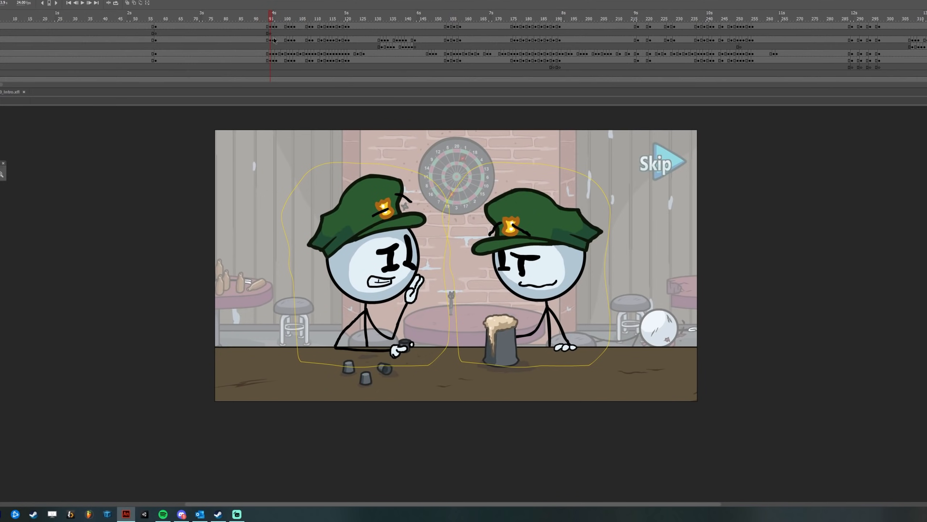
scroll(271, 40, down, 4)
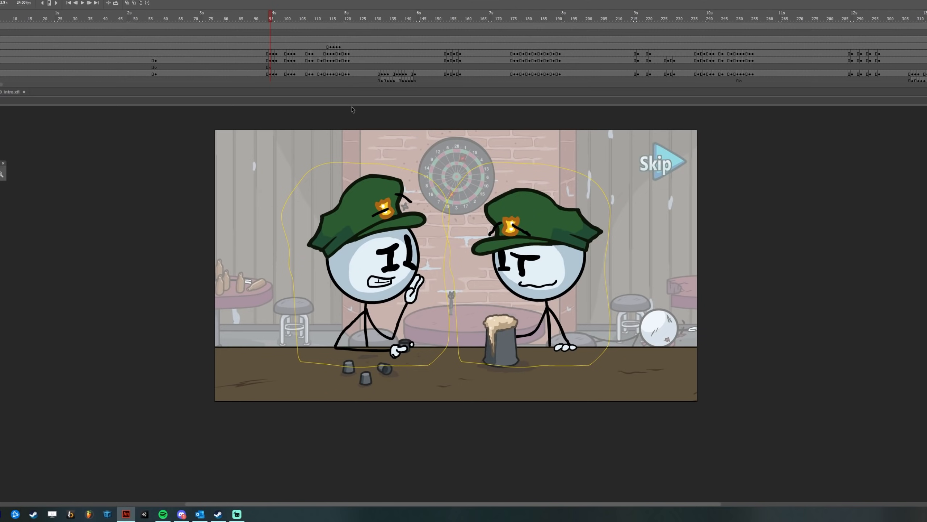
scroll(268, 37, down, 2)
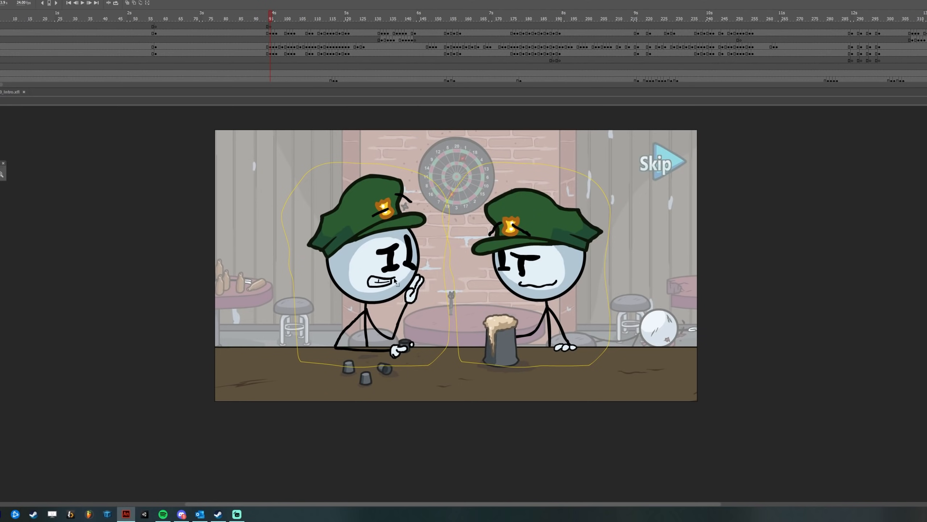
Add the dialogue audio on a layer inside the officers' symbol and remove one frame ahead of it at about frame 146
click(269, 47)
click(272, 17)
scroll(272, 53, up, 3)
scroll(272, 53, down, 3)
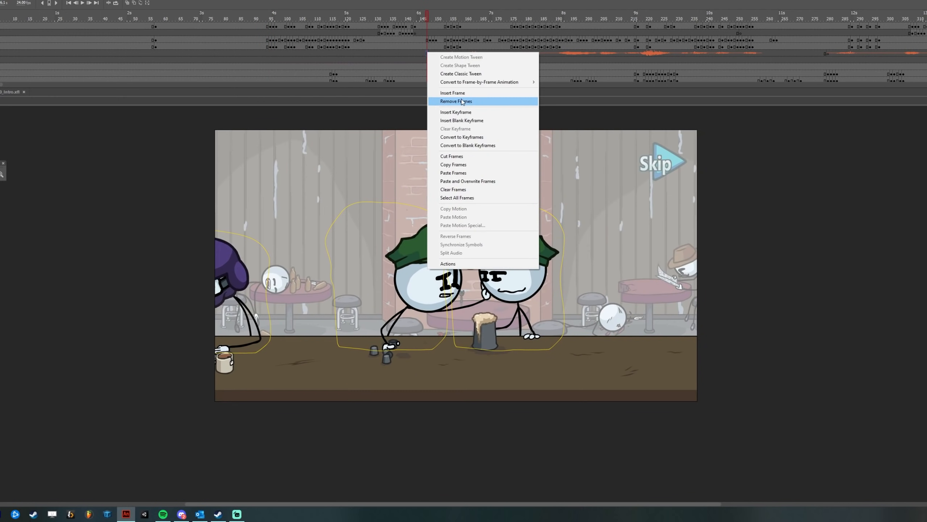
click(461, 101)
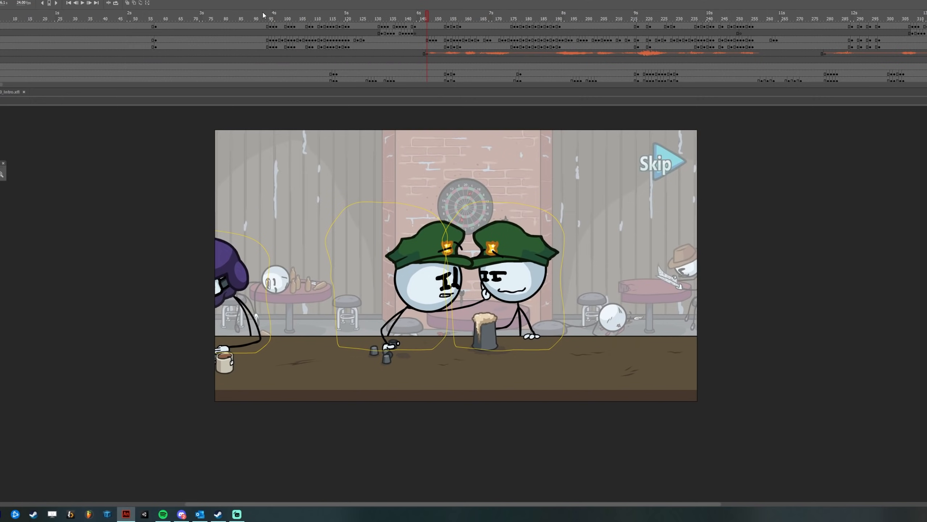
Scrub the officers' animation to about frame 128 and hide the yellow outlines around the characters
drag(264, 15, 424, 22)
drag(265, 16, 373, 27)
scroll(202, 60, up, 3)
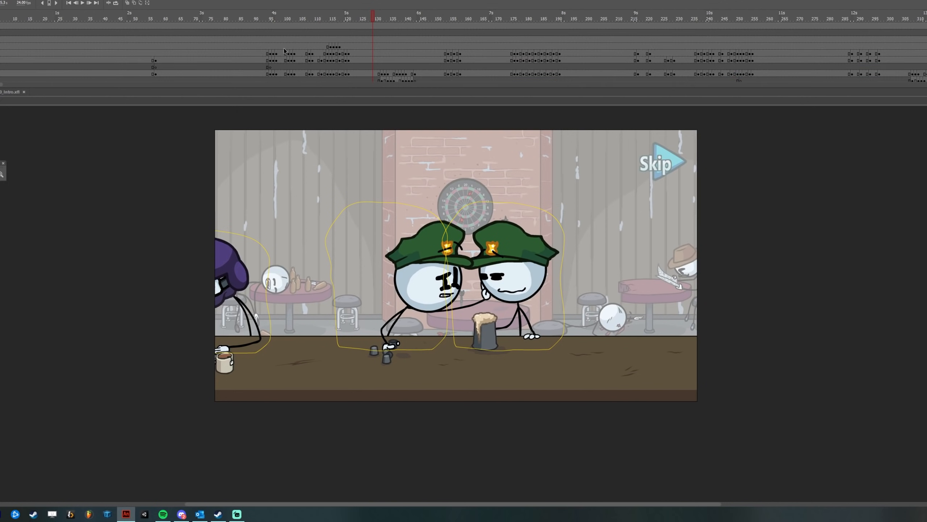
scroll(202, 61, down, 4)
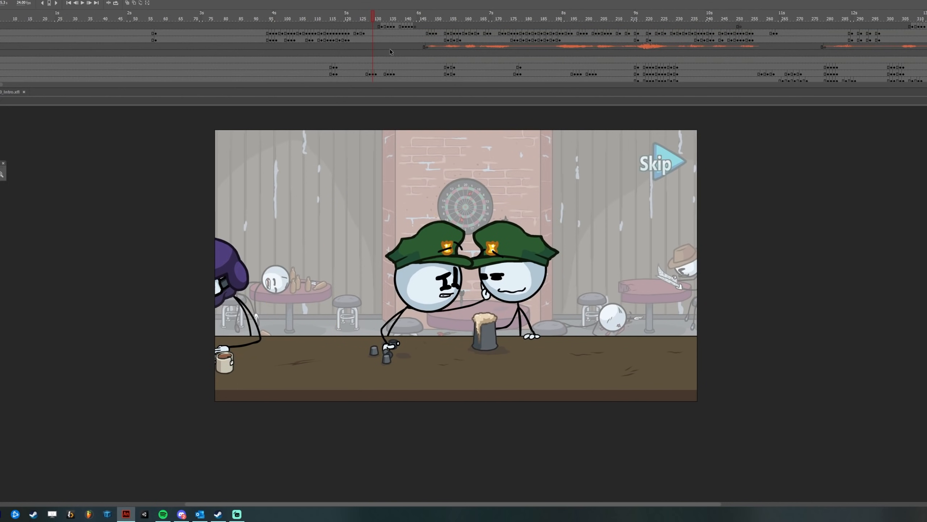
Play the officers' dialogue inside the symbol from about frame 146, then return the playhead to about frame 147
click(424, 21)
mouse_move(425, 20)
mouse_down()
mouse_move(435, 22)
mouse_move(425, 23)
mouse_up()
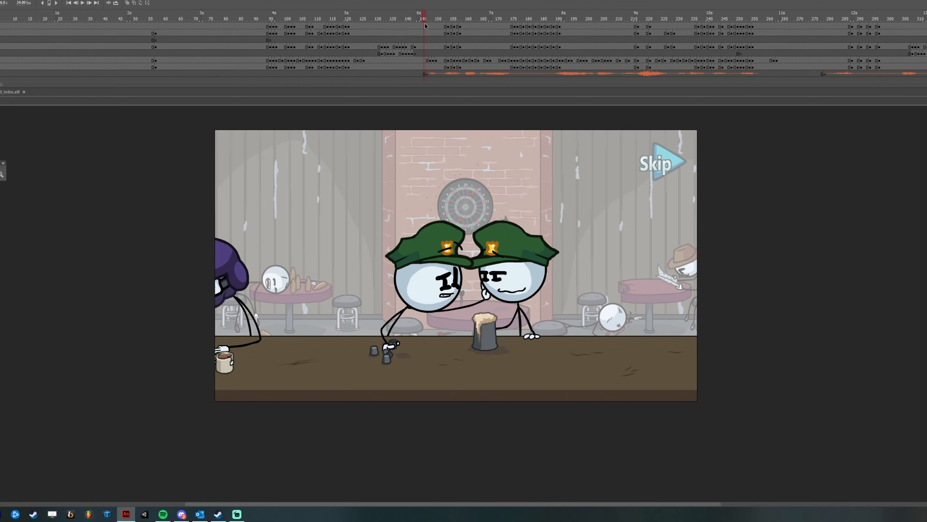
key(Return)
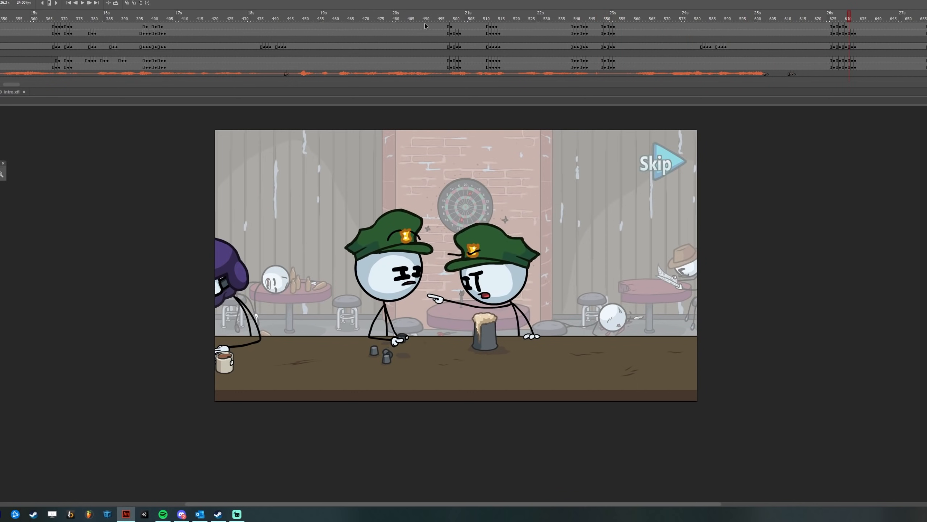
scroll(497, 71, left, 10)
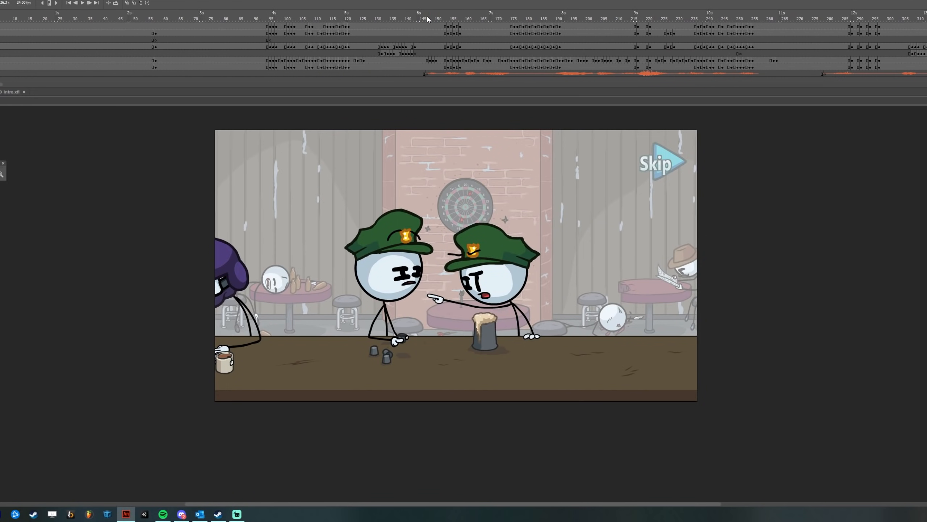
click(426, 18)
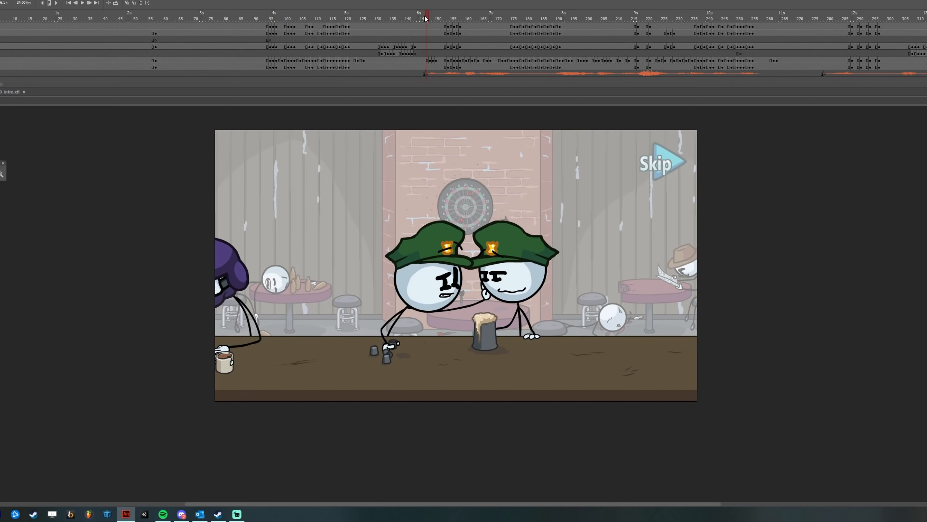
Zoom in on the two officers' faces and scrub their dialogue from about frame 147 to 154 to examine the mouth shapes
scroll(430, 41, down, 3)
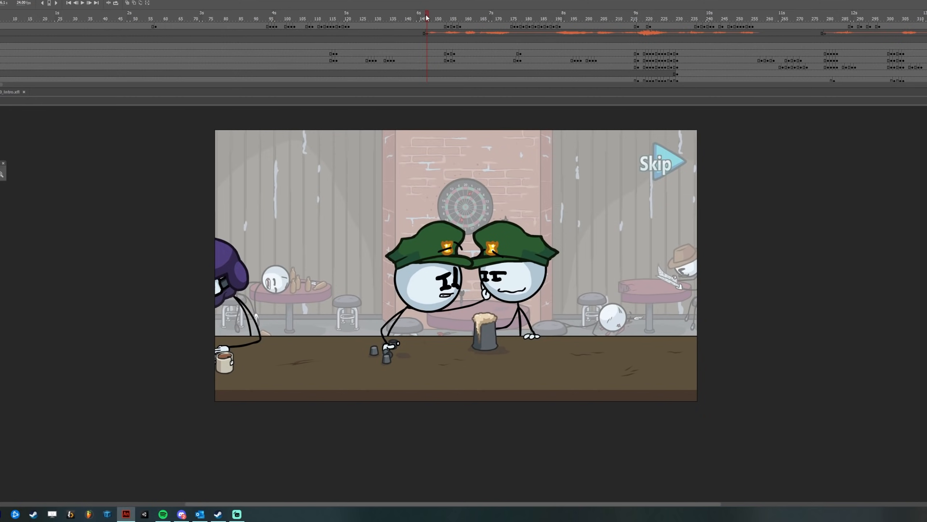
drag(427, 17, 437, 19)
scroll(446, 291, up, 2)
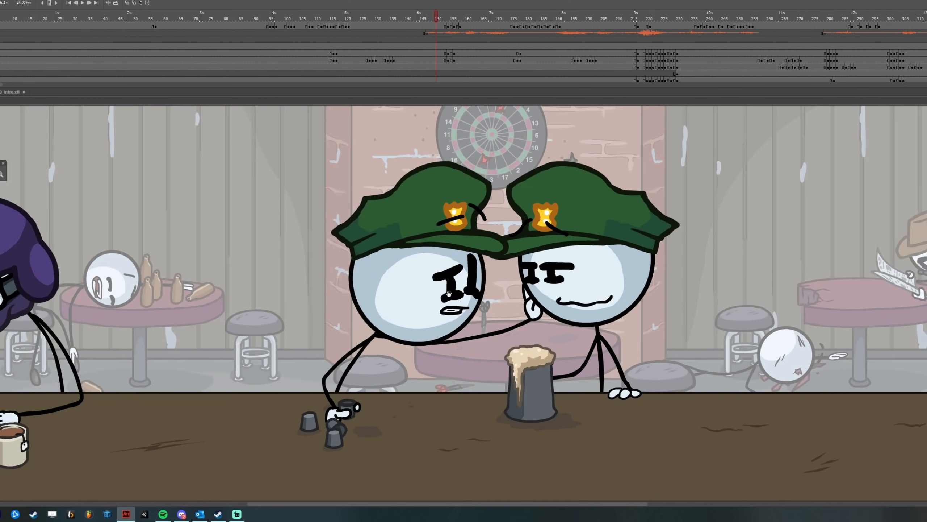
drag(539, 231, 525, 276)
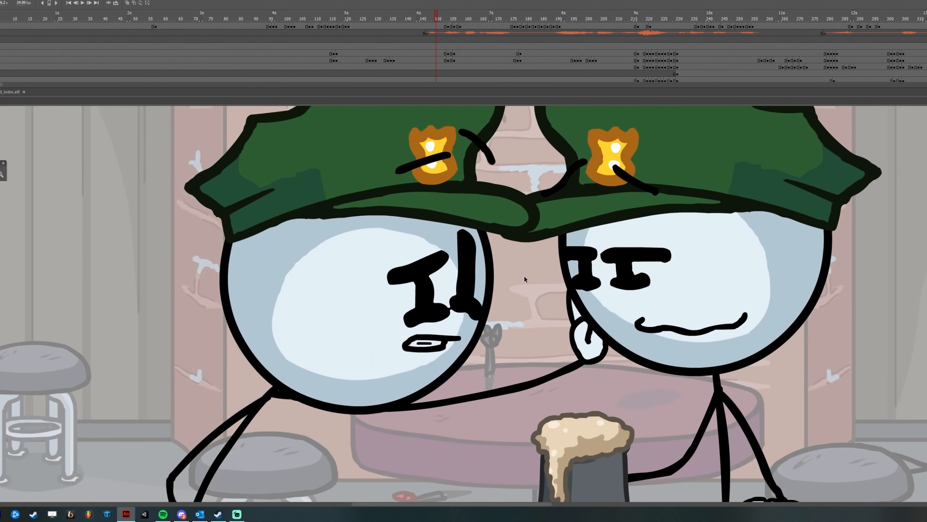
drag(436, 19, 452, 17)
mouse_move(439, 16)
mouse_down()
mouse_move(462, 20)
mouse_move(449, 18)
mouse_up()
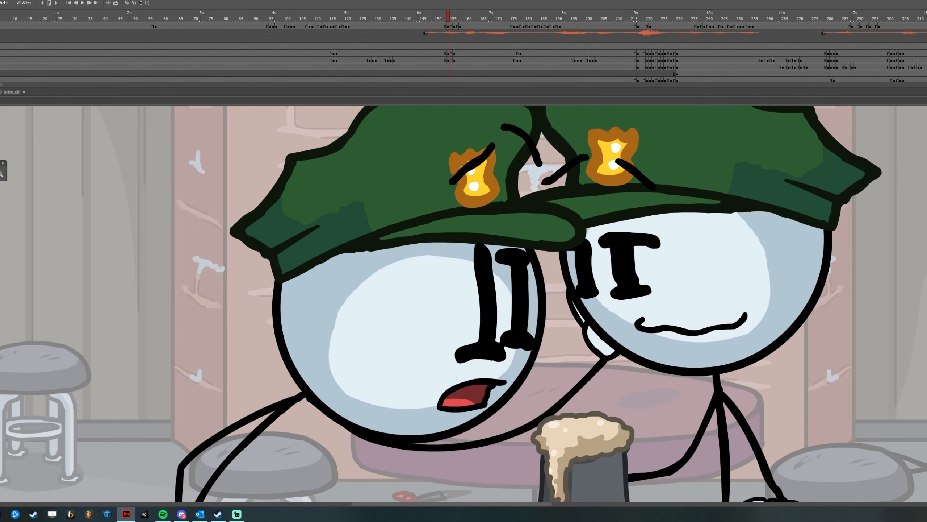
Scrub the officers' animation to about frame 161, inspect the speaking officer's open mouth drawing, and return to about frame 160
scroll(461, 44, down, 1)
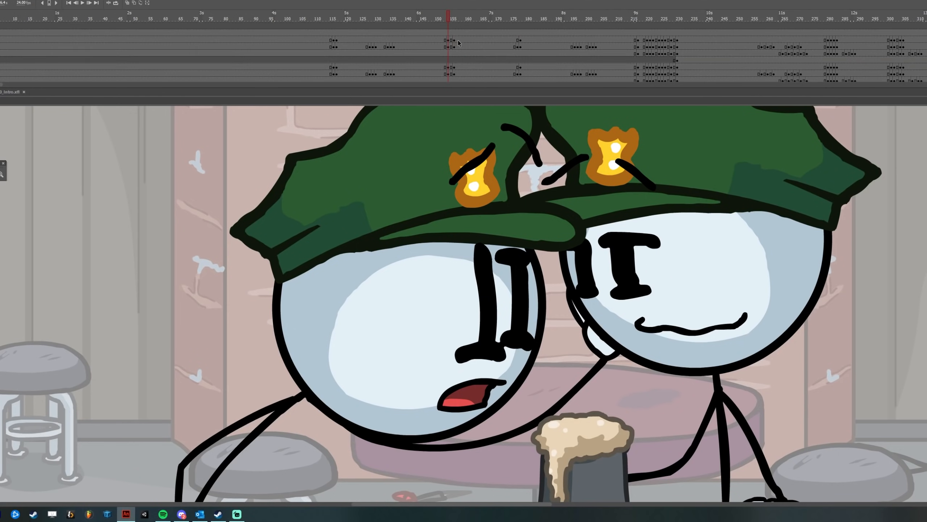
click(454, 19)
drag(454, 19, 470, 18)
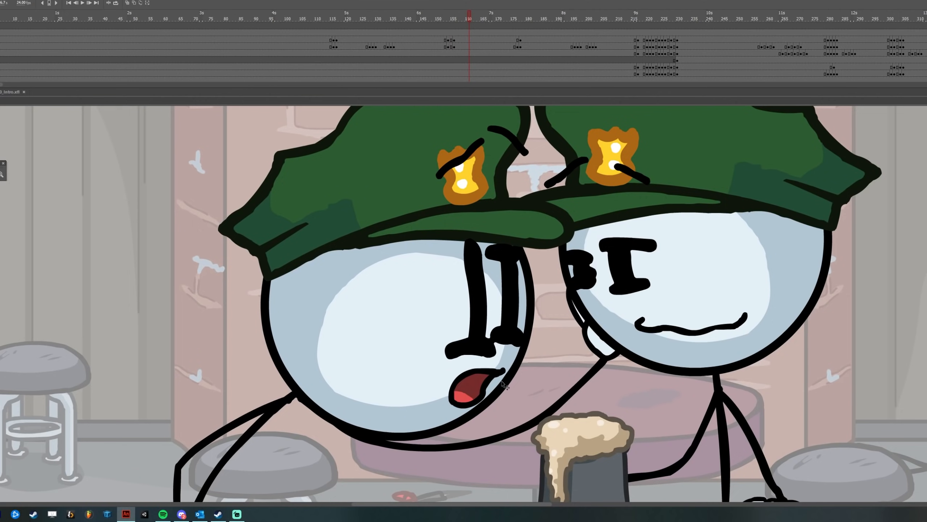
click(494, 375)
click(465, 19)
scroll(464, 20, up, 2)
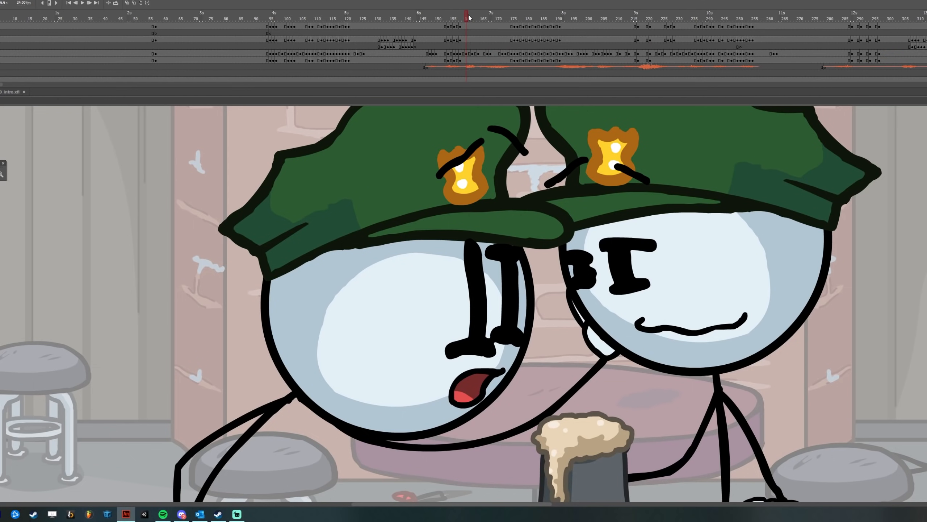
Scrub the dialogue to about frame 191 and select the pointing officer's small round mouth to inspect it, clearing the selection
drag(467, 19, 561, 17)
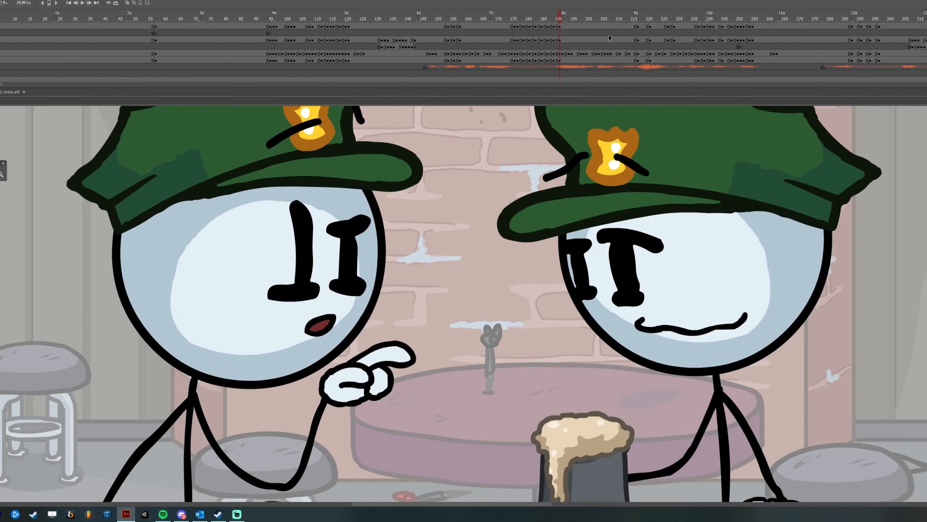
scroll(597, 45, down, 2)
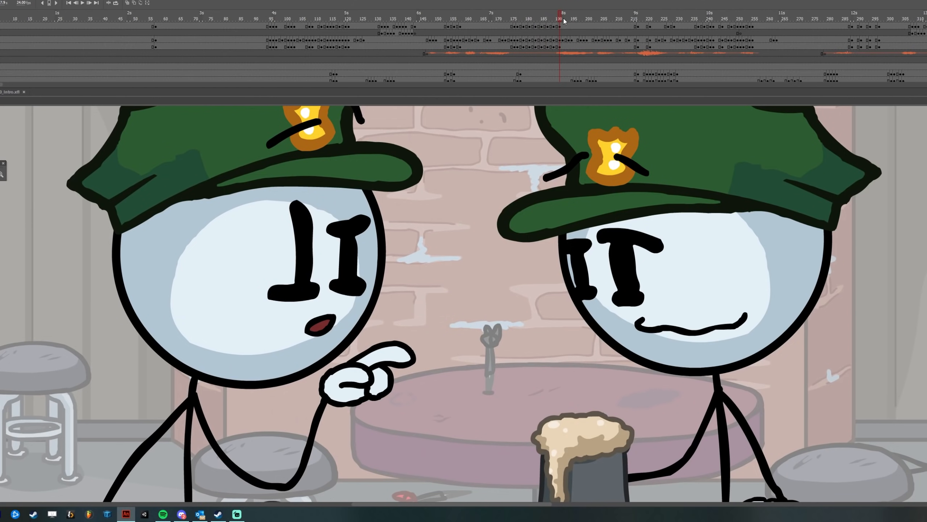
click(332, 321)
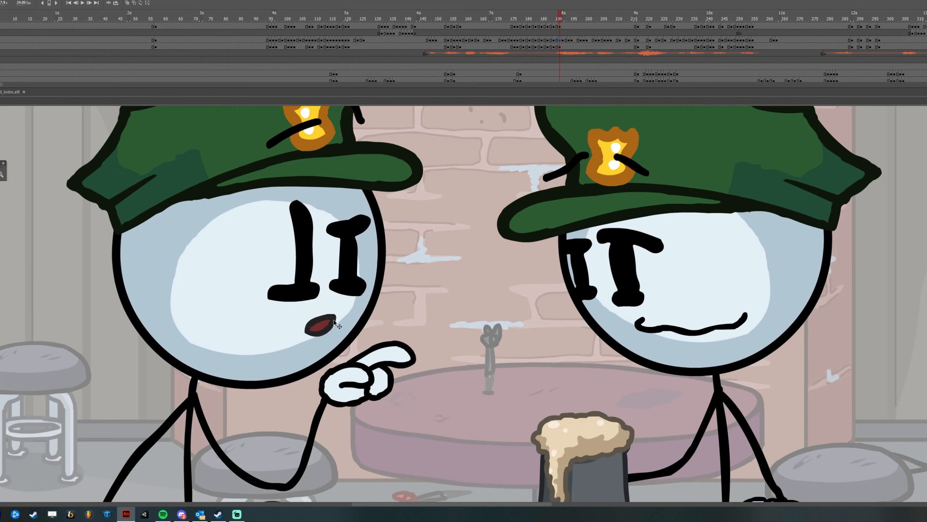
click(448, 223)
Scrub to about frame 196, select the pointing officer's toothed mouth to inspect it, and move the playhead back to about frame 189
mouse_move(564, 20)
mouse_down()
mouse_move(590, 18)
mouse_move(576, 19)
mouse_up()
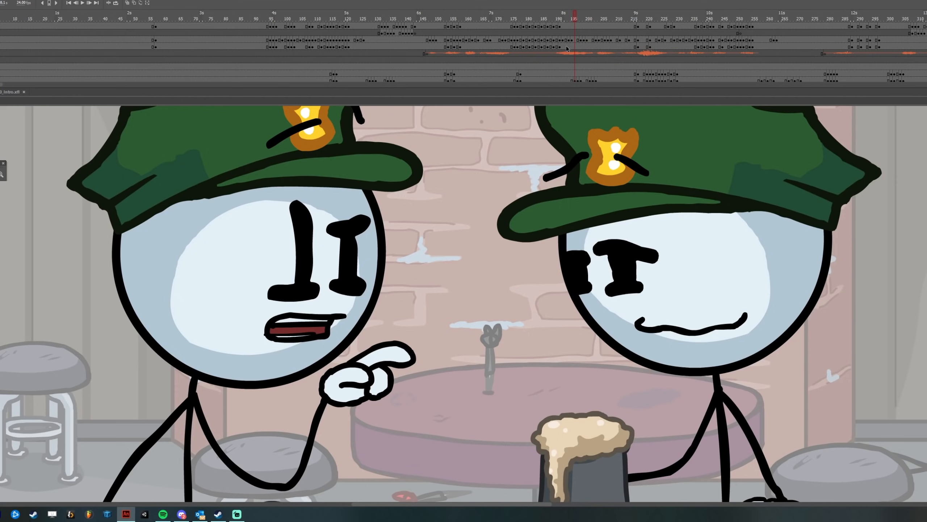
click(338, 321)
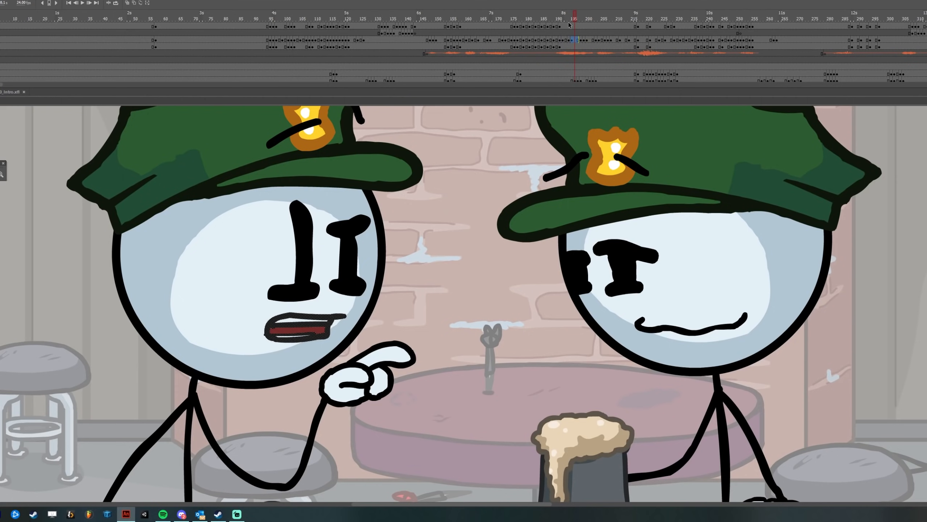
click(555, 18)
Scrub the first officer's lip-sync from about frame 189 to 260, examining the mouth poses around frames 216 and 227
drag(555, 18, 636, 17)
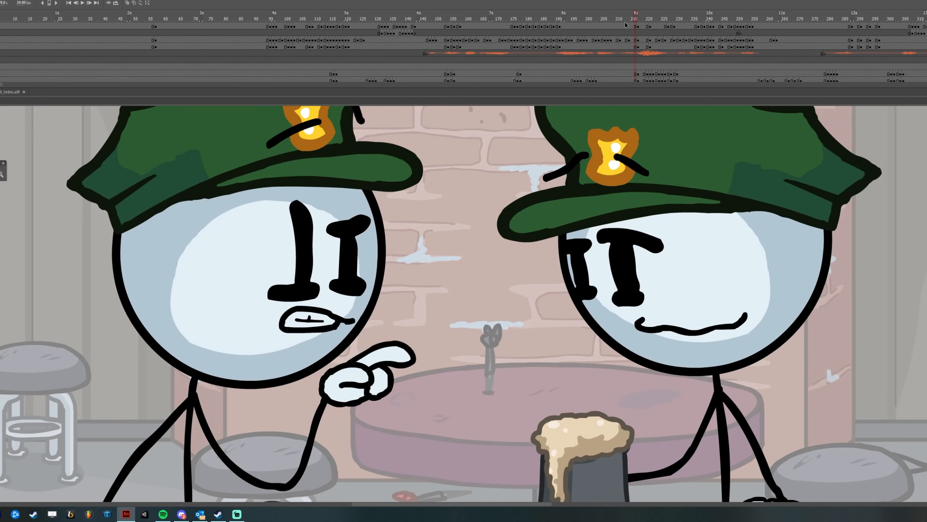
mouse_move(636, 17)
mouse_down()
mouse_move(657, 17)
mouse_move(639, 18)
mouse_up()
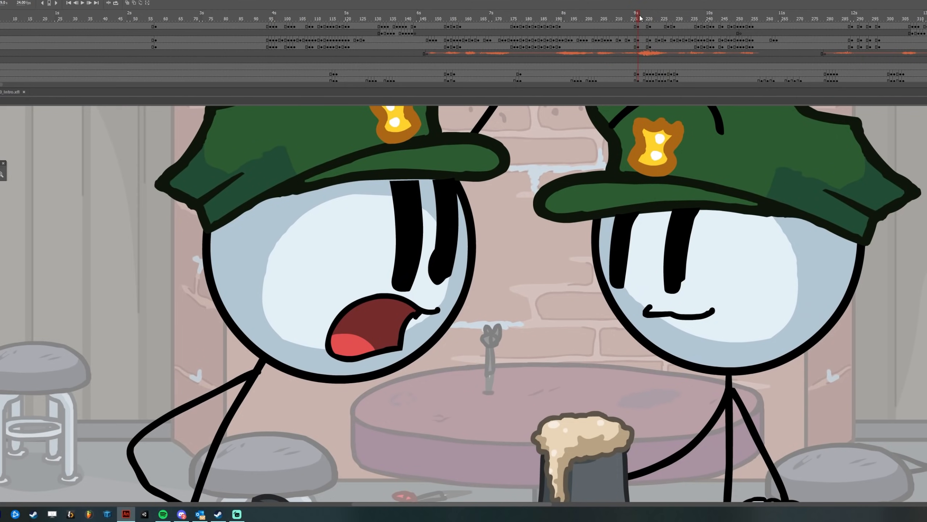
drag(640, 18, 668, 22)
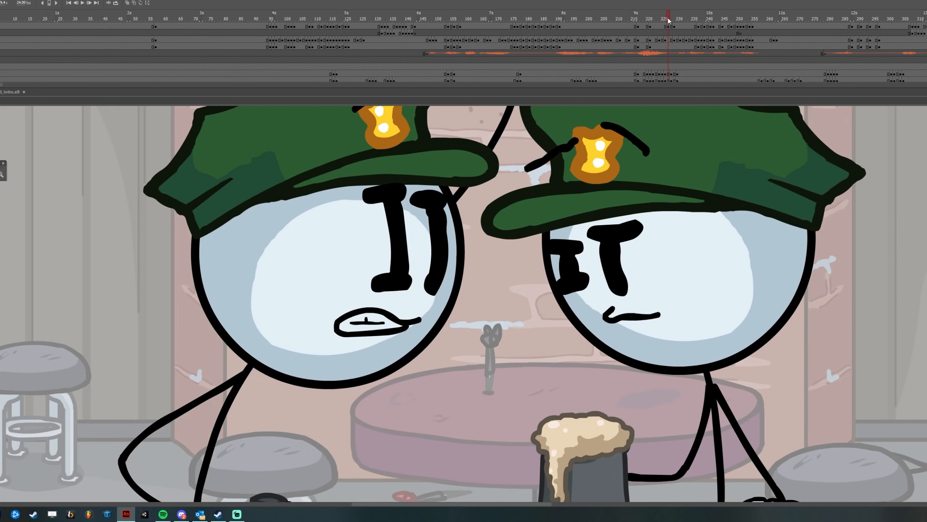
drag(665, 18, 770, 2)
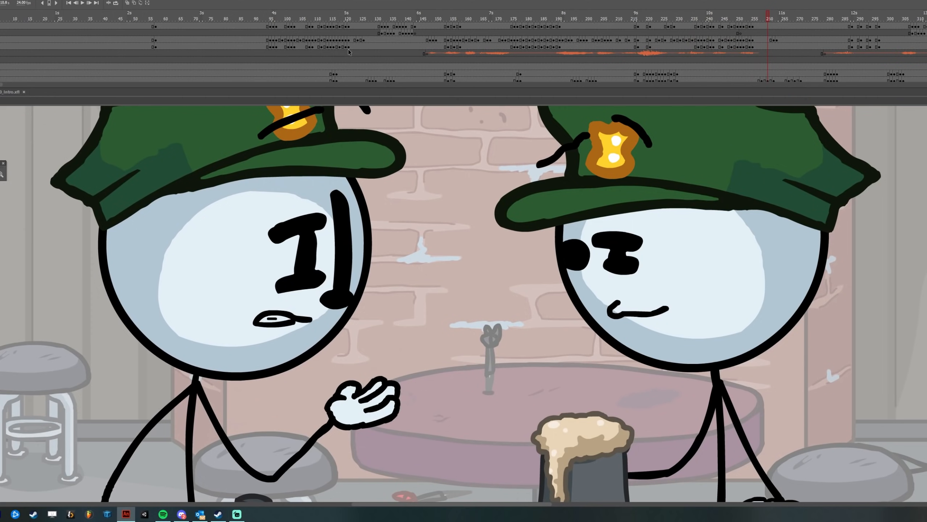
Follow the second officer's reply along the timeline, scrubbing from about frame 260 to 394 to examine his mouth poses
scroll(377, 65, right, 2)
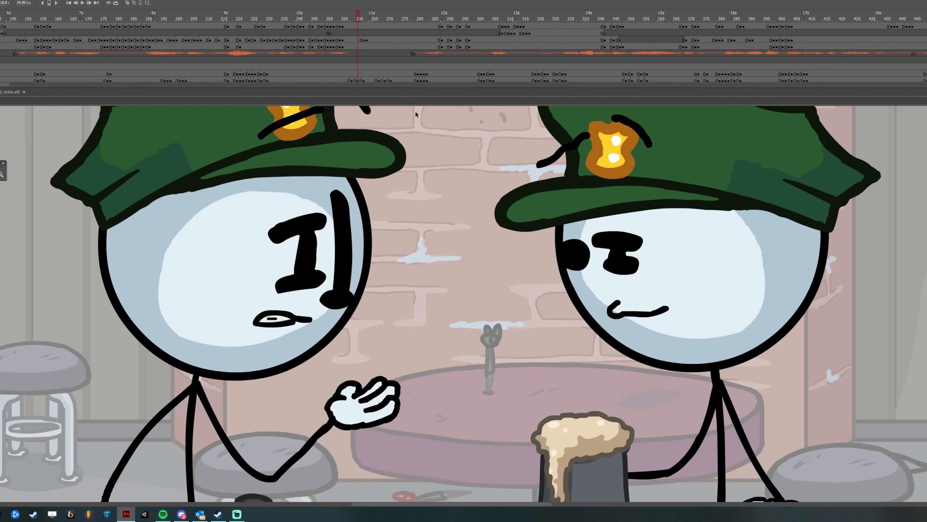
drag(373, 17, 401, 18)
scroll(357, 26, down, 2)
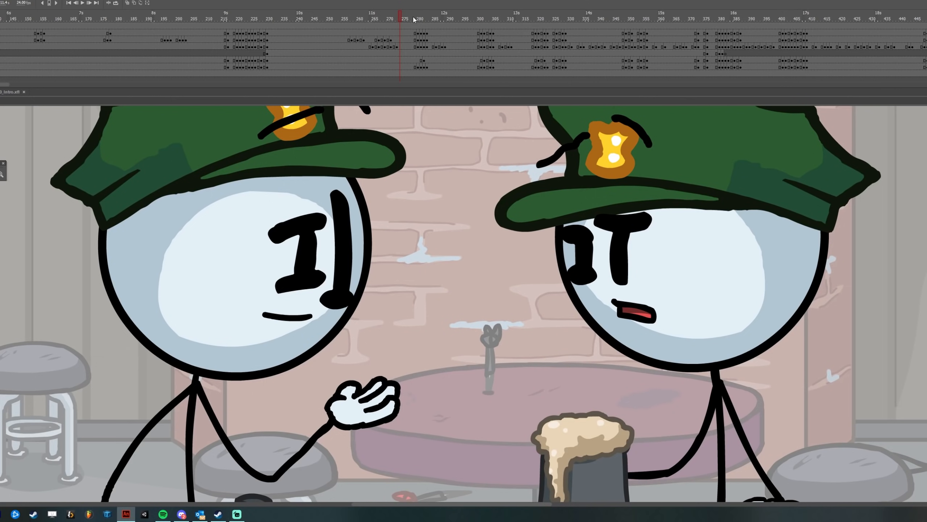
drag(403, 17, 415, 20)
drag(414, 18, 763, 23)
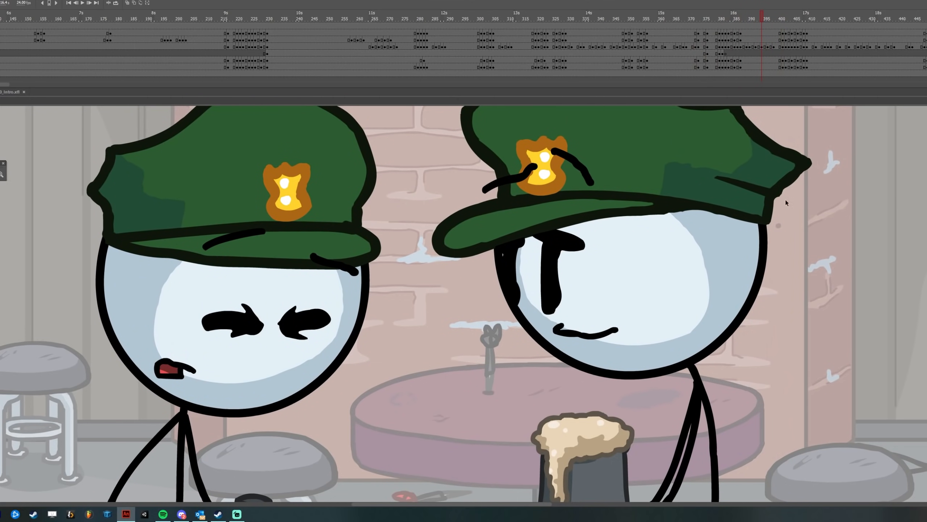
Scrub the officers' conversation from about frame 394 to 470, examining the second officer's mouth changes around frames 448 and 452
drag(3, 84, 12, 85)
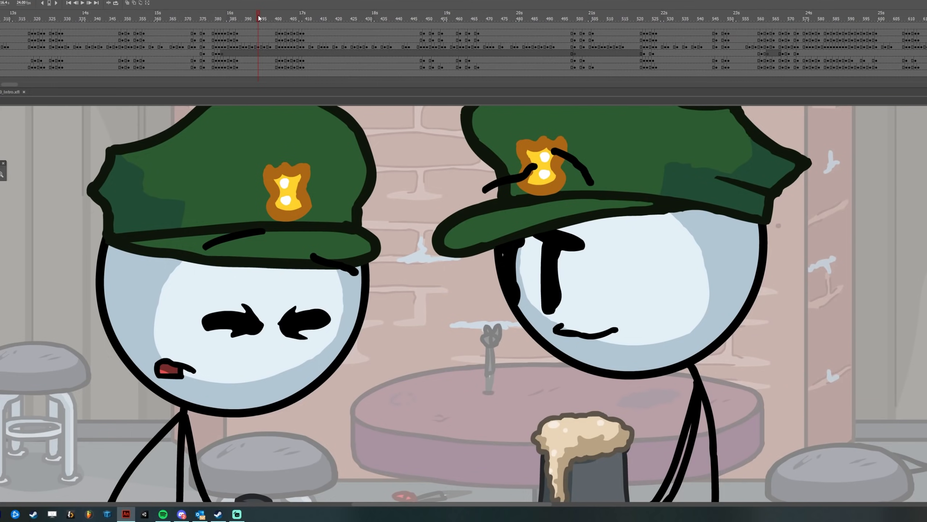
mouse_move(258, 18)
mouse_down()
mouse_move(349, 11)
mouse_move(274, 15)
mouse_up()
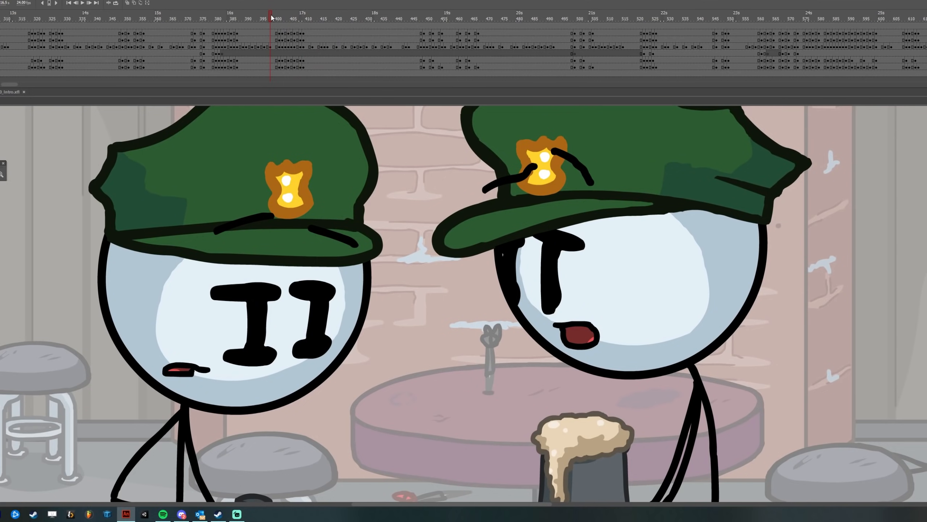
drag(271, 17, 423, 15)
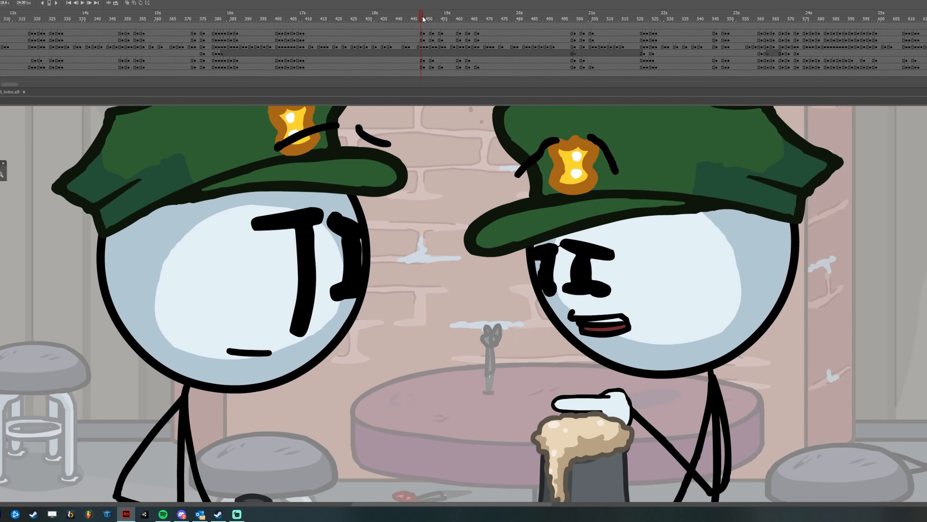
drag(421, 17, 434, 17)
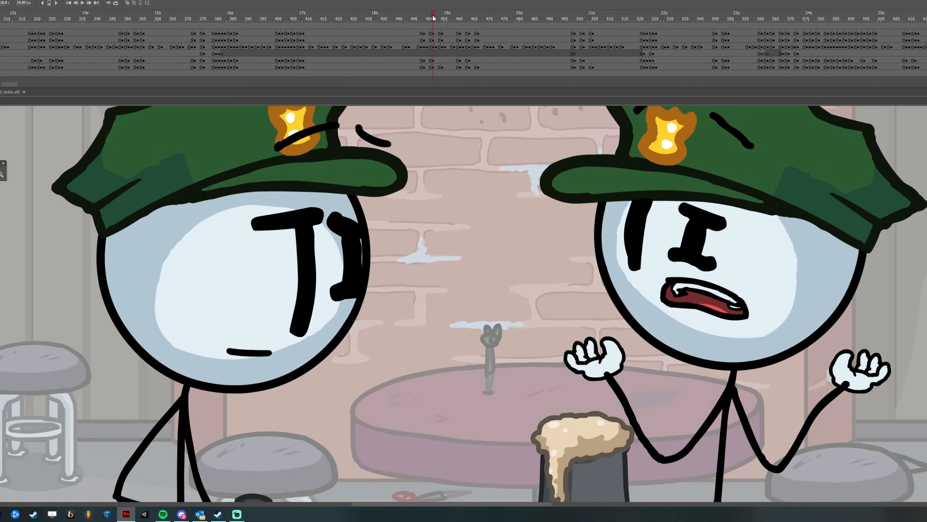
drag(433, 17, 490, 18)
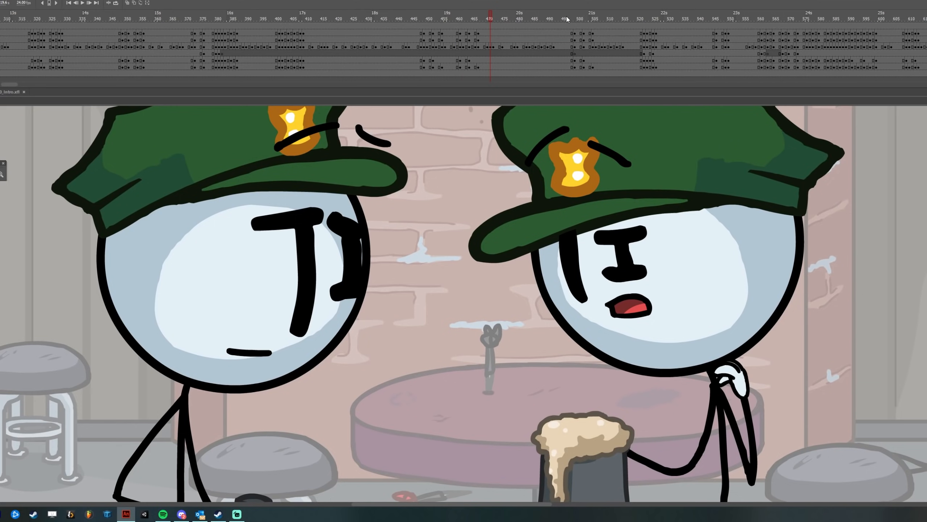
Play the second officer's line from about frame 443 and stop at about frame 473
drag(407, 19, 399, 14)
key(Return)
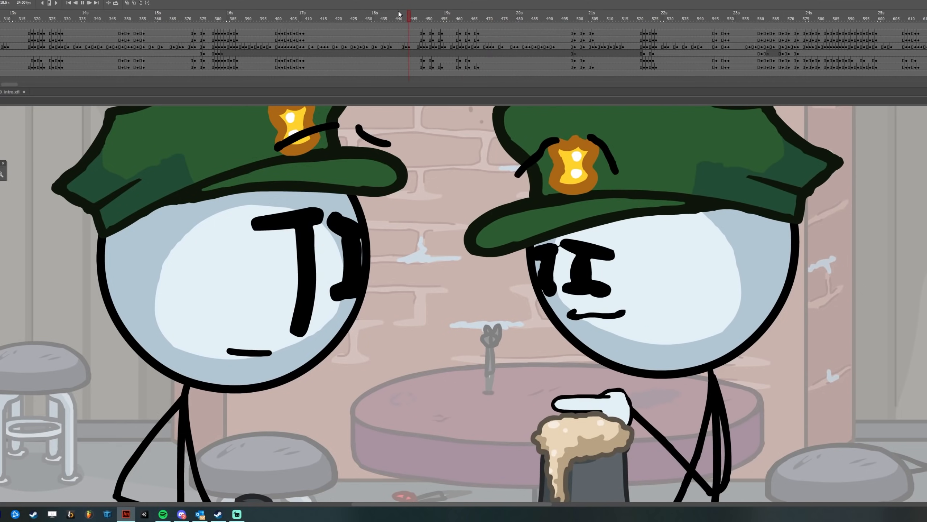
key(Return)
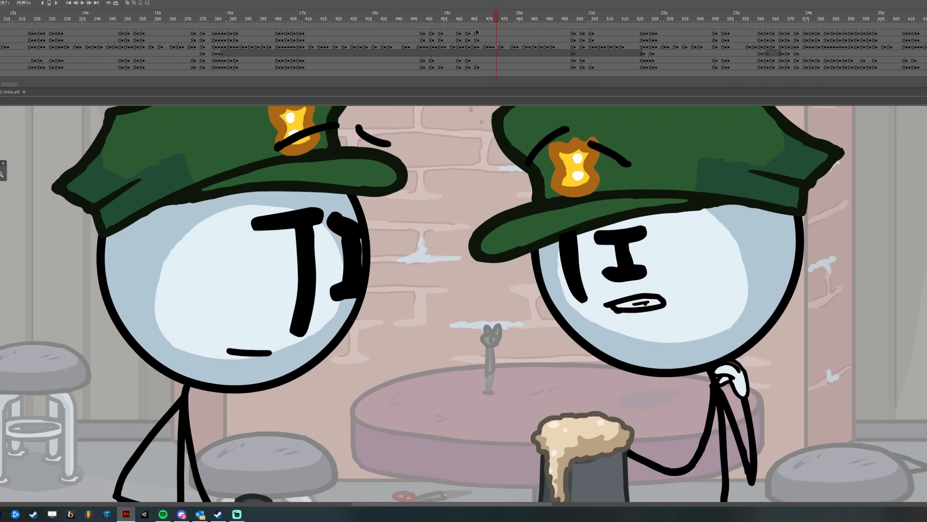
Scrub the officers' animation through about frame 510 and on to about frame 605, examining the second officer's lip-sync
scroll(505, 31, right, 5)
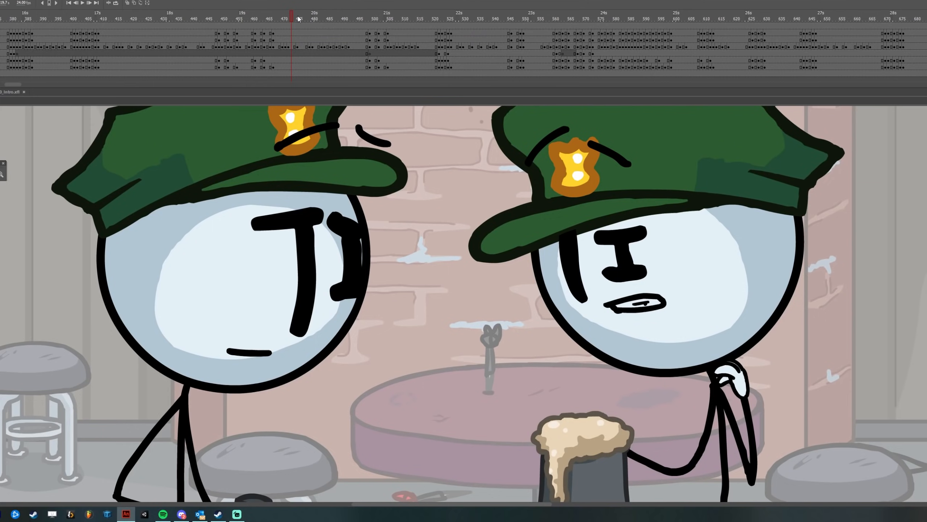
drag(246, 25, 406, 20)
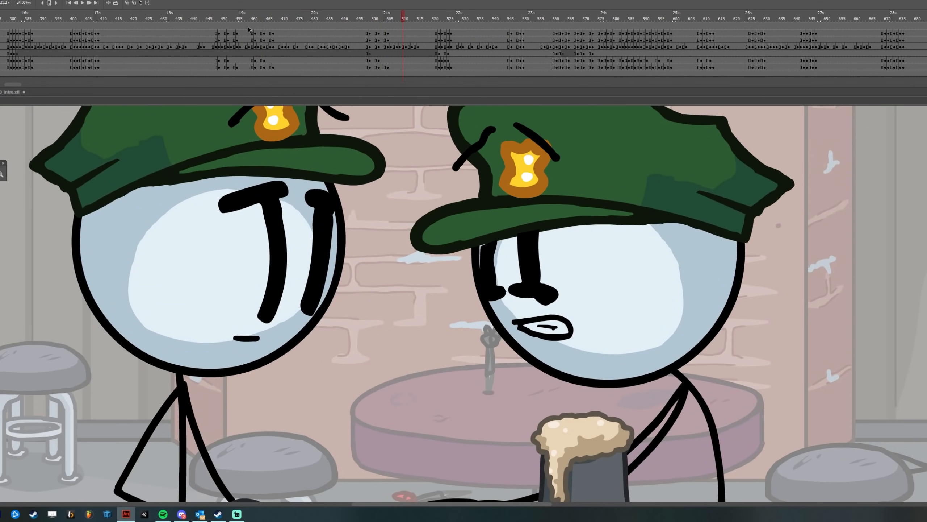
drag(229, 15, 696, 36)
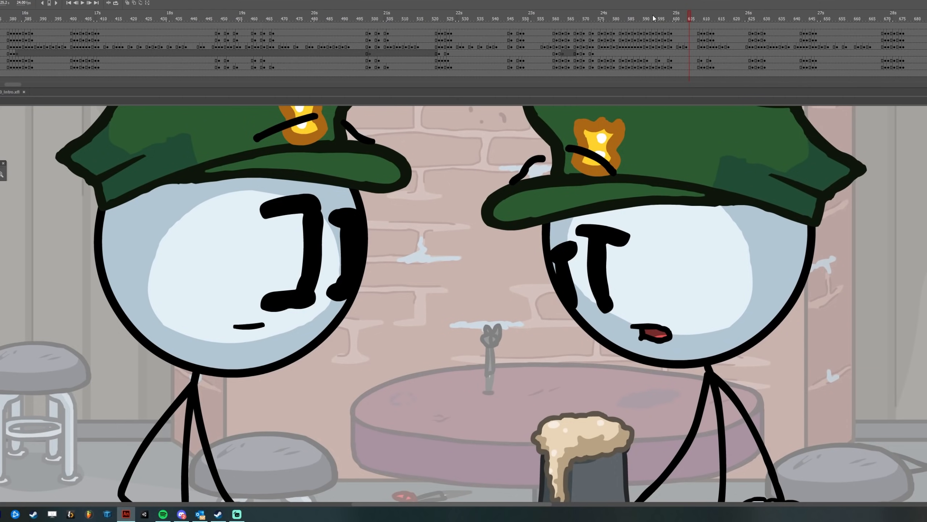
Return to about frame 566 and scrub slowly past frames 580 and 605 to review the second officer's mouth poses again
click(582, 17)
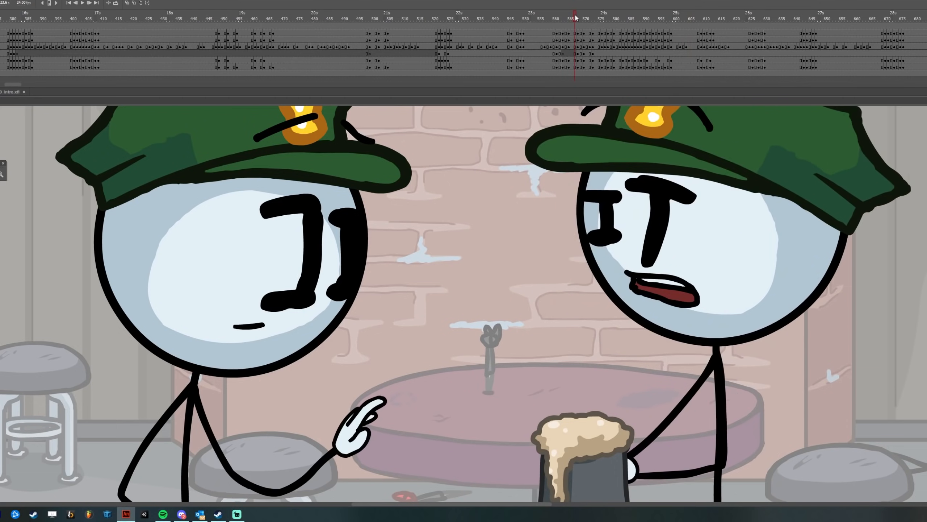
drag(582, 16, 618, 20)
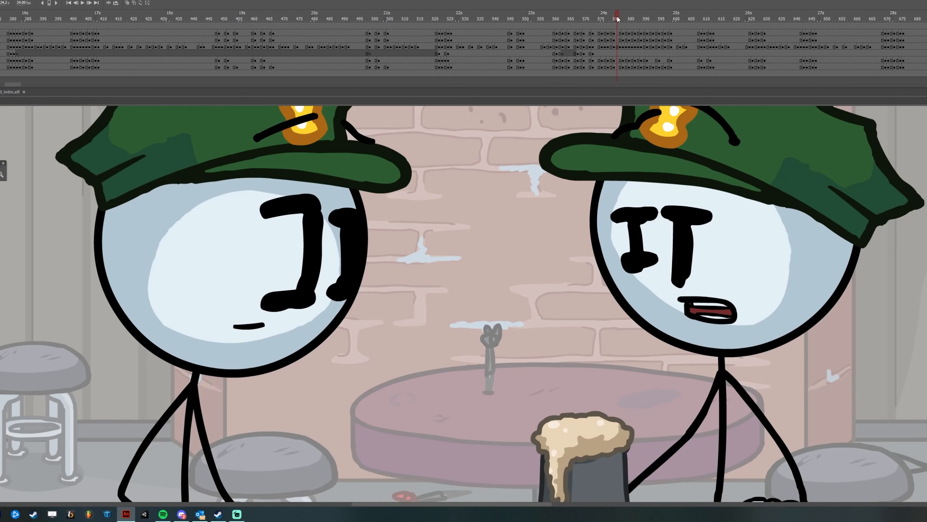
drag(617, 18, 689, 19)
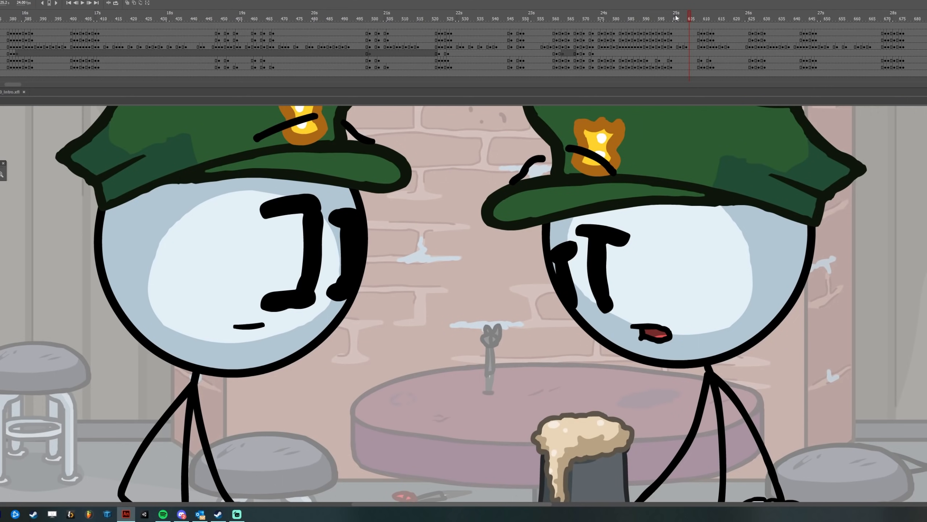
drag(691, 17, 919, 19)
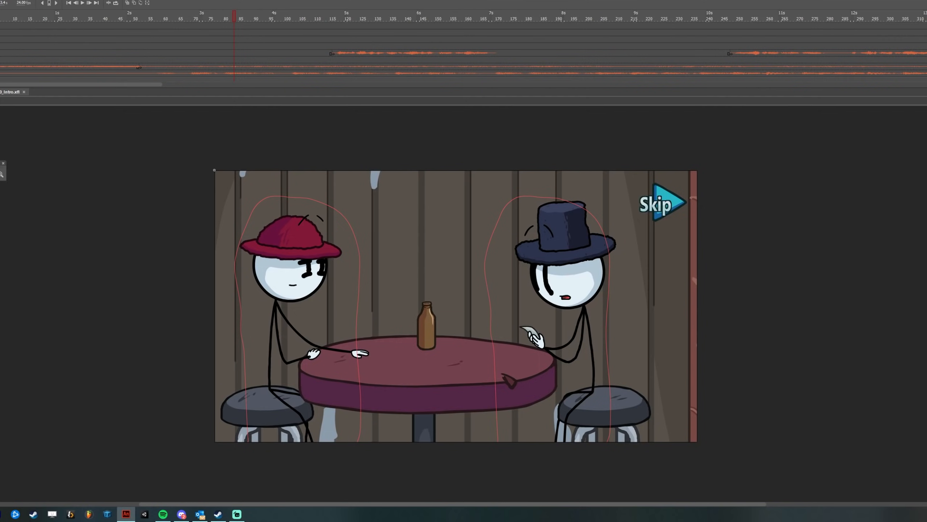
Zoom in on the top-hat character in the table scene and scrub back to about frame 56, before he speaks
mouse_move(223, 17)
mouse_down()
mouse_move(278, 17)
mouse_move(105, 19)
mouse_move(219, 18)
mouse_up()
click(494, 276)
drag(601, 360, 525, 299)
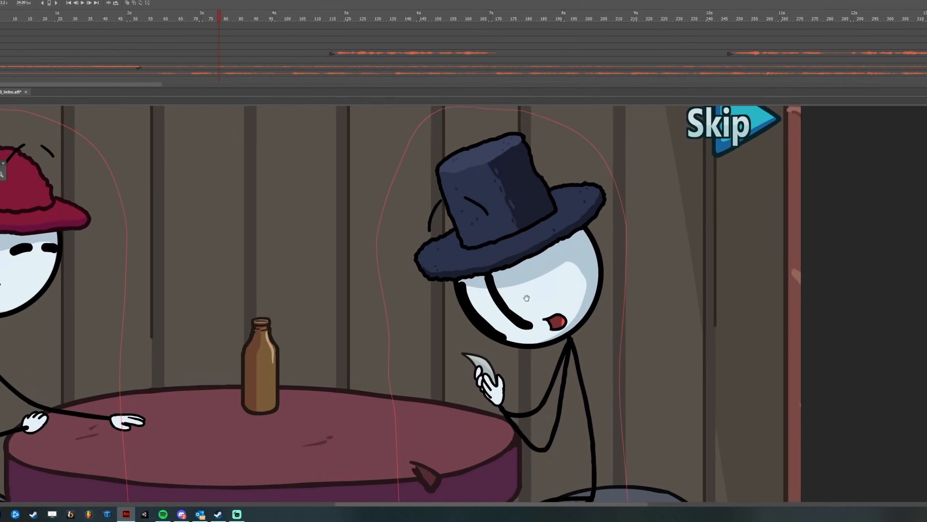
click(155, 17)
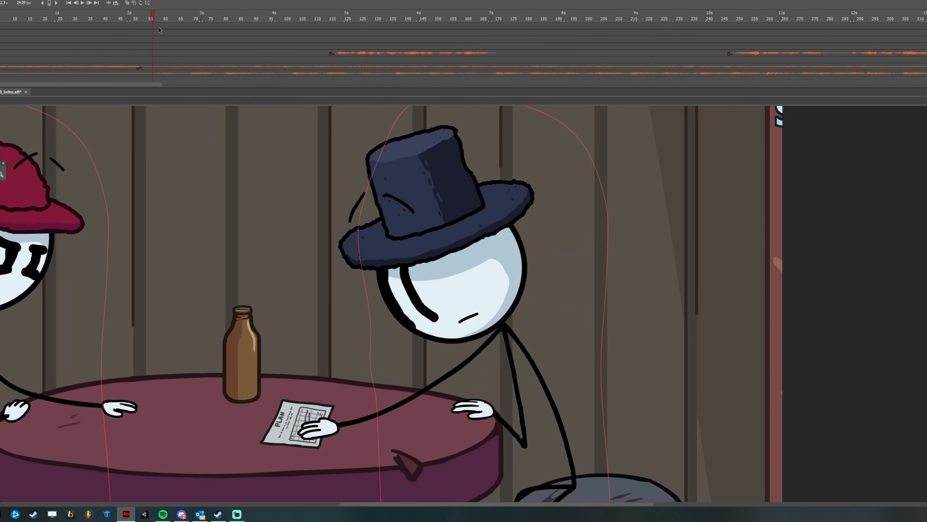
Scrub the top-hat character's line from about frame 54 to frame 112, and play it from about frame 54
scroll(157, 31, down, 5)
scroll(151, 41, up, 2)
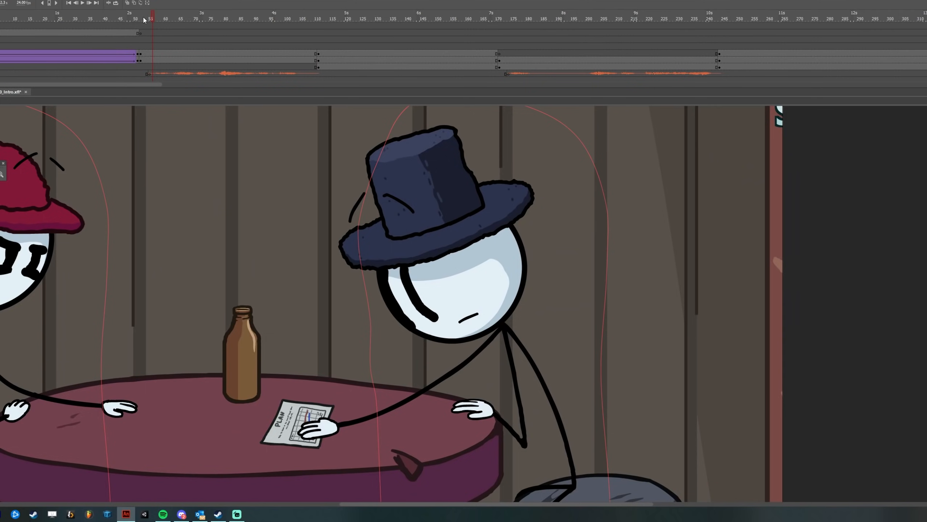
drag(146, 19, 322, 19)
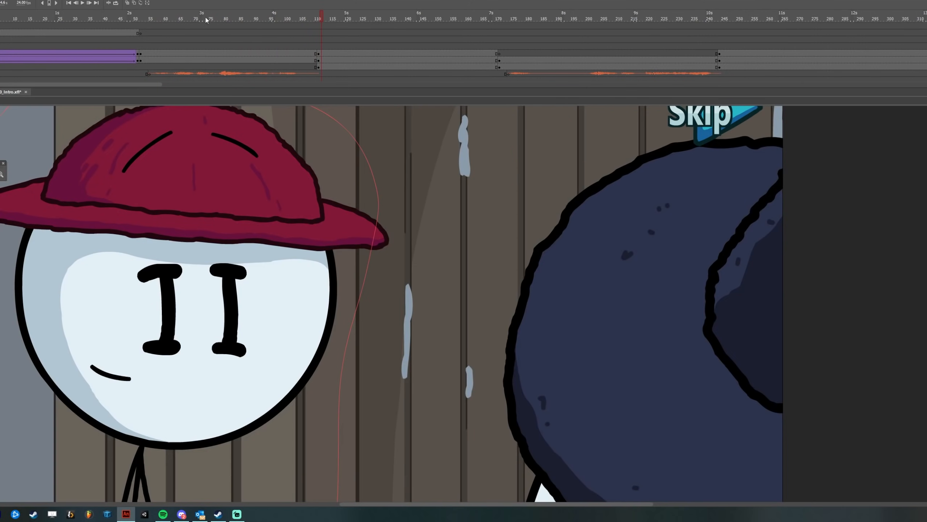
click(146, 20)
key(Return)
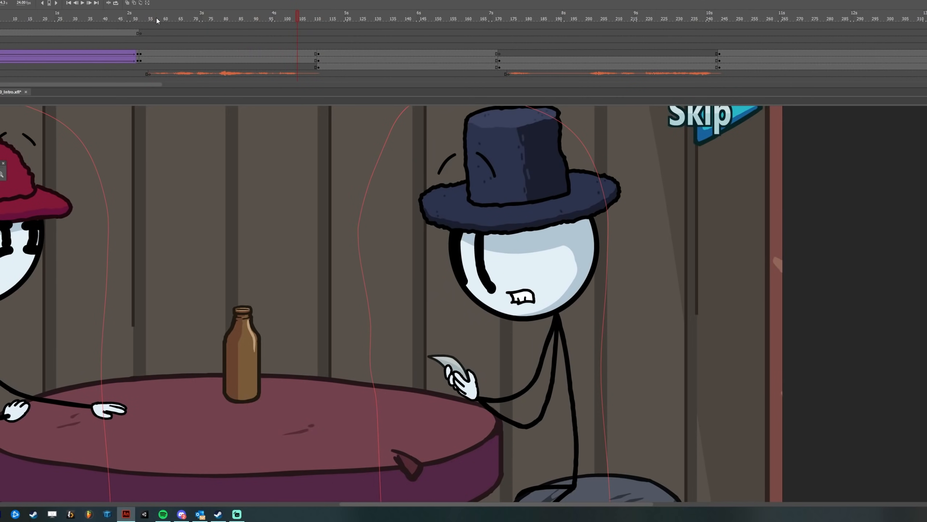
Scrub the top-hat character's line slowly from about frame 56 to frame 107, rechecking the mouth shapes around frames 79 to 82
click(152, 18)
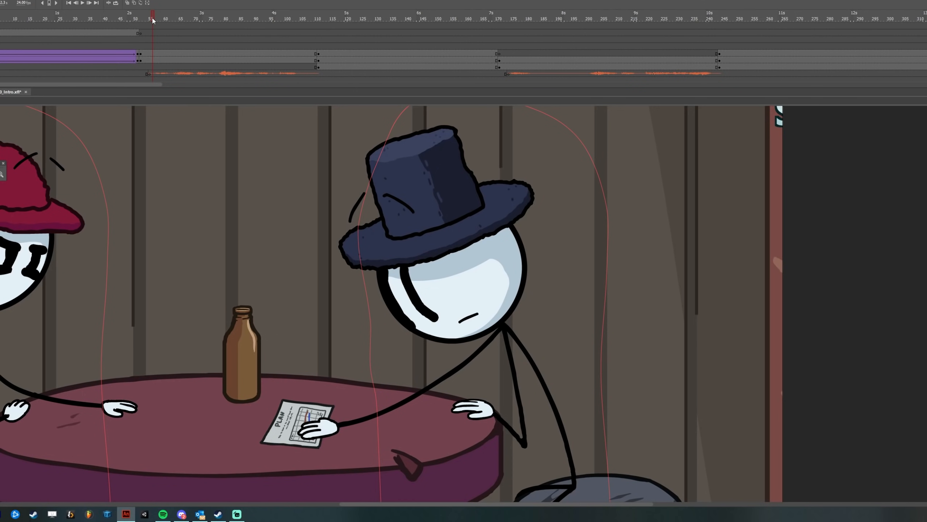
drag(152, 17, 208, 15)
drag(213, 14, 230, 14)
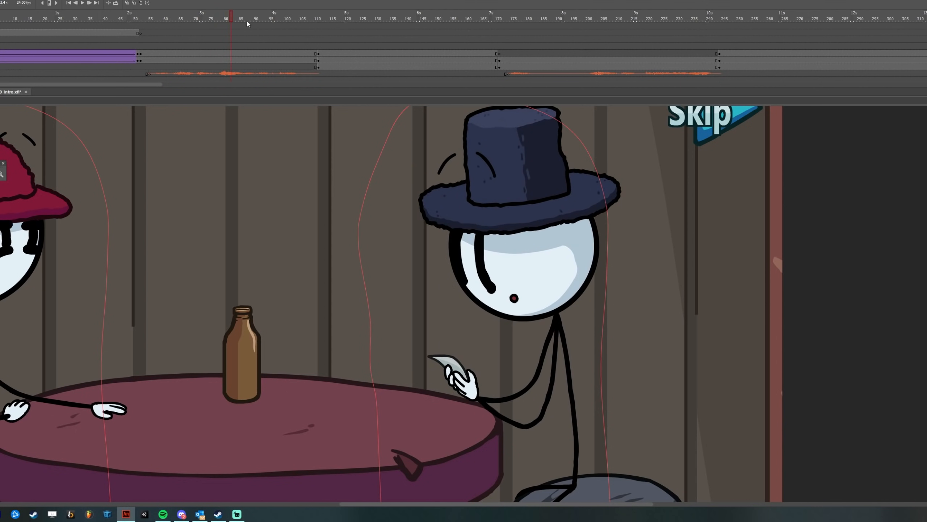
click(227, 17)
click(224, 17)
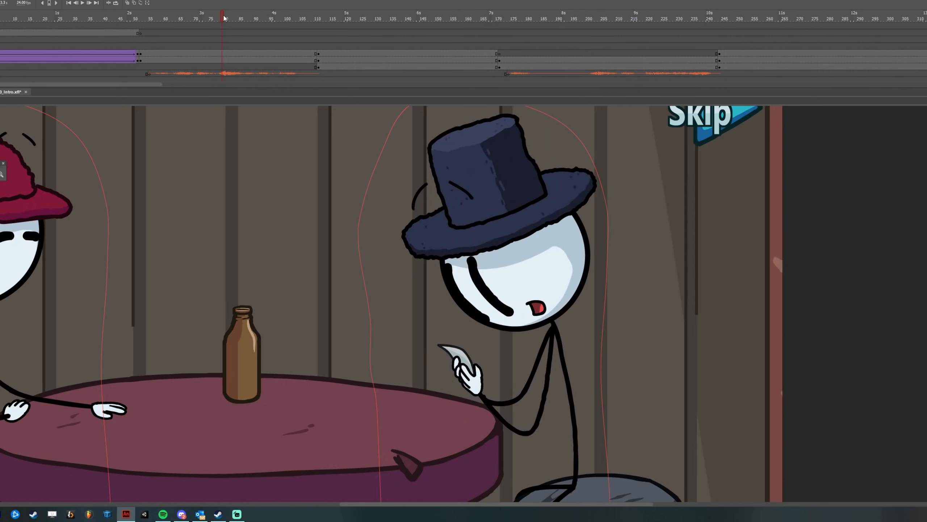
drag(224, 17, 308, 20)
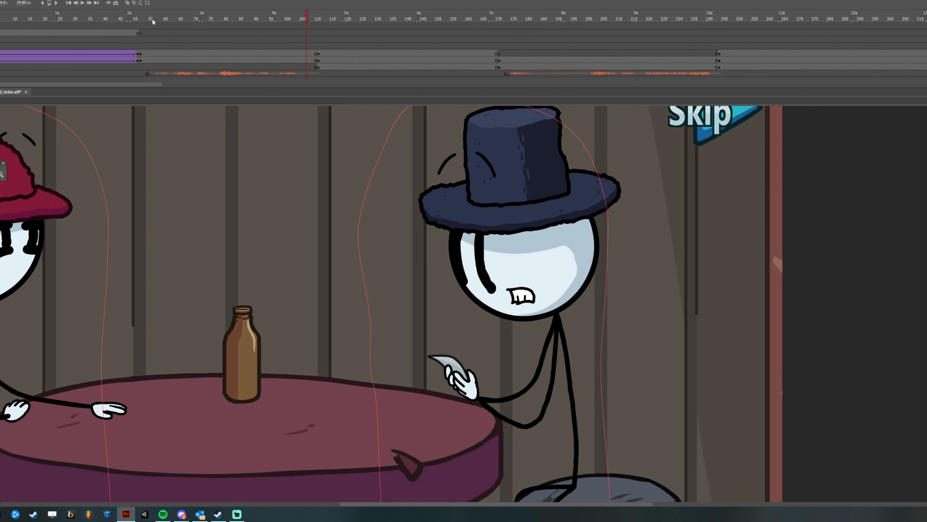
Scrub the top-hat character's line again to about frame 86, and compare it with the purple-cap character's animation near frame 118
drag(151, 18, 242, 15)
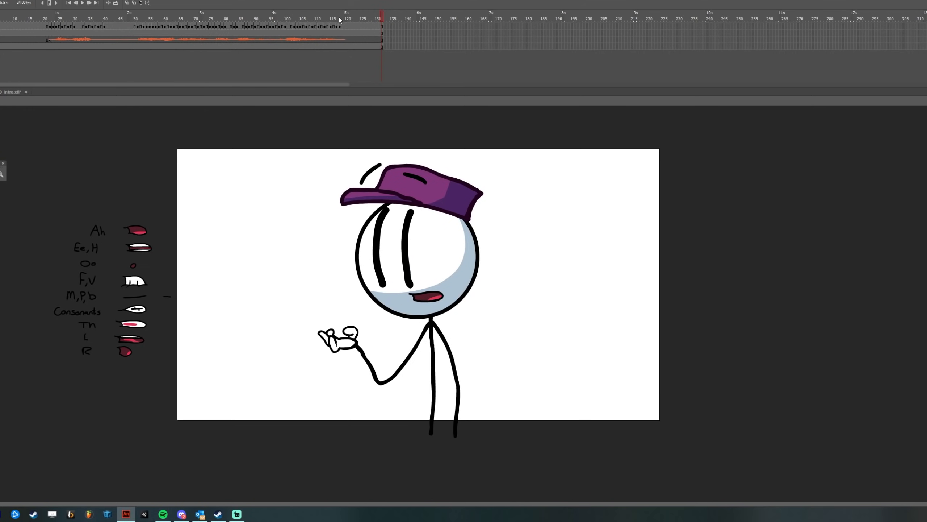
drag(326, 16, 340, 20)
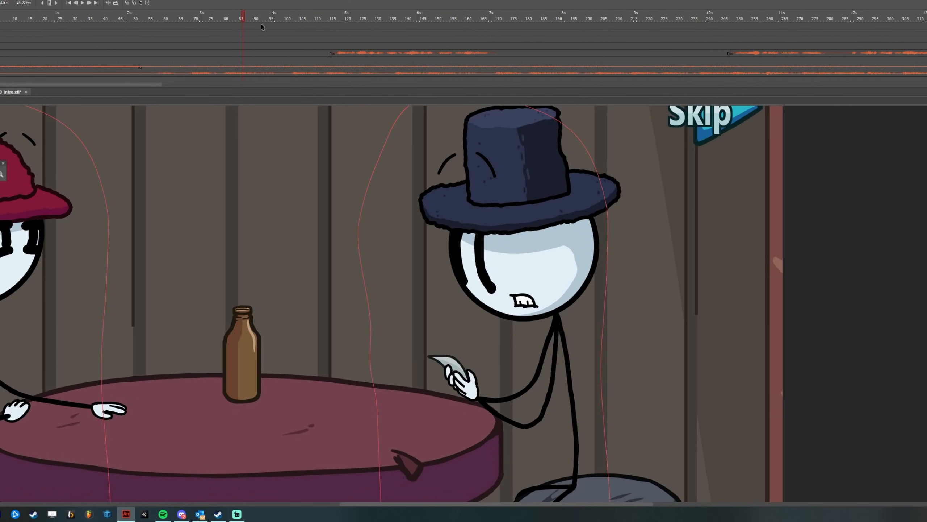
Review the table-scene dialogue from about frame 86 through frames 170, 200 and 243 to frame 285, playing the part after frame 170
mouse_move(243, 17)
mouse_down()
mouse_move(396, 29)
mouse_move(367, 29)
mouse_move(383, 36)
mouse_move(497, 35)
mouse_up()
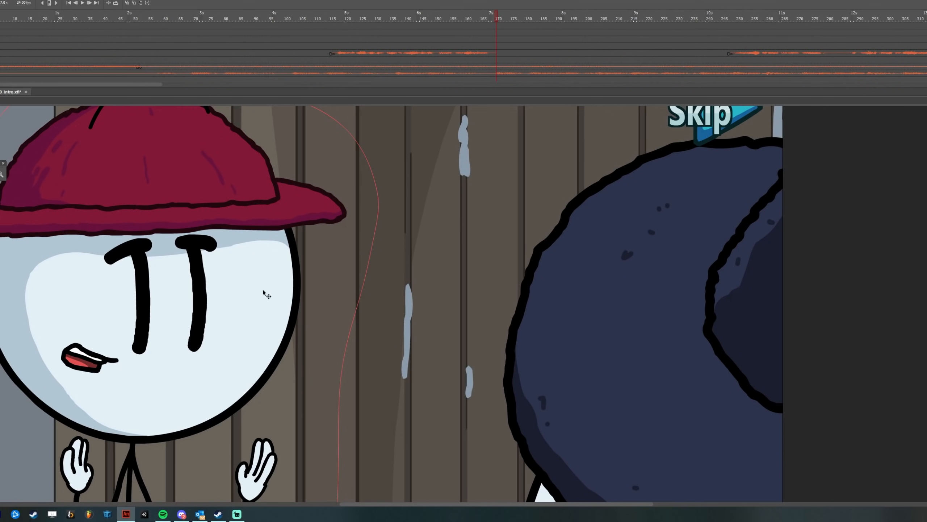
key(Return)
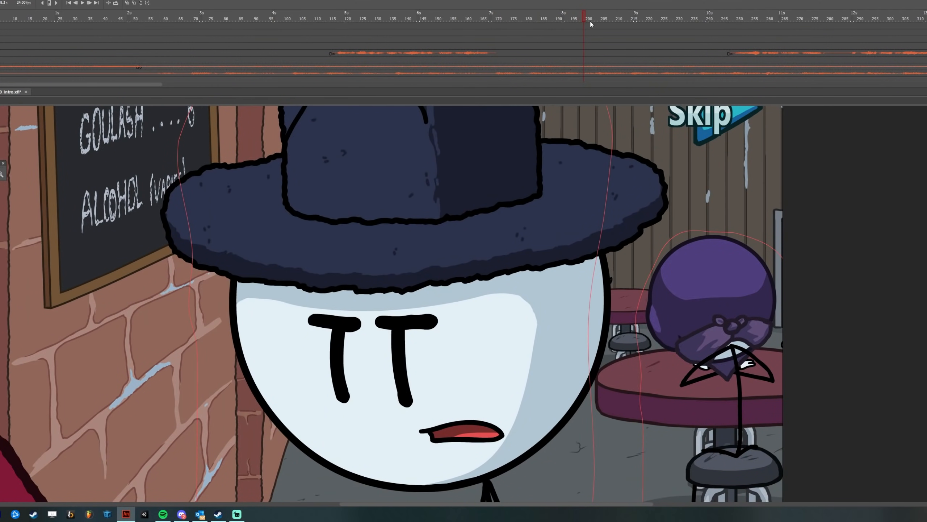
drag(587, 17, 717, 20)
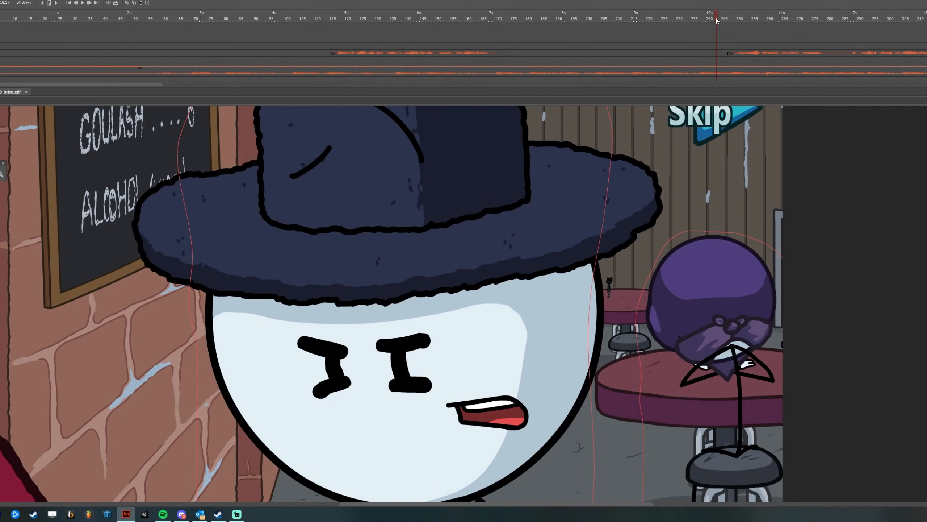
drag(716, 20, 841, 20)
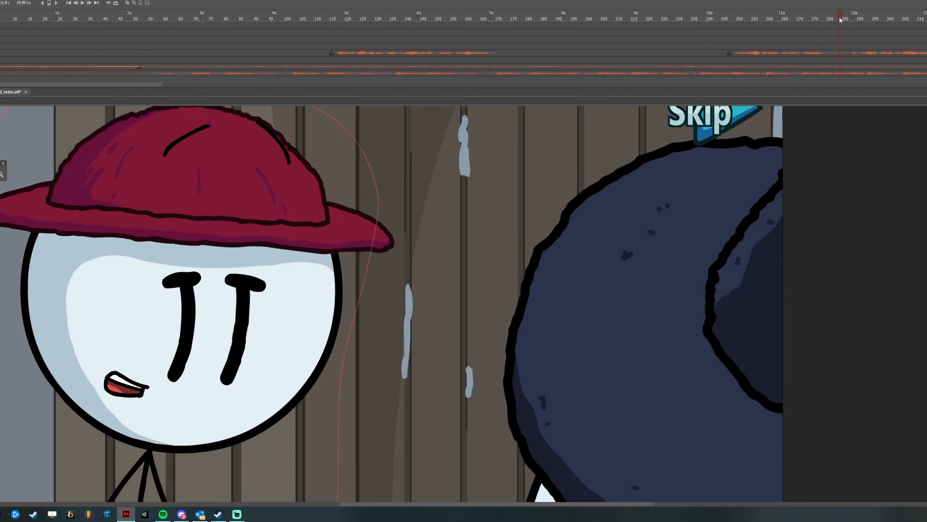
Scrub the red-hat character's closing line from about frame 289 to frame 323, examining his mouth shapes
drag(95, 84, 138, 88)
mouse_move(556, 21)
mouse_down()
mouse_move(653, 0)
mouse_move(560, 16)
mouse_up()
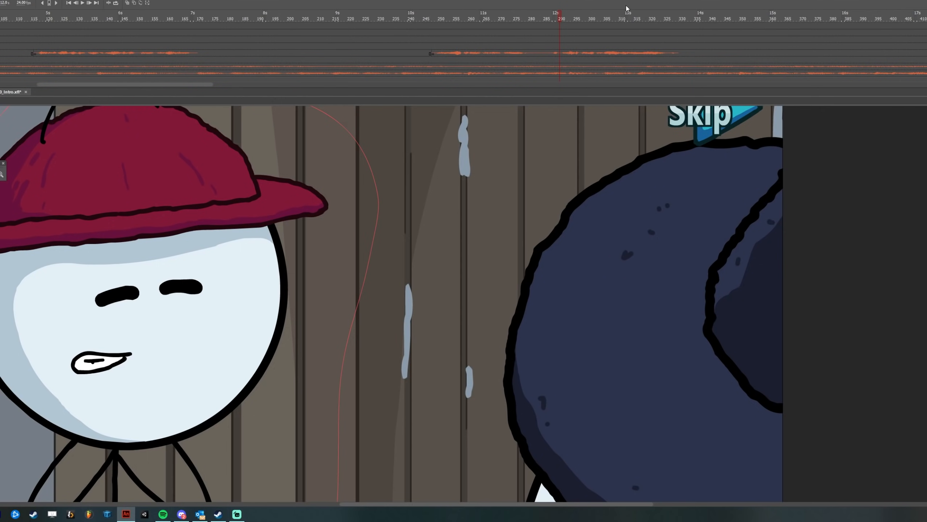
drag(561, 17, 659, 15)
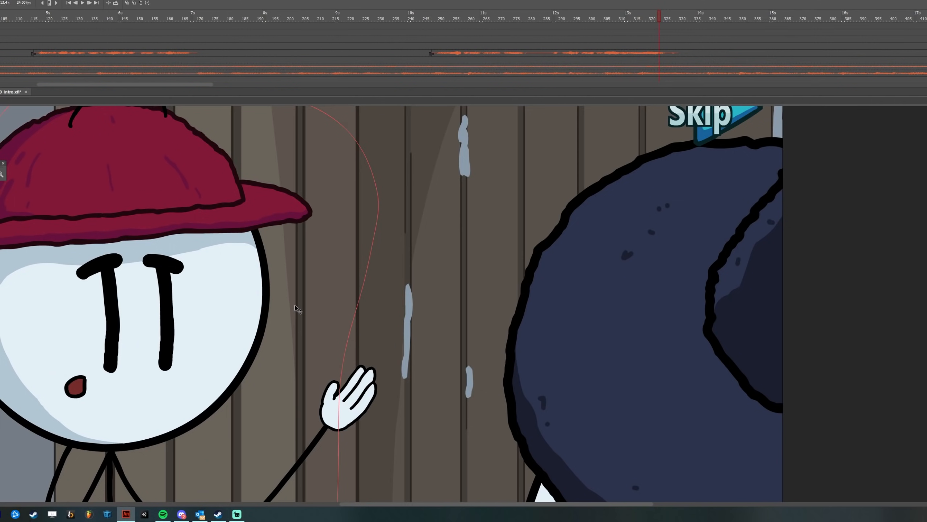
At about frame 299, try moving the red-hat character's mouth lower on his face, undo the move and leave his symbol
drag(551, 16, 587, 9)
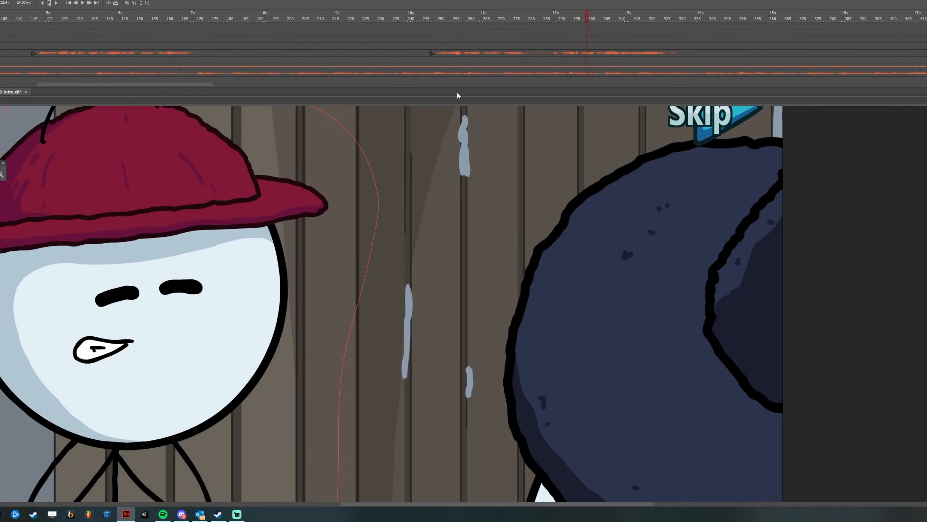
double_click(122, 346)
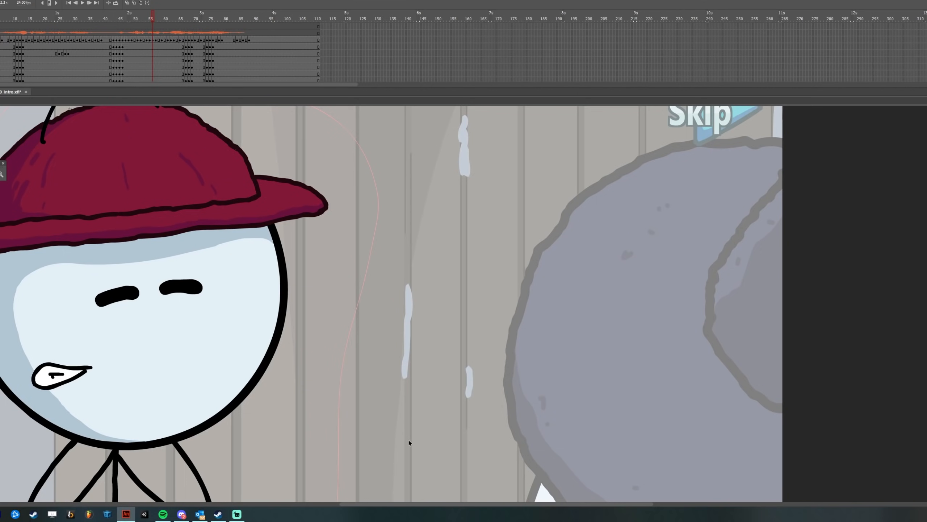
key(ctrl+z)
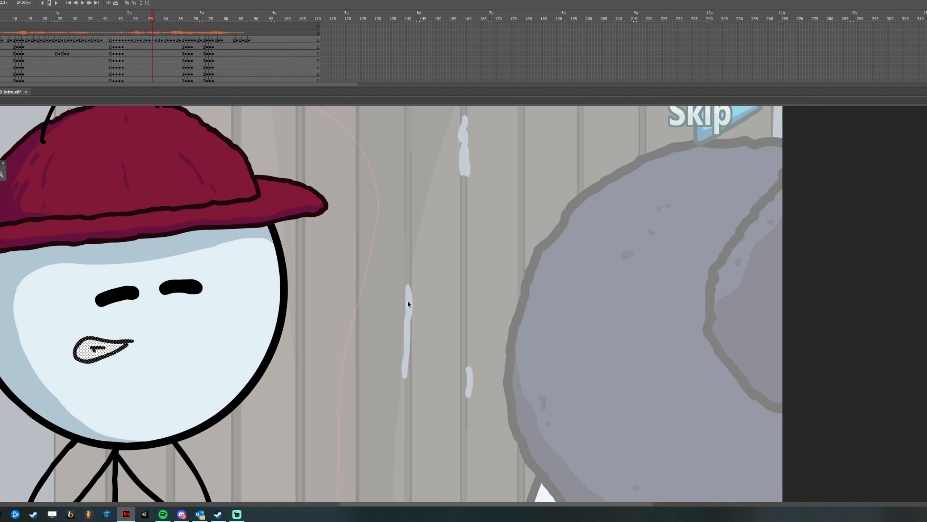
click(407, 299)
double_click(423, 273)
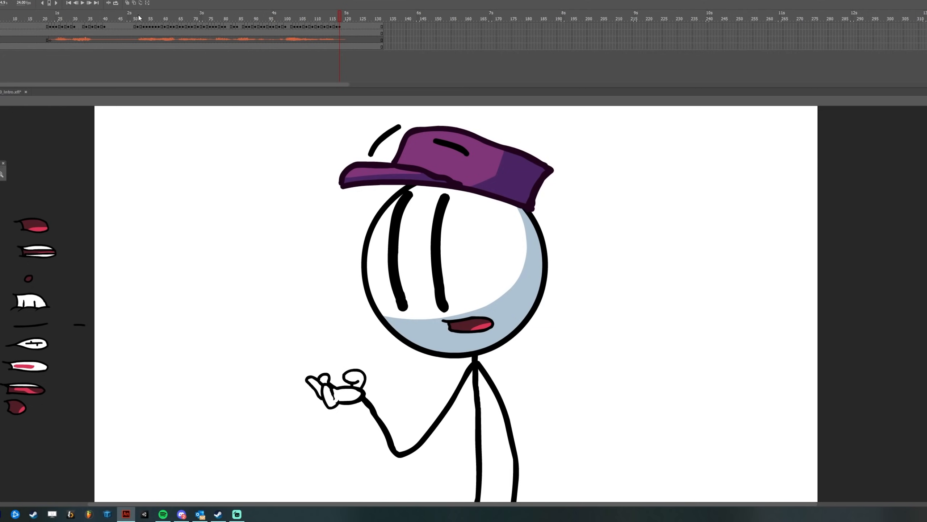
Play the purple-cap character's lip-sync animation from about frame 18
click(40, 15)
key(Return)
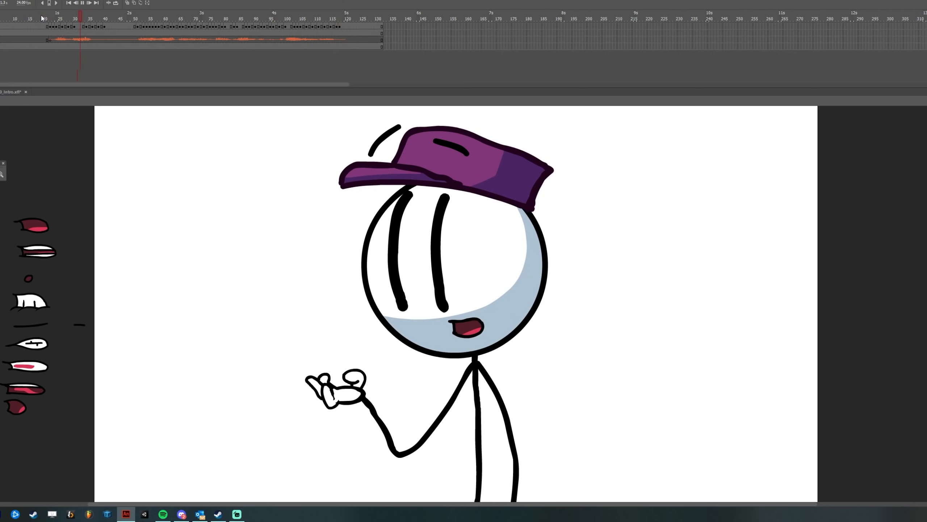